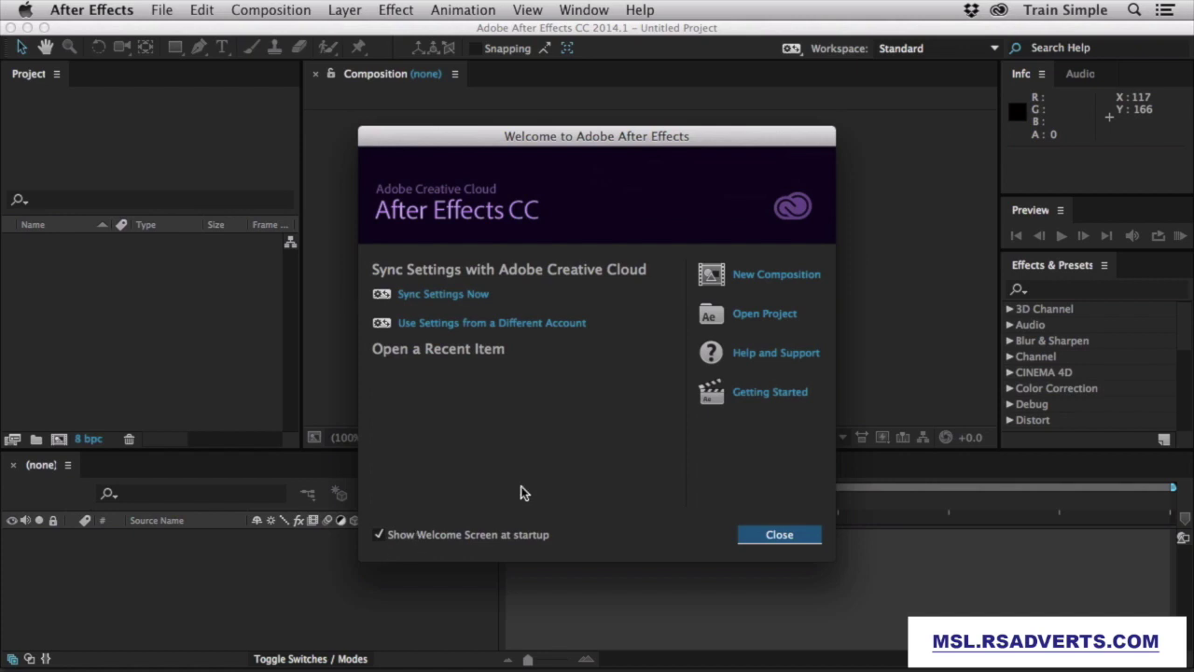
Start a new composition named "Max in Rain" using the HDTV 1080 24 preset.
left_click(756, 275)
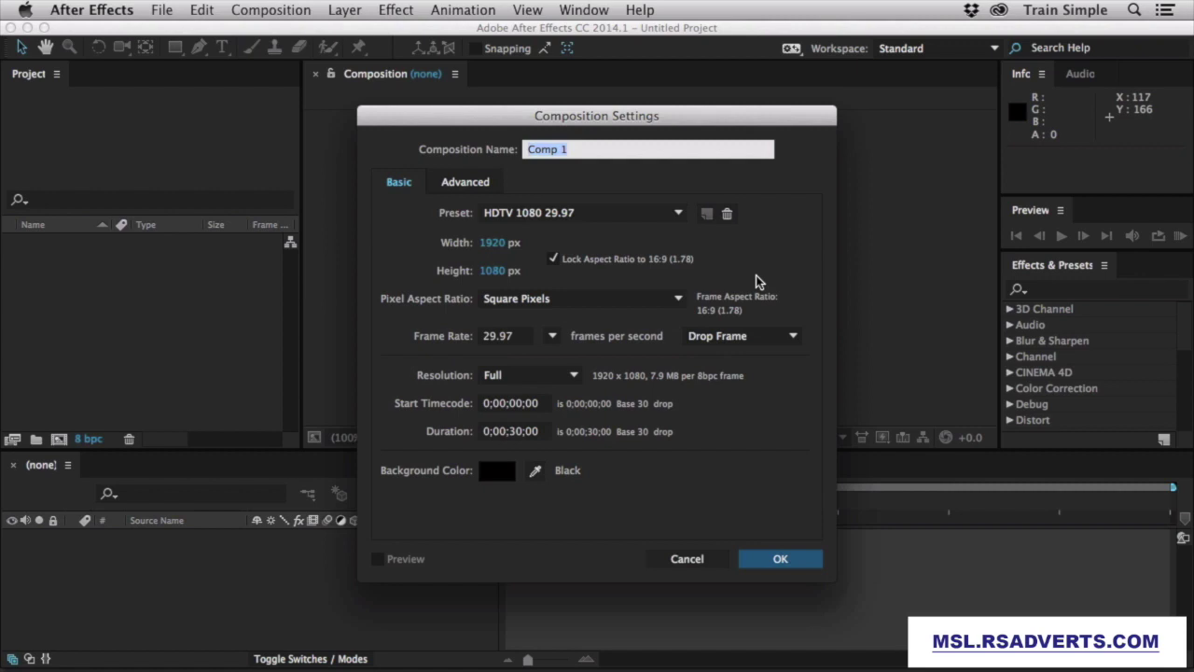
left_click(635, 156)
triple_click(634, 157)
type("Max in Rain")
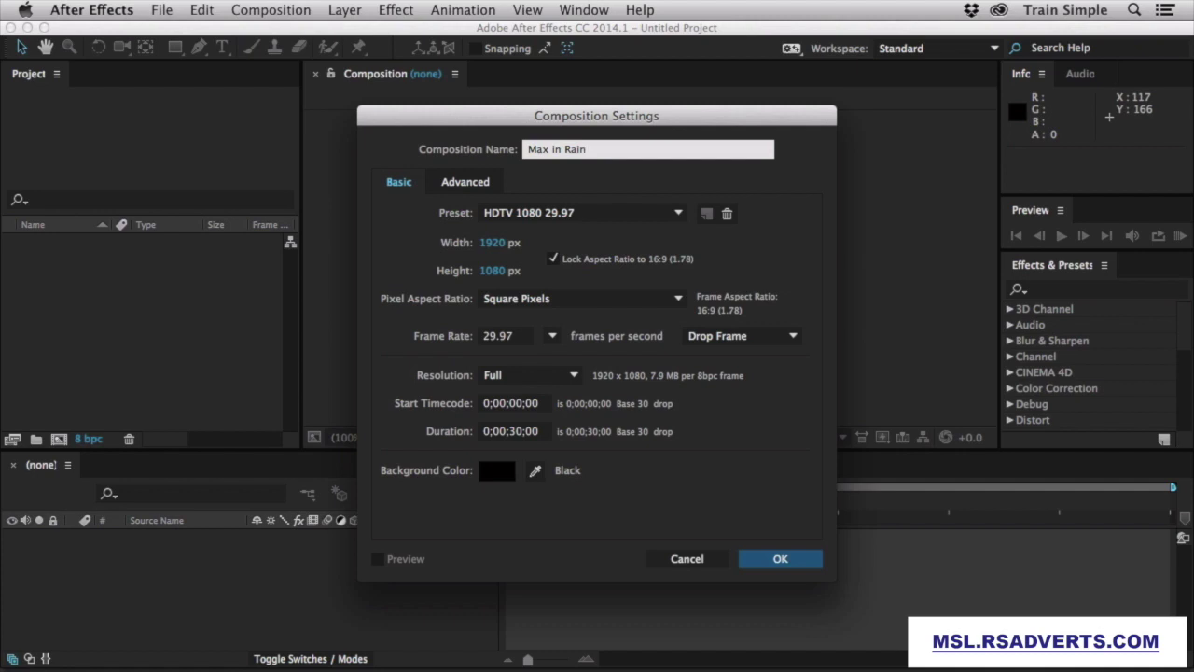
left_click(670, 212)
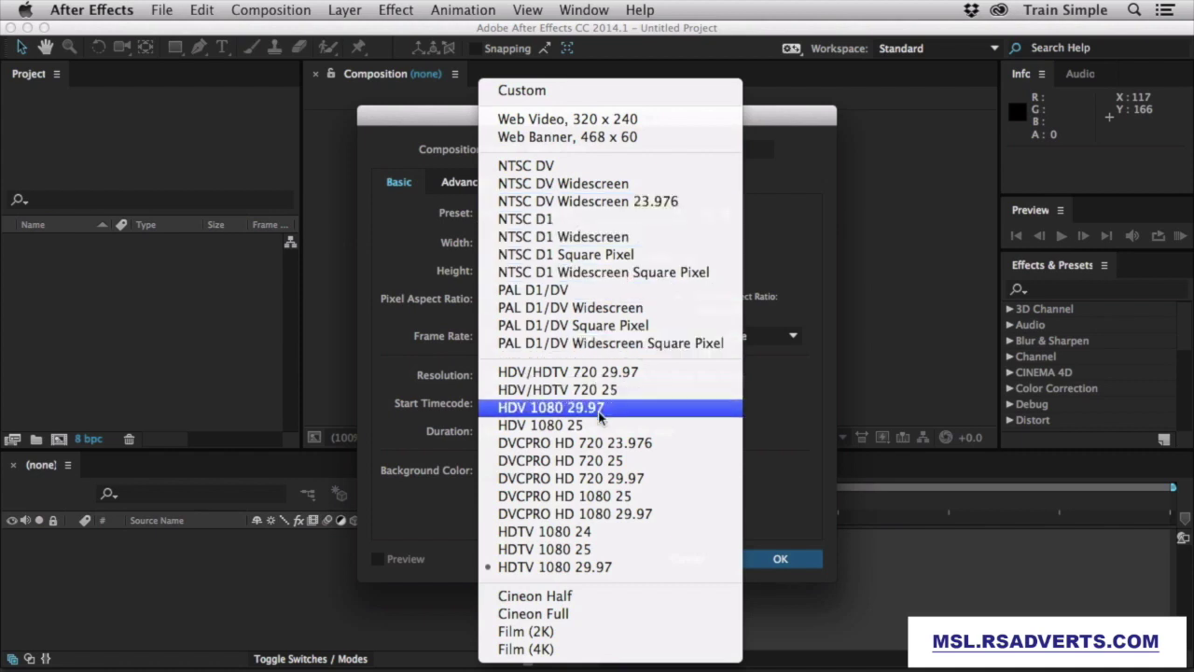
left_click(588, 532)
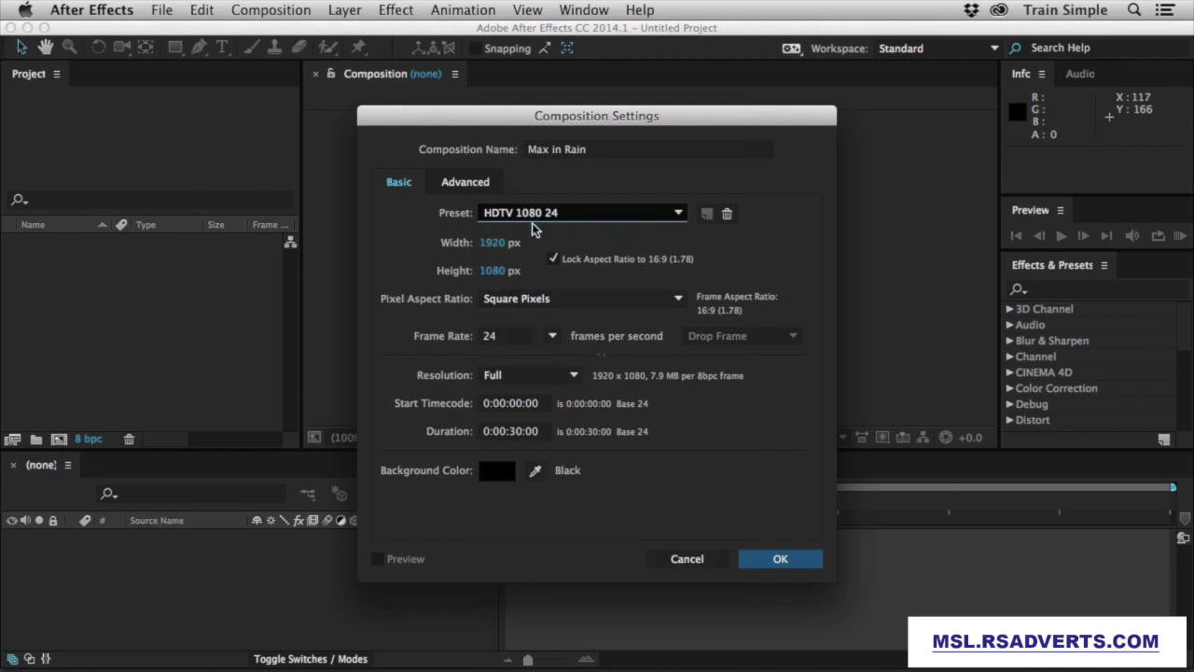
Examine the composition's width, pixel aspect ratio, frame rate and resolution options, including the custom resolution settings.
left_click(496, 244)
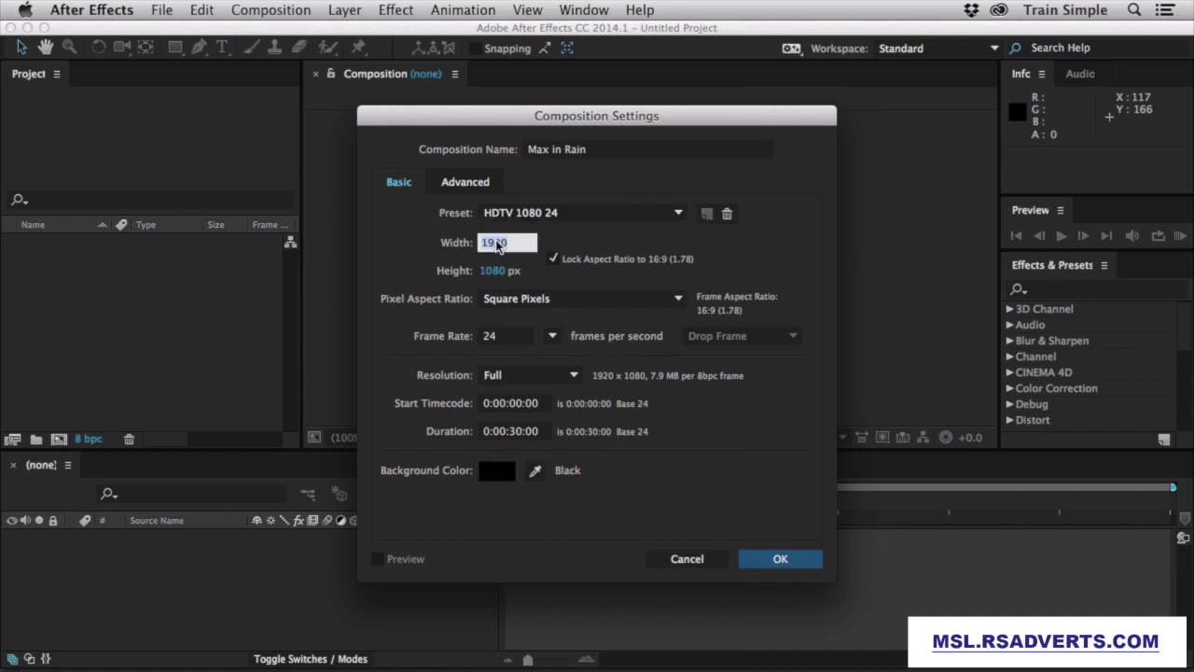
left_click(573, 243)
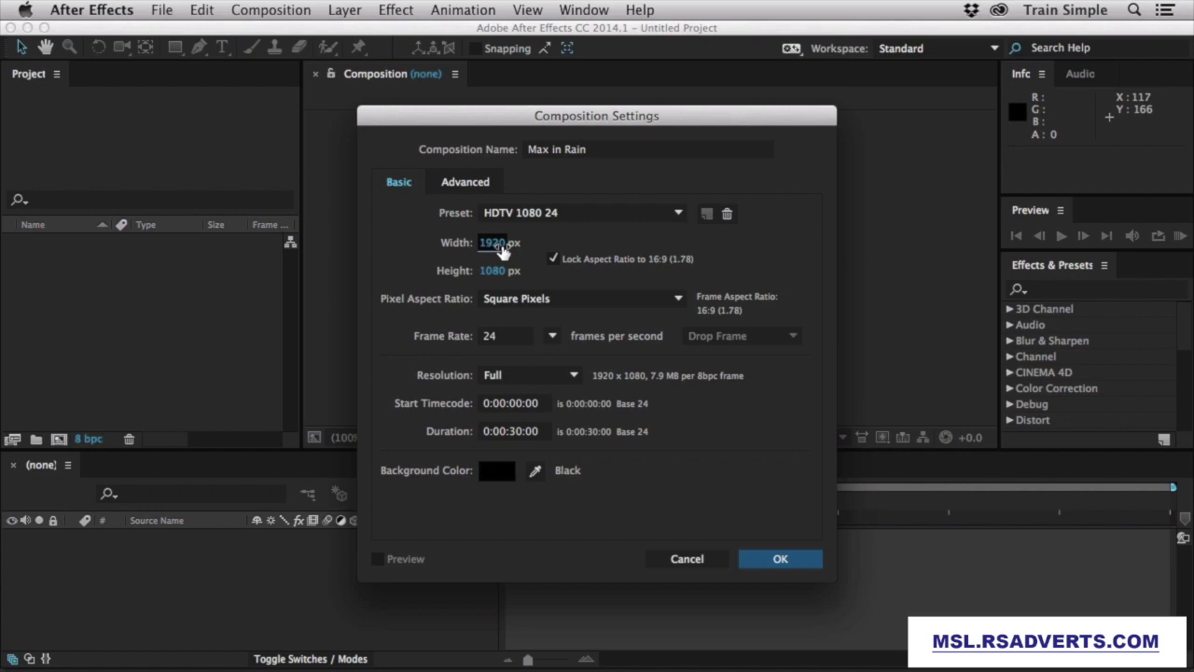
mouse_move(502, 250)
left_mouse_down()
mouse_move(544, 246)
mouse_move(504, 245)
left_mouse_up()
left_click(584, 295)
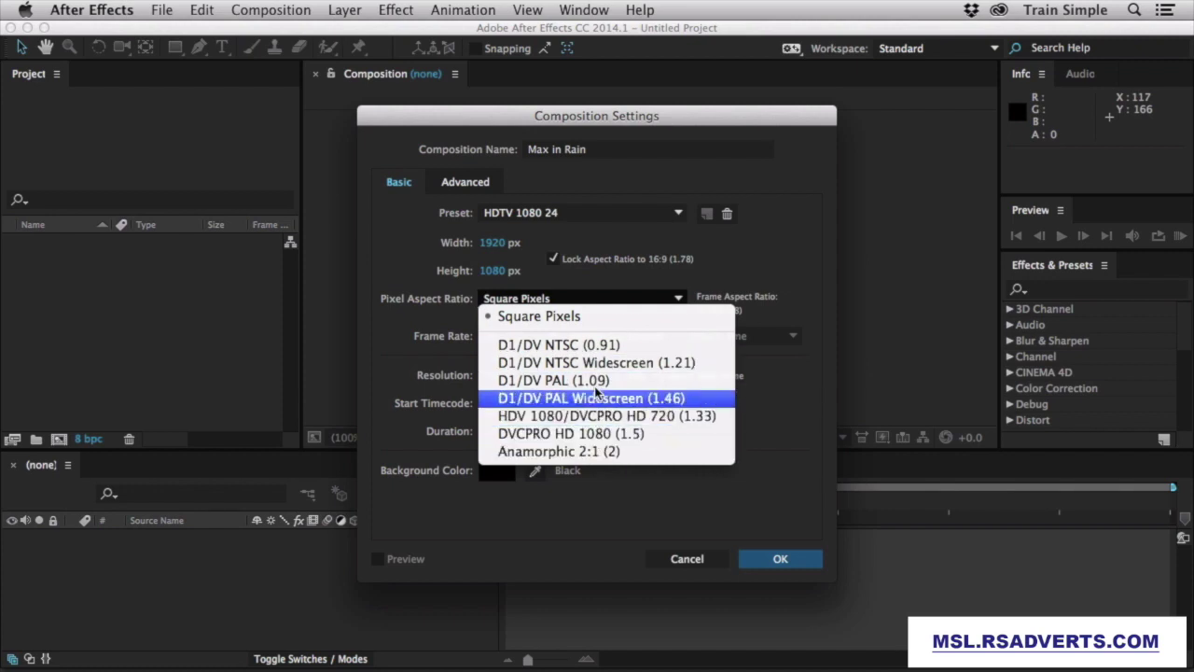
left_click(580, 318)
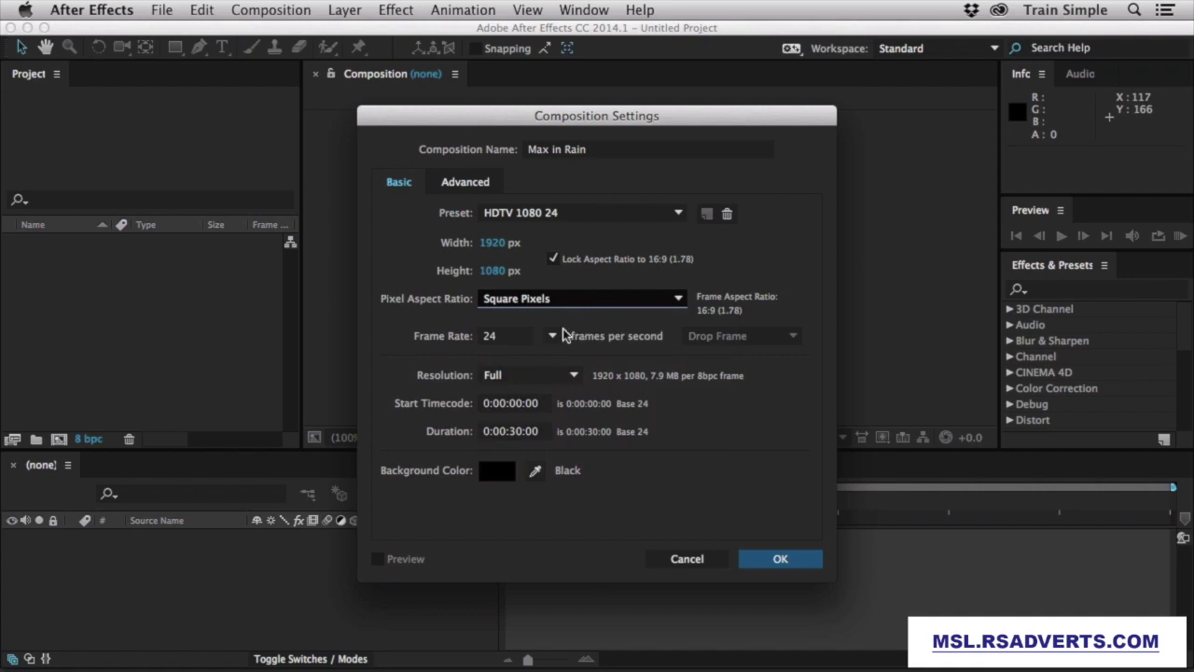
left_click(553, 336)
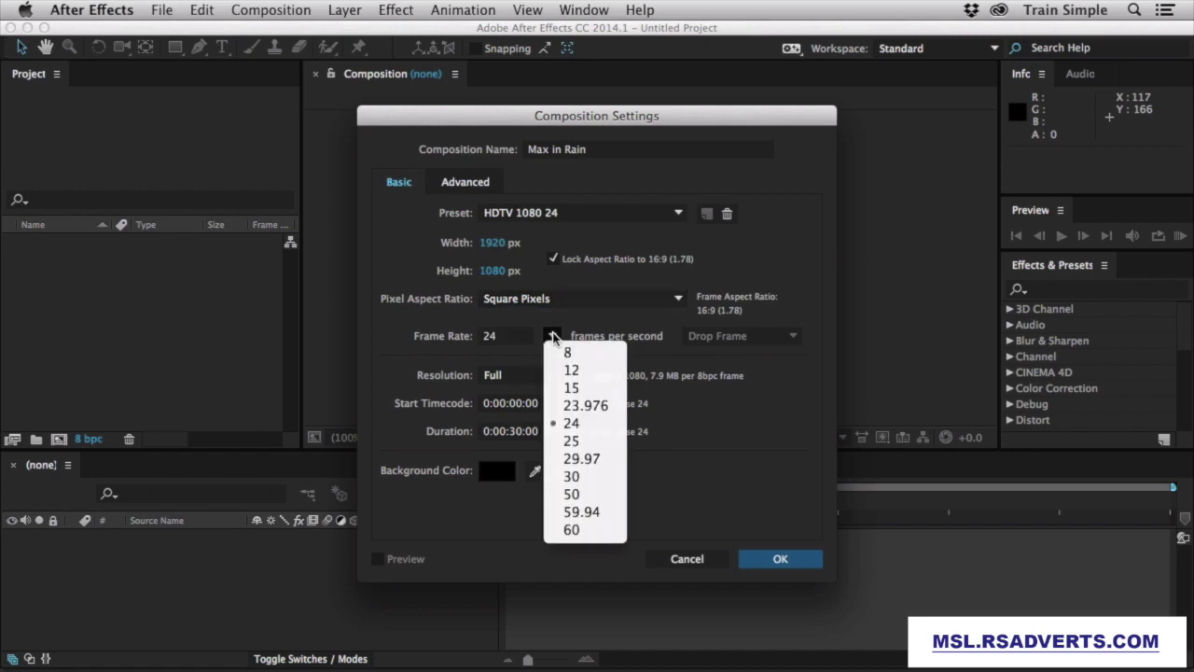
left_click(553, 337)
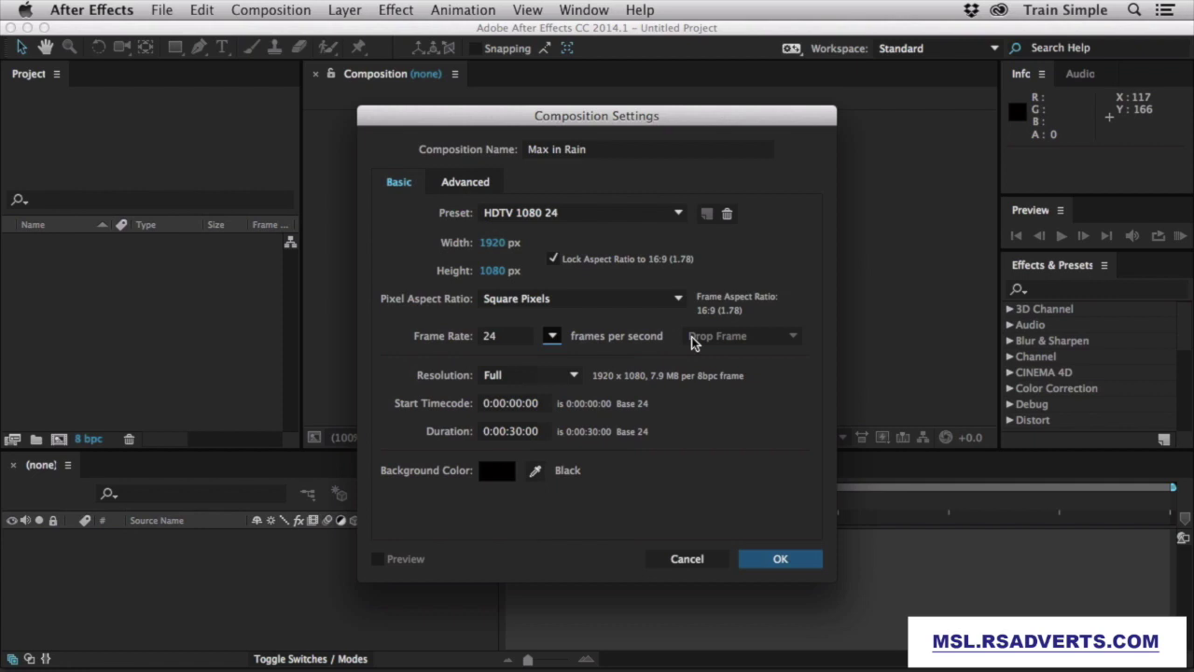
left_click(575, 374)
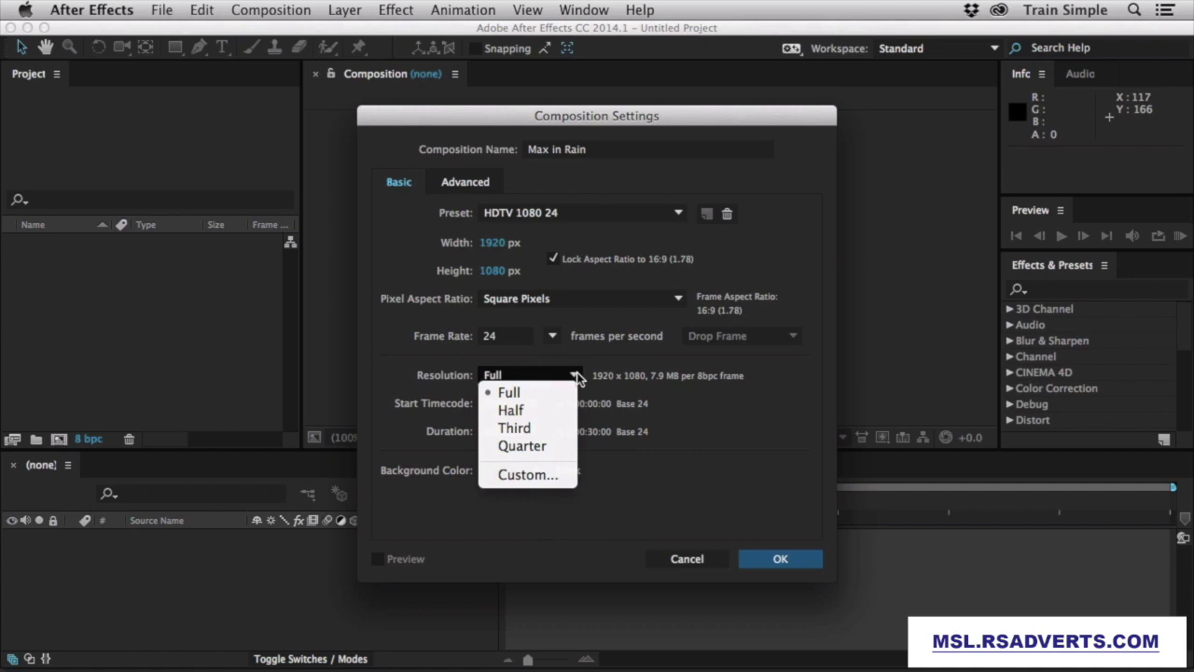
left_click(541, 473)
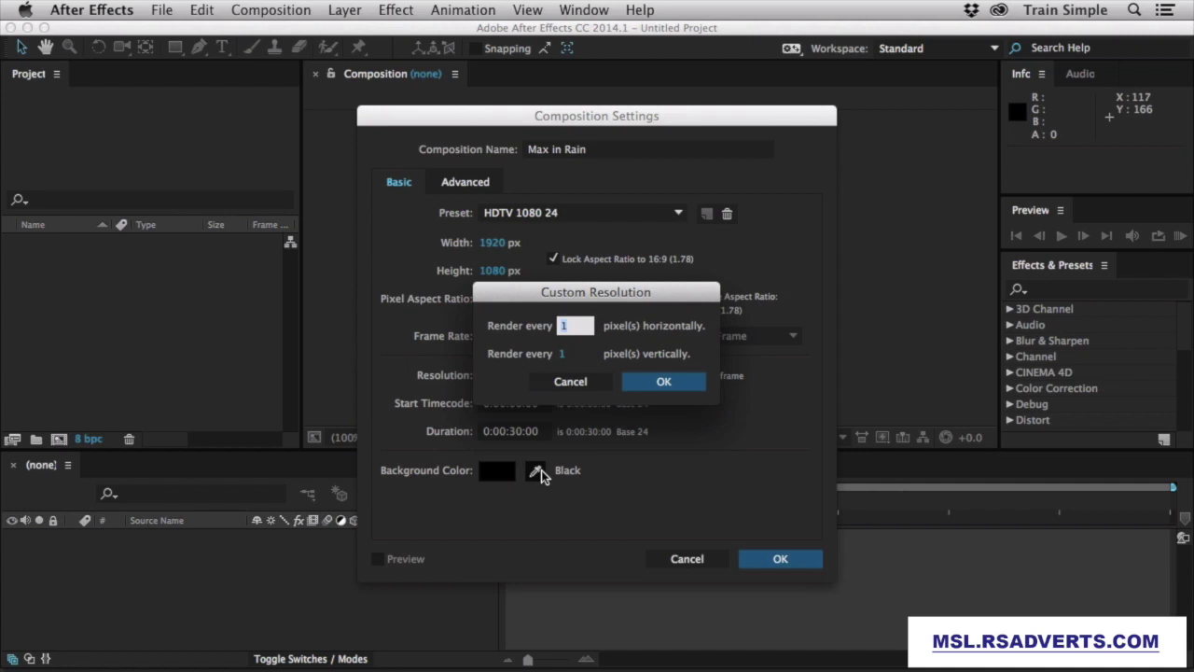
left_click(574, 383)
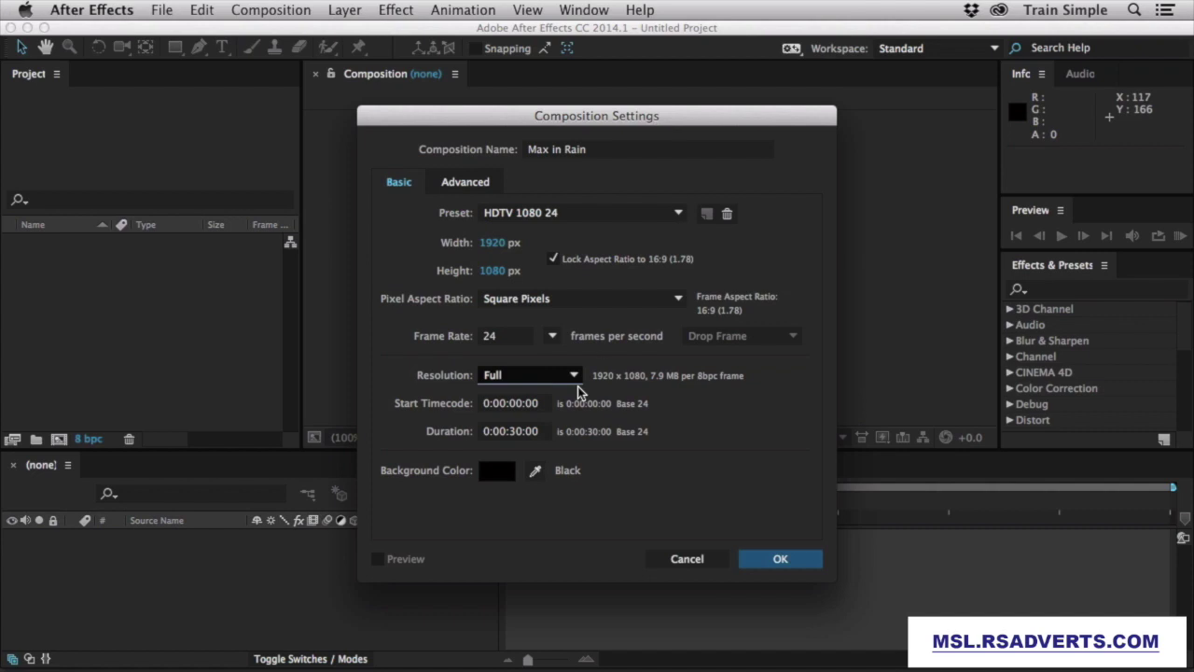
Set the composition's duration to two minutes (0:02:00:00).
left_click(515, 431)
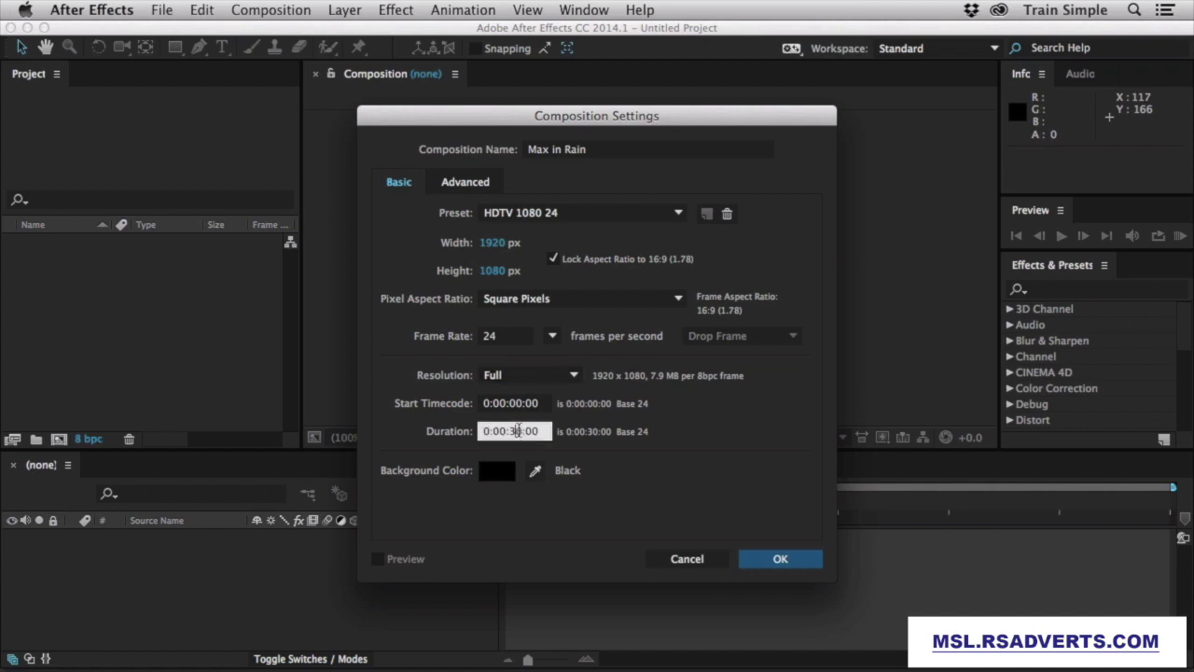
type("0")
left_click_drag(507, 432, 501, 432)
type("2:00")
left_click(697, 430)
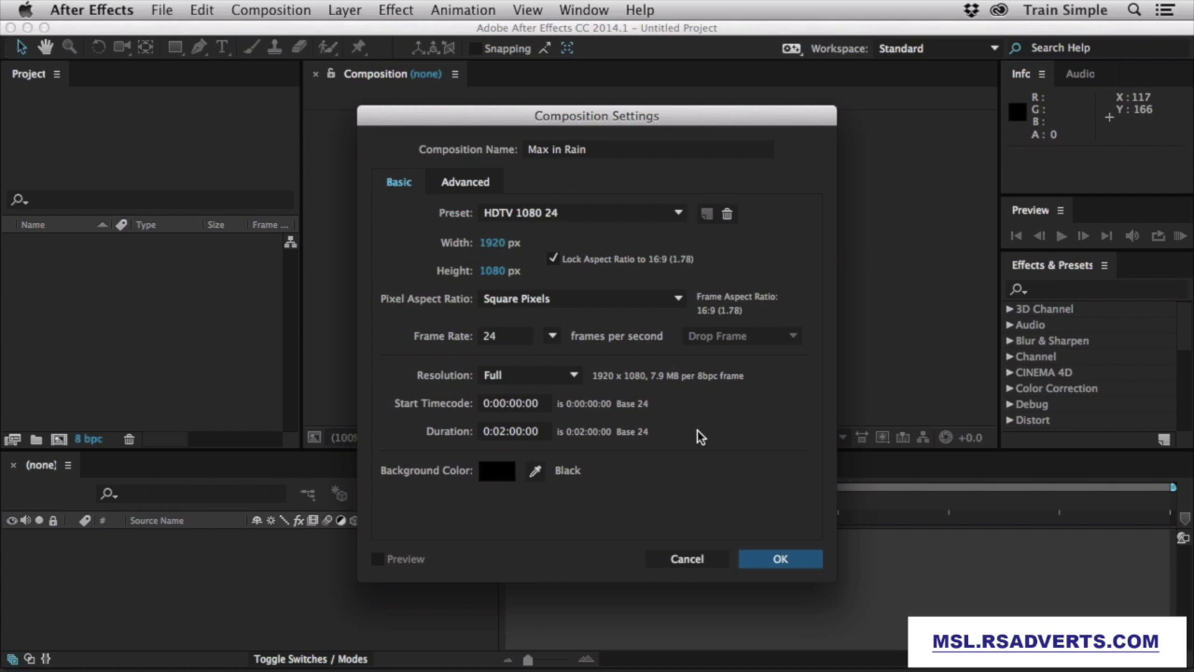
Sample the dialog's dark gray as the composition background color and set it back to black (000000).
left_click(534, 471)
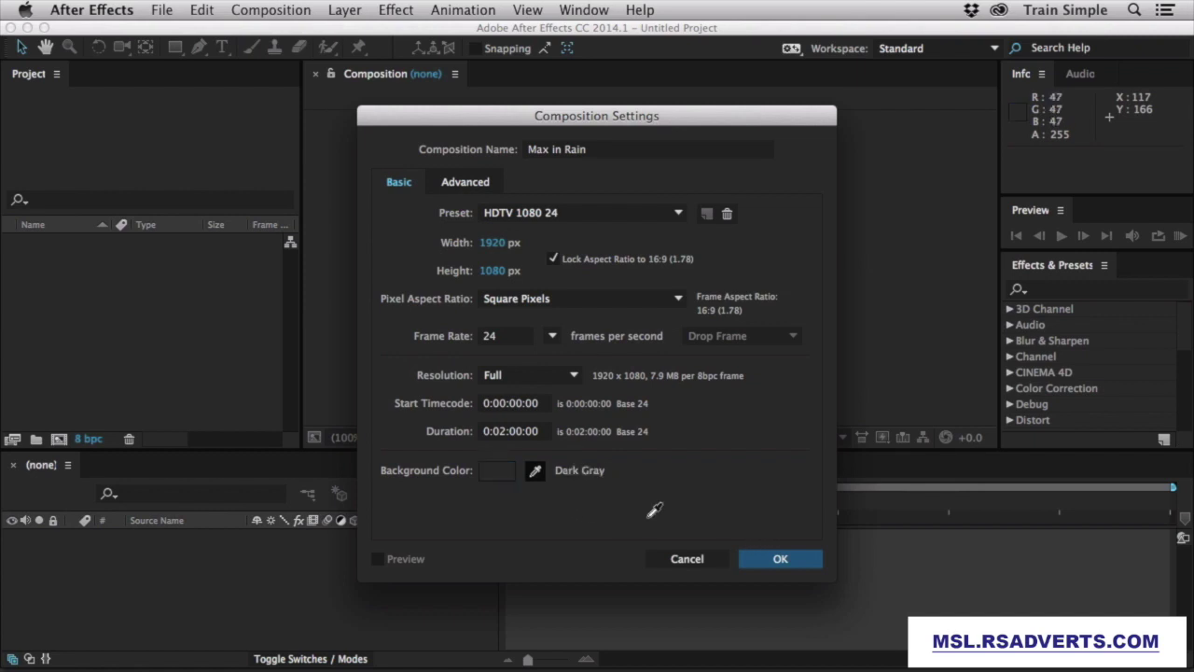
left_click(708, 492)
left_click(504, 474)
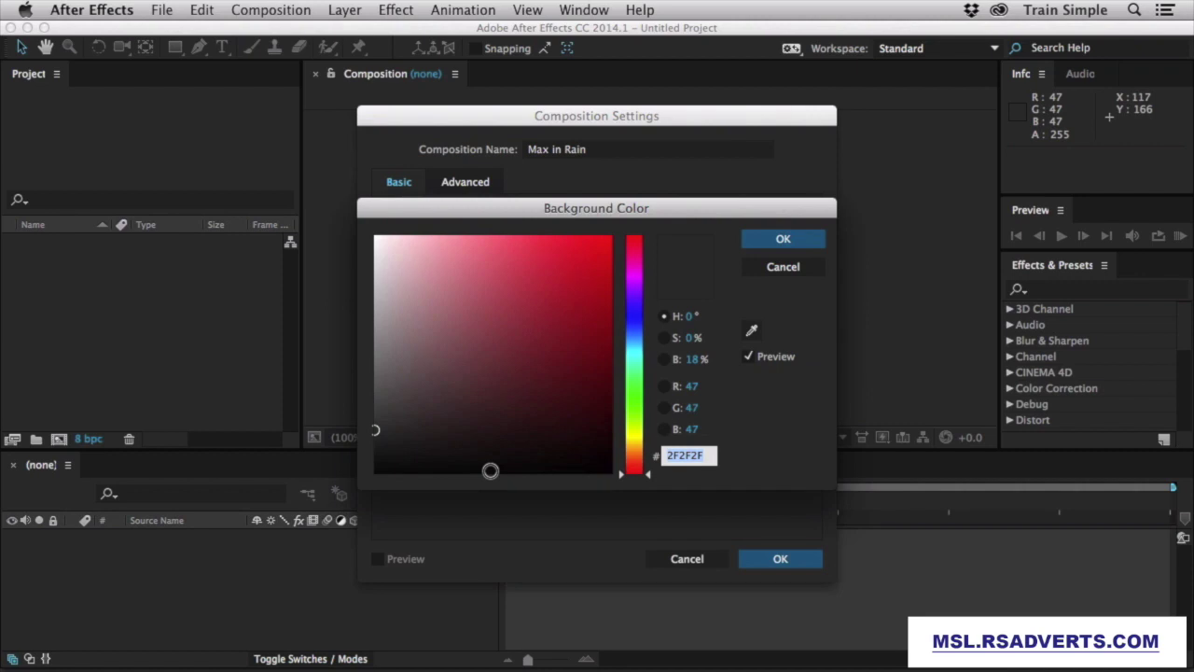
left_click_drag(442, 439, 300, 497)
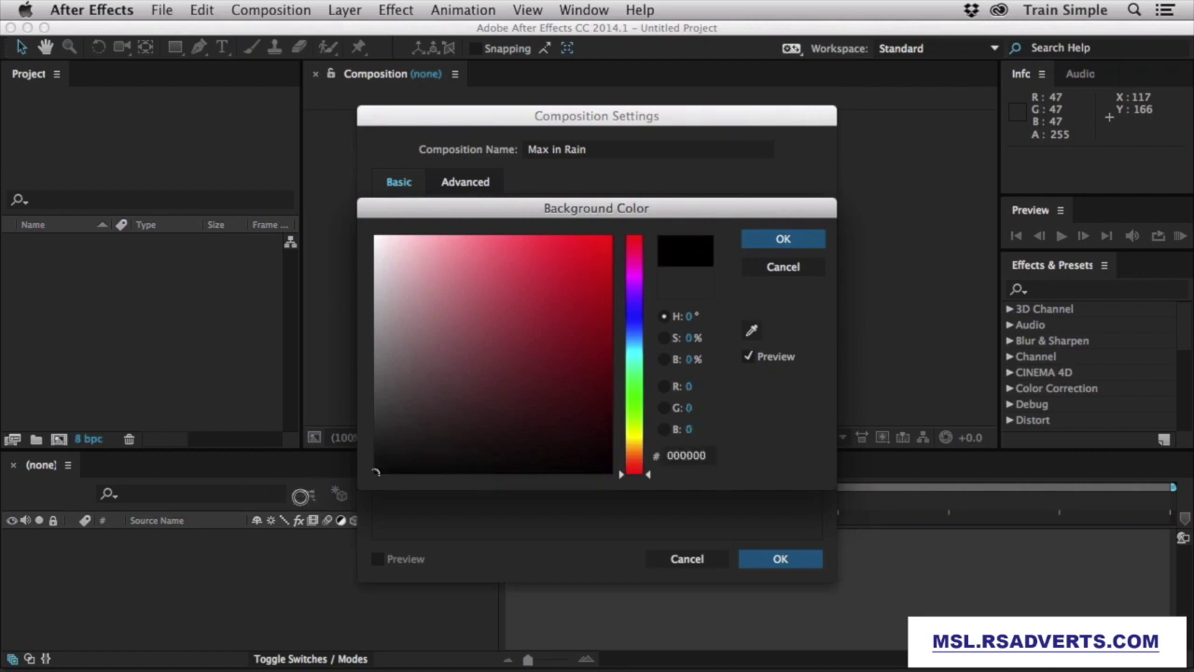
left_click(783, 240)
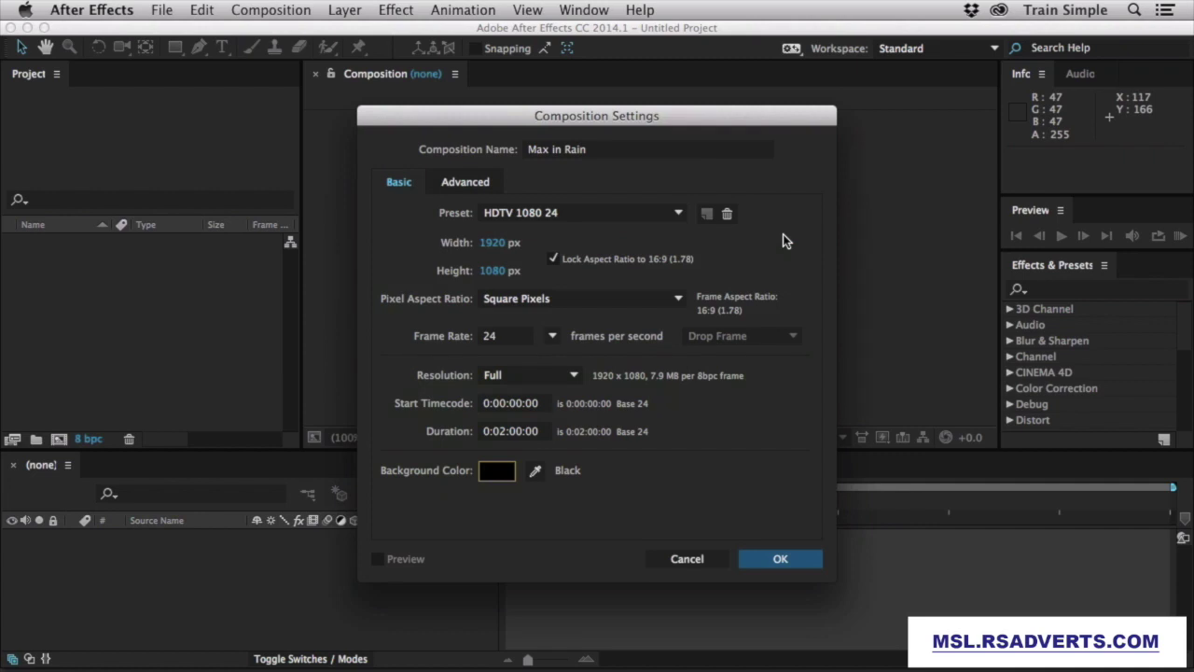
Check the advanced composition settings and create the composition.
left_click(481, 187)
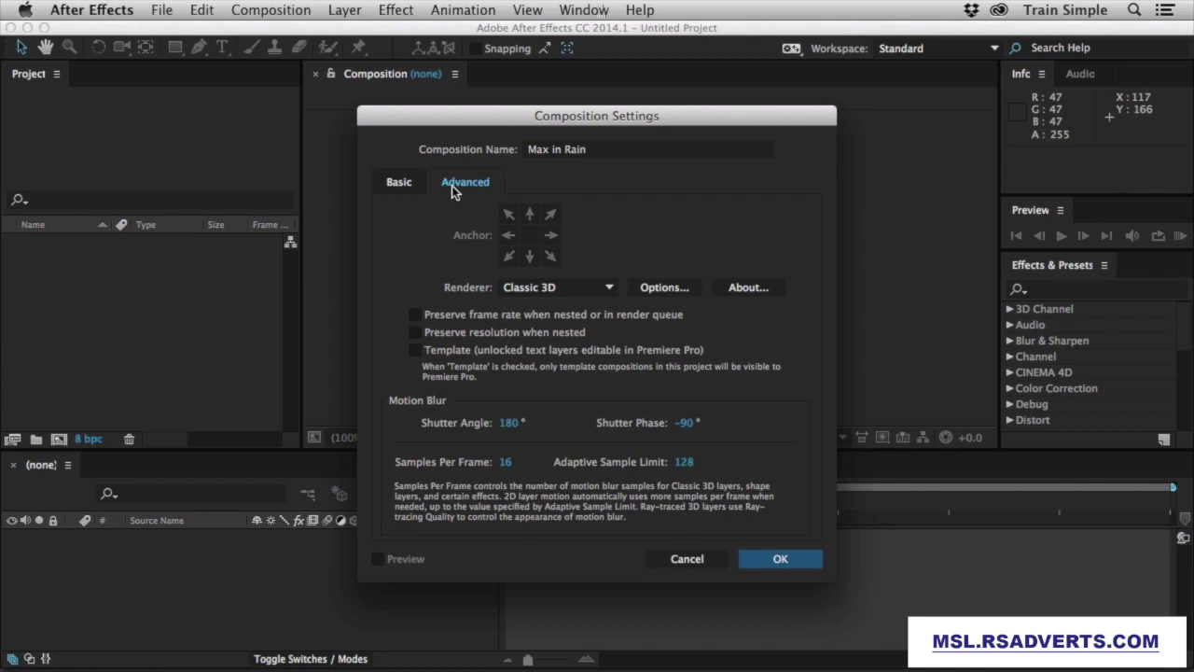
left_click(406, 184)
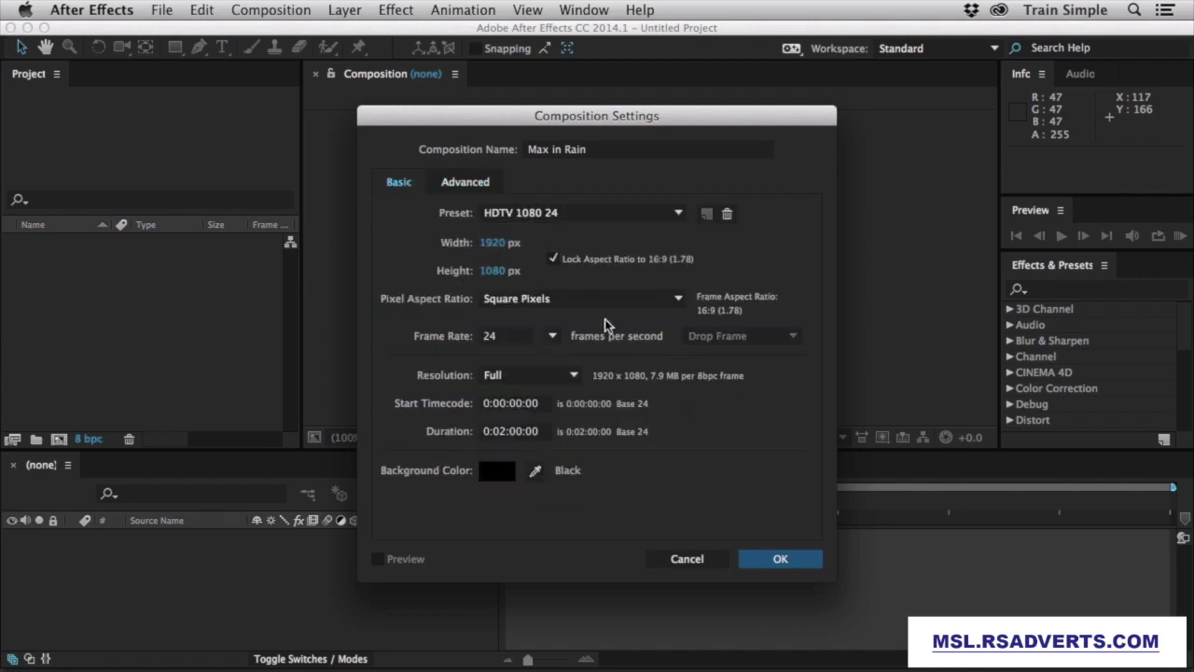
left_click(775, 560)
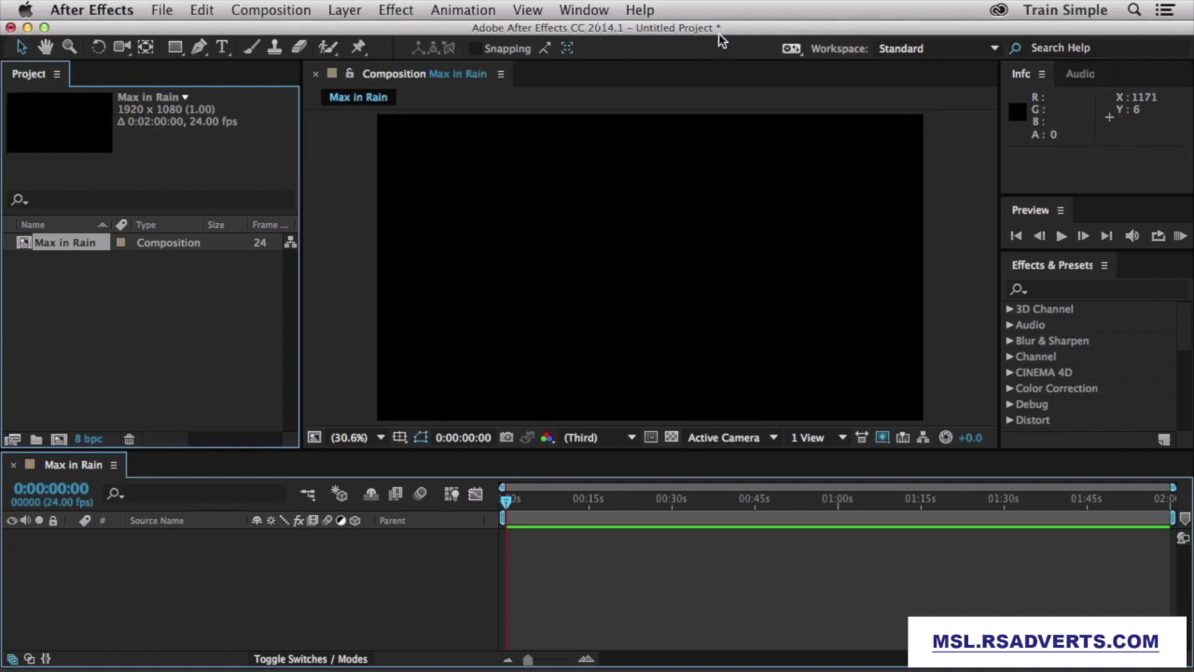
Start saving the project and choose the Work Files folder inside After Effects Fundamentals as its location.
left_click(161, 10)
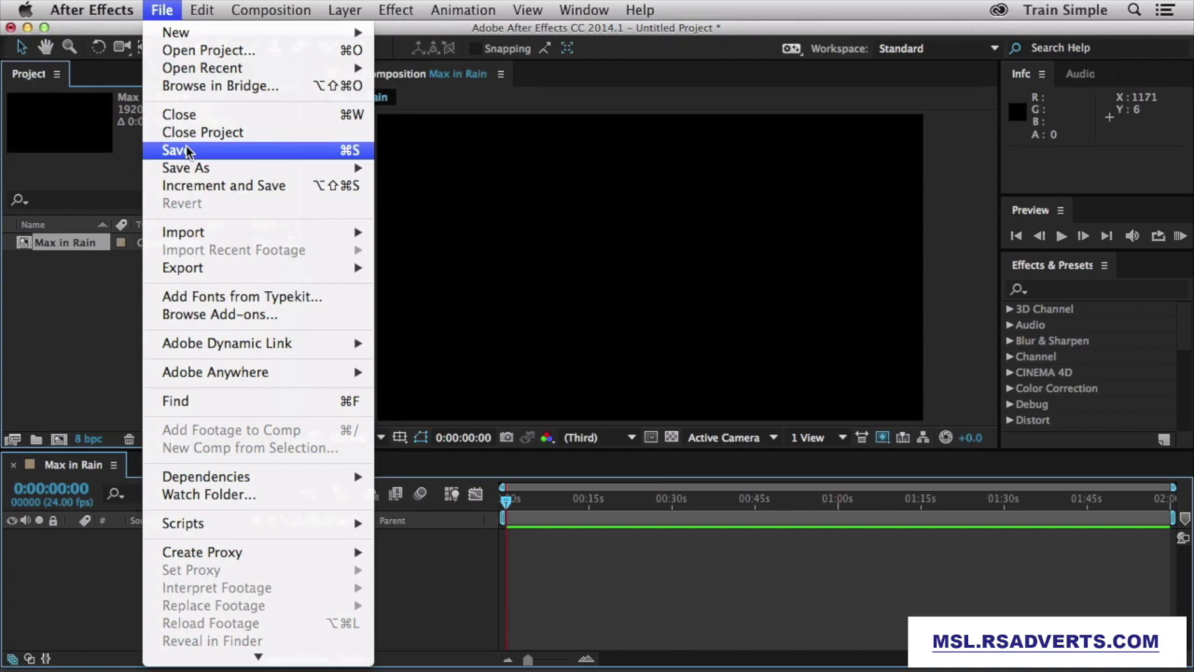
mouse_move(190, 168)
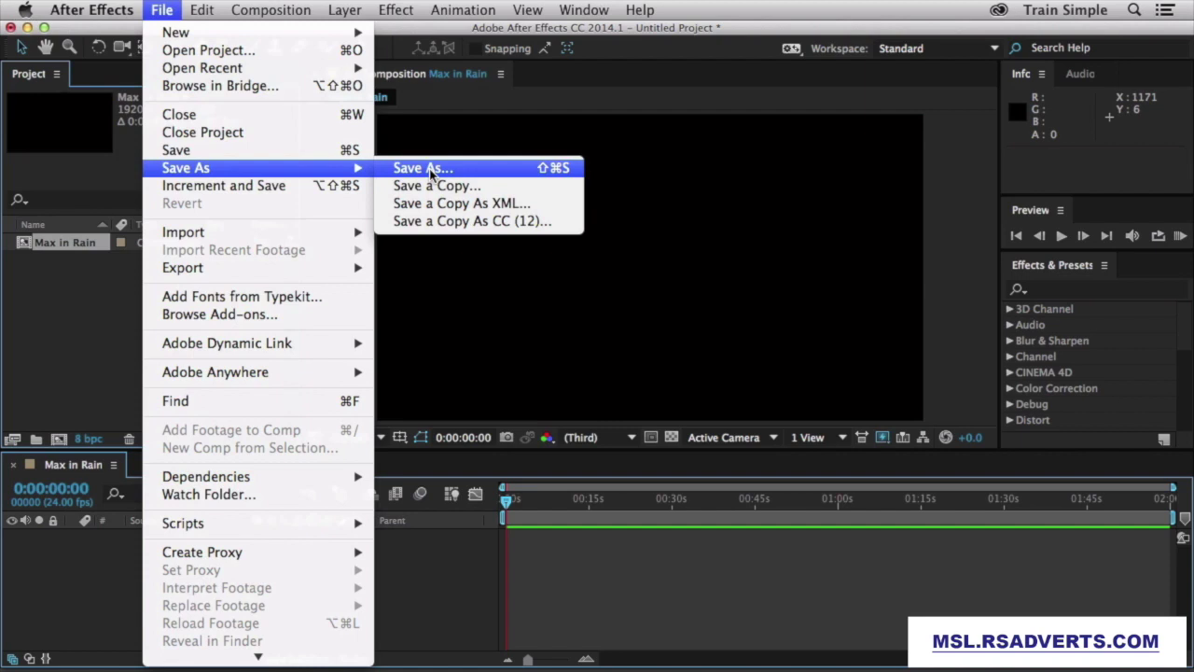
left_click(223, 156)
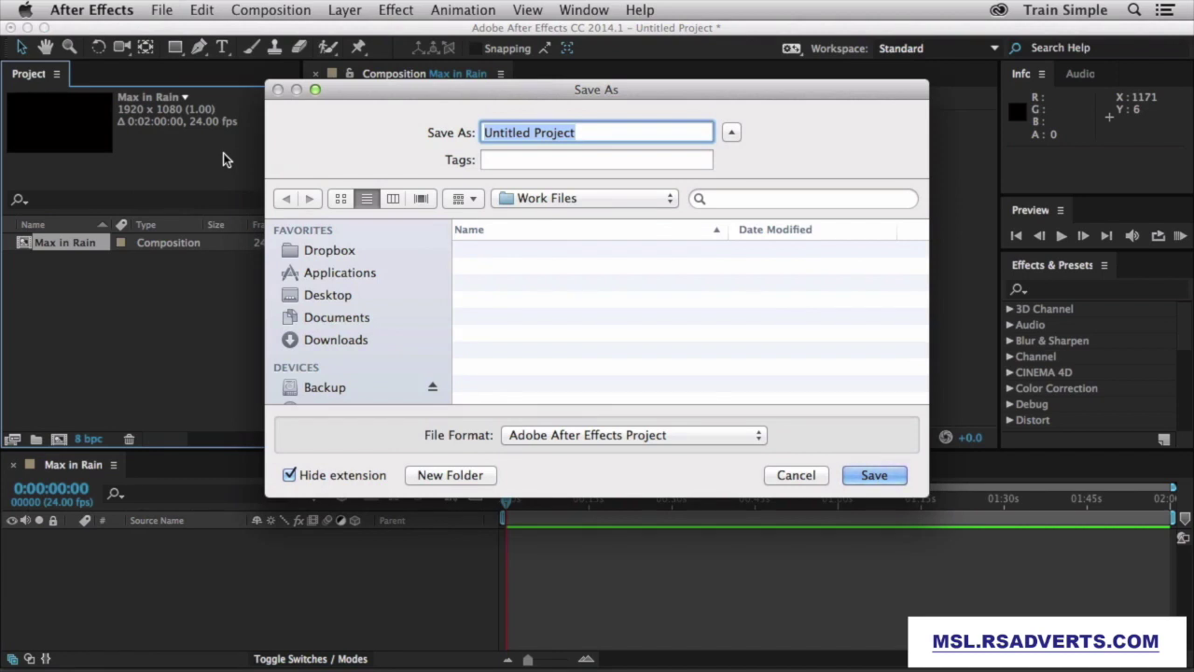
left_click(567, 198)
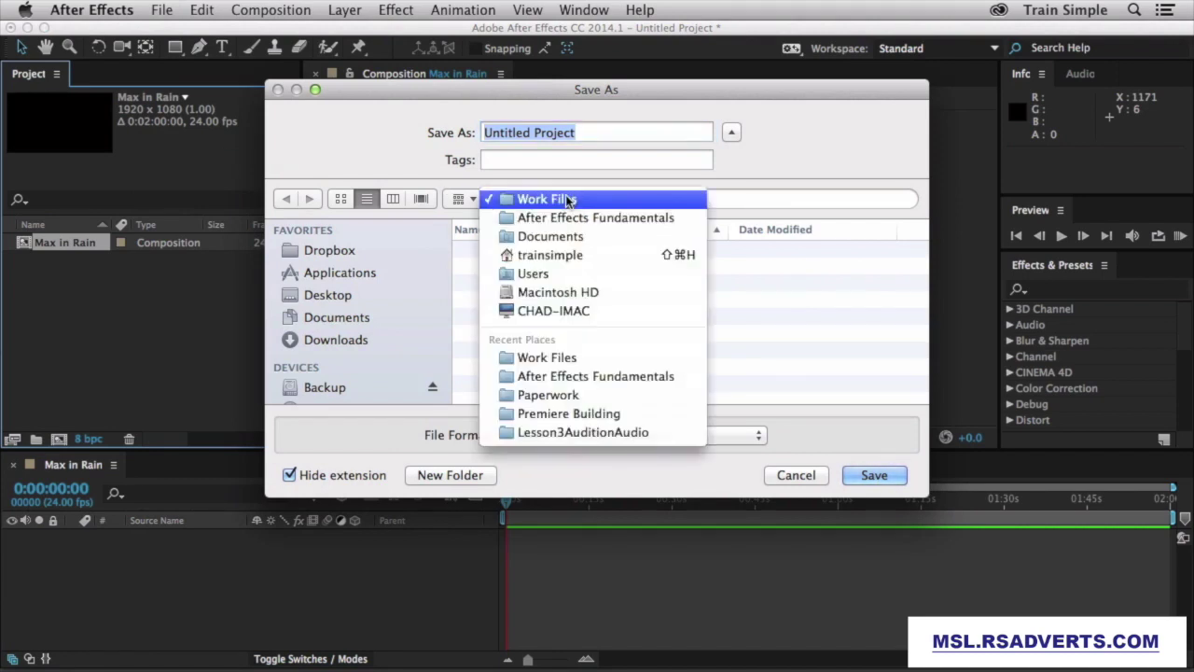
left_click(590, 218)
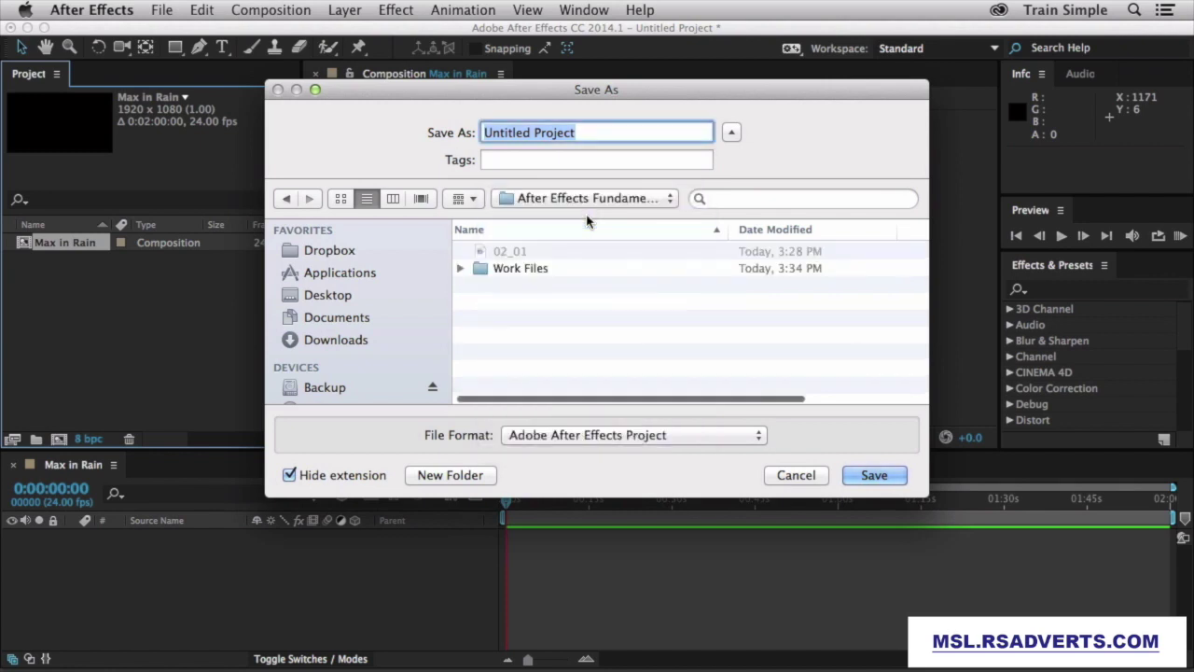
double_click(531, 268)
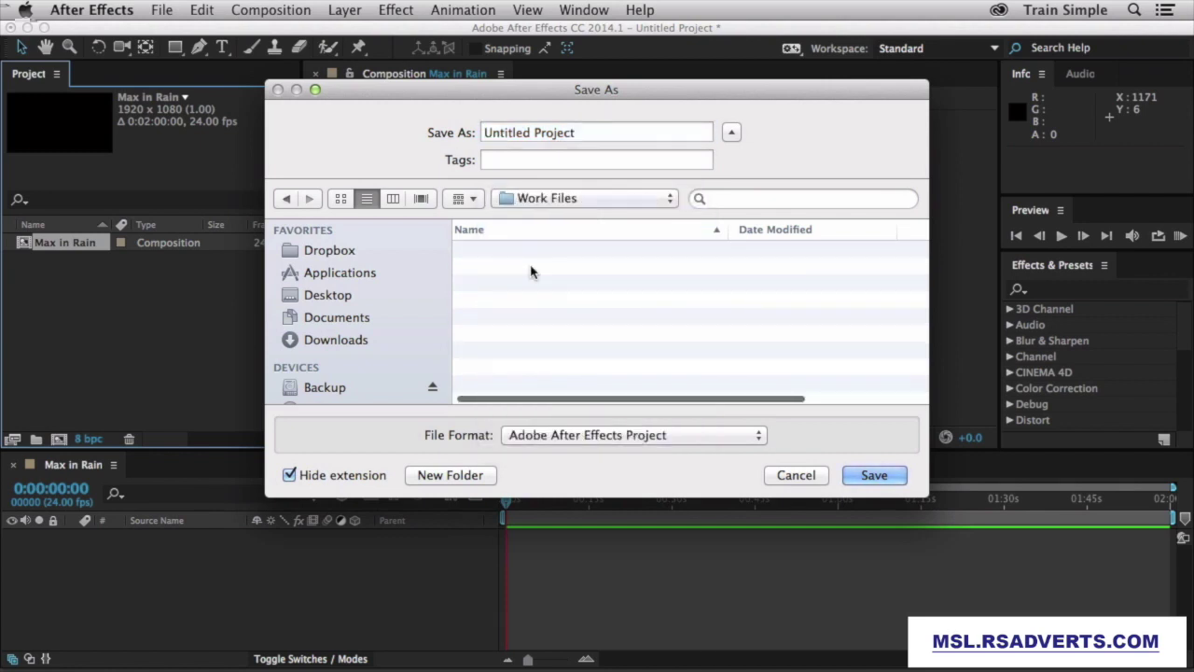
Name the project "Train Simple AE Course" and save it in the Adobe After Effects Project format.
left_click(615, 131)
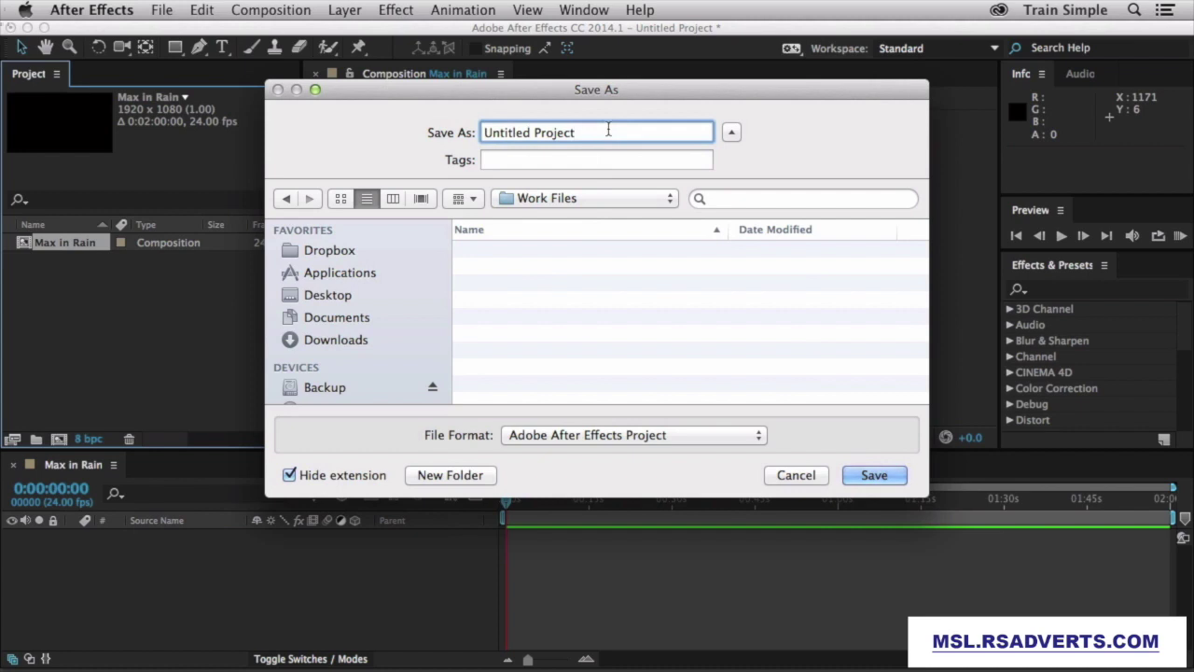
triple_click(615, 130)
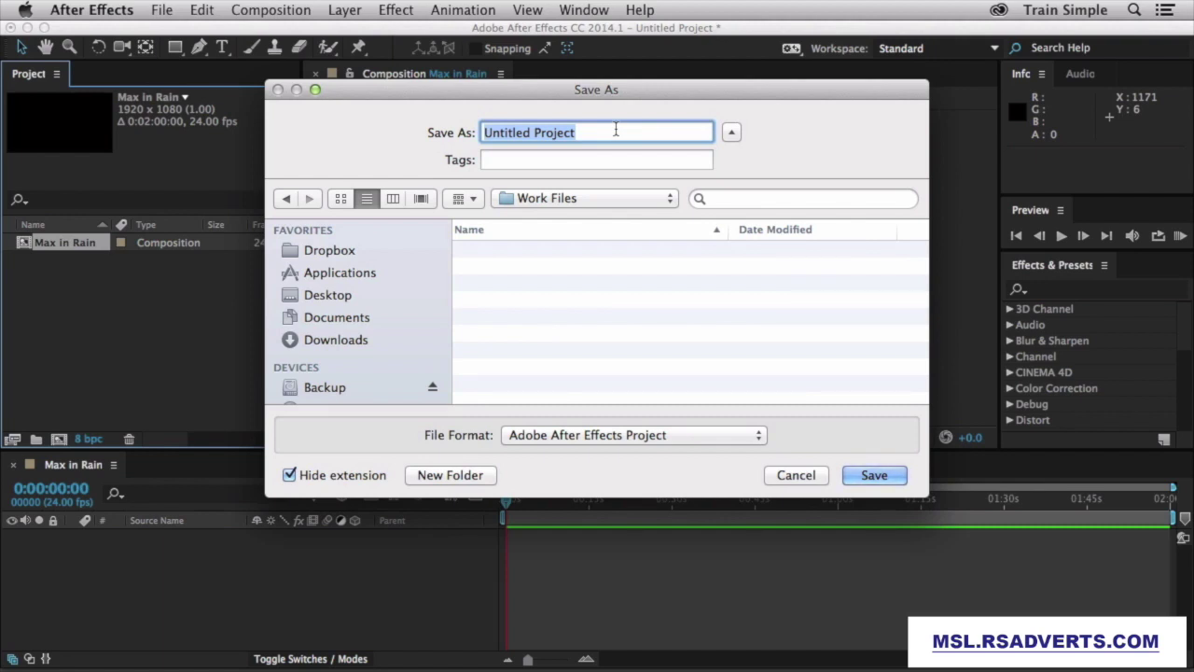
type("Tr")
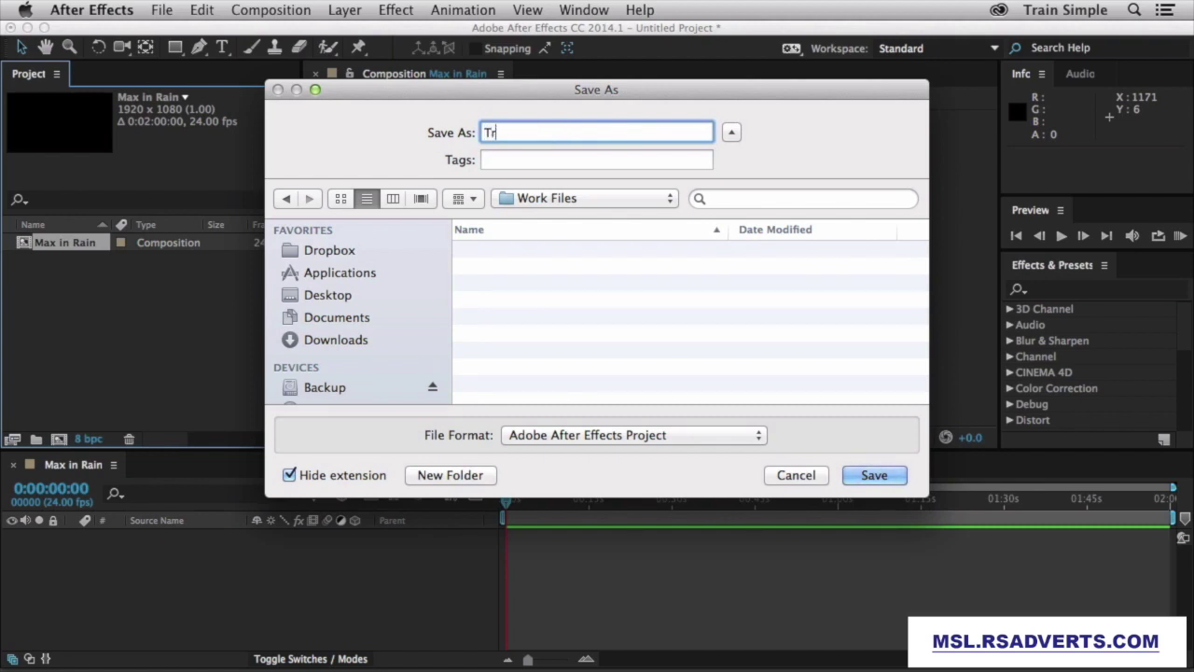
type("ain Simple AE Course")
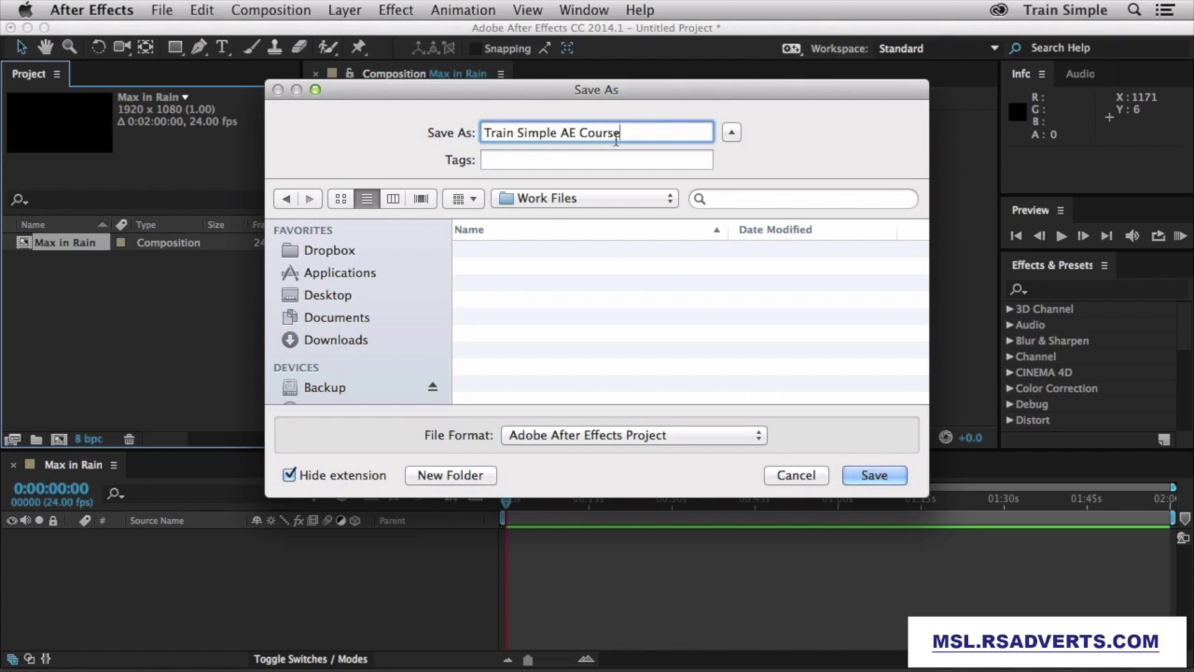
left_click(651, 439)
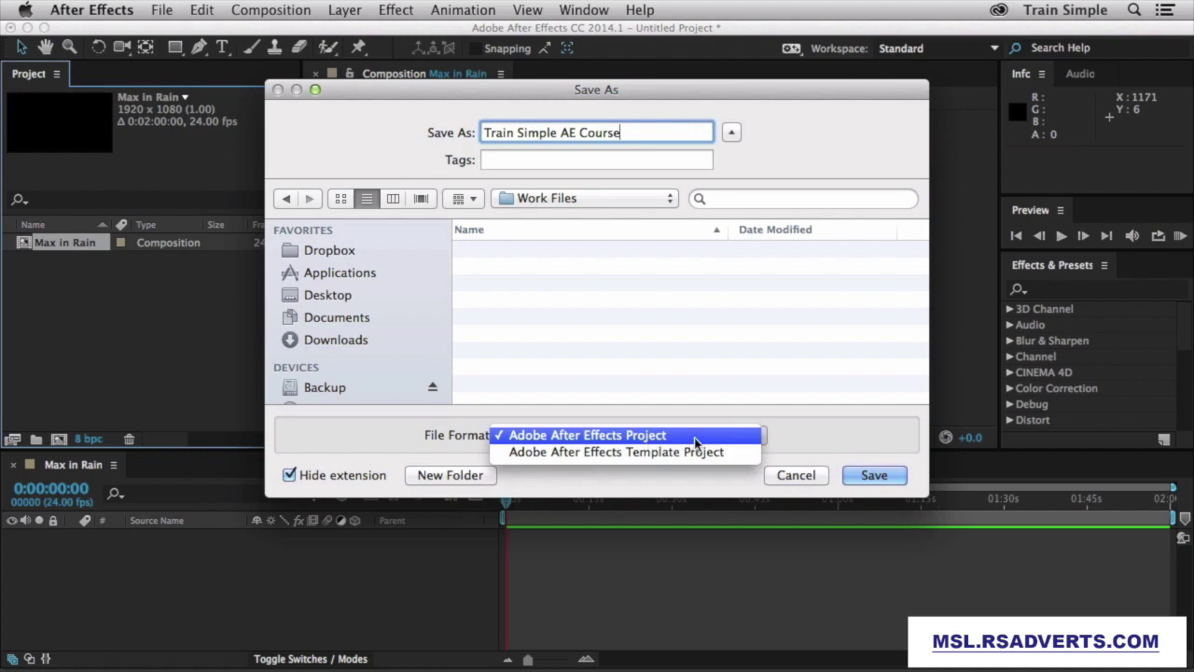
left_click(653, 436)
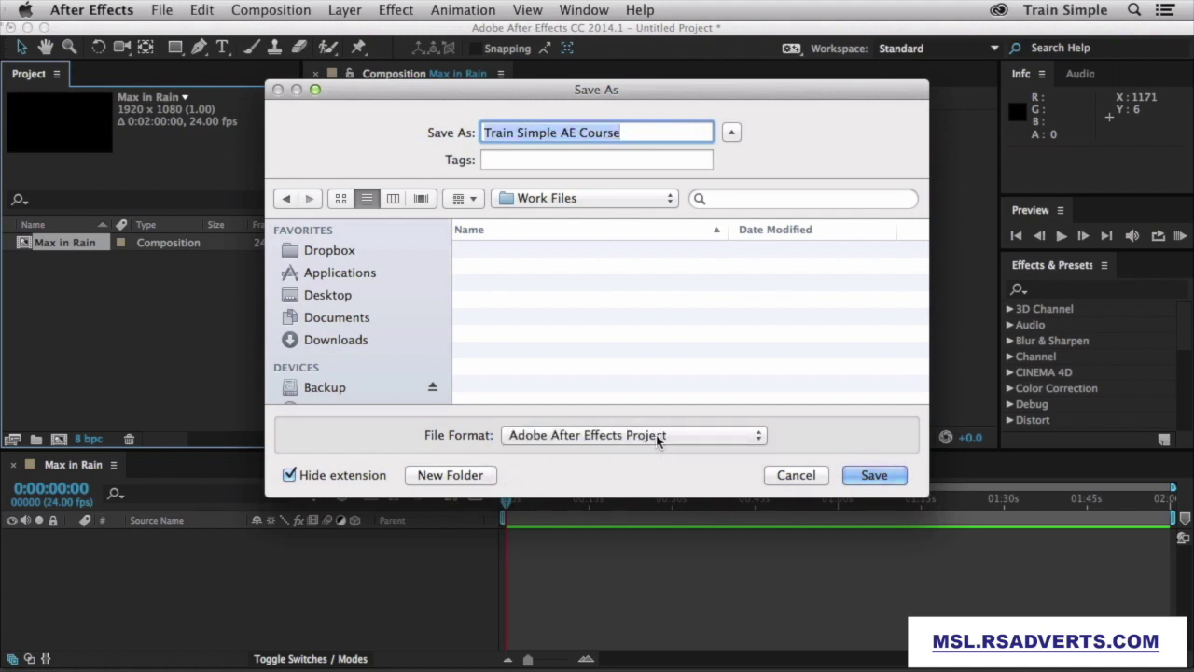
left_click(889, 478)
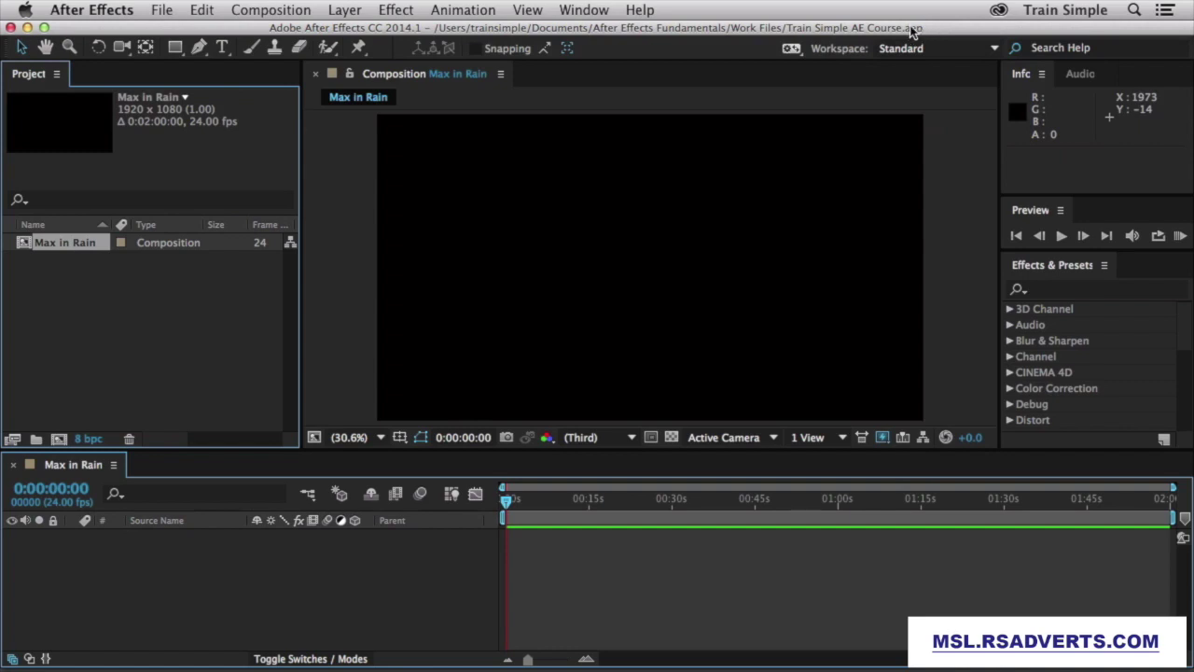
Close the project and reopen Train Simple AE Course.aep from the Work Files folder in Finder, dismissing the ray-tracing warning.
left_click(13, 27)
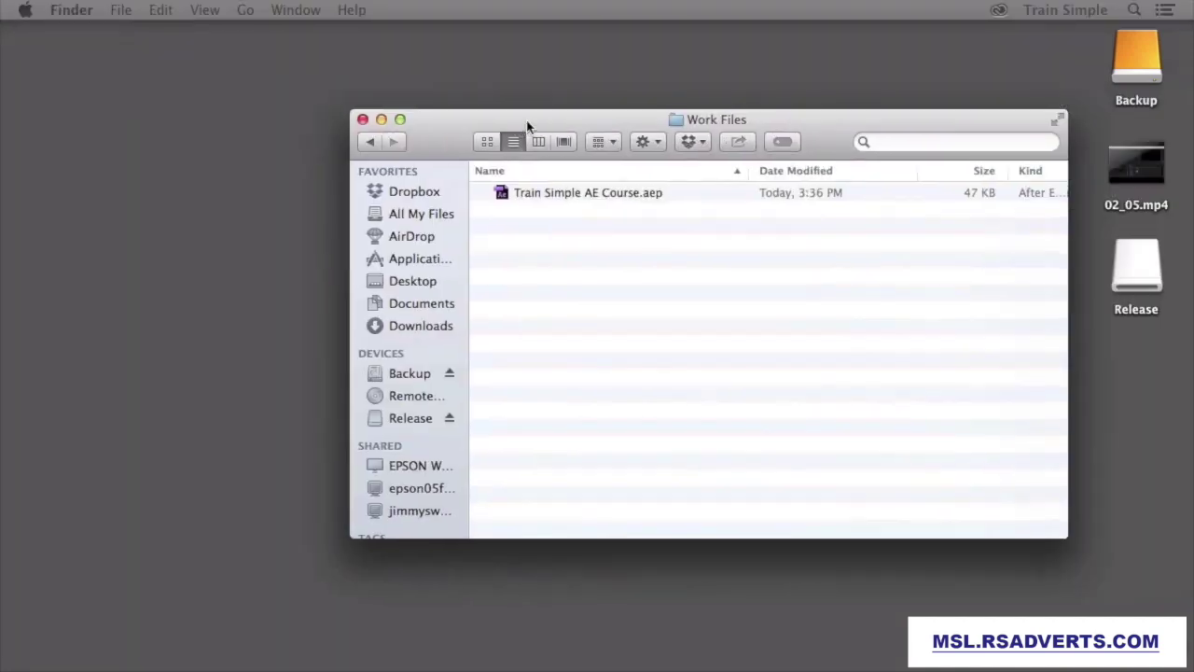
left_click_drag(526, 125, 439, 126)
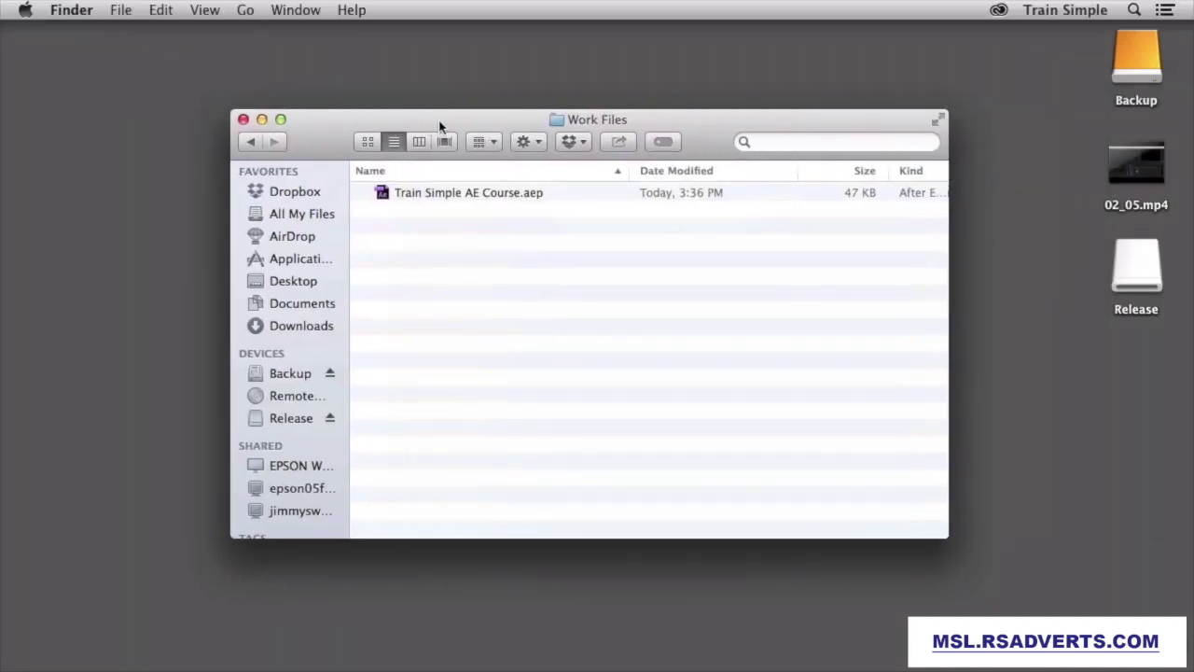
double_click(512, 193)
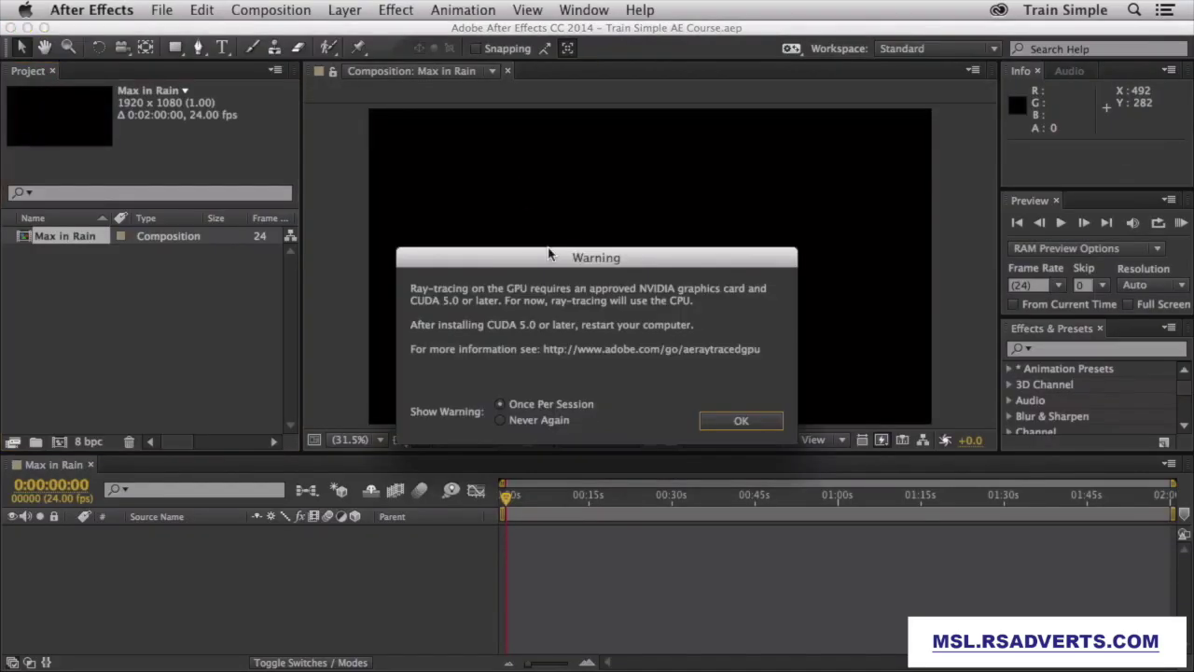
left_click(753, 420)
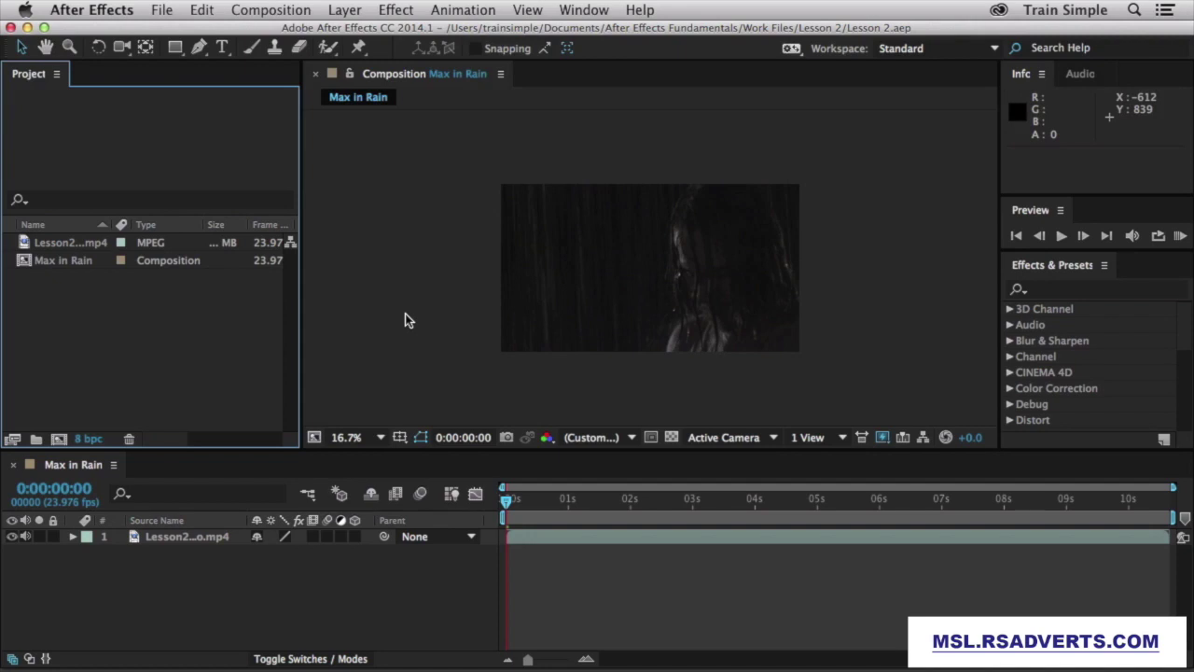
Look at the Animation and Motion Tracking workspaces and return to the Standard workspace.
left_click(975, 51)
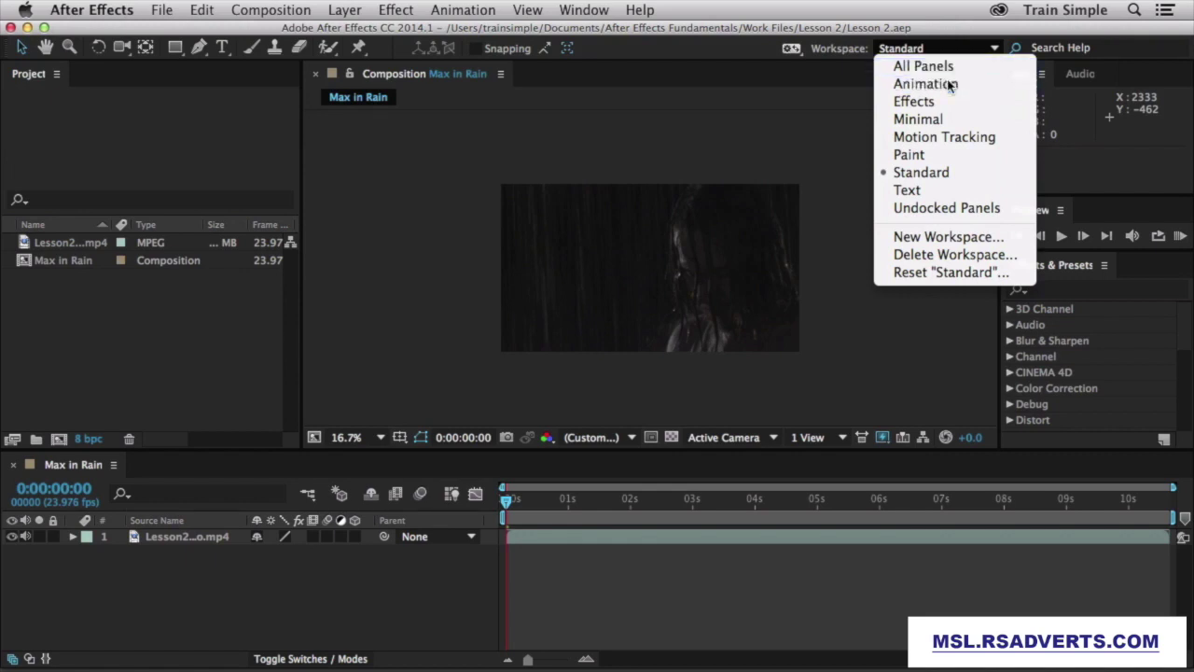
left_click(947, 83)
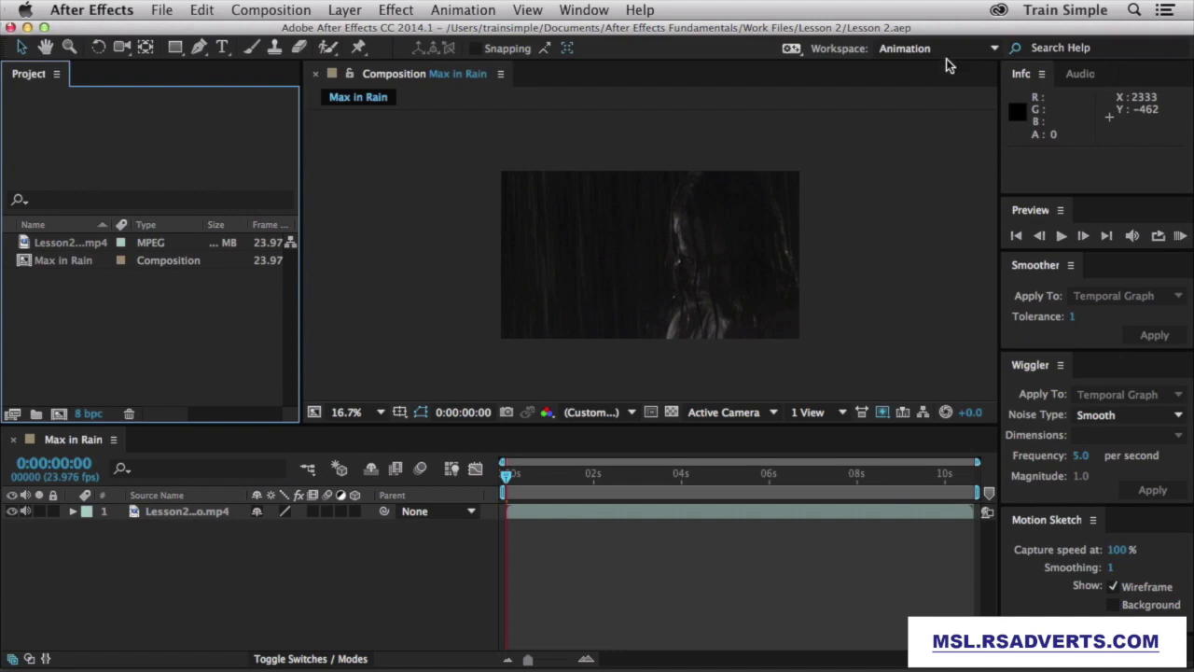
left_click(948, 54)
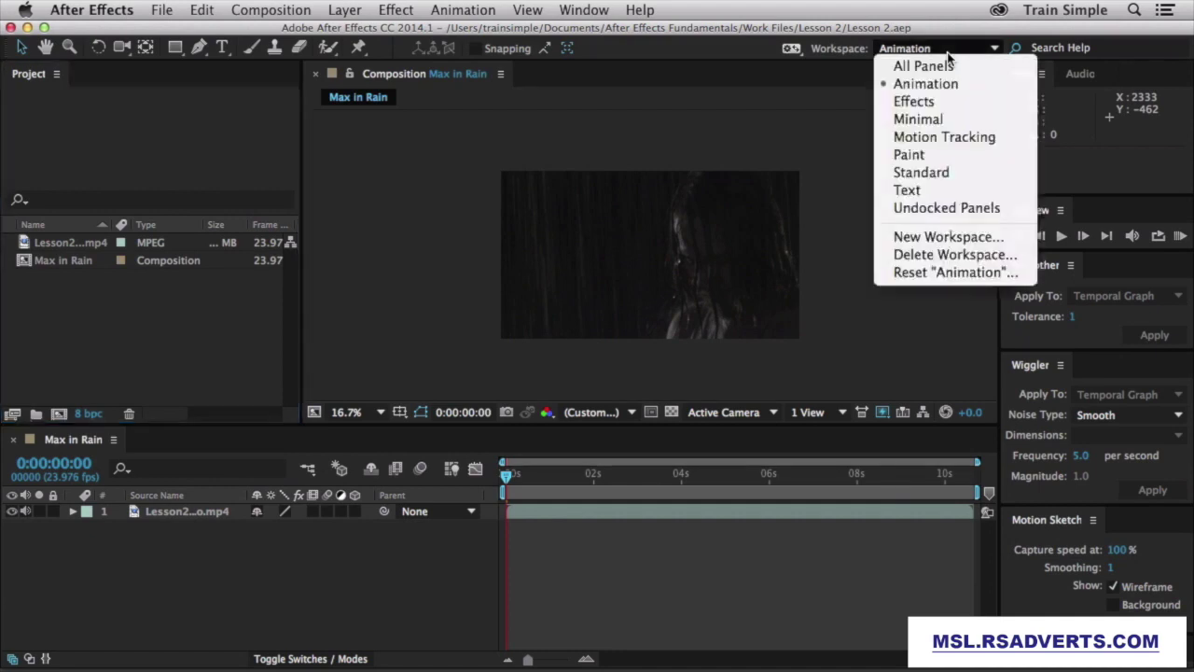
left_click(933, 138)
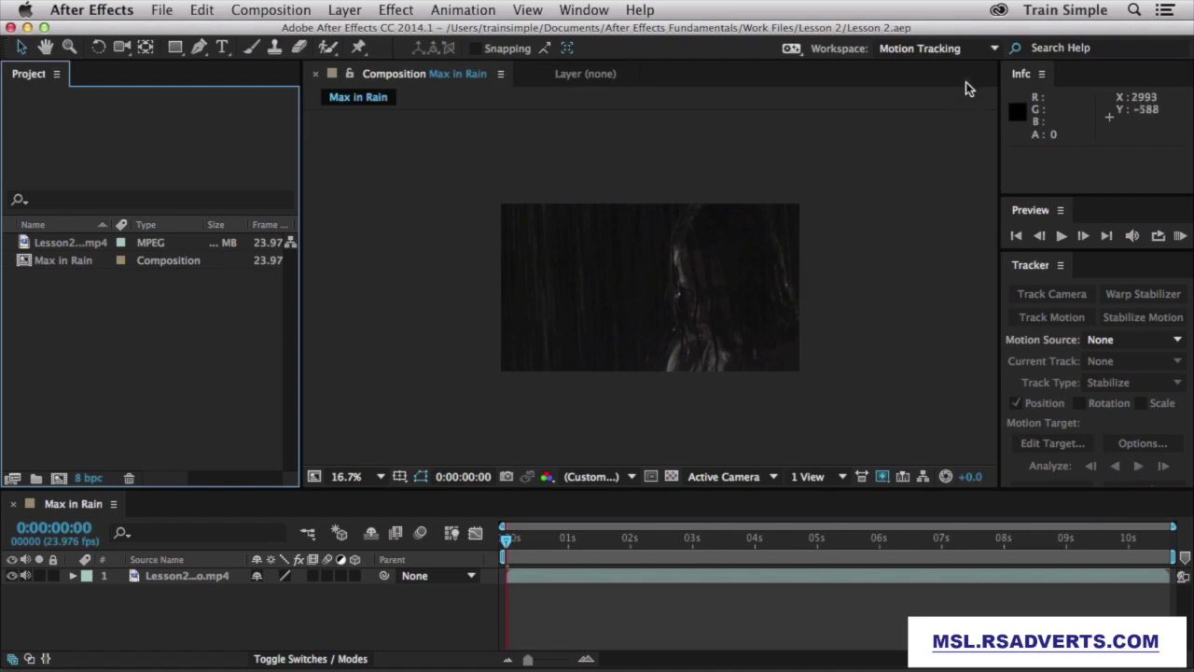
left_click(962, 50)
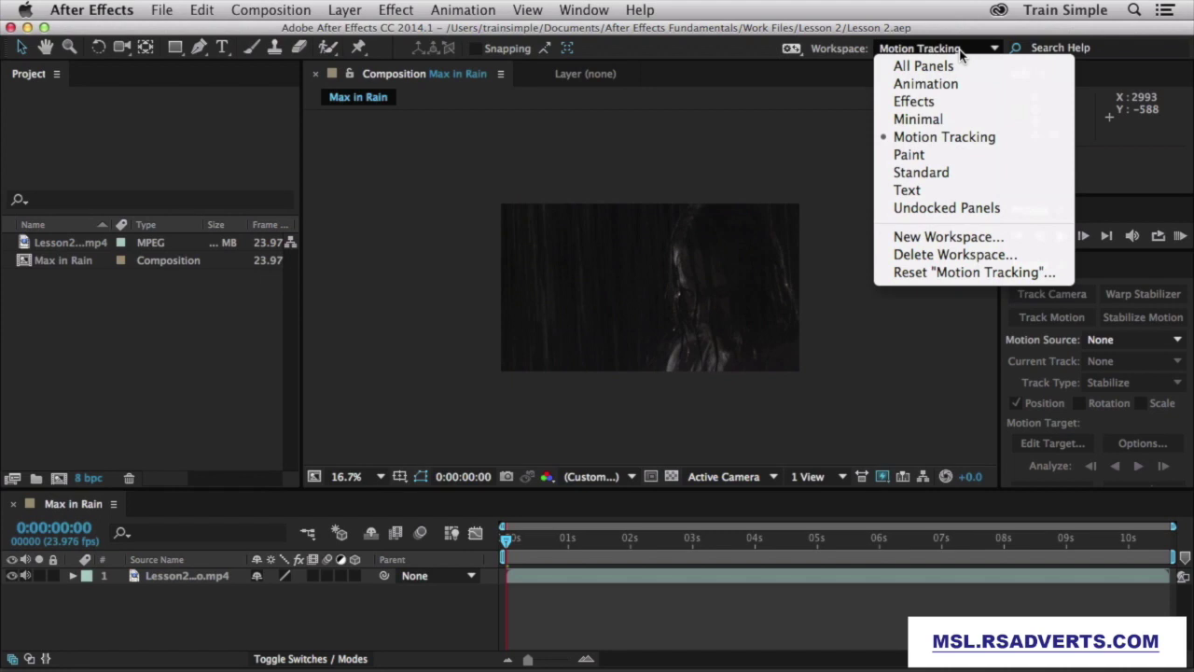
left_click(947, 175)
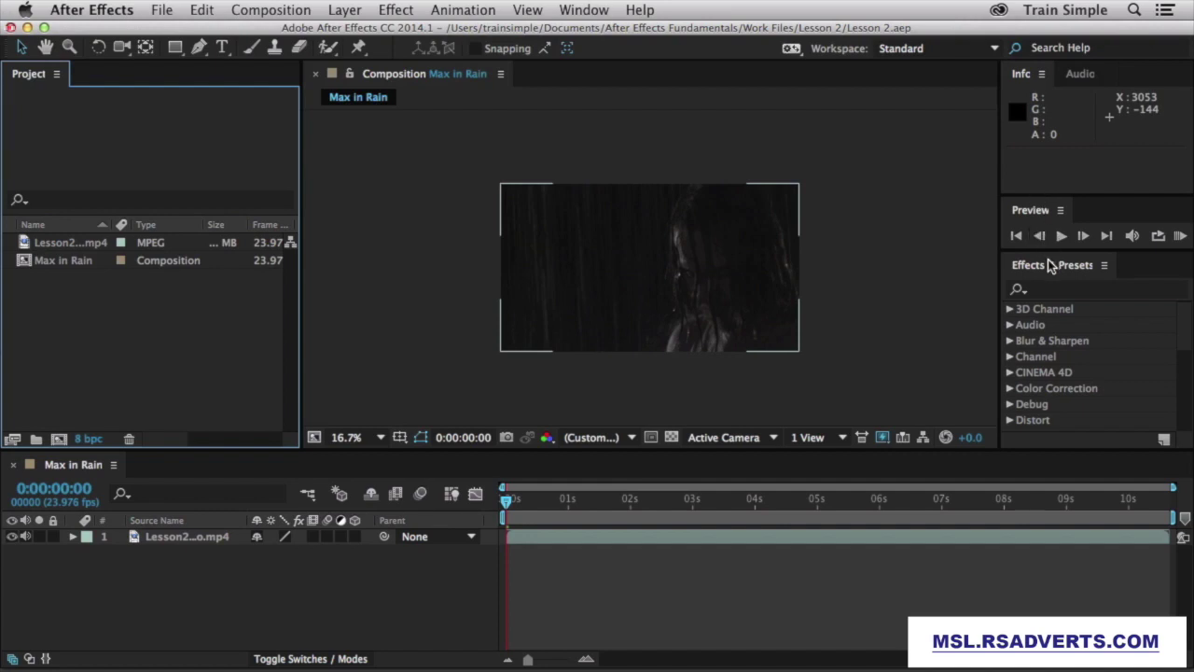
Rearrange the Standard workspace: group Effects & Presets and the Max in Rain timeline with the Composition panel, and dock Project above Info.
left_click(1097, 266)
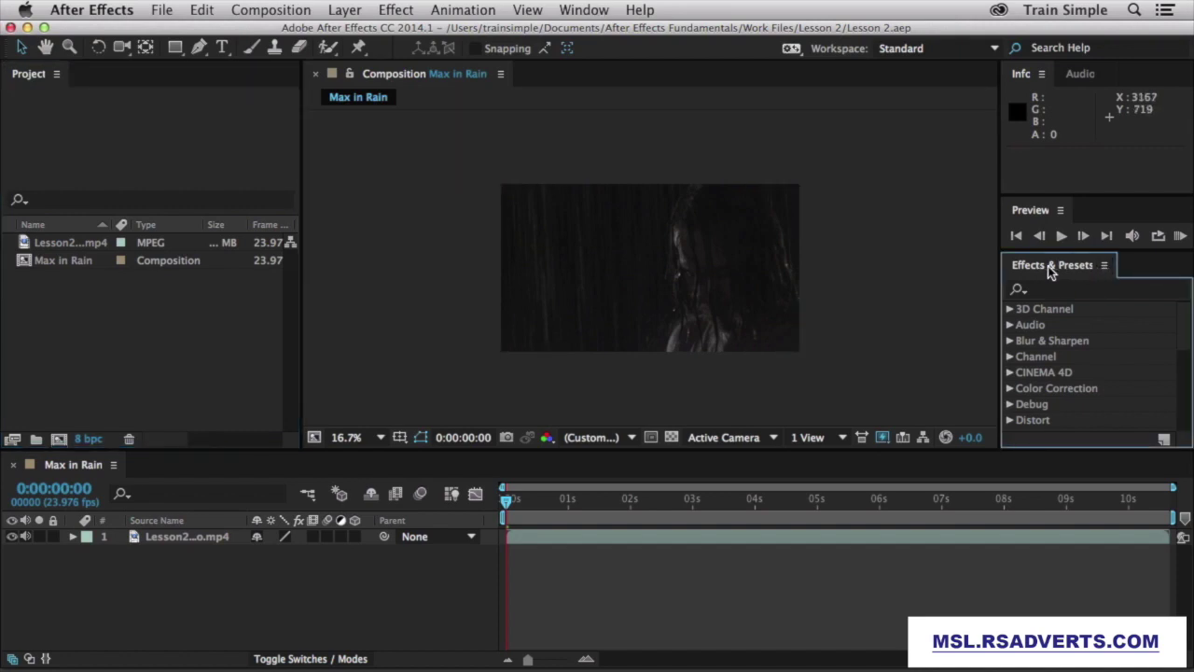
left_click_drag(1048, 266, 1058, 181)
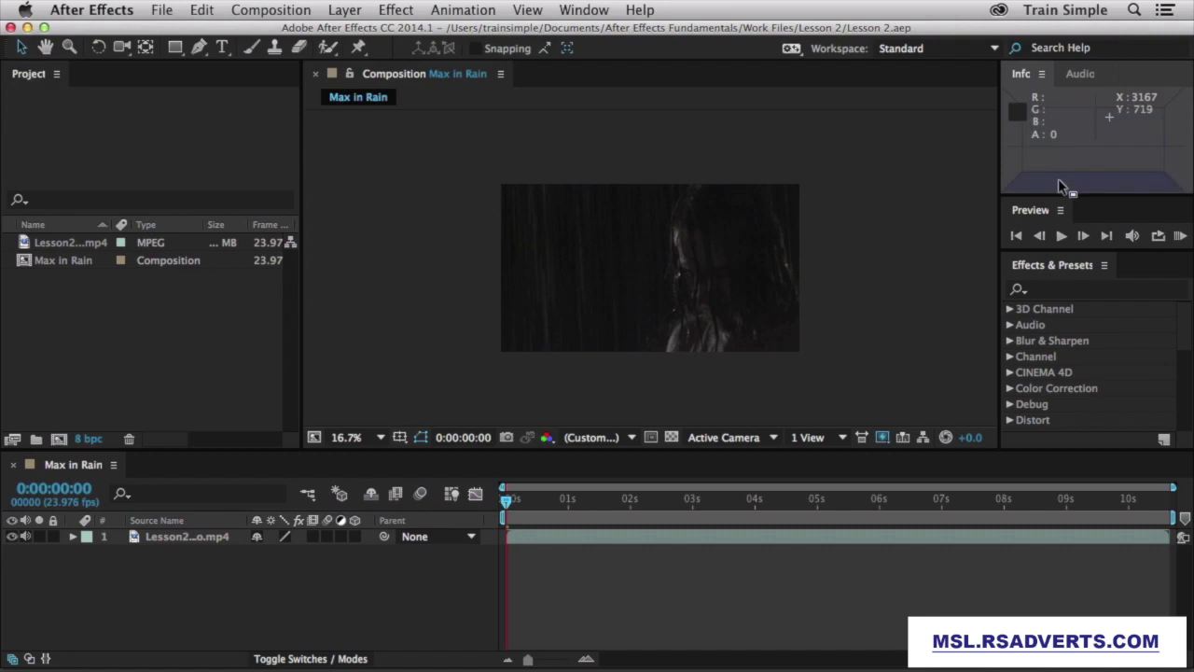
left_click_drag(1058, 180, 937, 140)
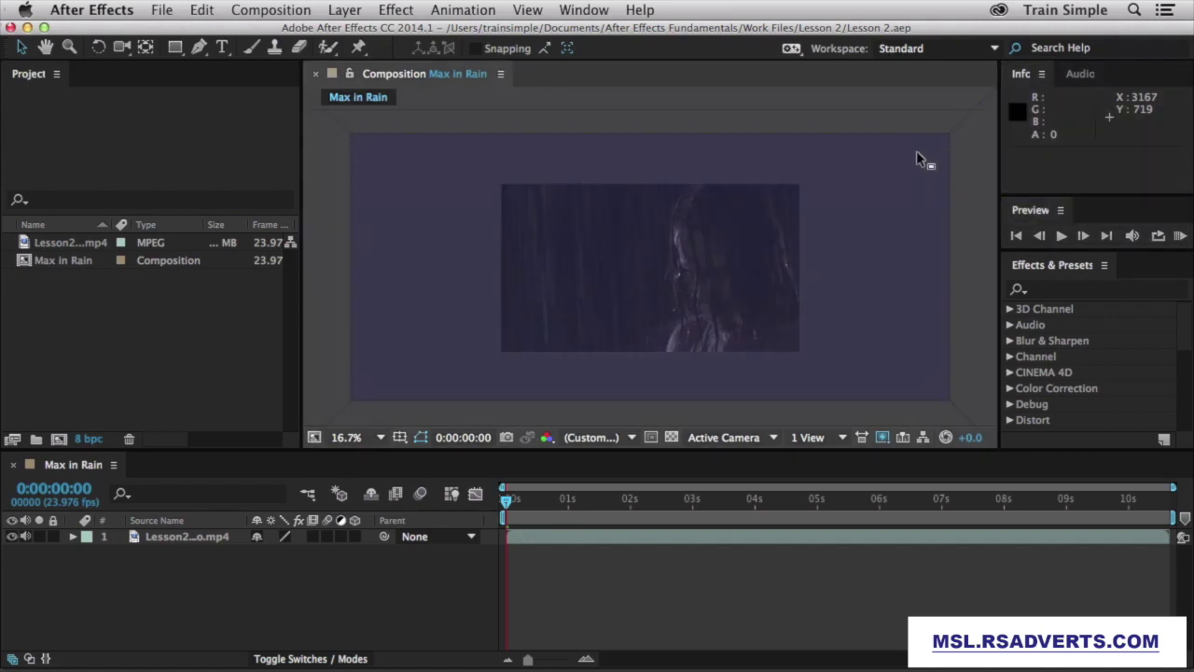
left_click_drag(916, 152, 916, 152)
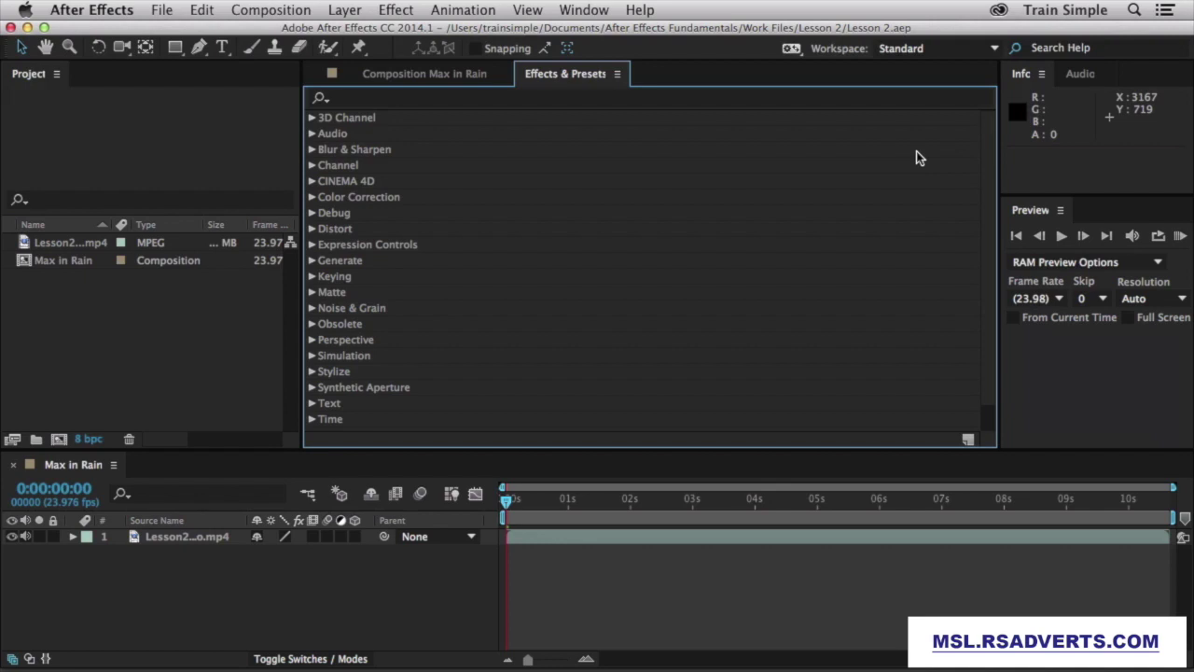
left_click(425, 75)
left_click(559, 78)
left_click_drag(28, 78, 711, 103)
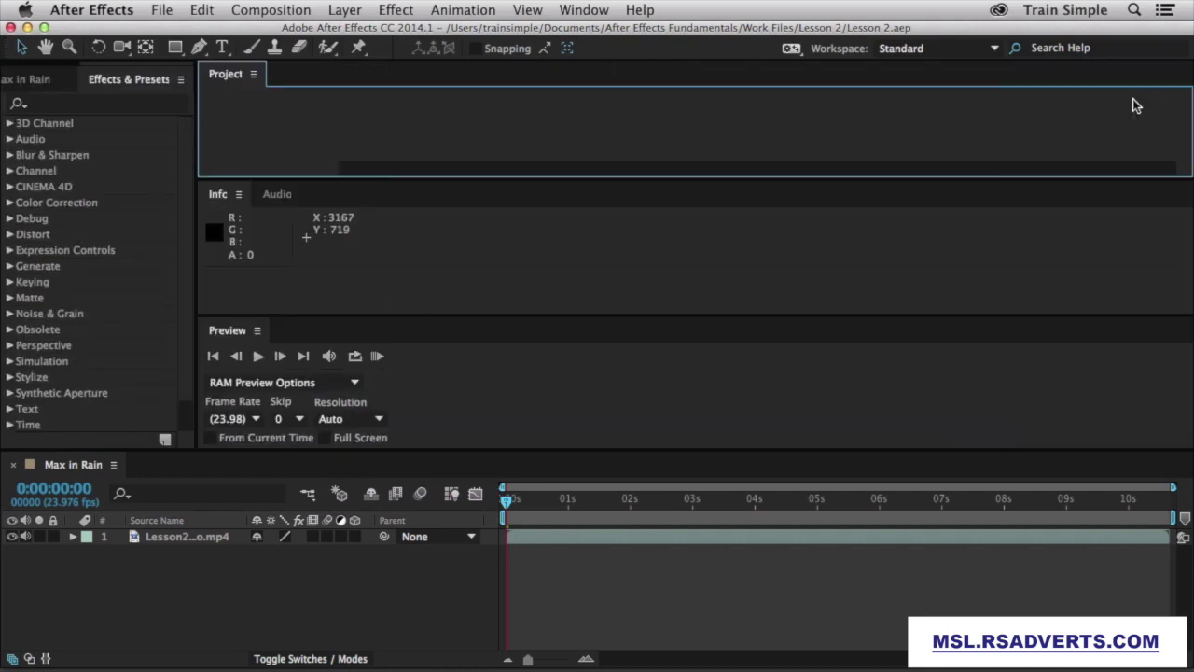
left_click_drag(56, 464, 108, 225)
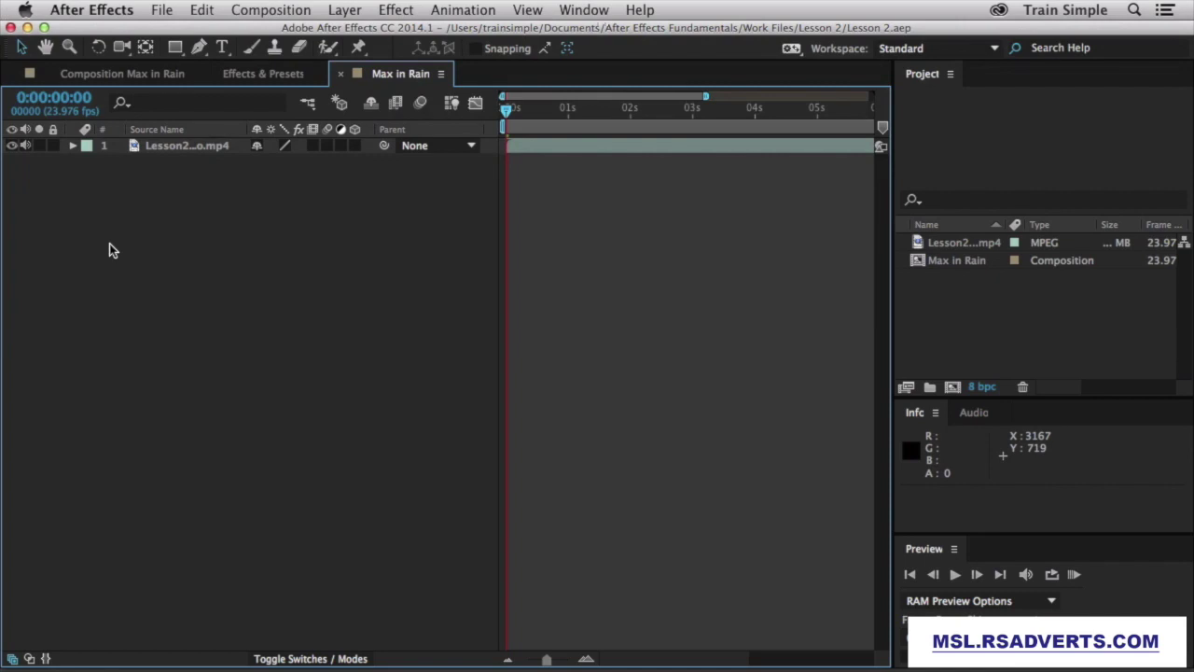
Reset the Standard workspace to its default layout and discard the panel changes.
left_click(981, 54)
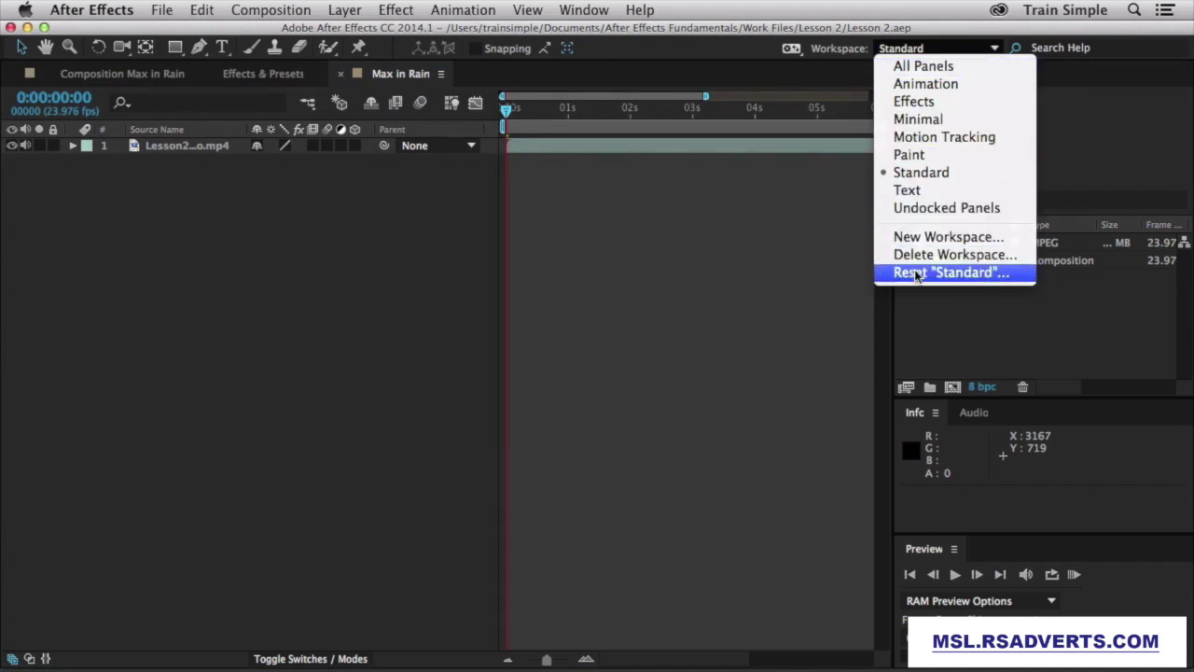
left_click(982, 273)
left_click(762, 373)
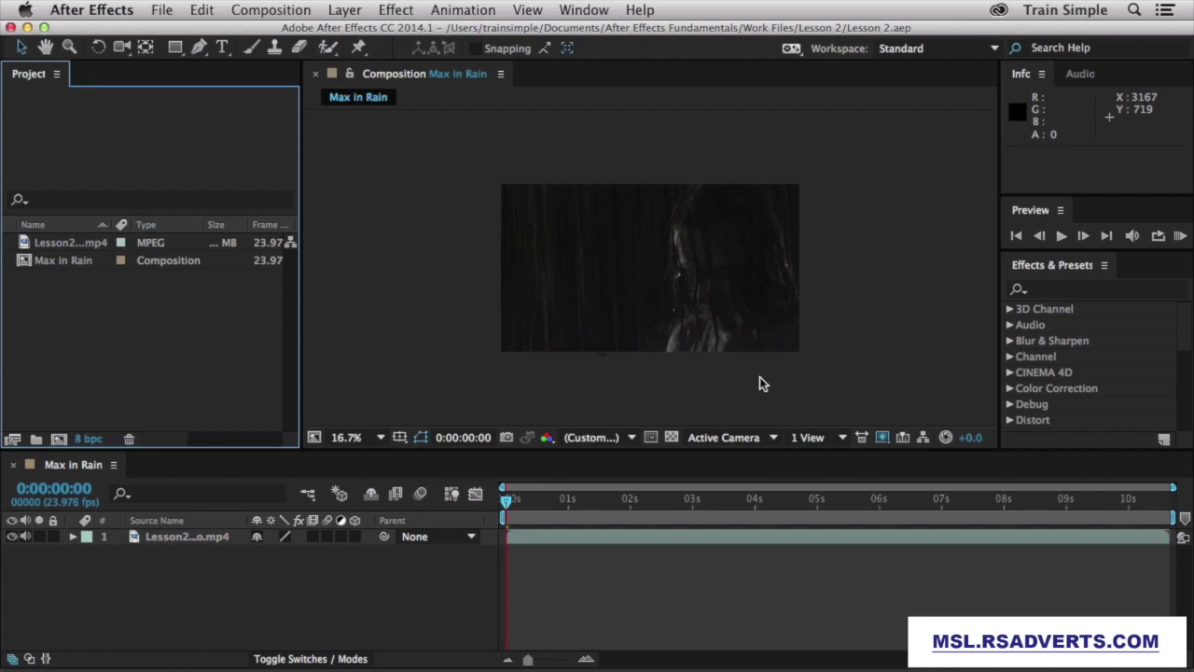
Create a new workspace named "TS Workspace" from the current layout.
left_click(995, 49)
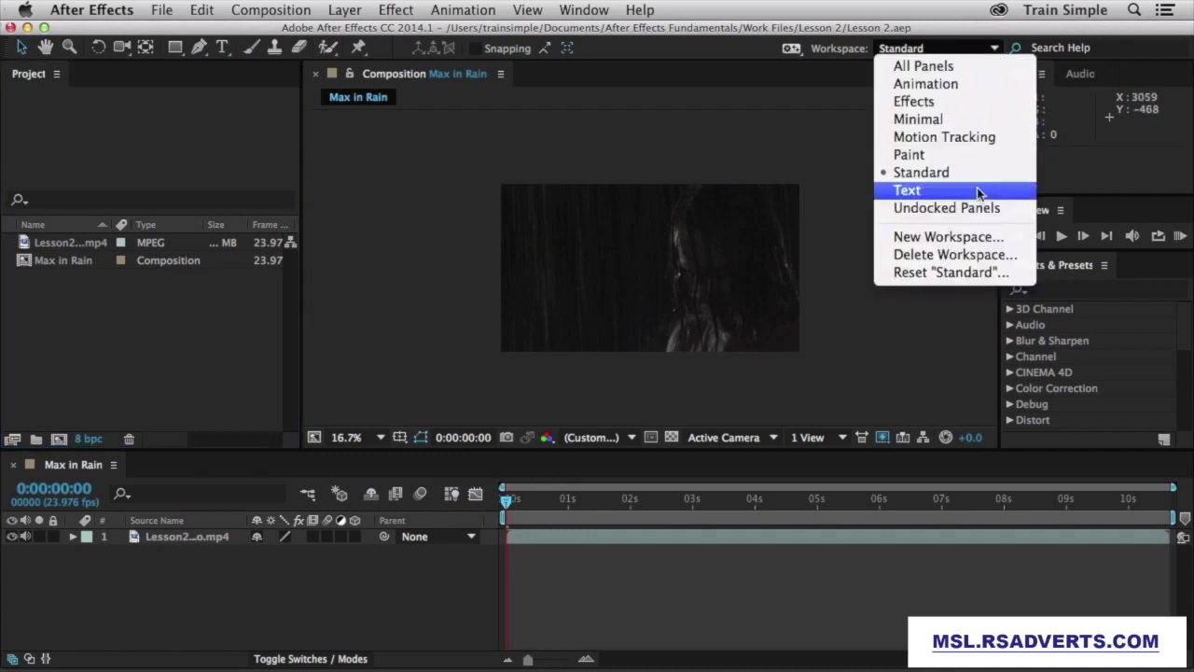
left_click(971, 230)
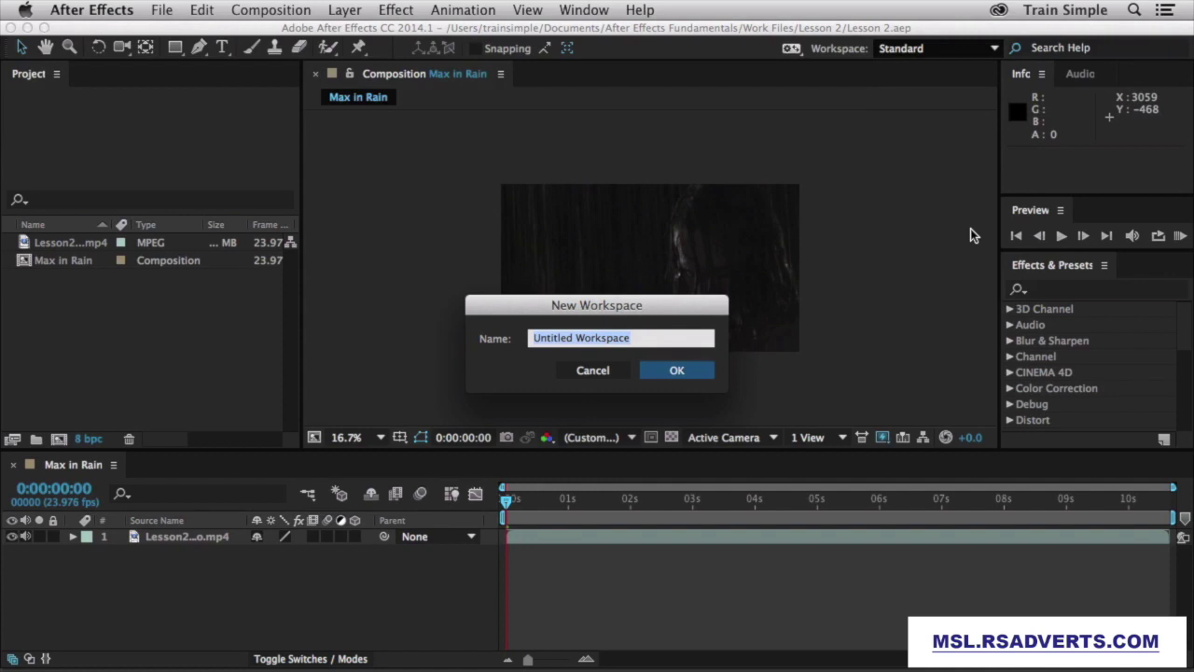
type("TS Workspace")
key("Return")
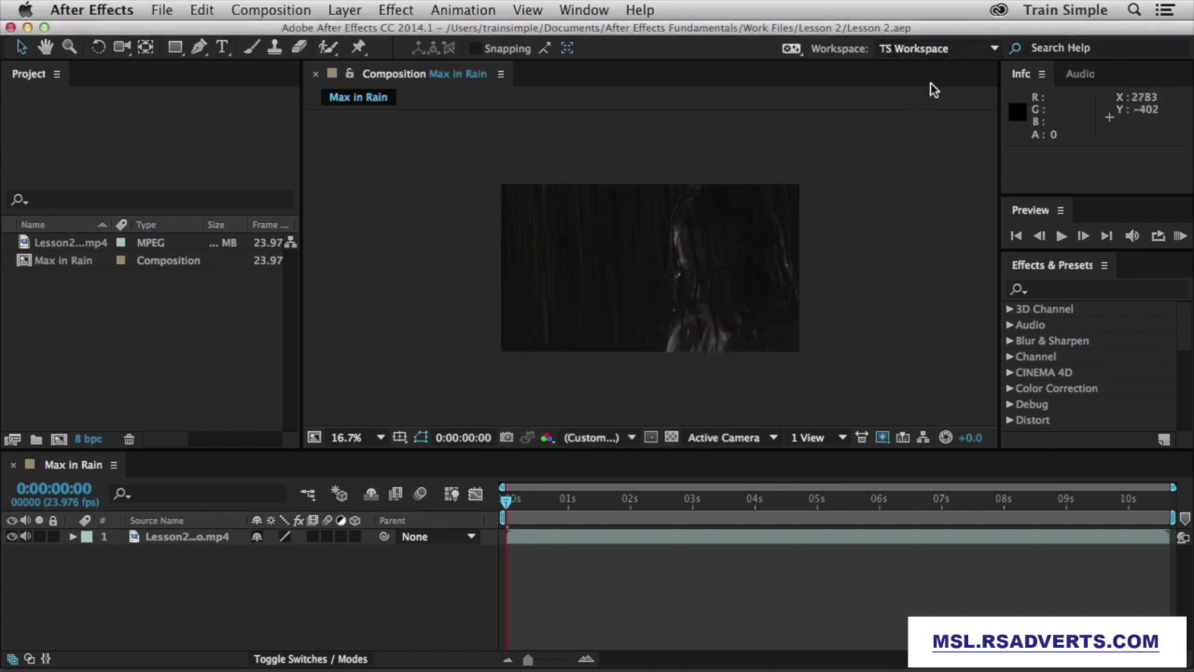
Customize TS Workspace: group Effects & Presets with Composition, dock Audio above Project, and move Composition into the timeline's group.
left_click_drag(1062, 268, 948, 196)
left_click_drag(1082, 78, 225, 93)
left_click_drag(417, 76, 548, 527)
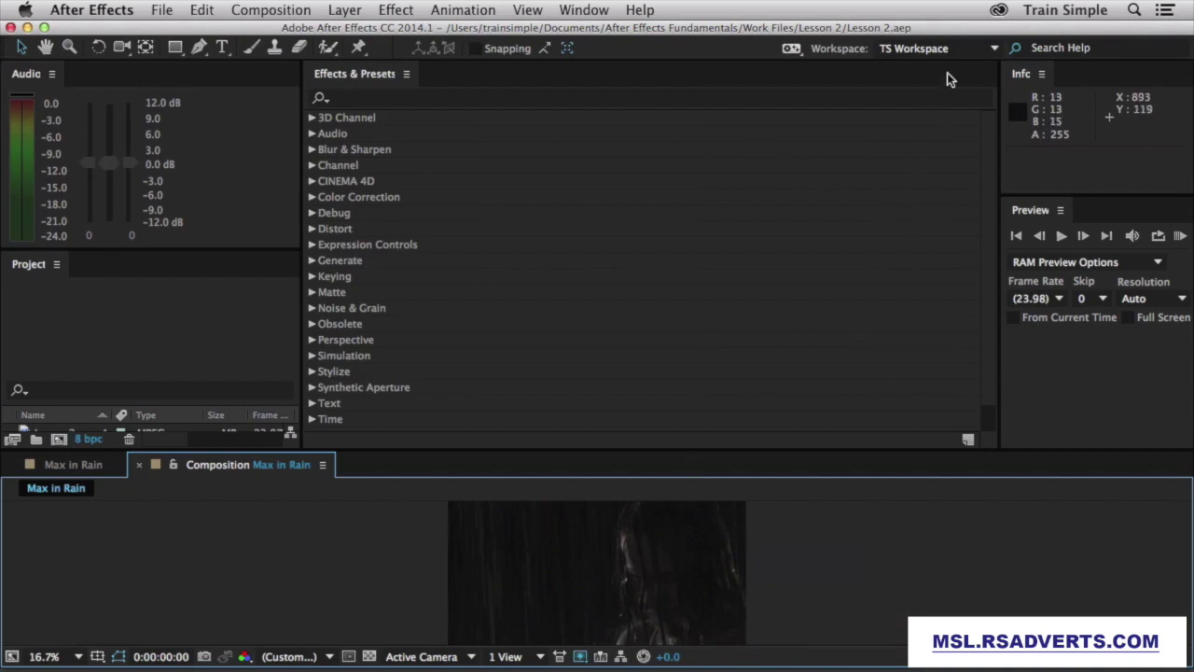
Switch to Standard, recall TS Workspace to check its custom layout, and return to the Standard workspace.
left_click(995, 50)
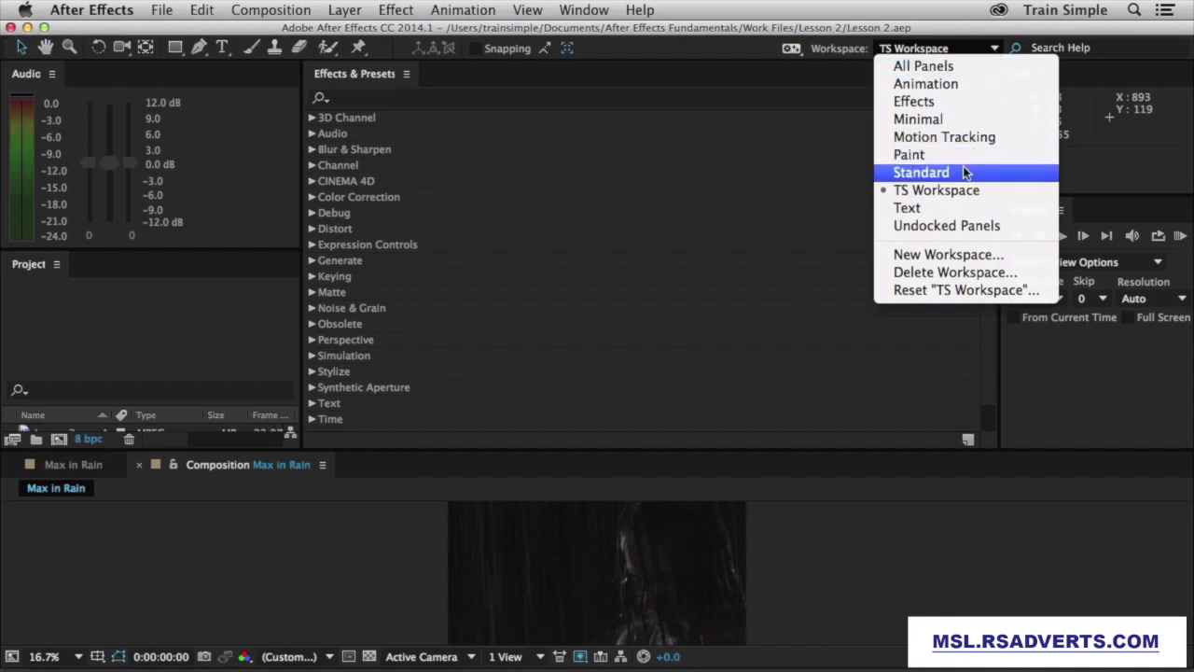
left_click(966, 173)
left_click(989, 48)
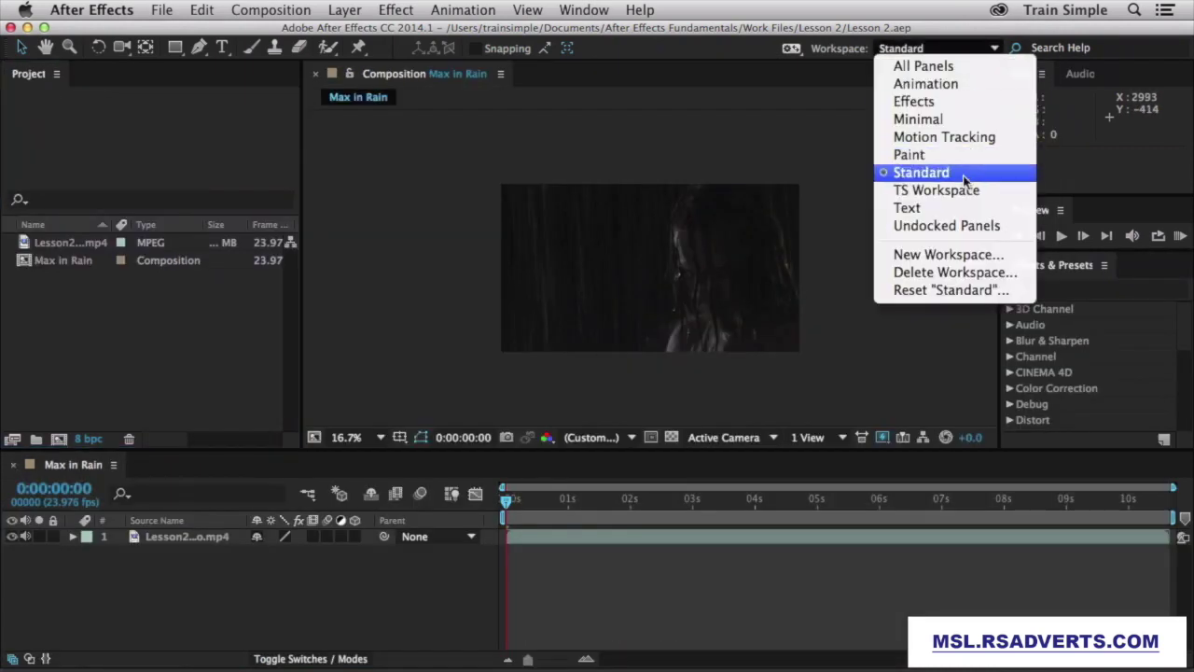
left_click(964, 192)
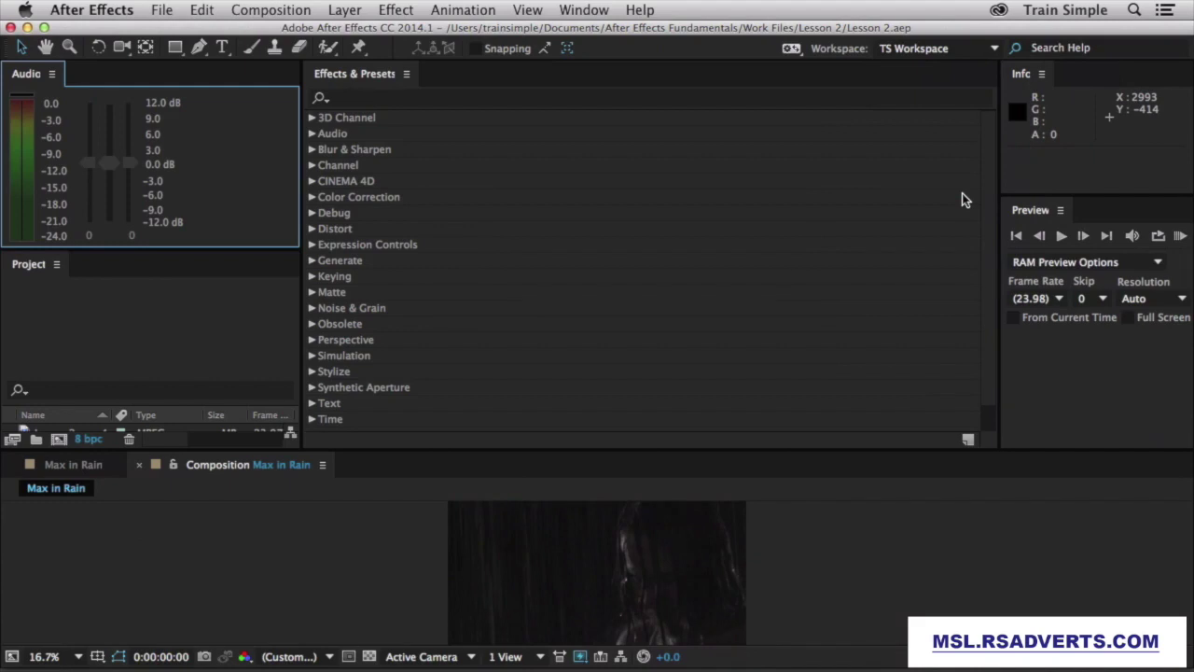
left_click(965, 52)
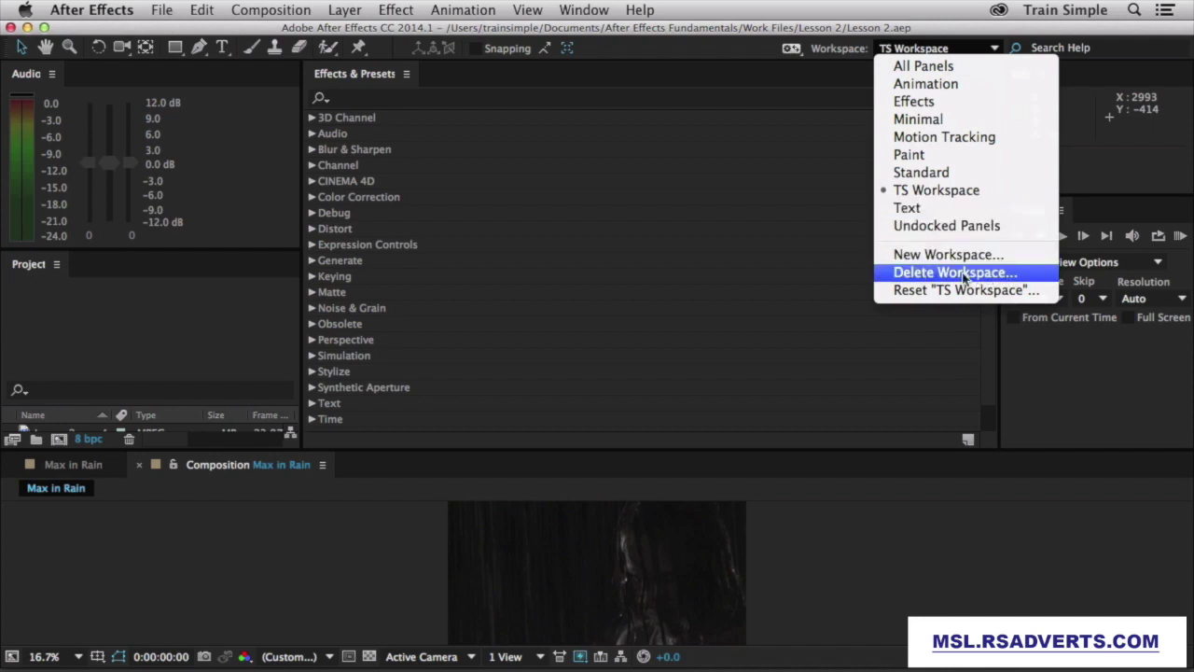
left_click(932, 173)
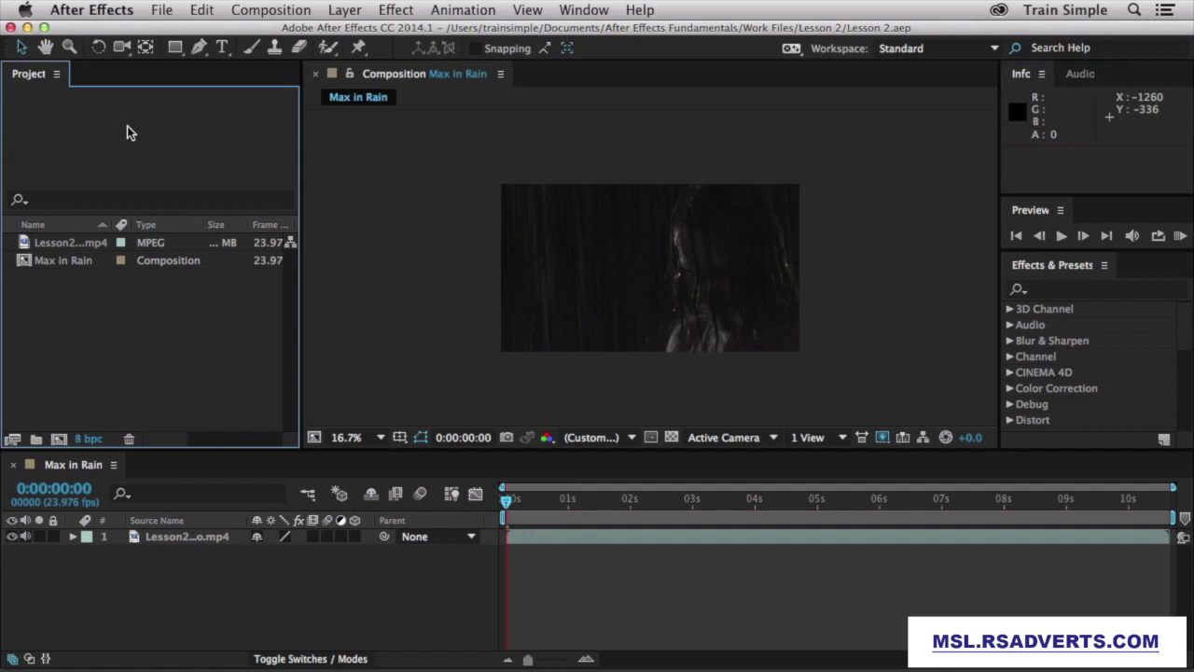
Maximize and restore the Project, Max in Rain timeline and Composition panels one after another.
key("grave")
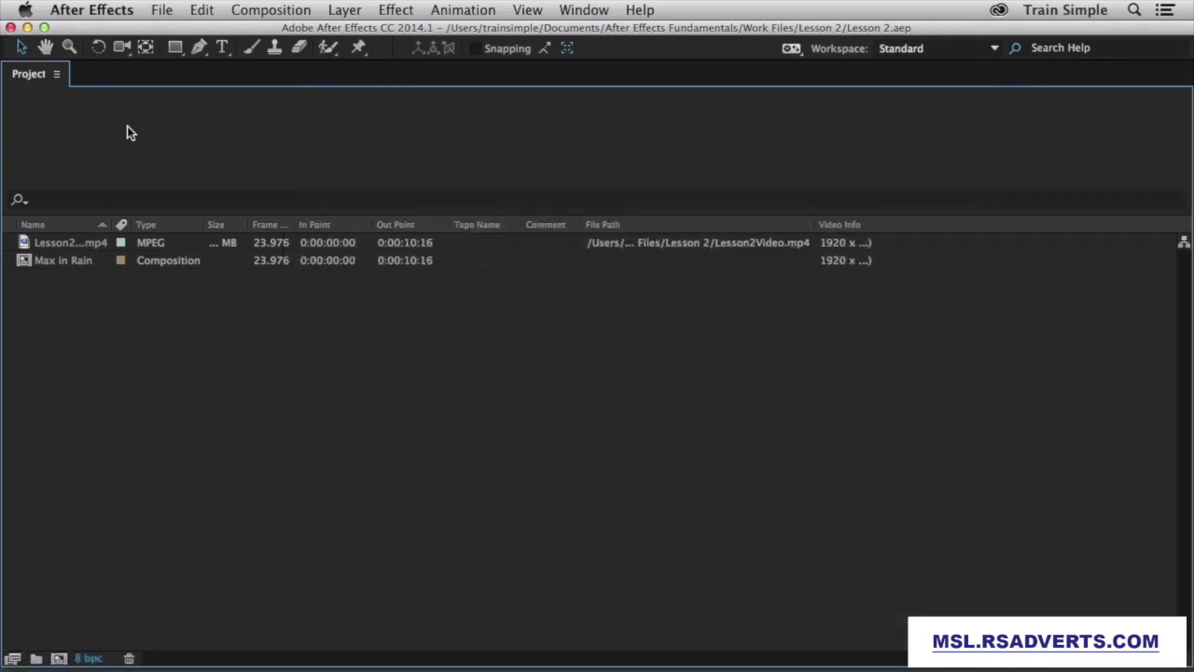
key("grave")
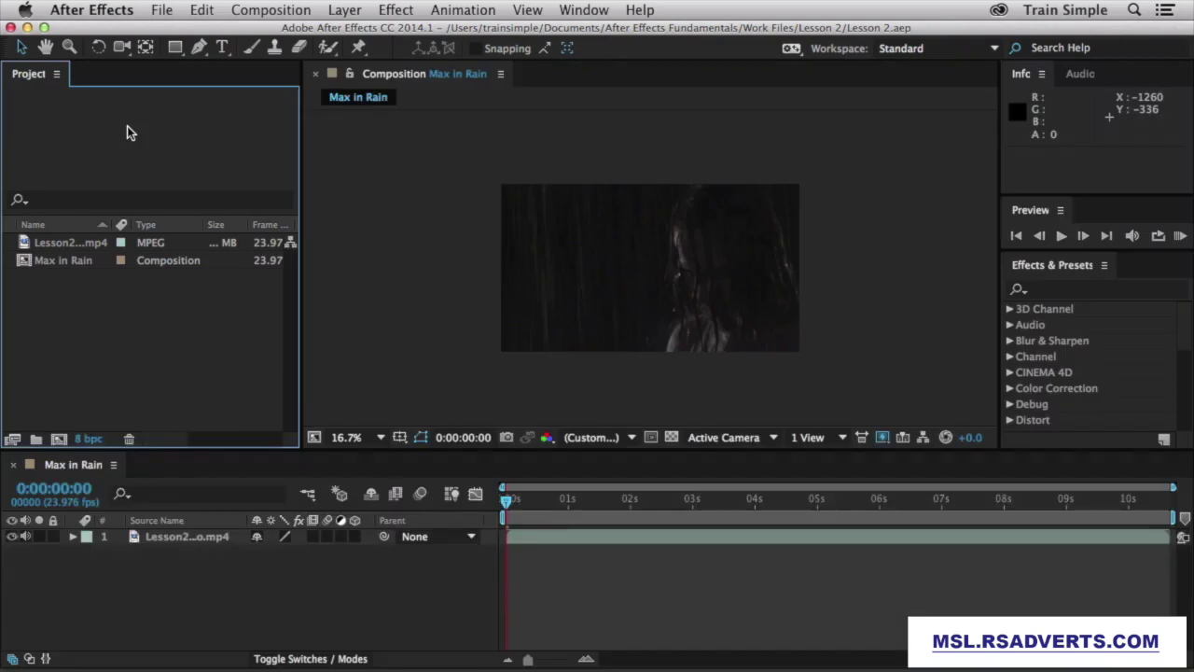
key("grave")
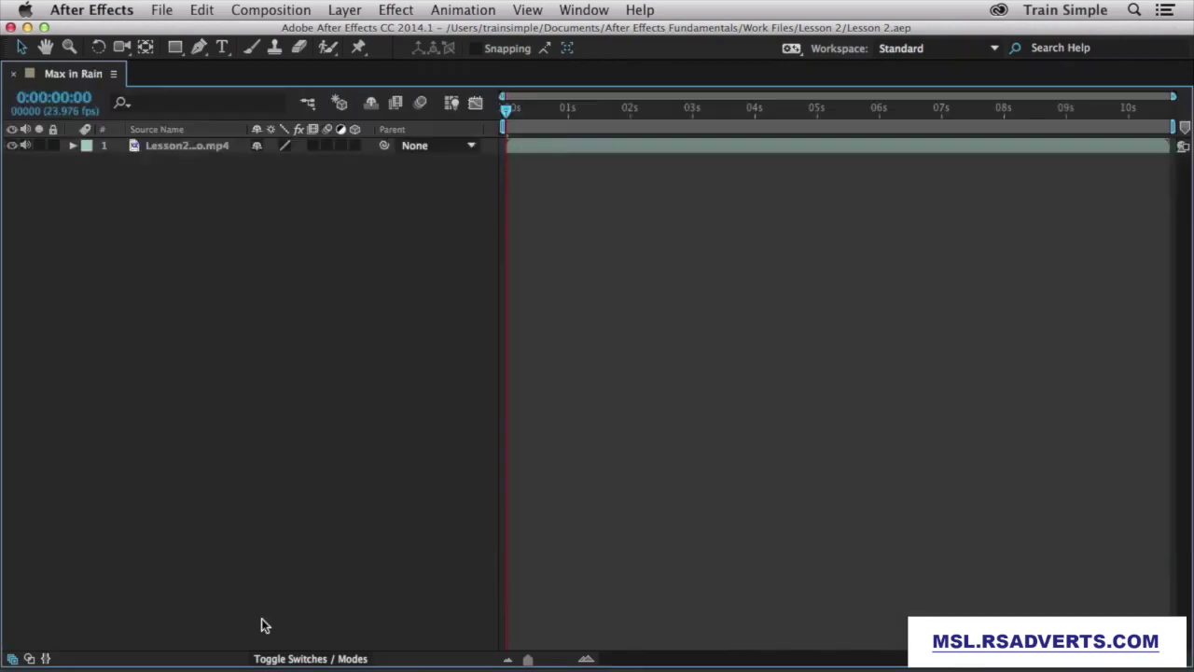
key("grave")
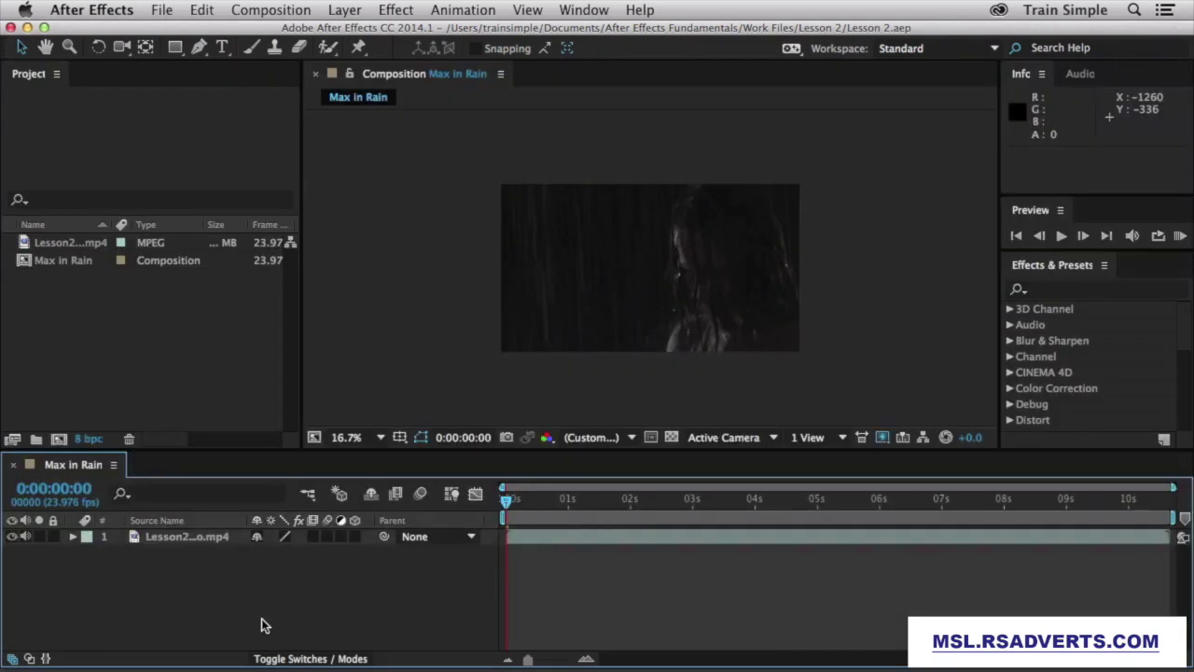
left_click(527, 240)
key("grave")
key("grave")
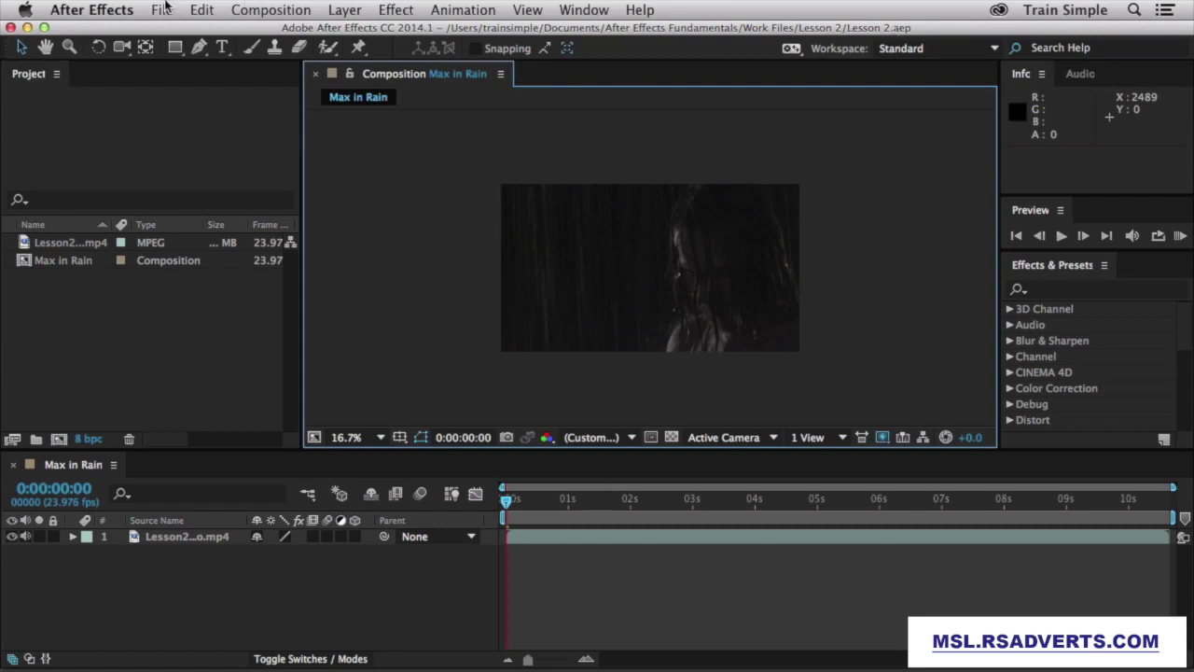
Open the General page of the application preferences and examine its options.
left_click(127, 10)
mouse_move(101, 63)
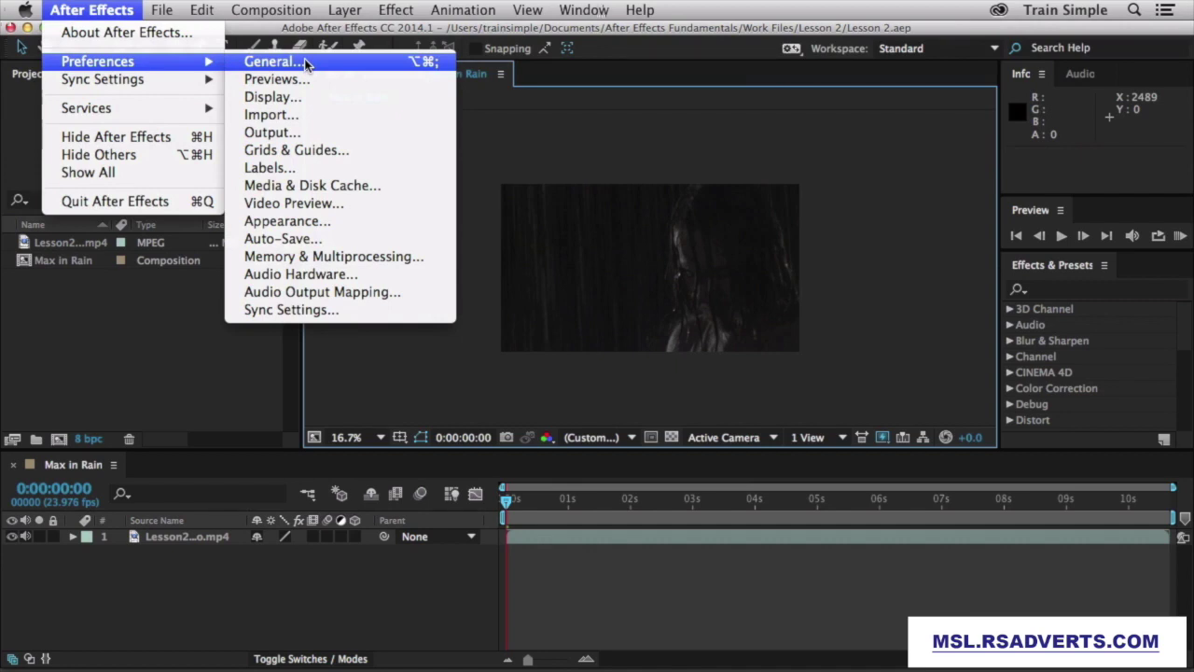
mouse_move(205, 11)
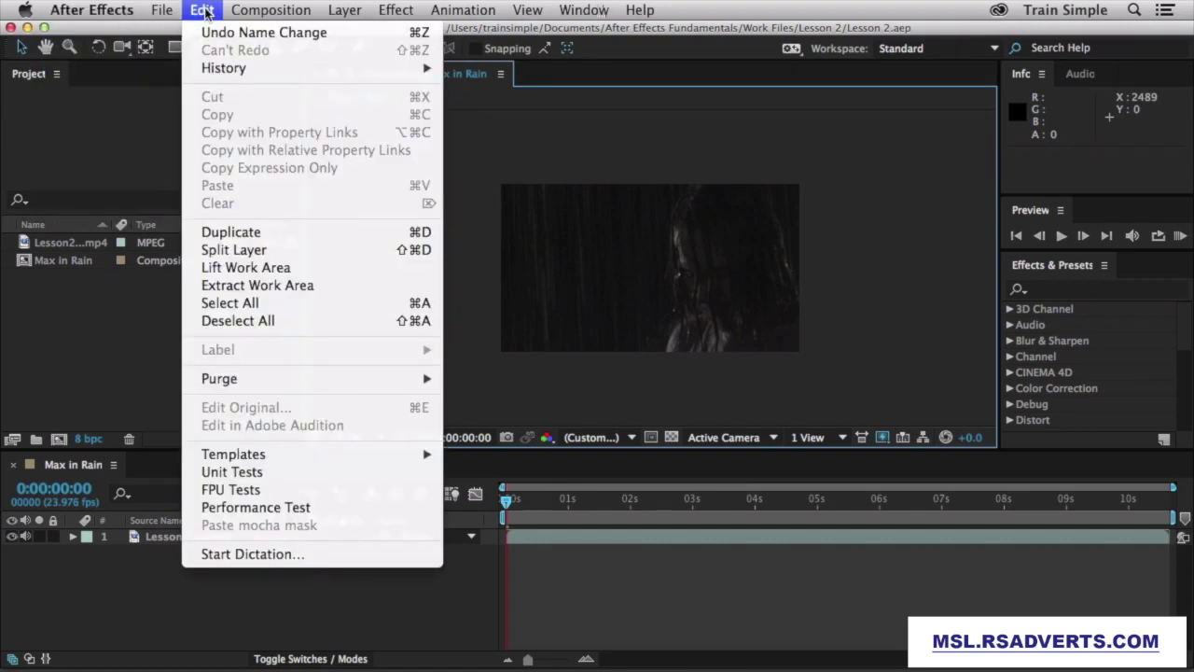
mouse_move(93, 11)
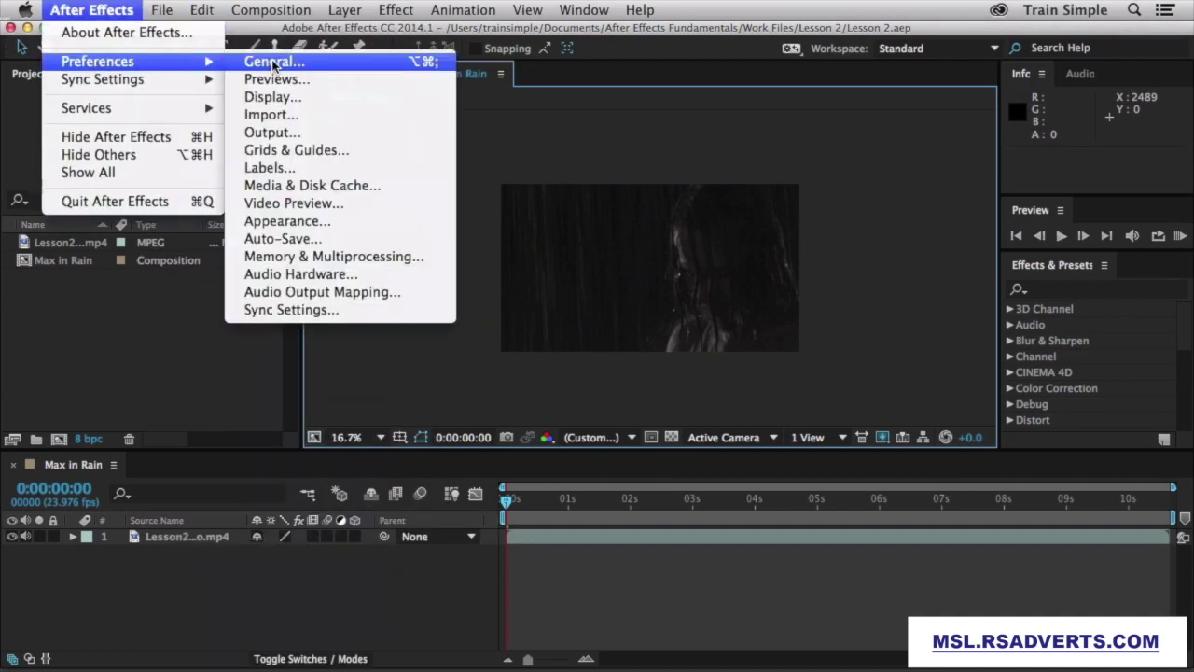
left_click(273, 63)
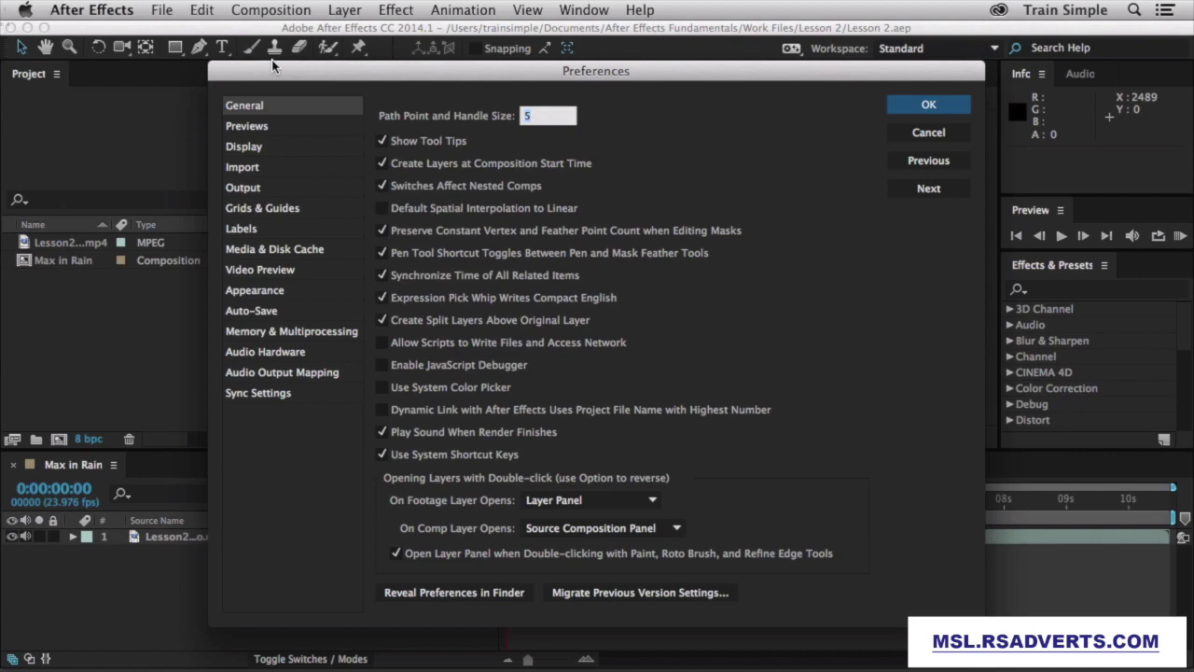
Examine the Previews preferences, including the choices for Adaptive Resolution Limit and Zoom Quality.
left_click(274, 127)
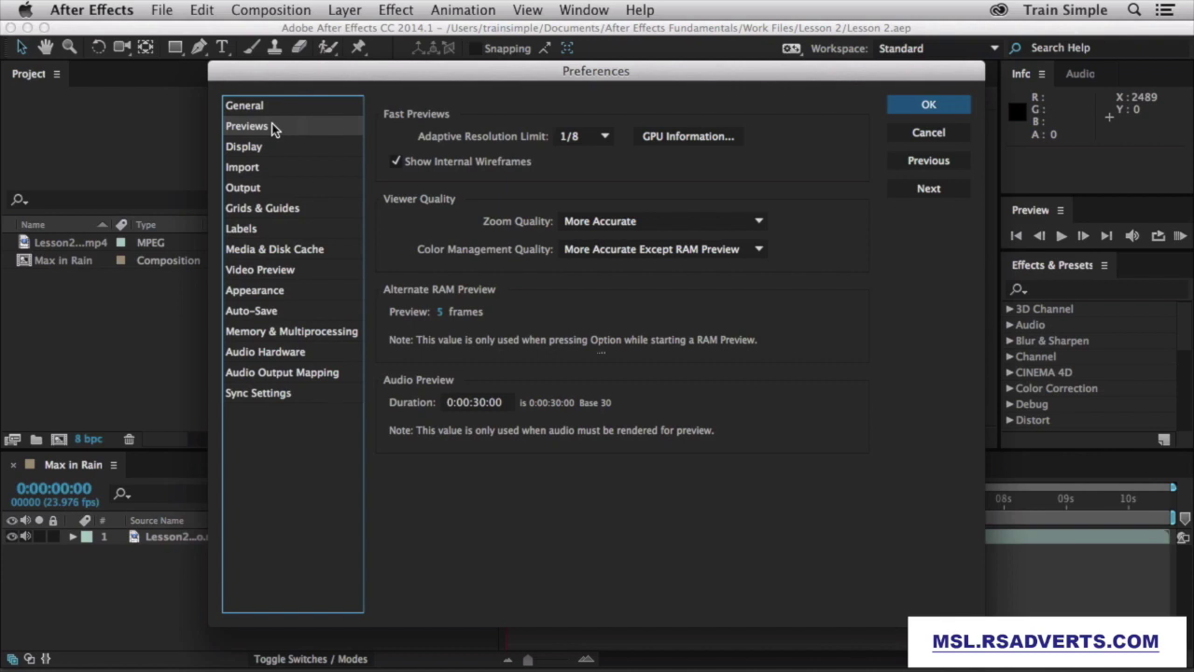
left_click(585, 137)
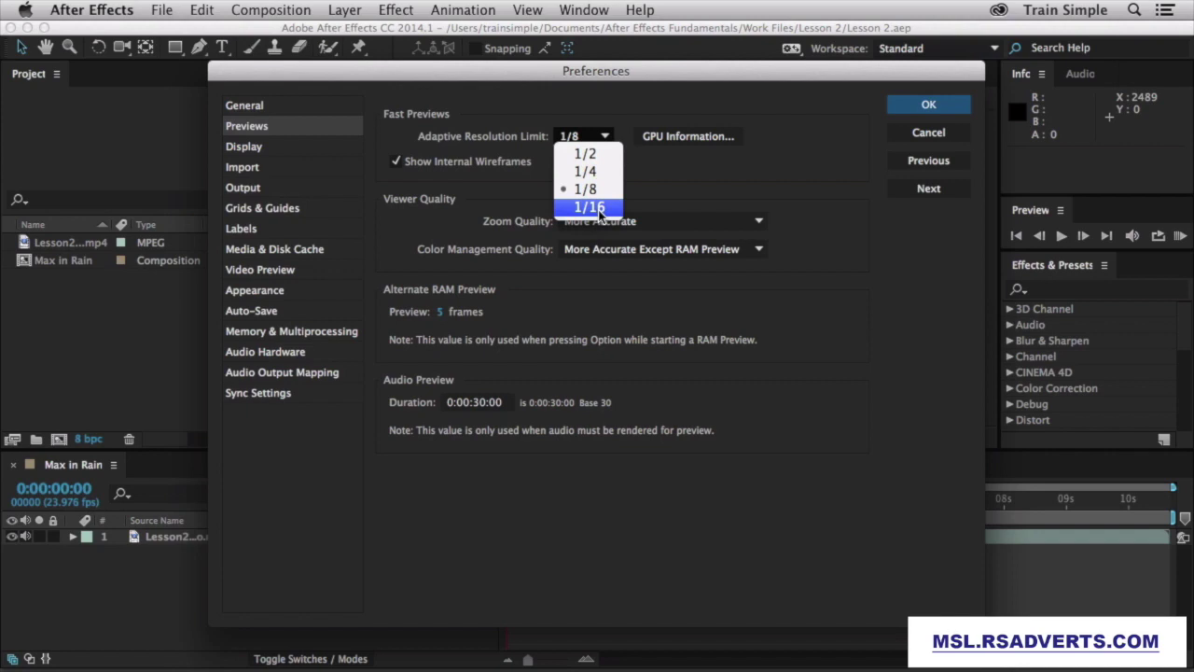
left_click(683, 182)
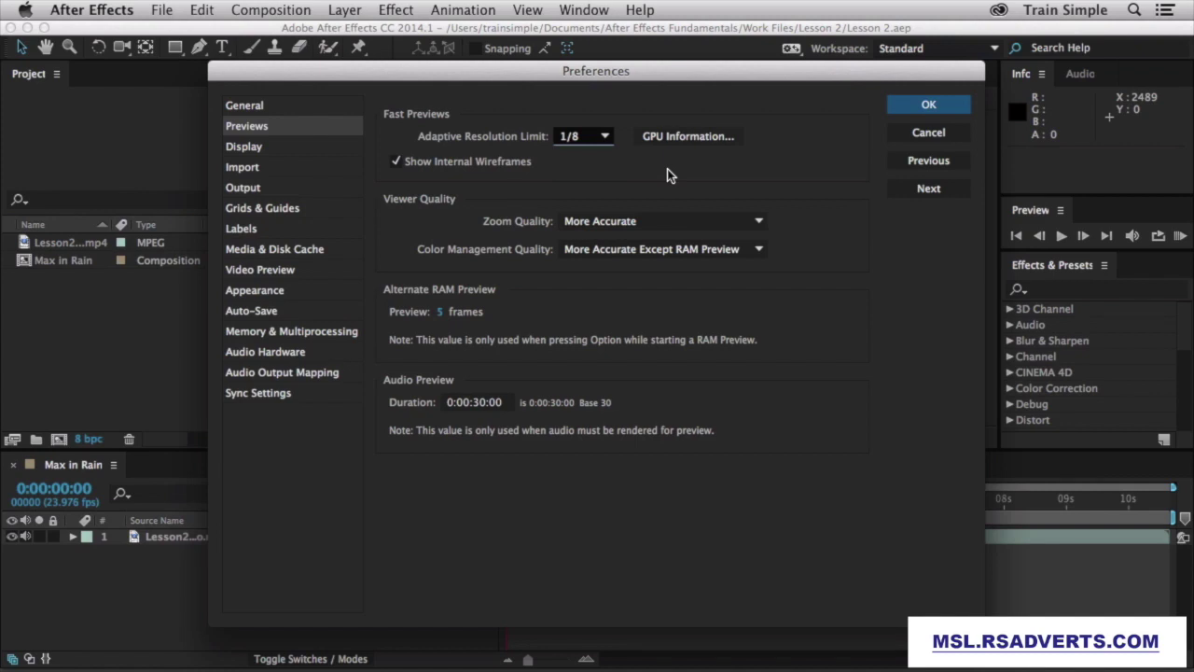
left_click(664, 218)
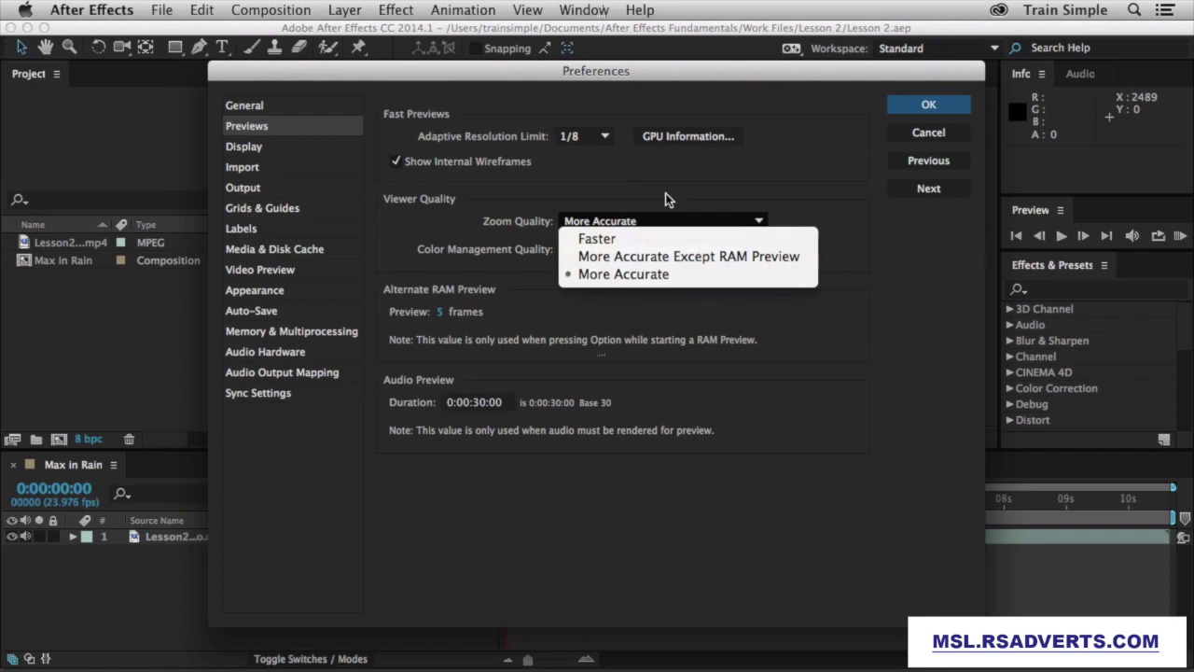
left_click(665, 193)
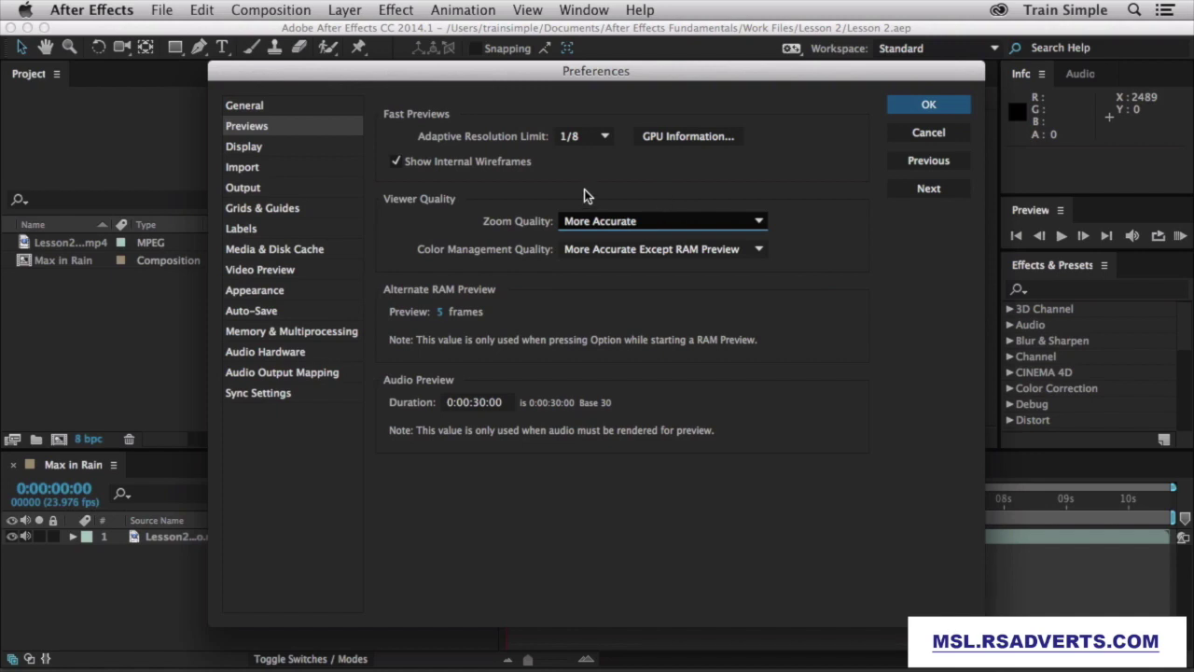
Review the Display, Import, Output, Grids & Guides, Labels, Media & Disk Cache and Video Preview preferences in order.
left_click(307, 152)
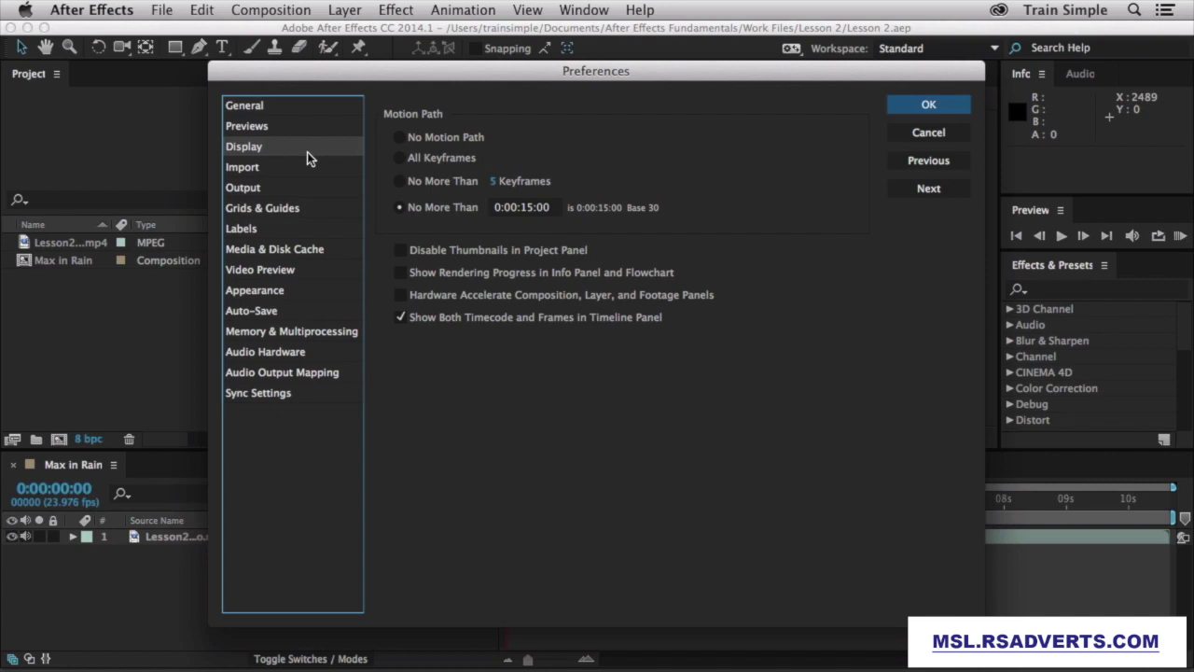
left_click(305, 169)
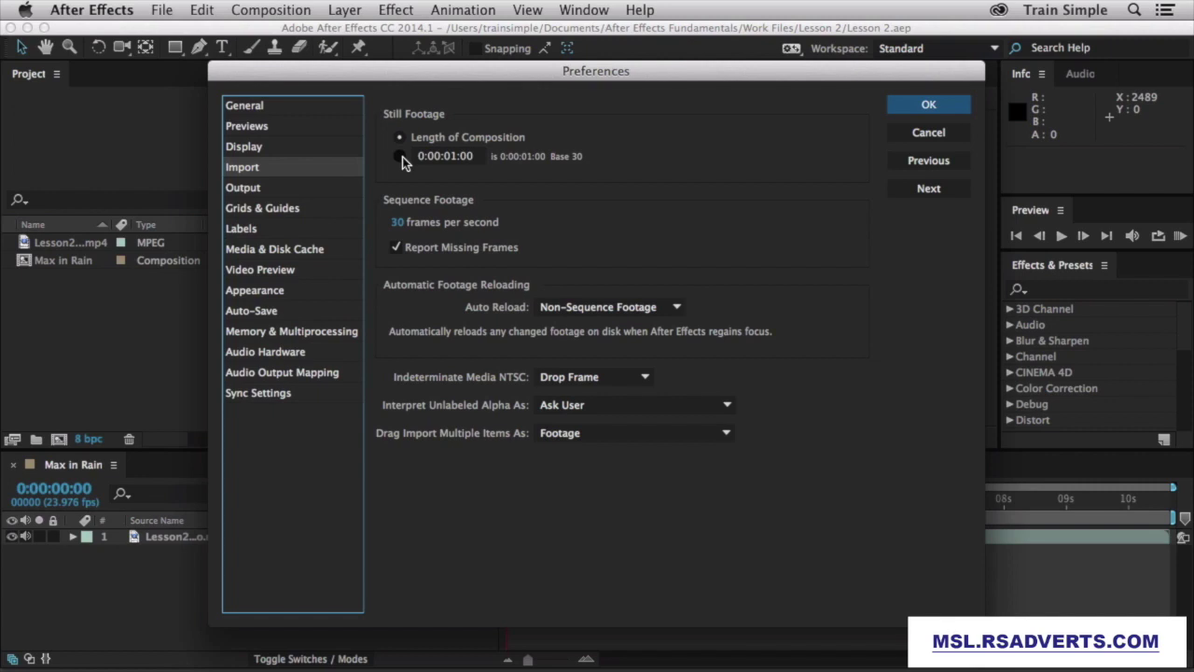
left_click(288, 189)
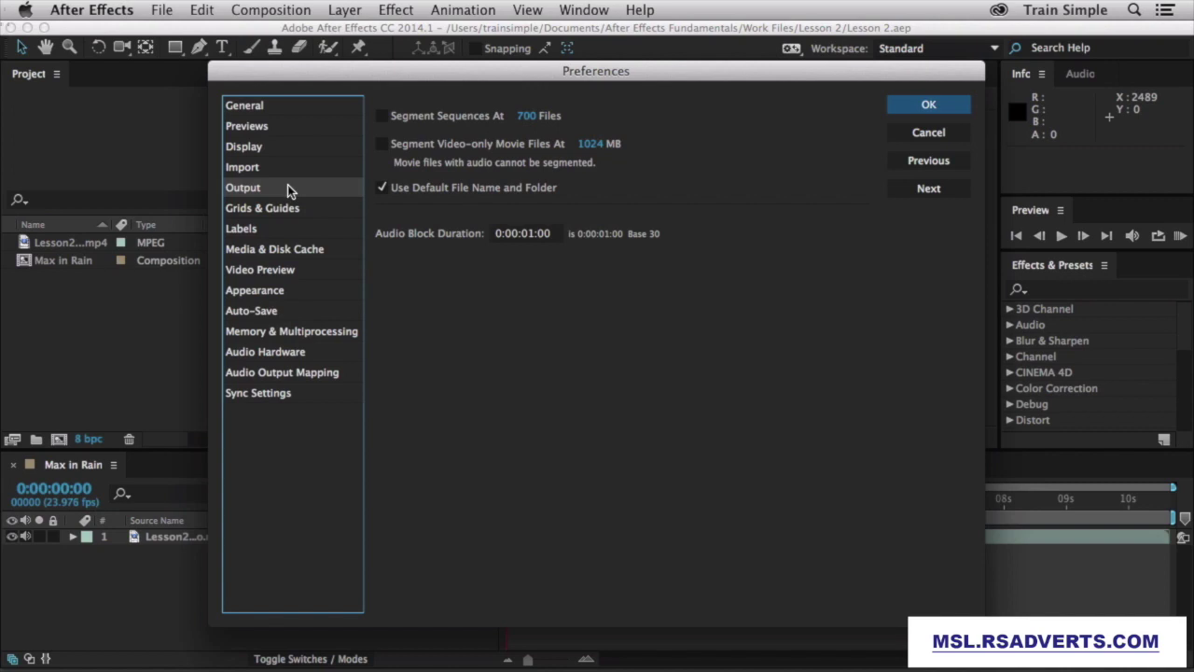
left_click(291, 209)
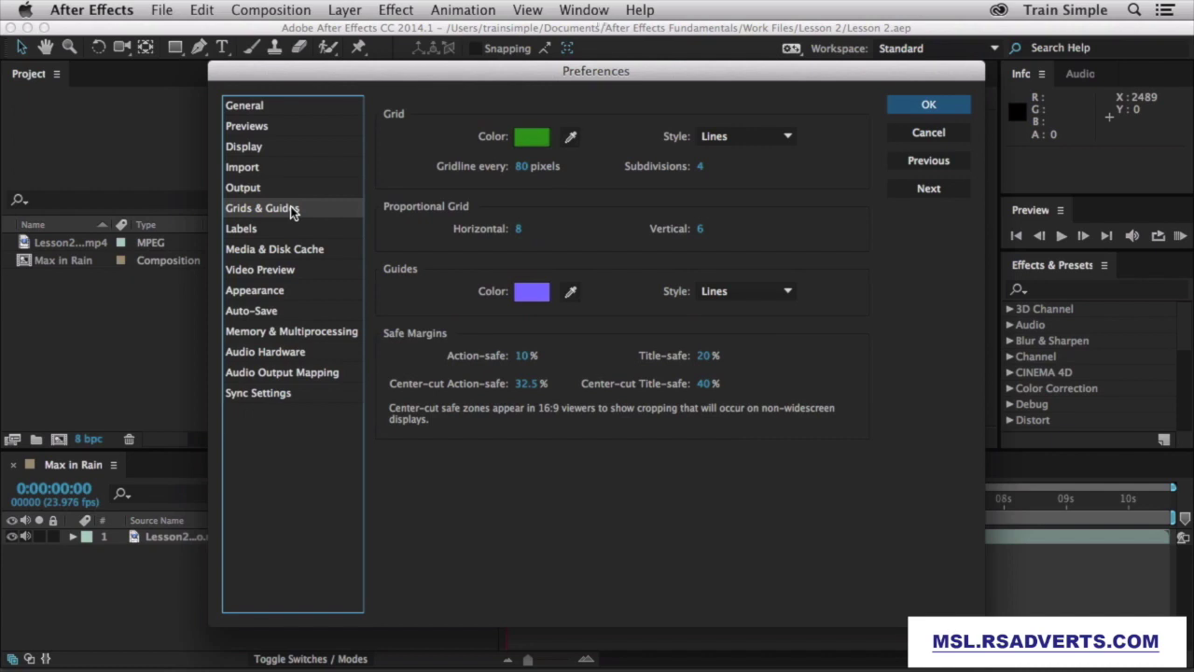
left_click(285, 229)
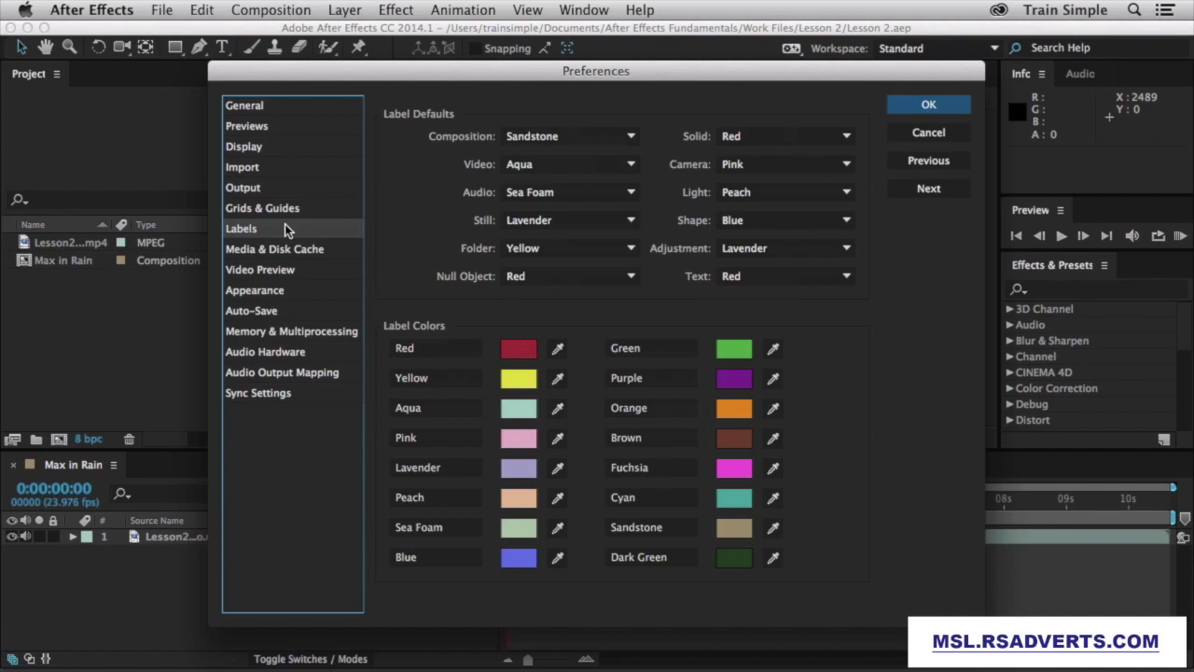
left_click(286, 251)
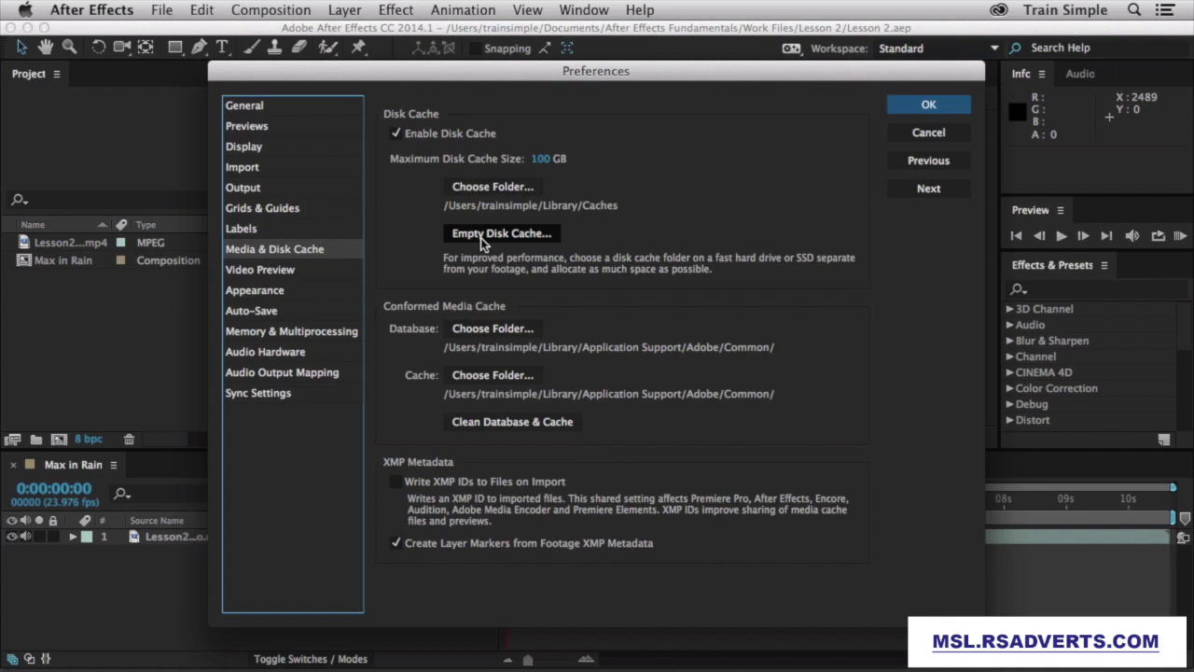
left_click(300, 269)
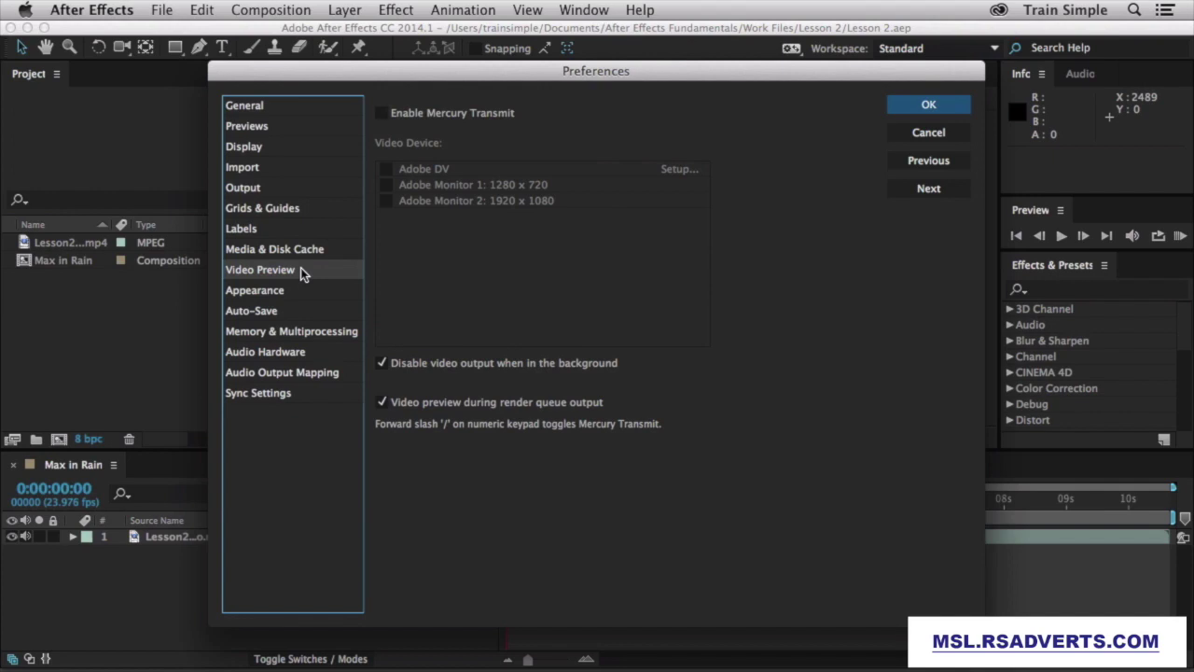
Try the darkest interface brightness in the Appearance preferences and restore the default brightness.
left_click(287, 294)
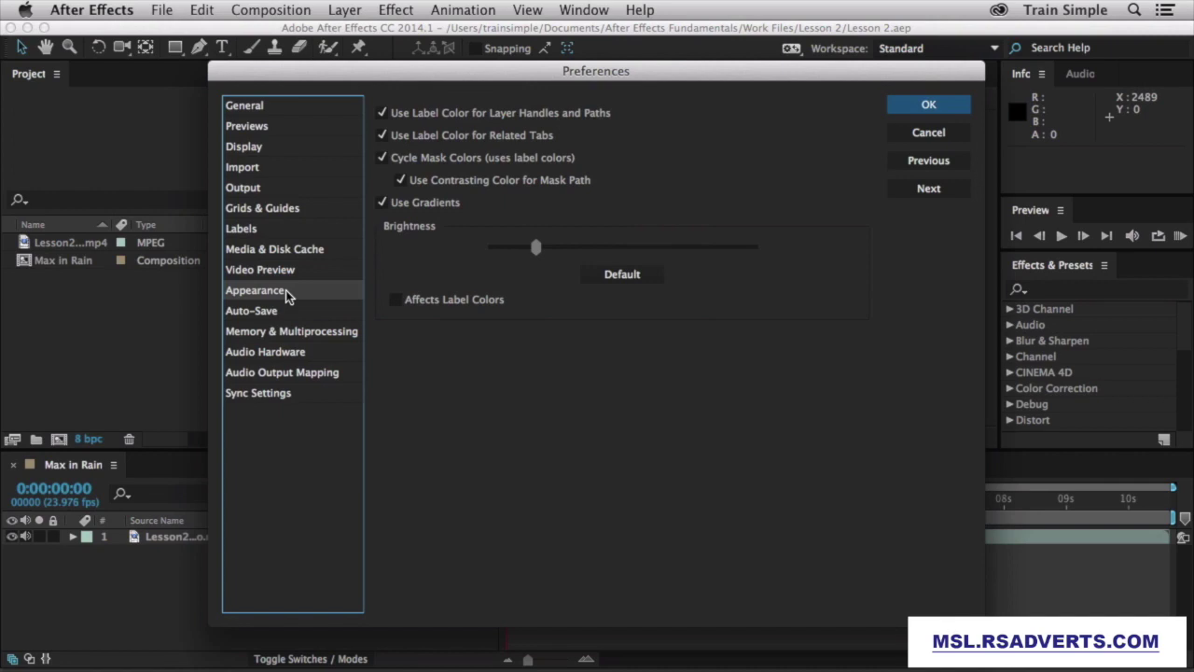
left_click_drag(535, 248, 444, 242)
left_click(623, 275)
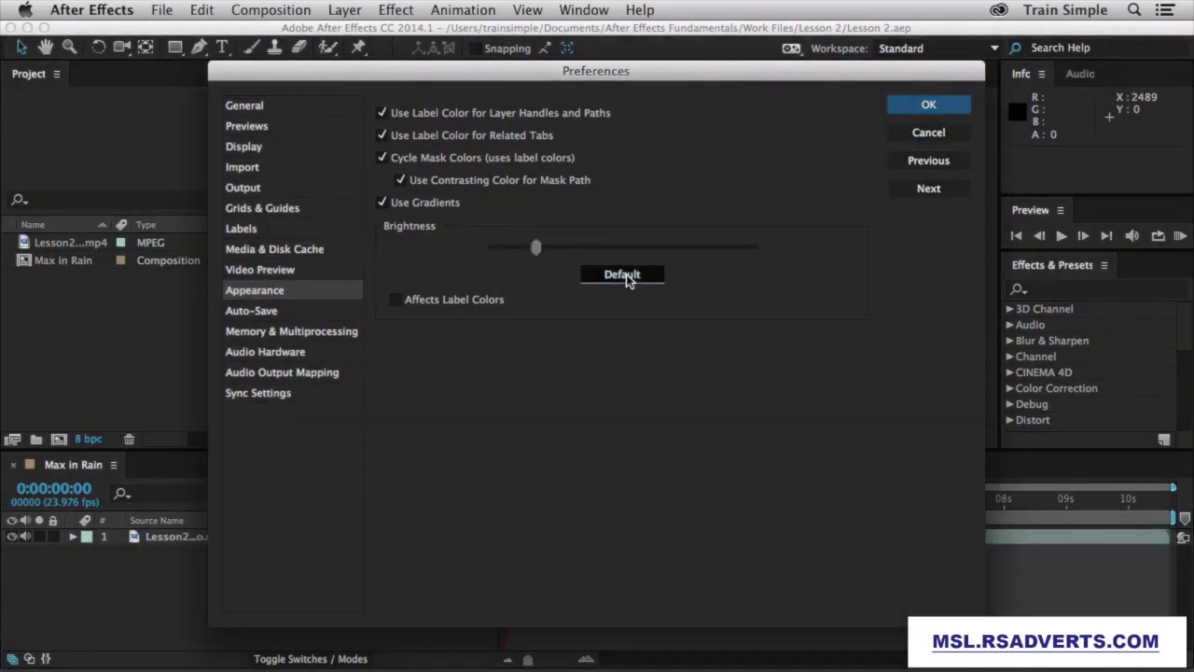
Review the Auto-Save, Memory & Multiprocessing, Audio Hardware, Audio Output Mapping and Sync Settings preferences, including the available output devices.
left_click(312, 312)
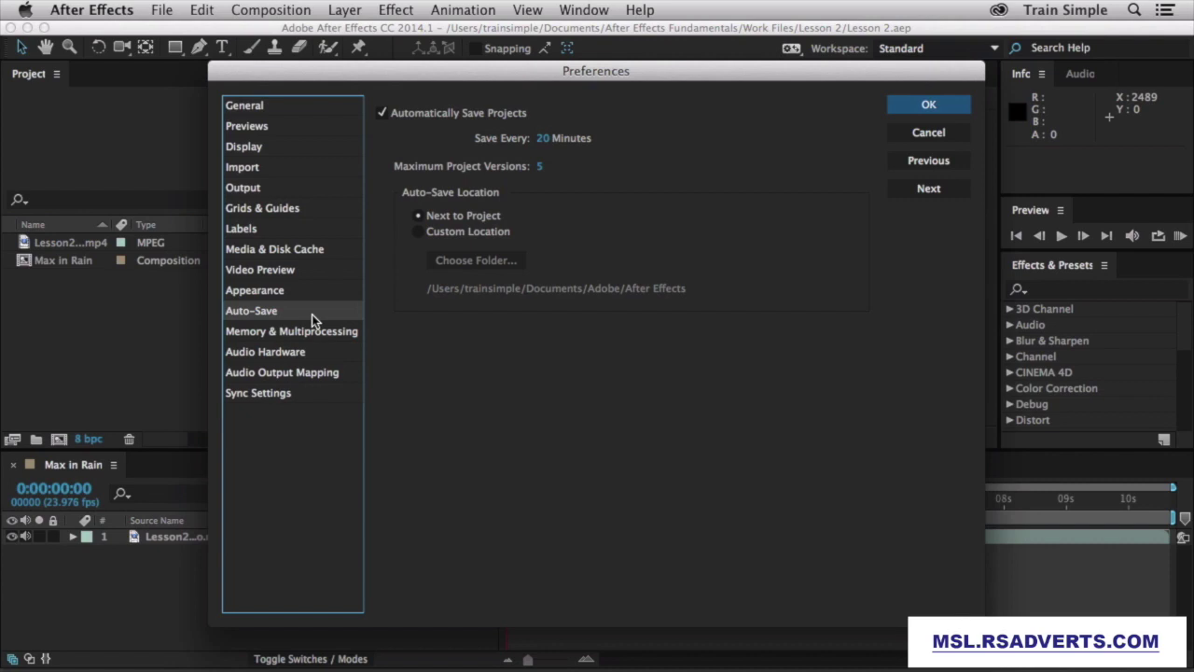
mouse_move(544, 140)
left_mouse_down()
mouse_move(508, 140)
mouse_move(714, 146)
mouse_move(549, 161)
left_mouse_up()
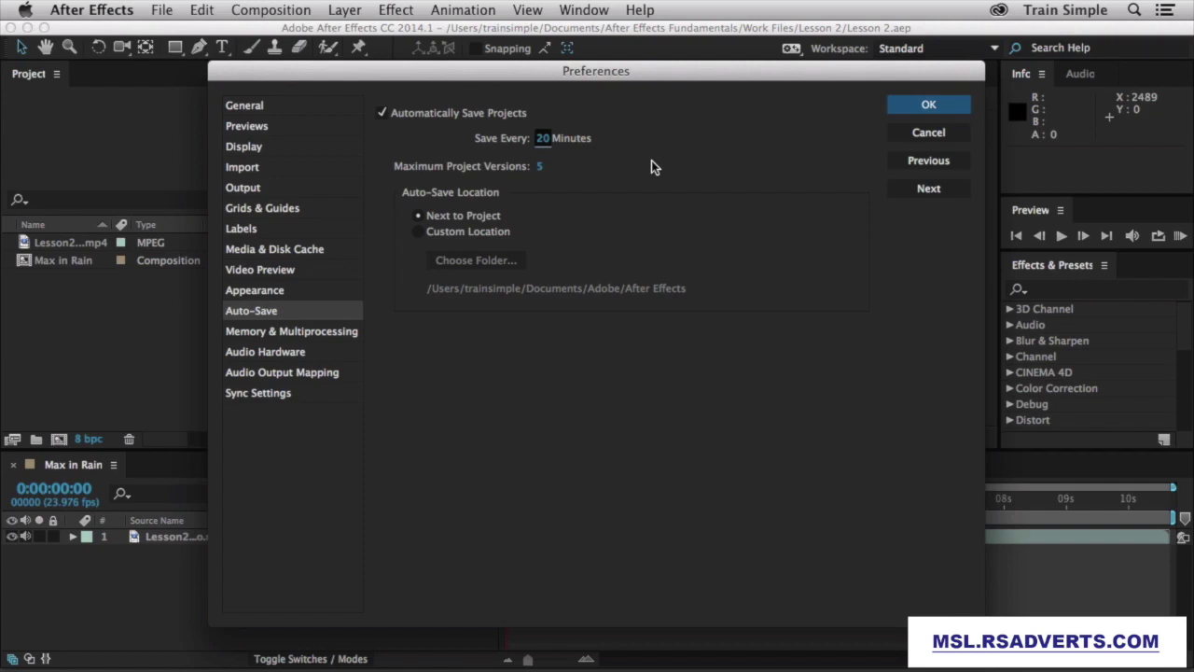
left_click(315, 334)
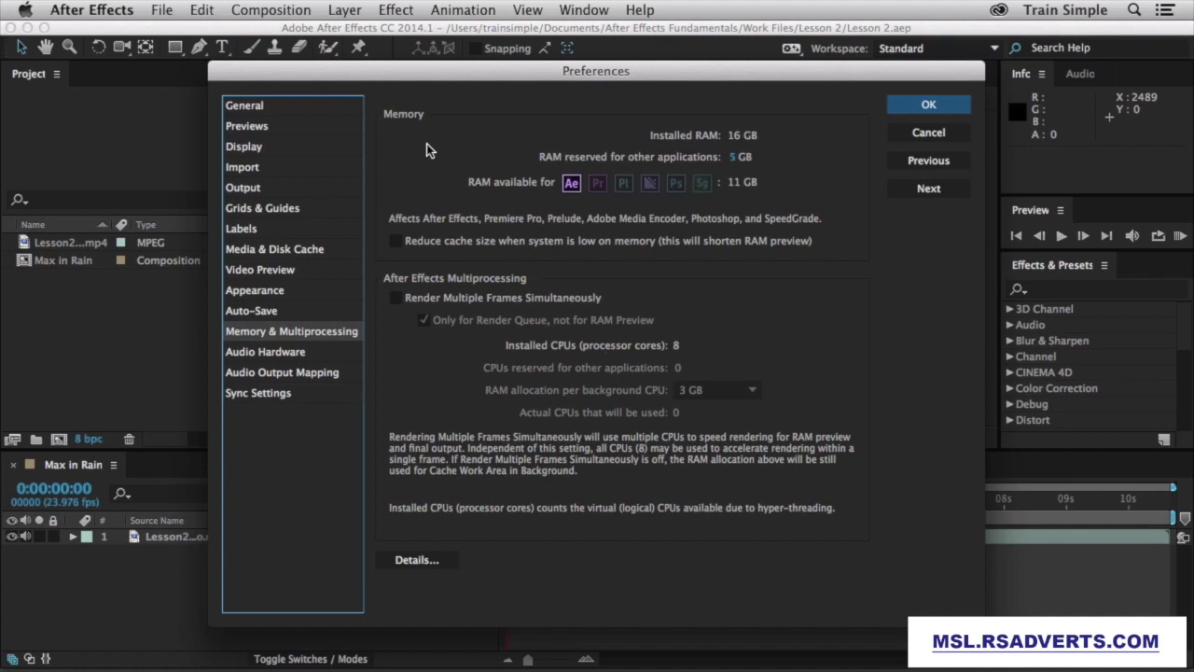
left_click(304, 353)
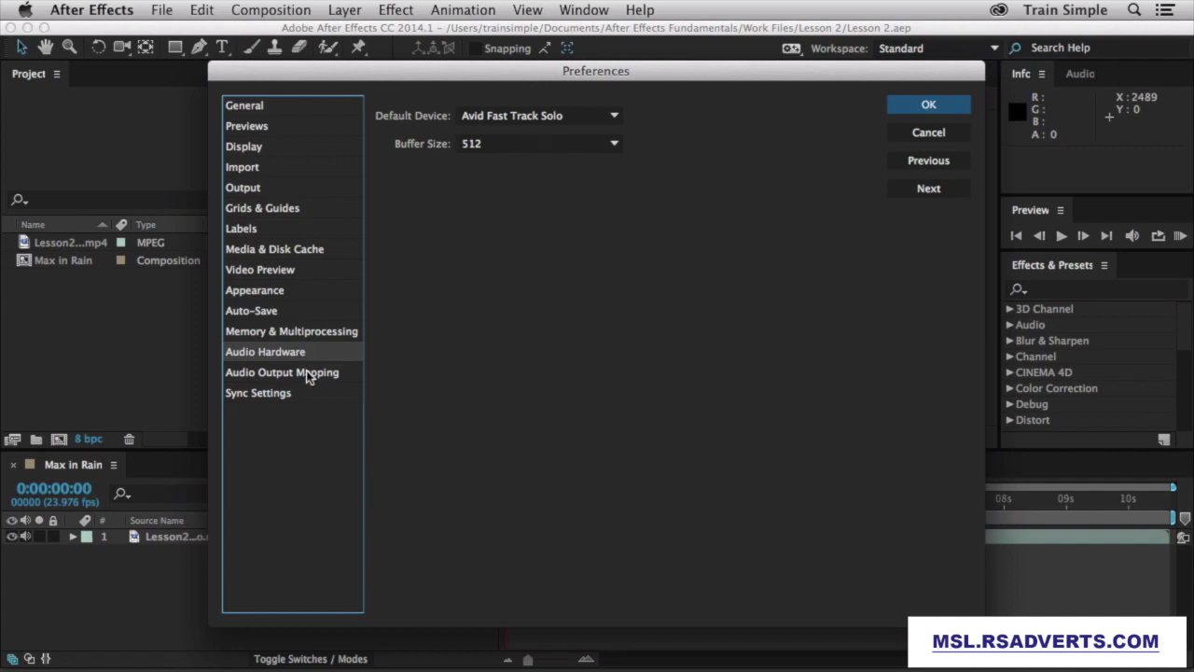
left_click(308, 375)
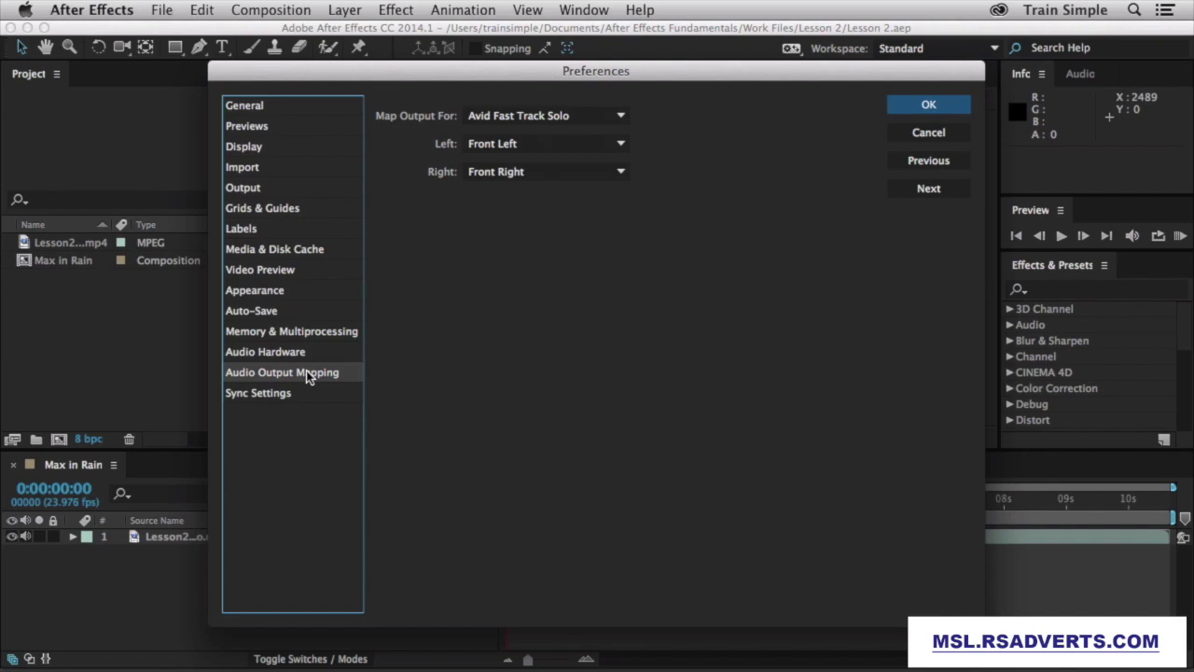
left_click(597, 115)
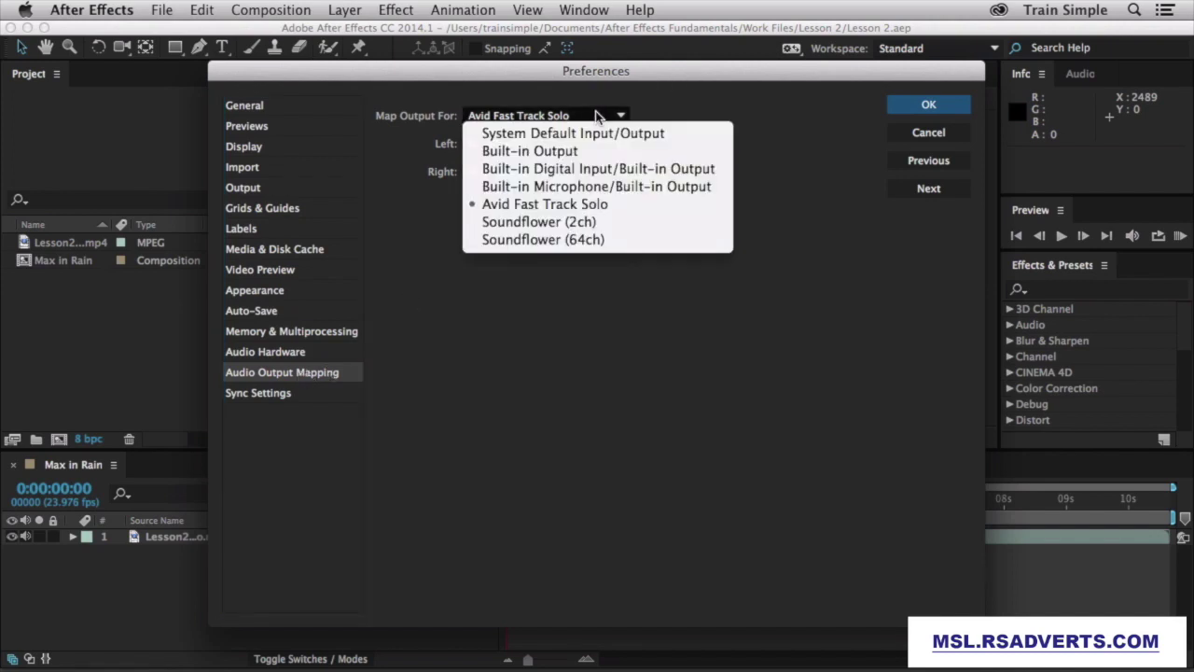
left_click(556, 205)
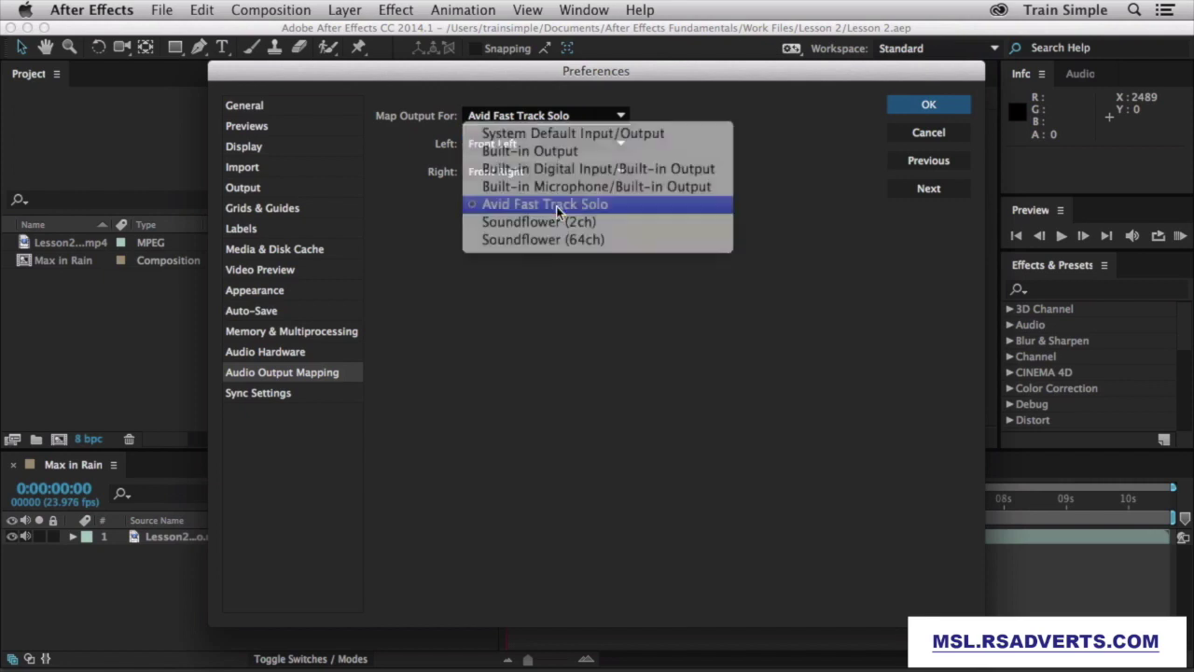
left_click(313, 399)
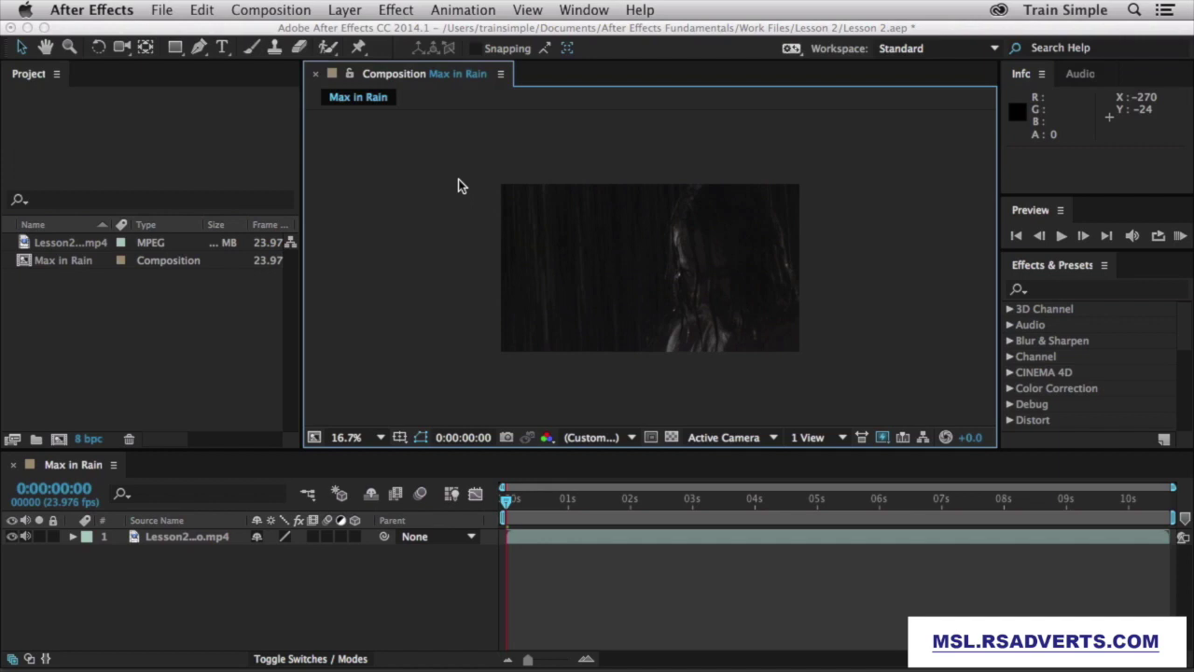
Open the Project Settings and examine the Footage Start Time choices for the timecode display.
left_click(161, 11)
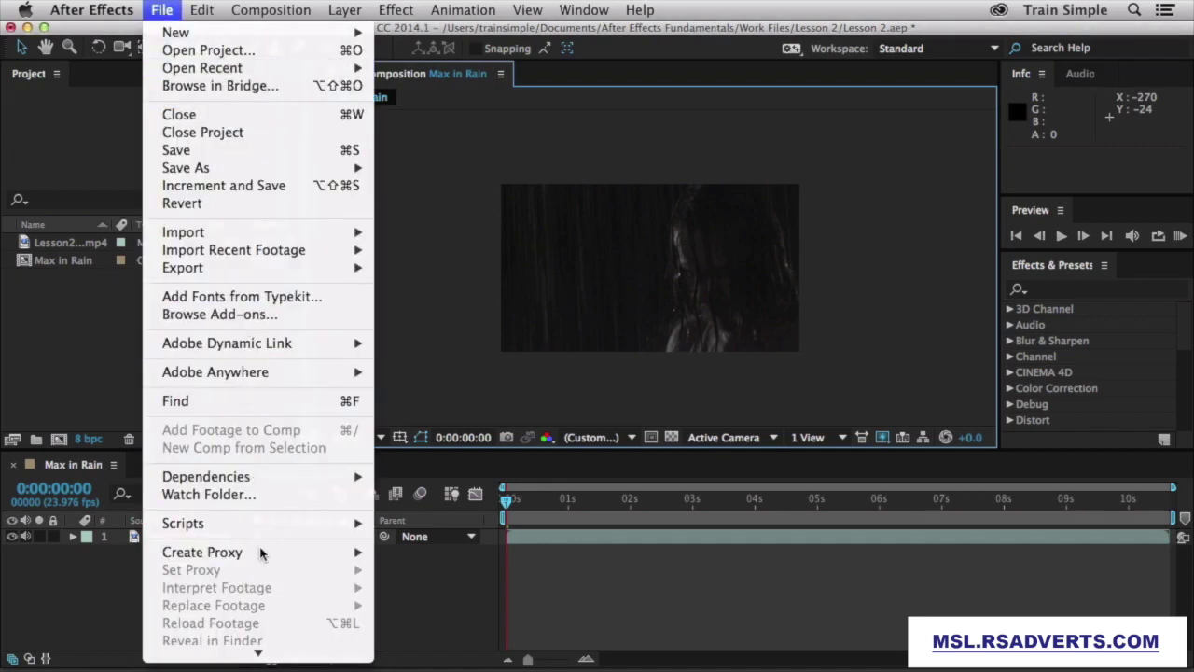
mouse_move(248, 653)
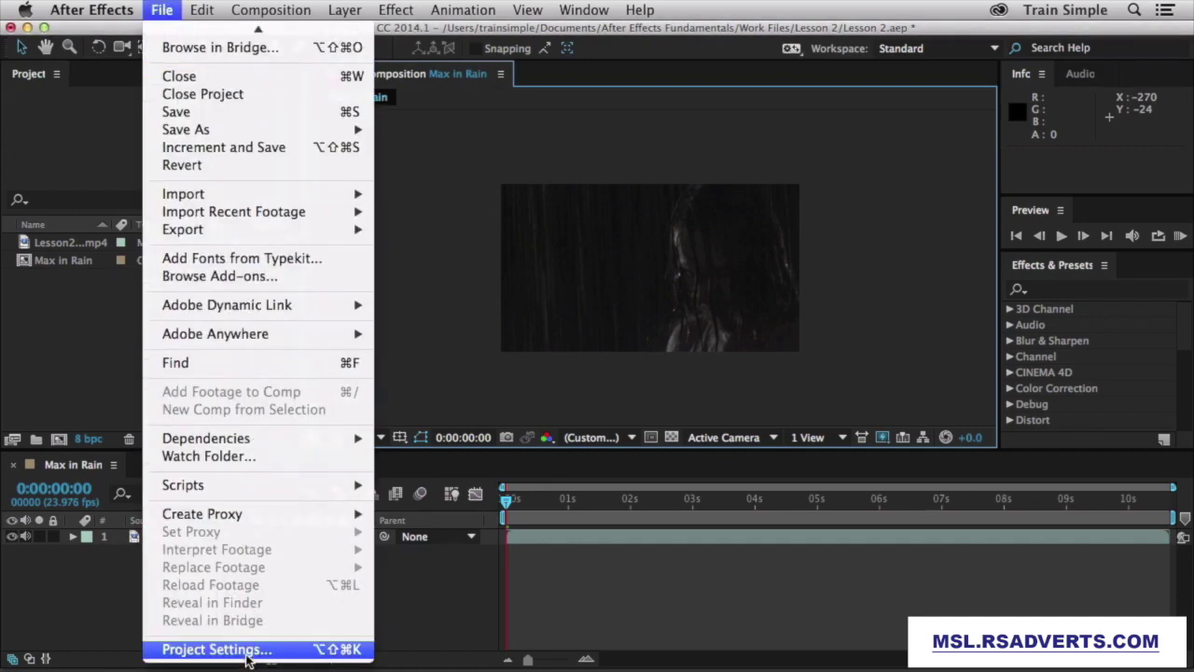
left_click(247, 651)
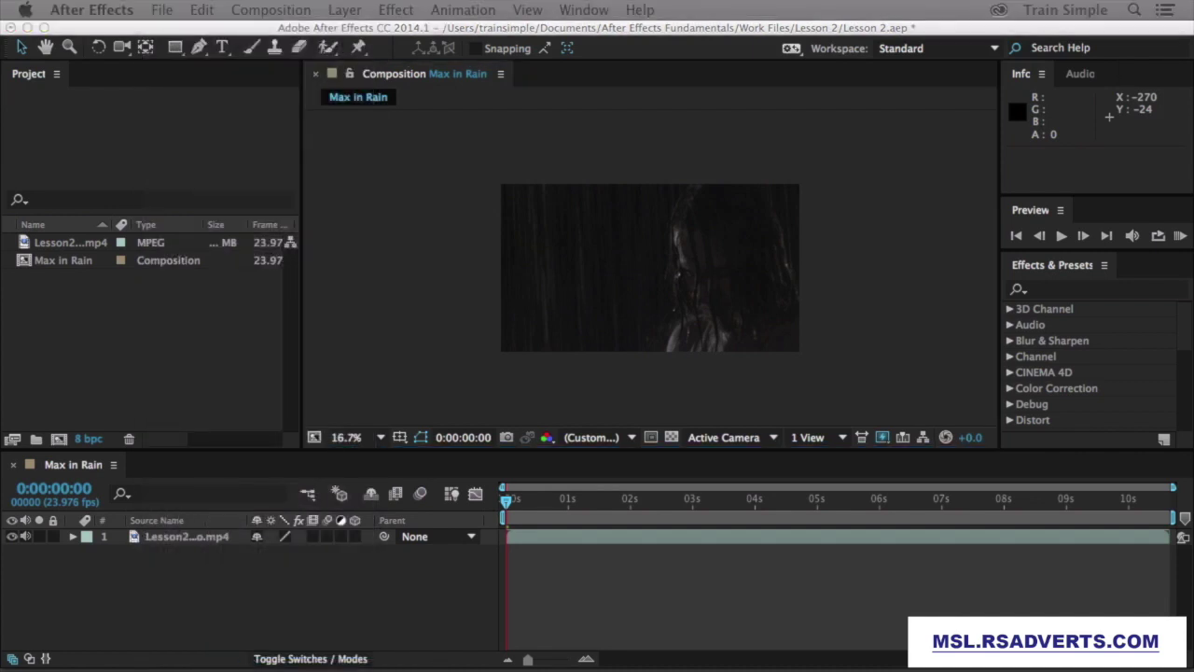
left_click_drag(1041, 58, 817, 15)
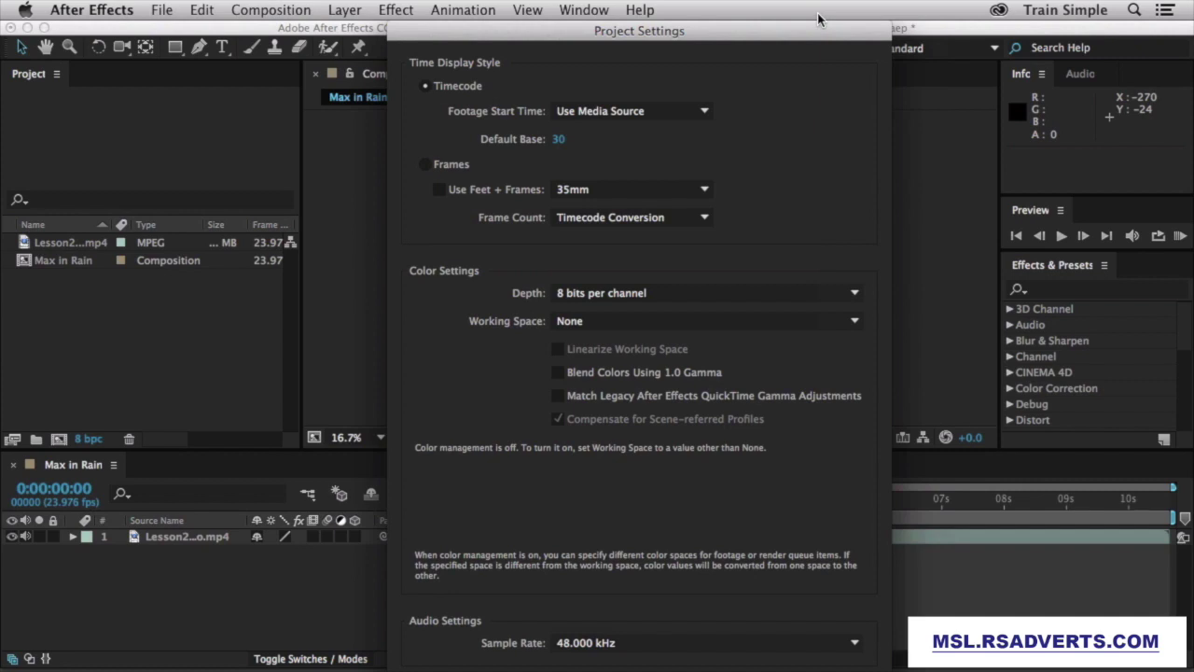
left_click(695, 110)
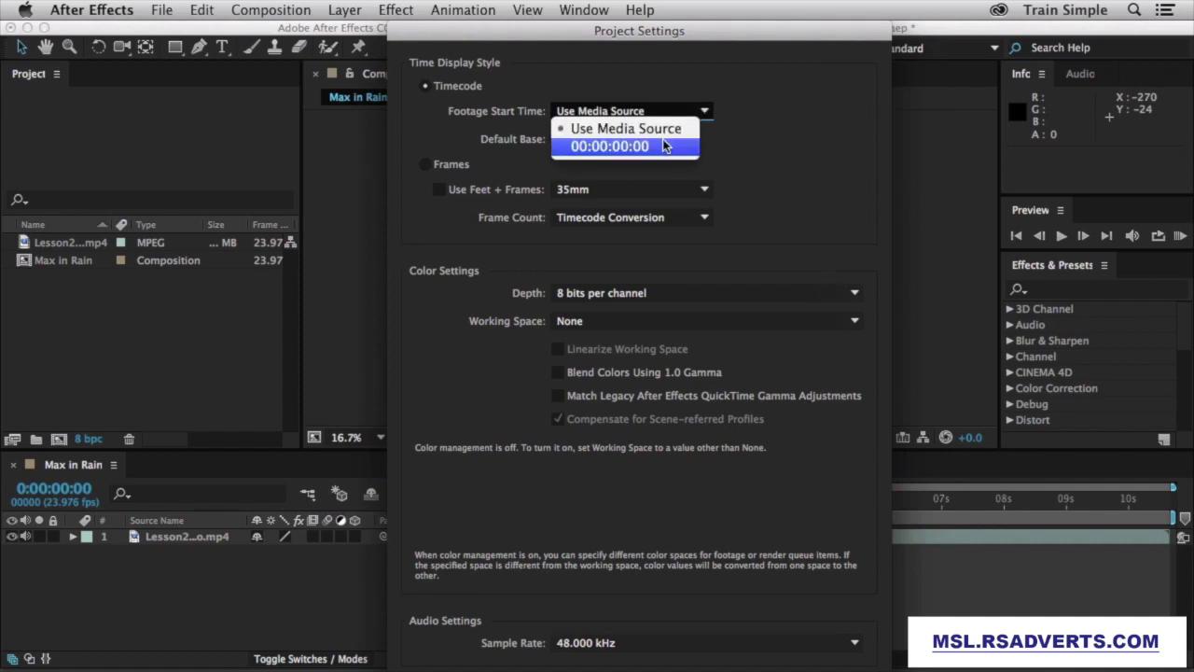
left_click(805, 128)
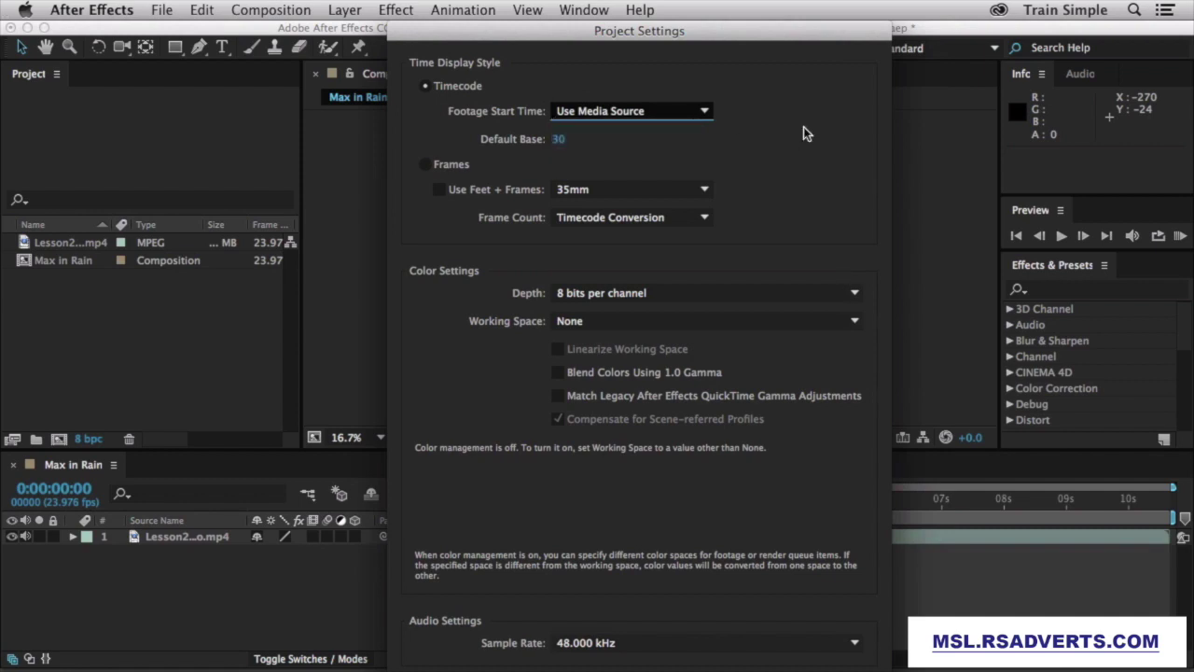
Set the time display style to Frames and look through the Feet + Frames and Frame Count choices.
left_click(450, 164)
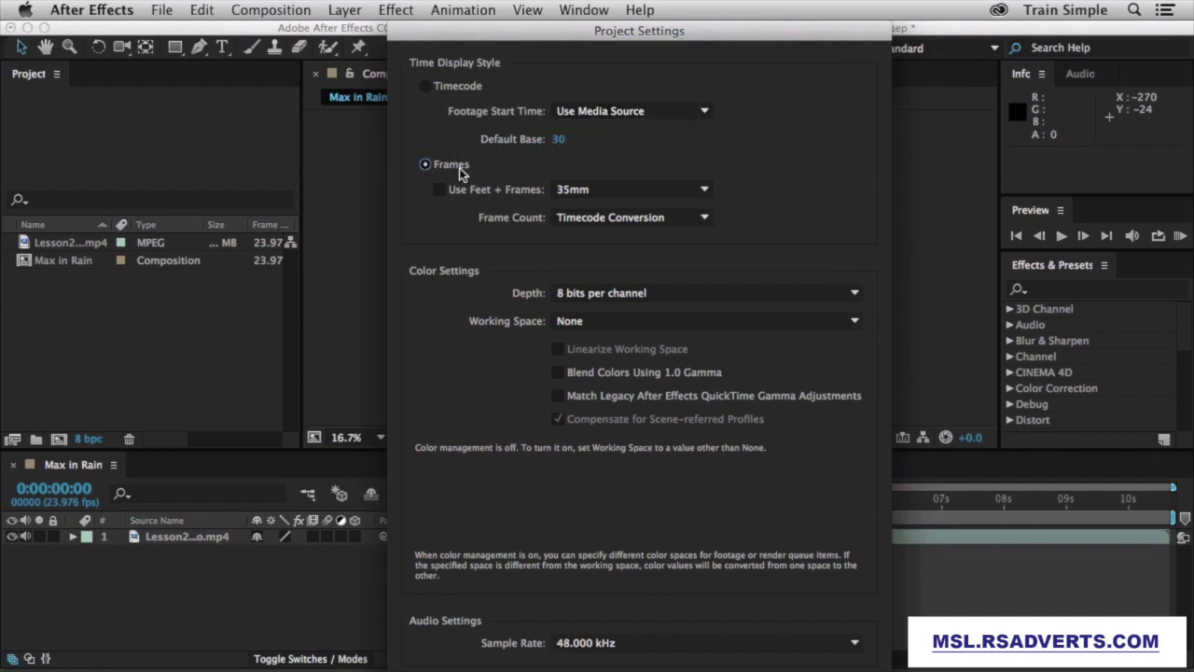
left_click(648, 193)
left_click(744, 166)
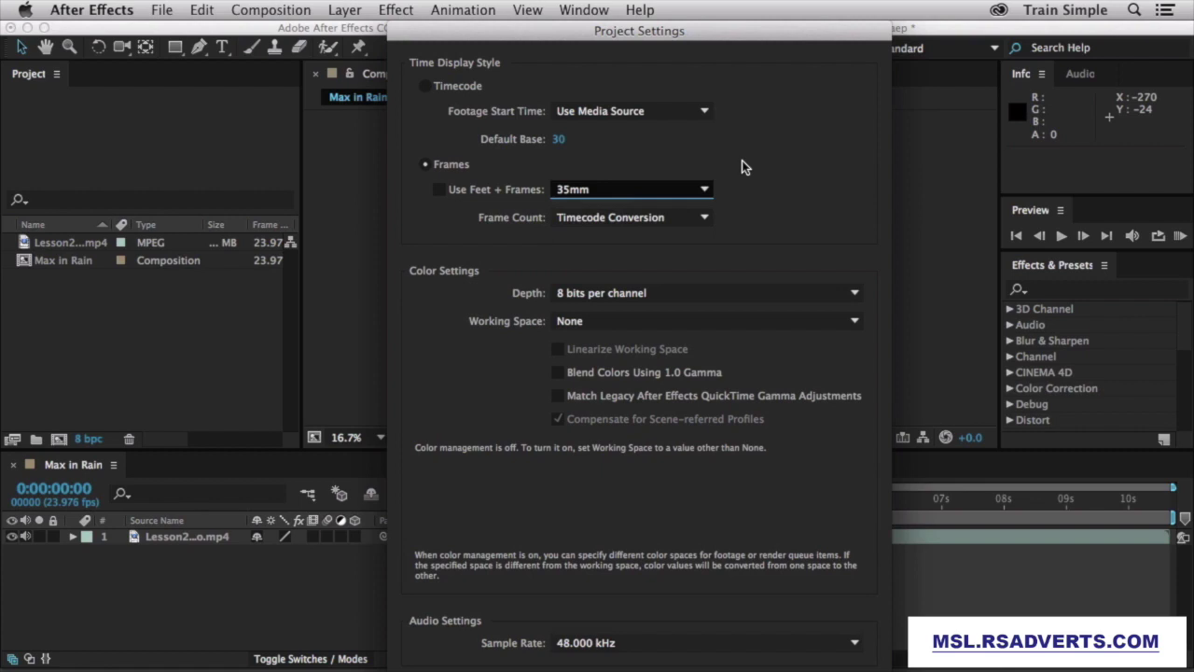
left_click(705, 218)
left_click(792, 206)
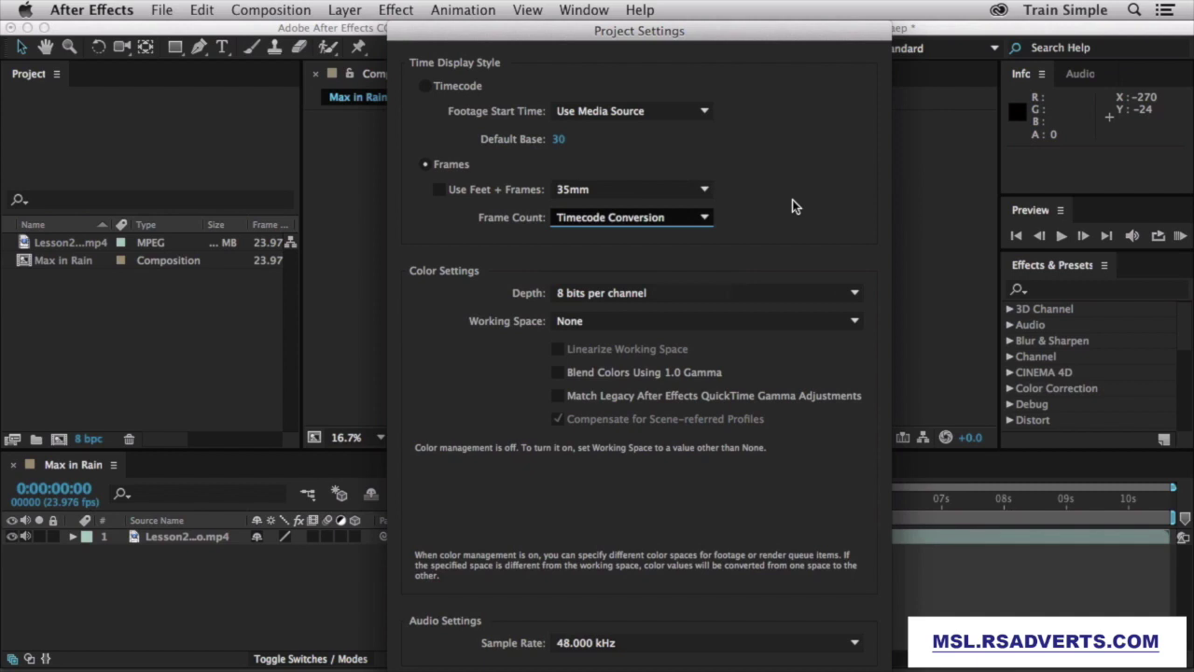
Set the time display style to Timecode and look through the color Depth, Working Space and audio Sample Rate choices.
left_click(426, 86)
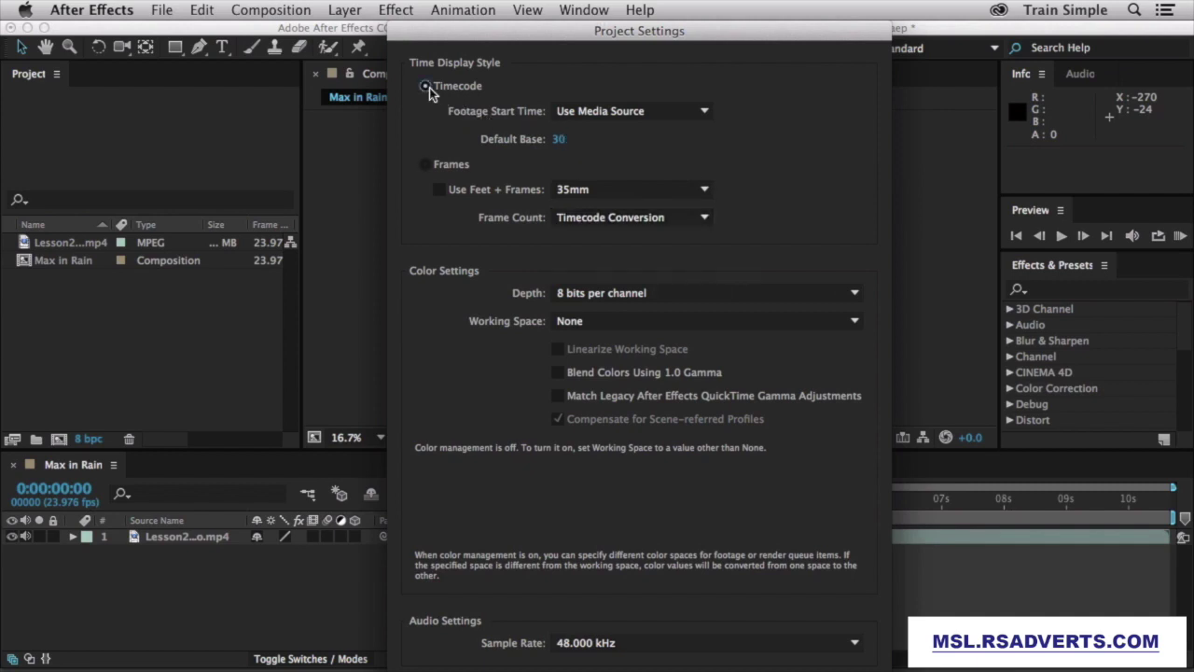
left_click(745, 295)
left_click(745, 299)
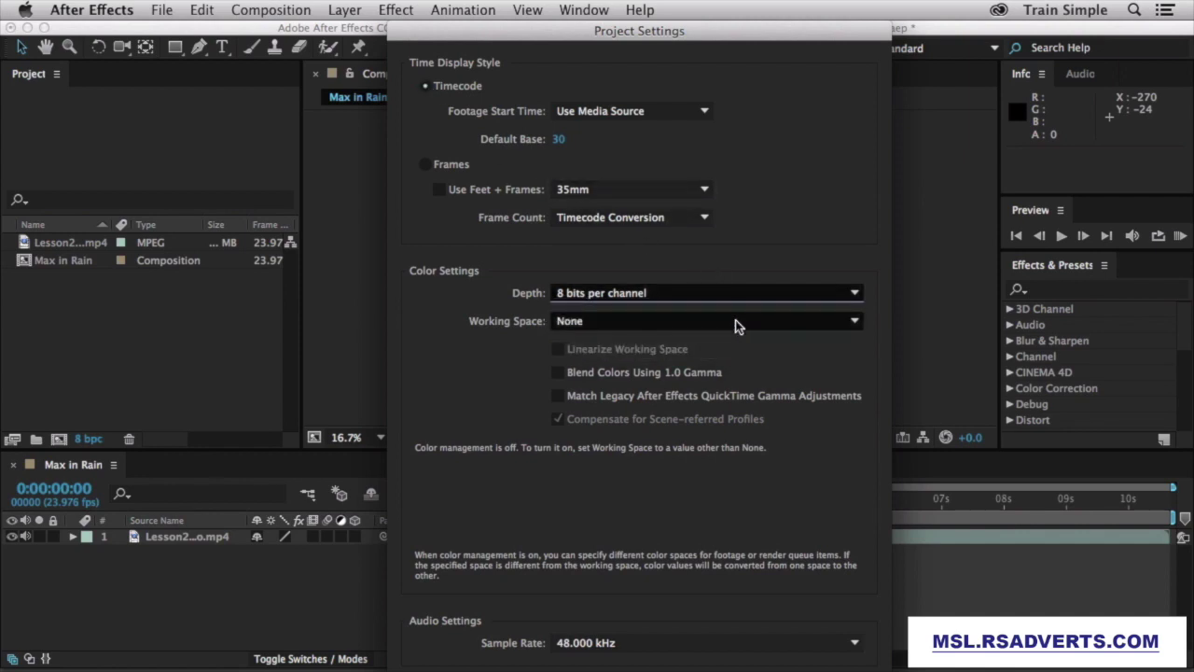
left_click(735, 322)
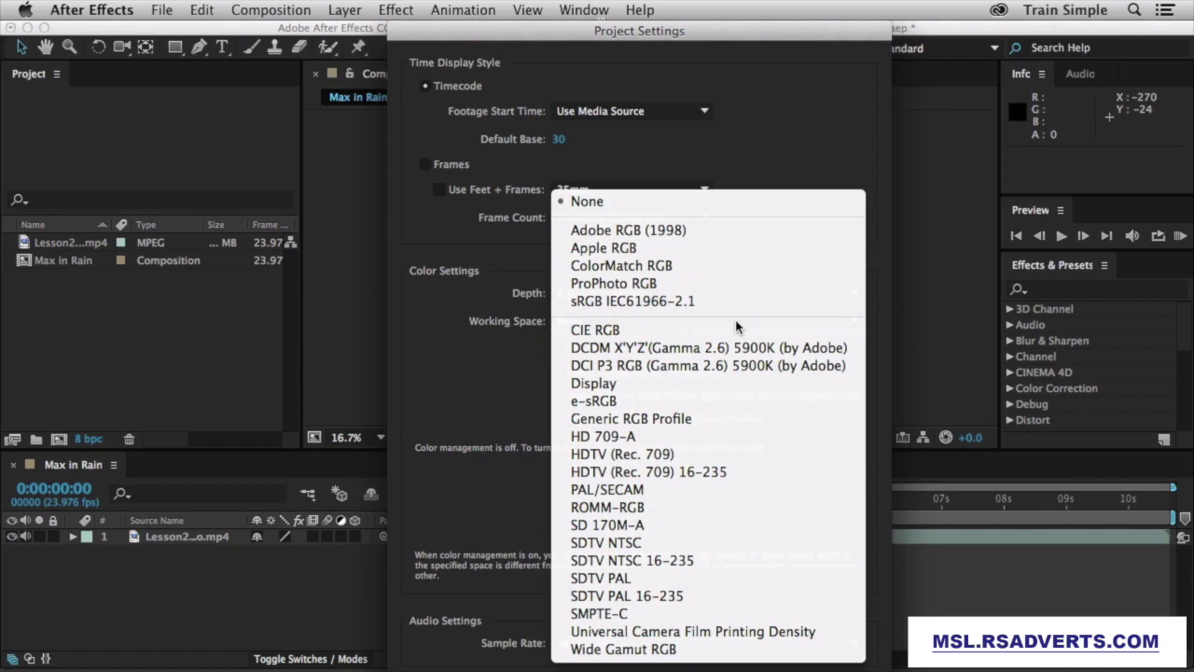
left_click(684, 196)
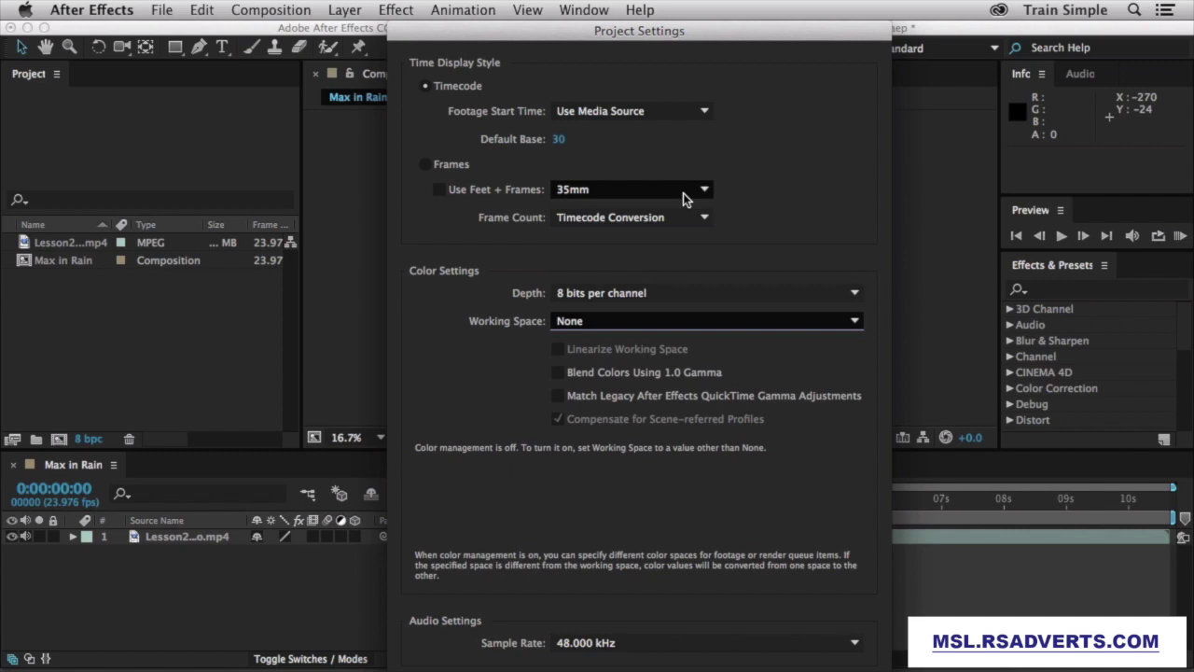
left_click(773, 648)
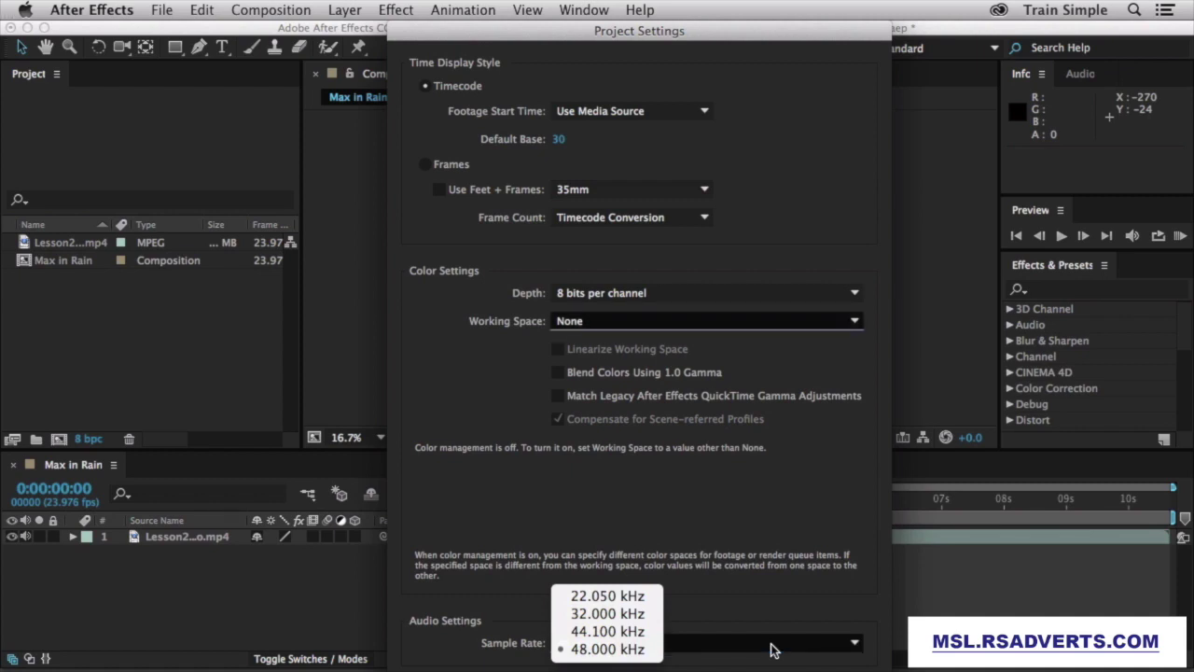
left_click(798, 511)
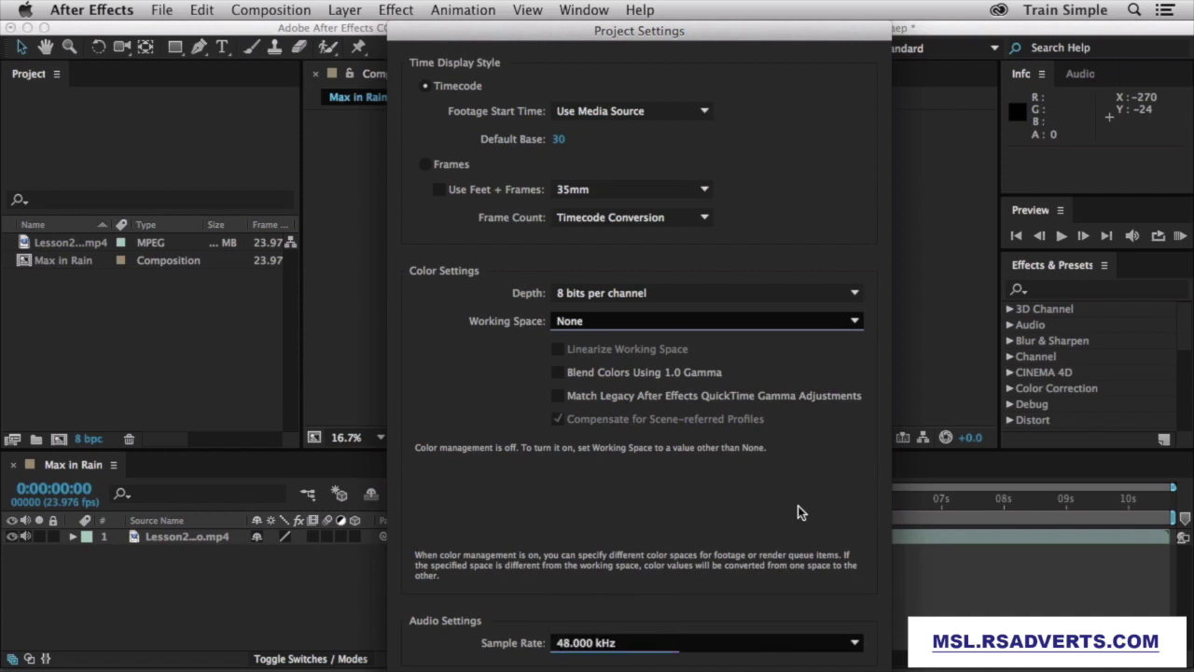
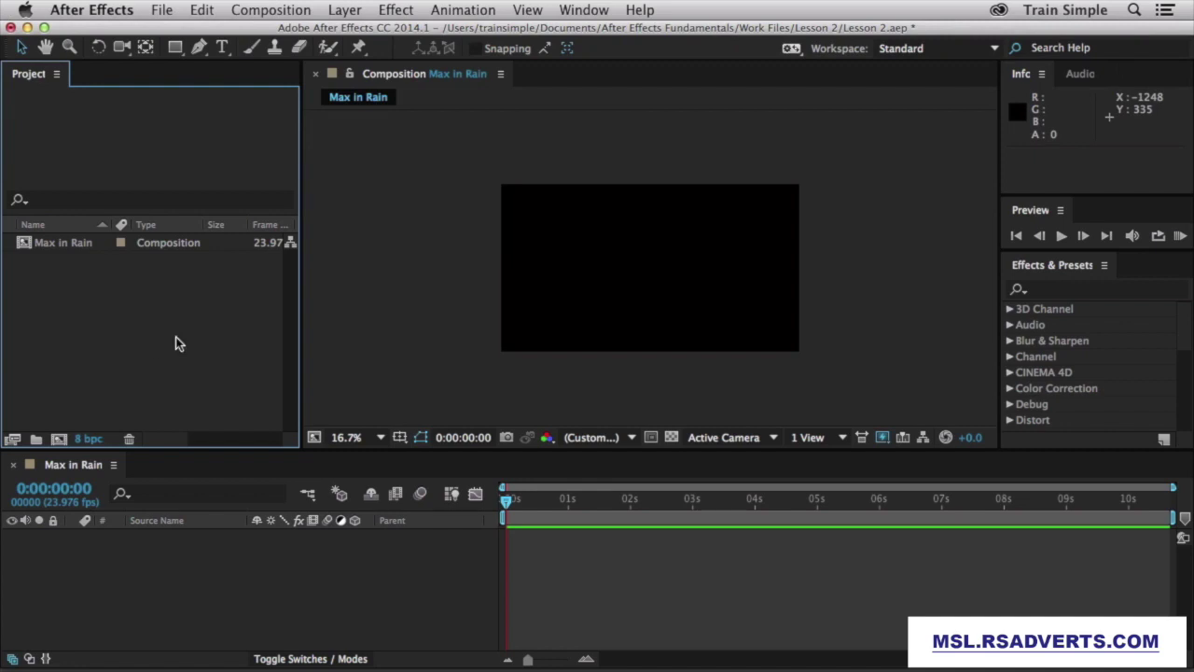
right_click(142, 298)
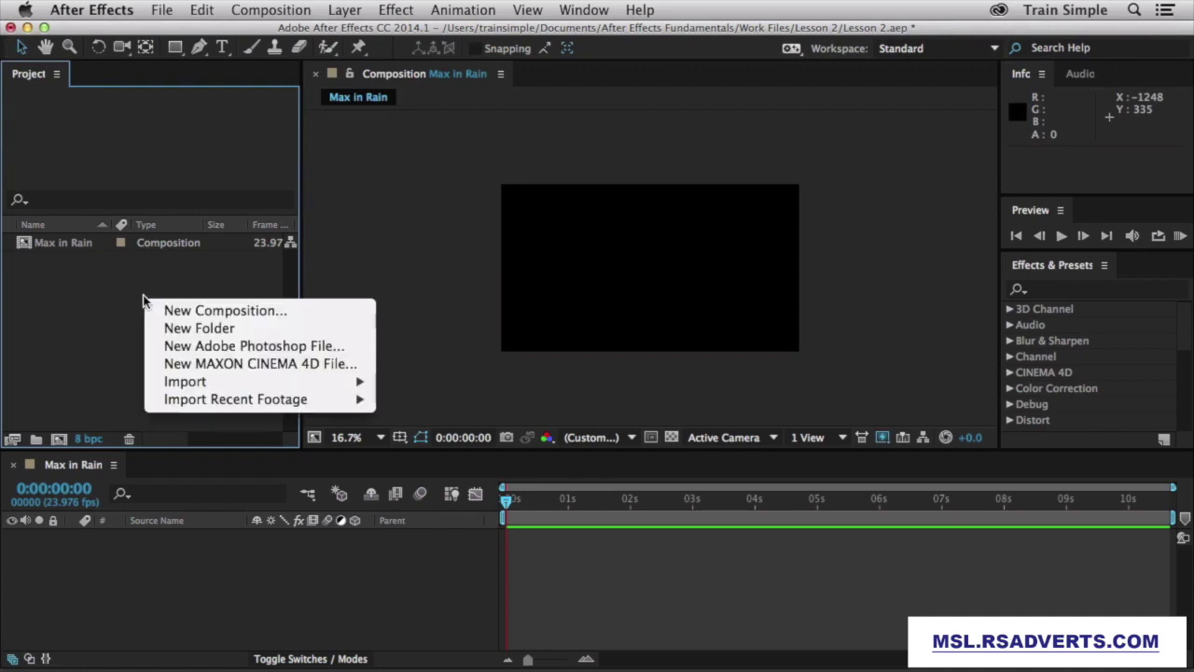
mouse_move(189, 380)
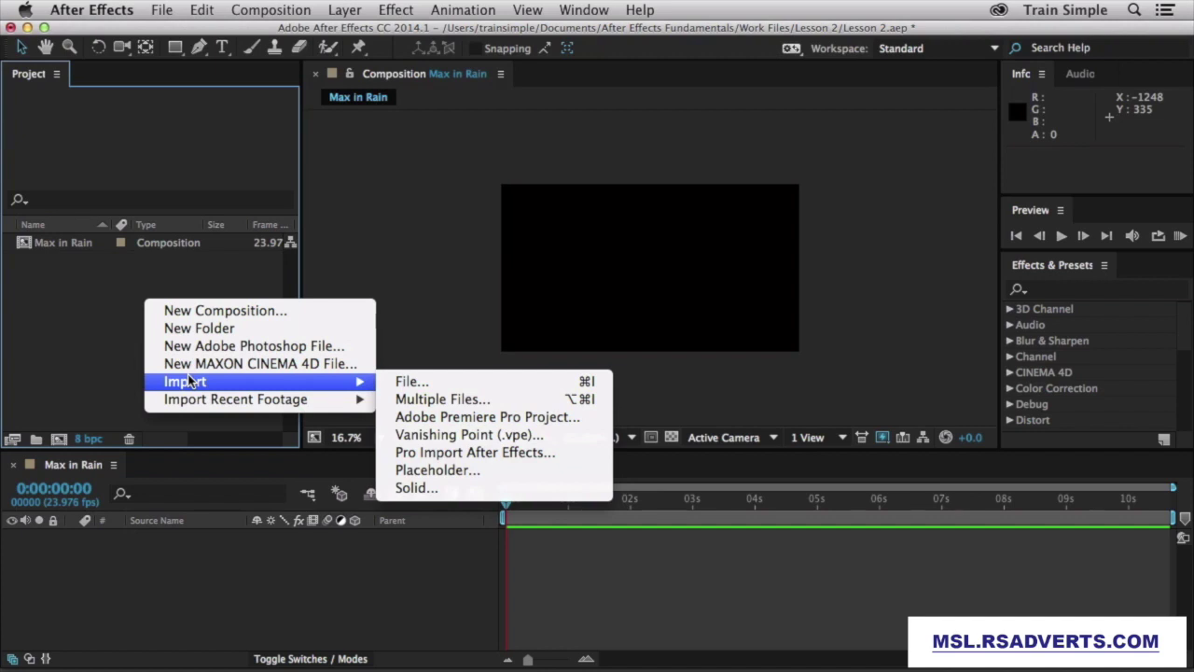
left_click(71, 352)
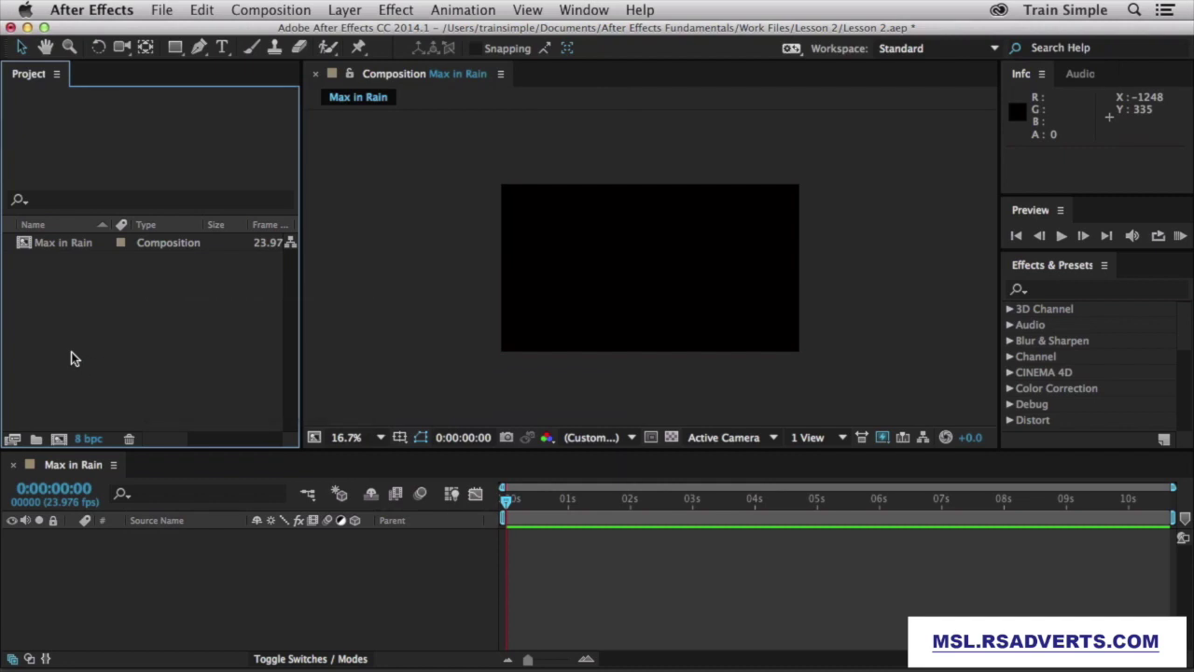
double_click(71, 359)
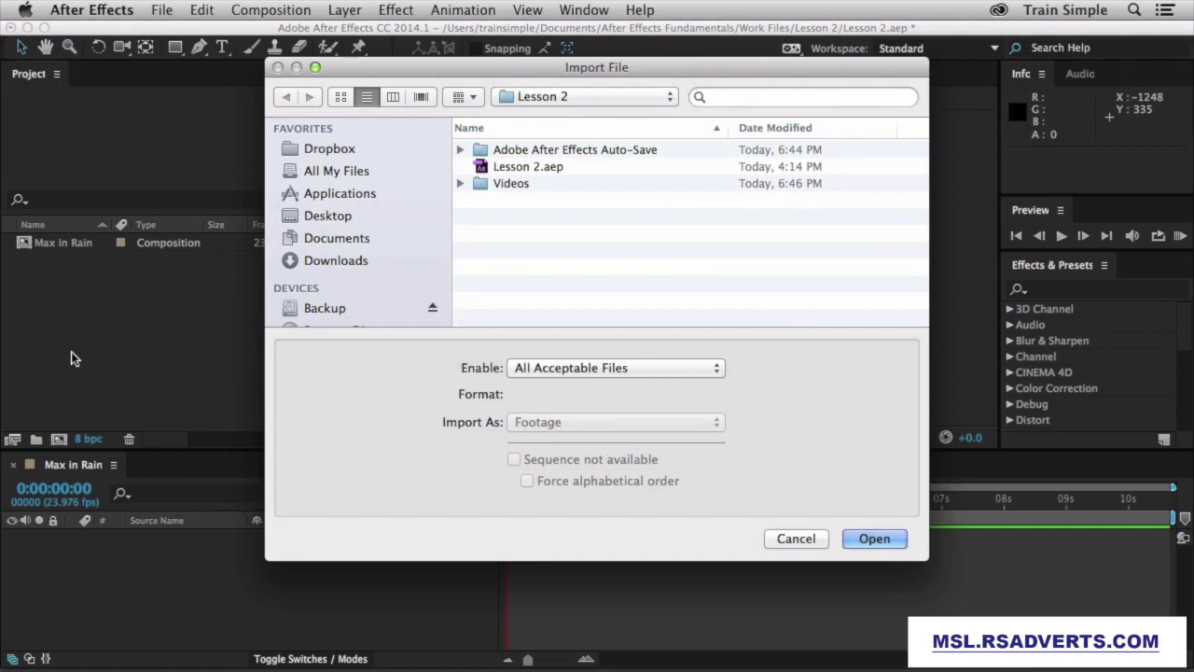
left_click(800, 538)
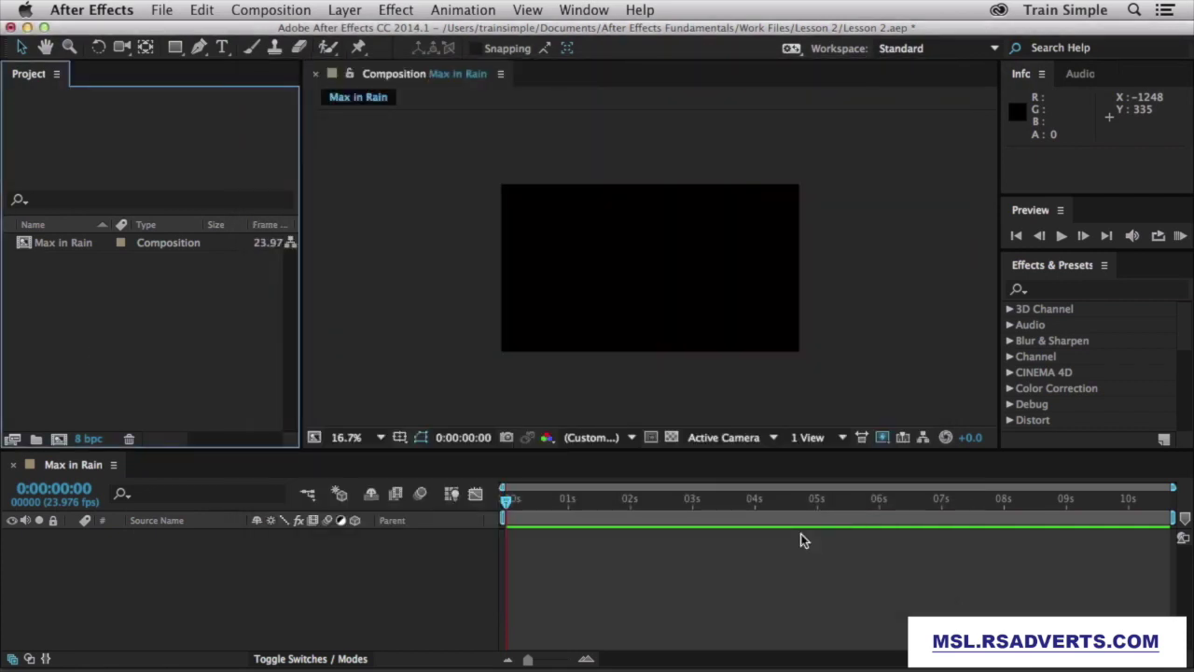
Import Lesson2Video.mp4 from the Videos folder of Lesson 2 into the project.
left_click(154, 9)
mouse_move(233, 231)
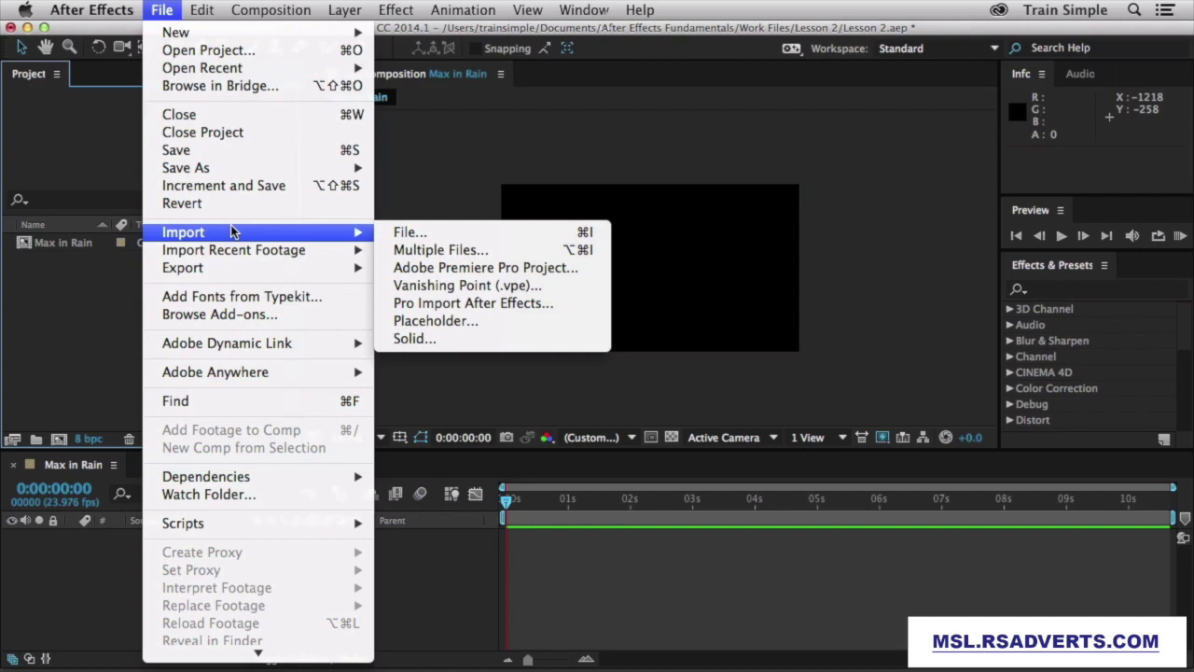
left_click(406, 232)
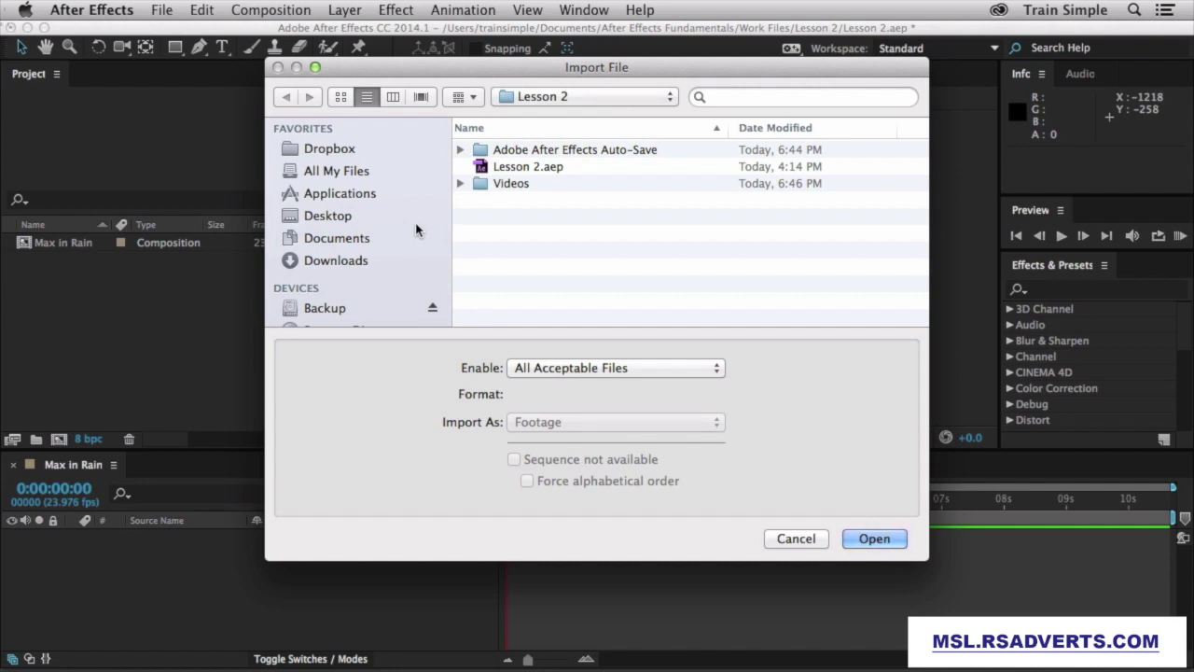
left_click(460, 184)
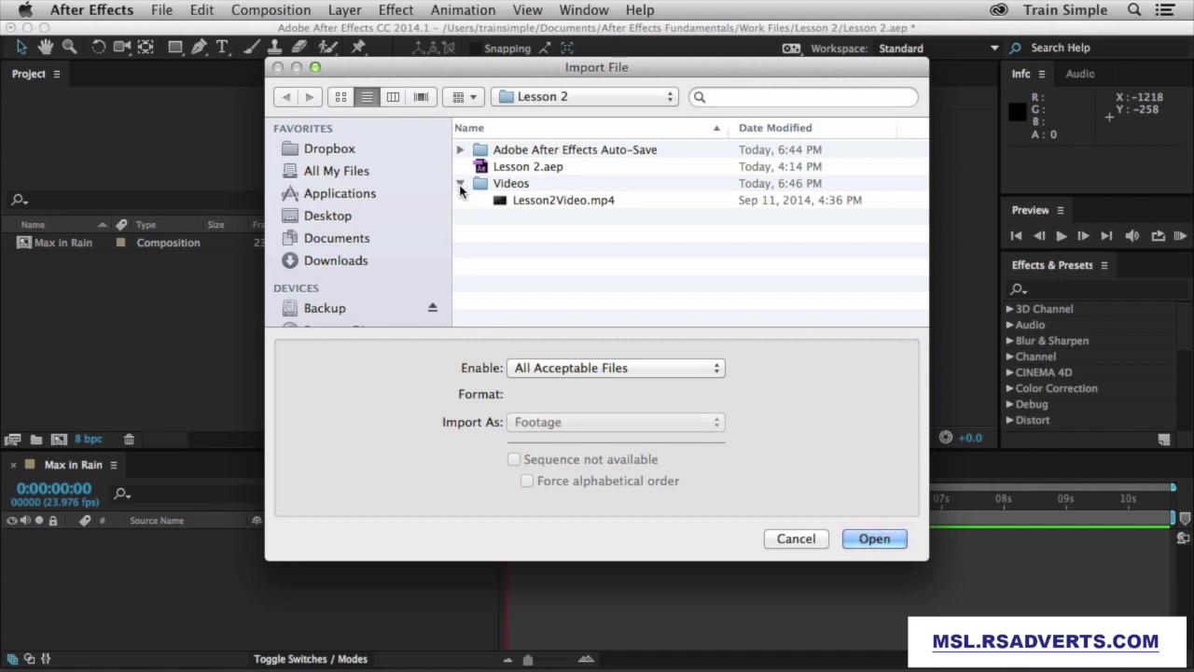
left_click(551, 203)
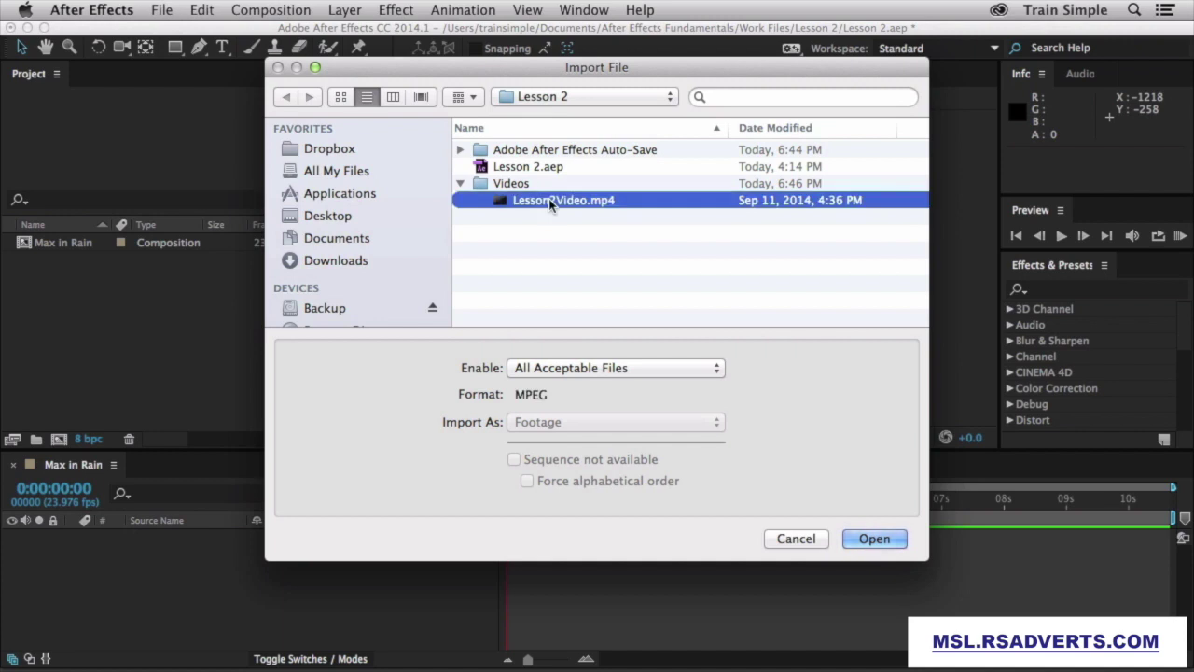
left_click(870, 537)
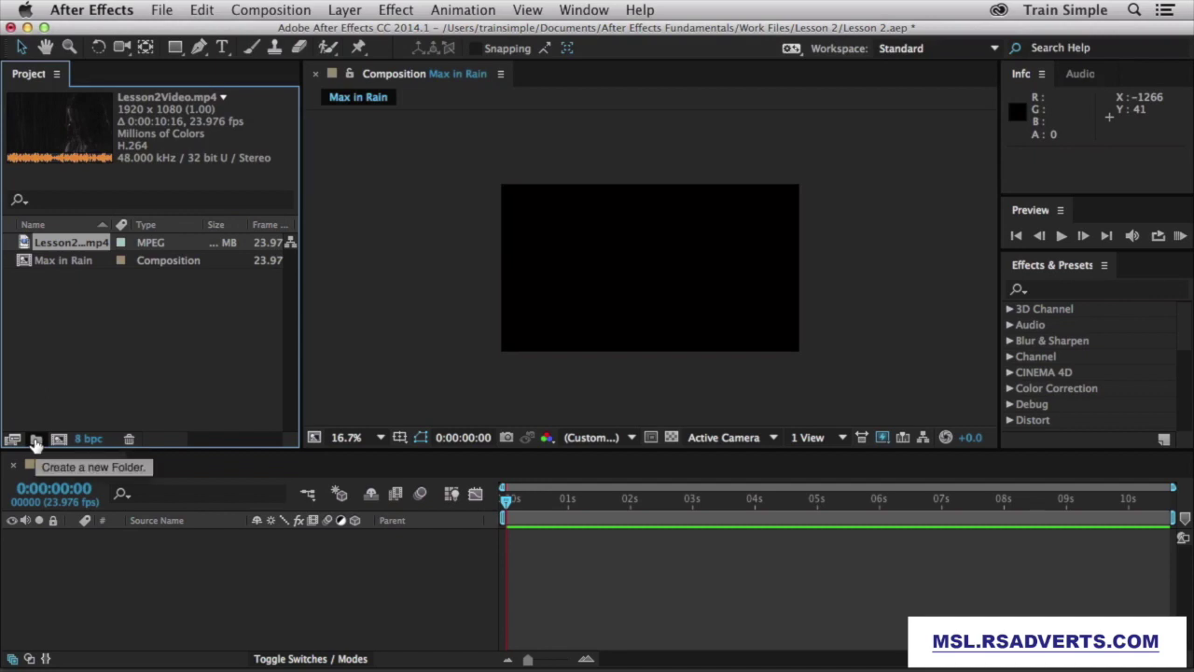
Create a project folder named Videos and move the Lesson2Video.mp4 footage into it.
left_click(36, 440)
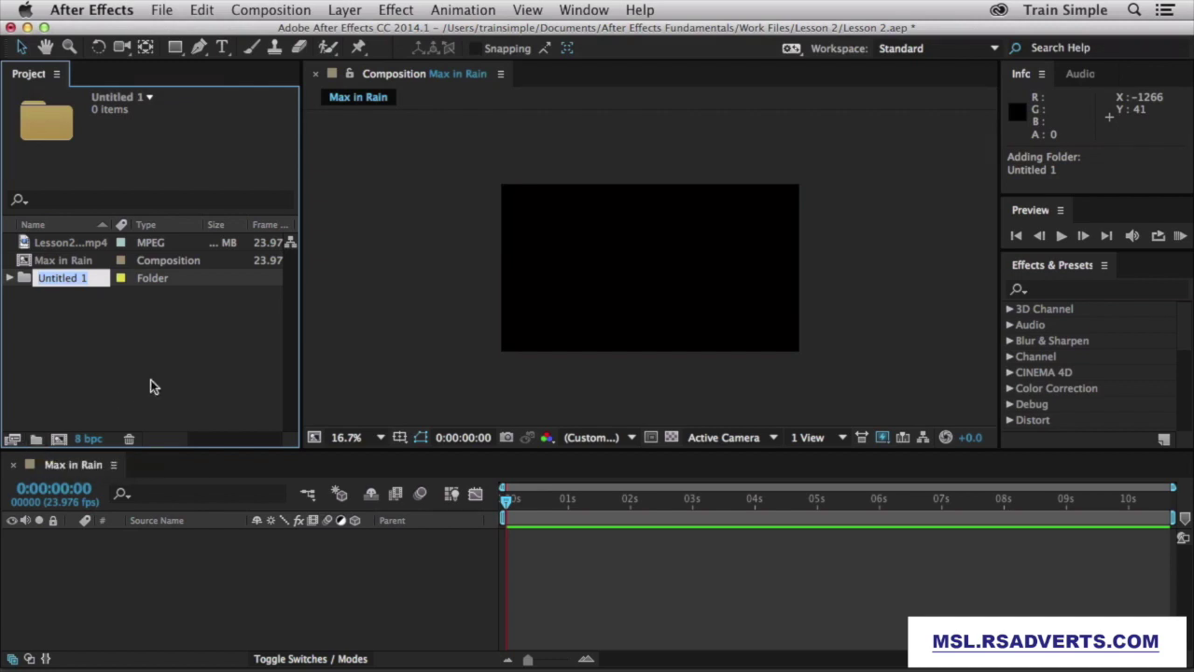
type("Videos")
key("Return")
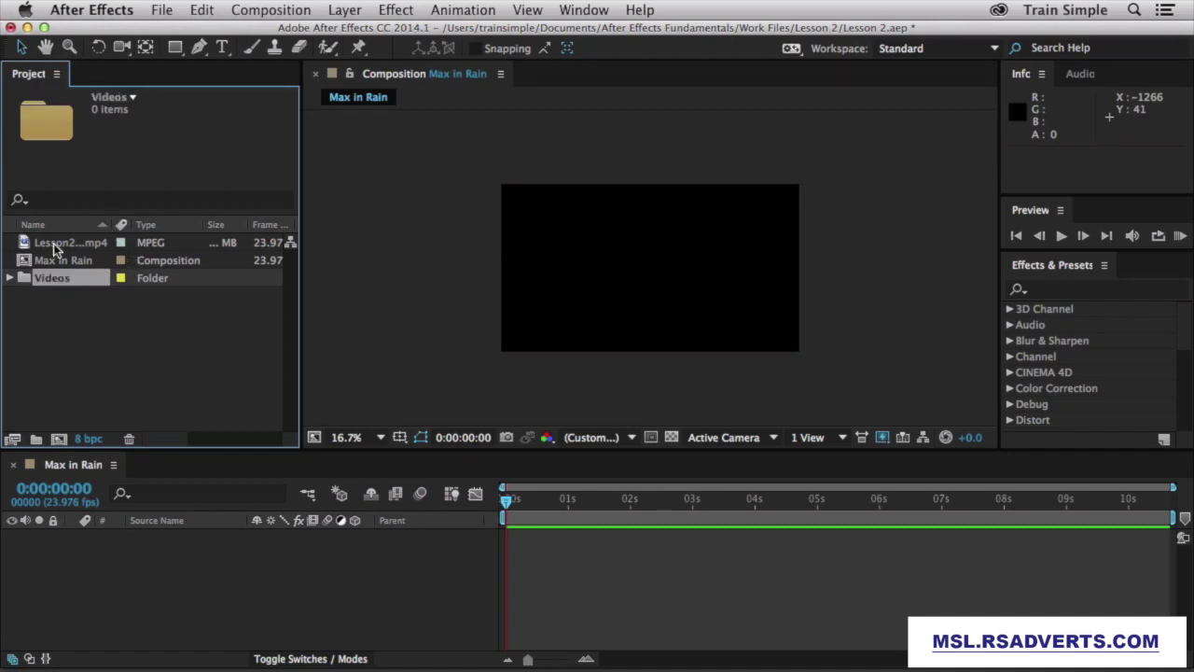
left_click_drag(53, 246, 57, 274)
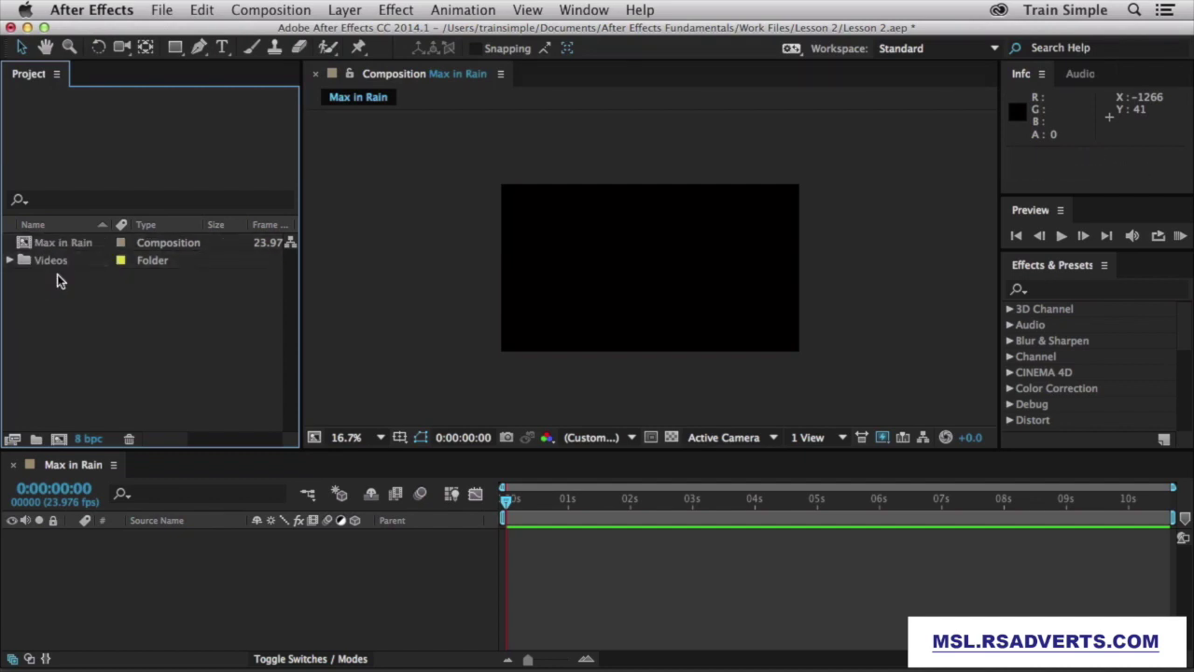
Move the Lesson2Video.mp4 footage out of the Videos folder and delete the empty folder.
left_click(9, 260)
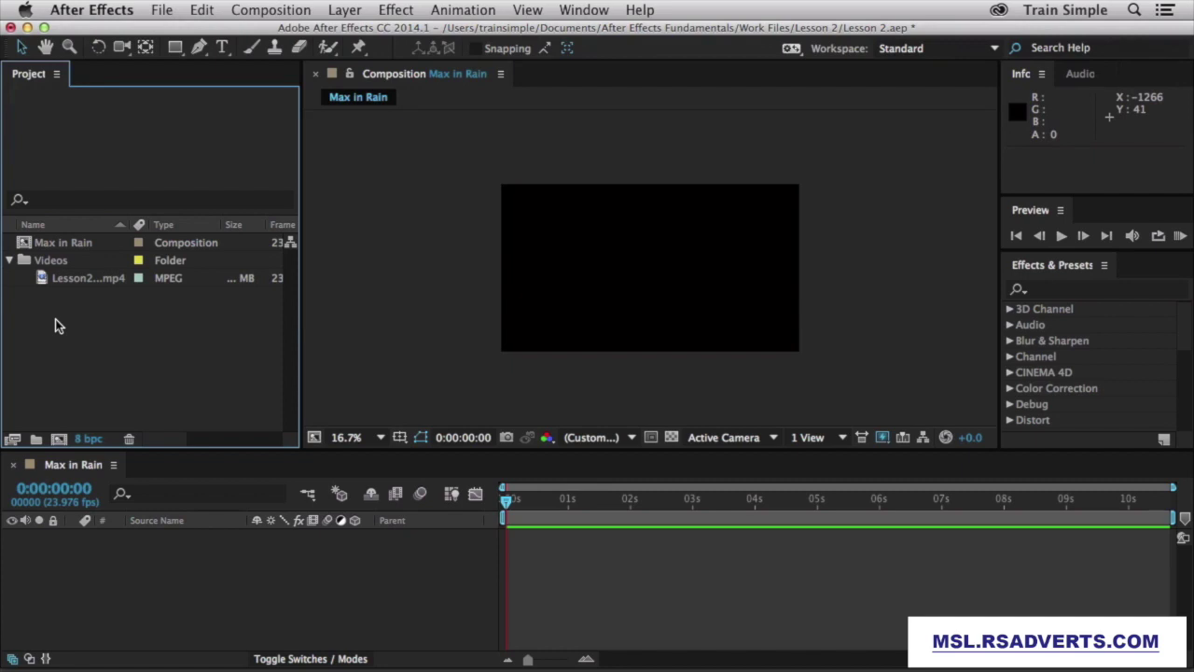
left_click_drag(61, 282, 65, 321)
left_click(56, 280)
key("Delete")
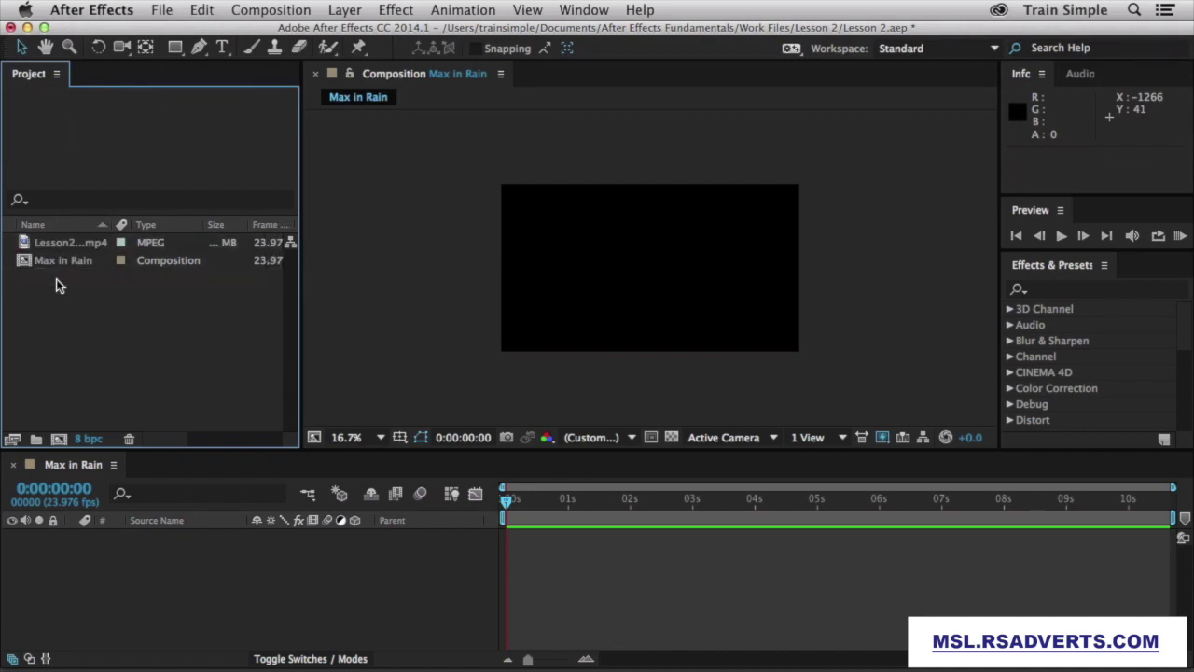
Import the entire Videos folder from the Lesson 2 directory into the project.
right_click(45, 295)
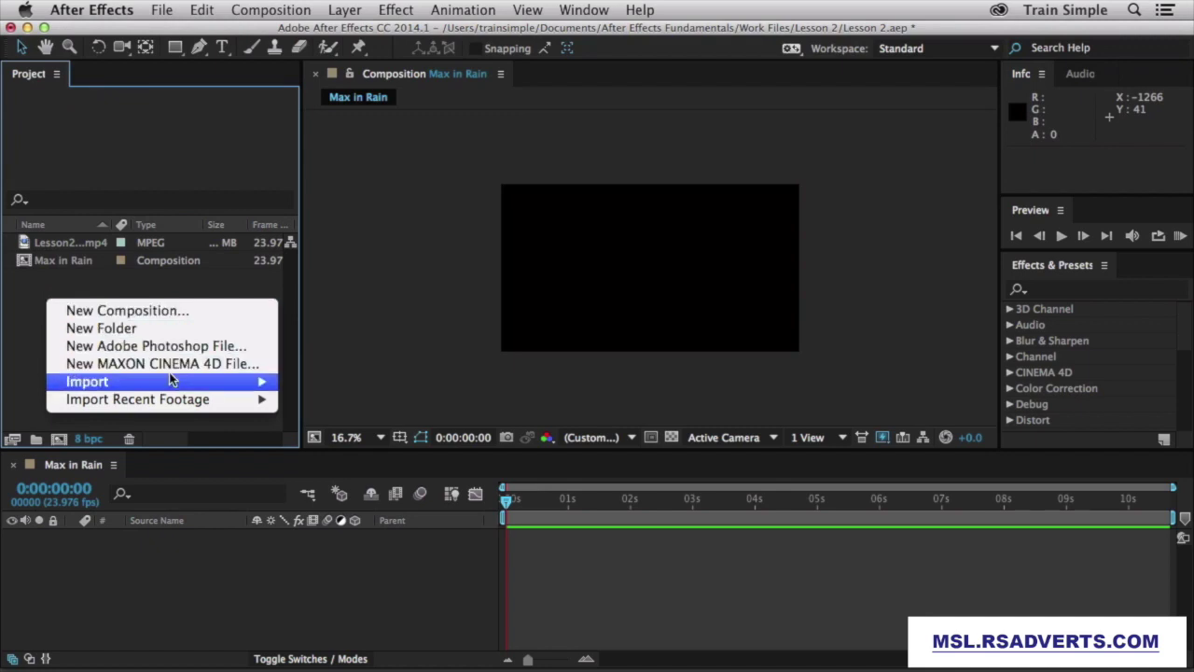
mouse_move(173, 381)
left_click(320, 380)
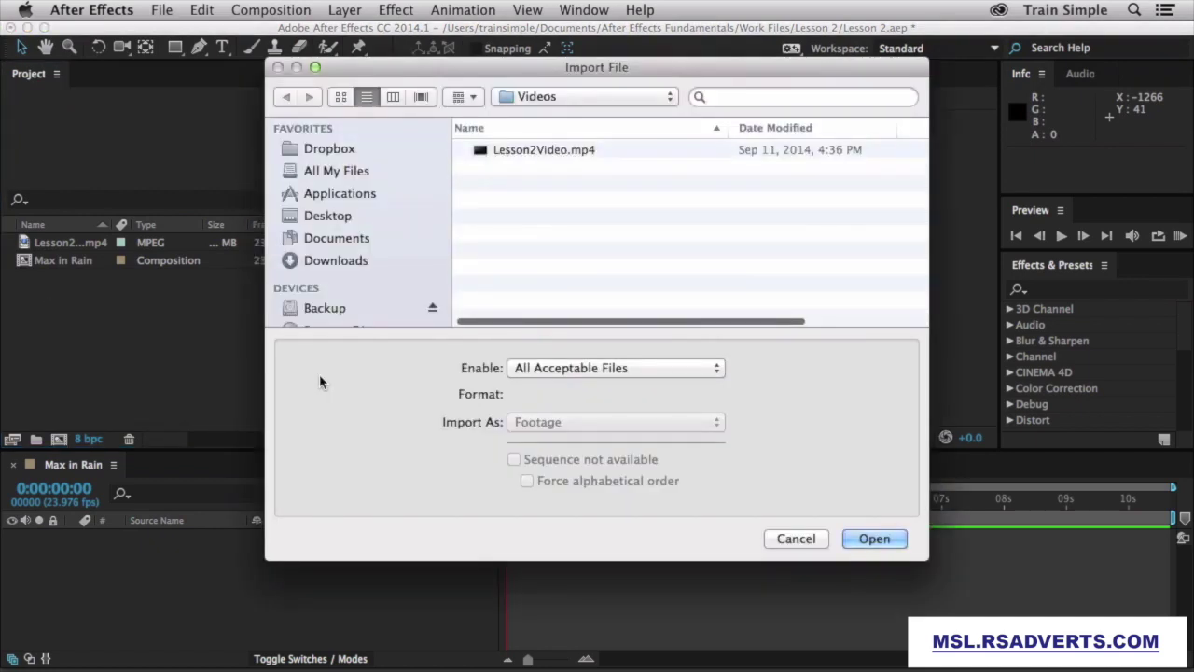
left_click(607, 97)
left_click(607, 115)
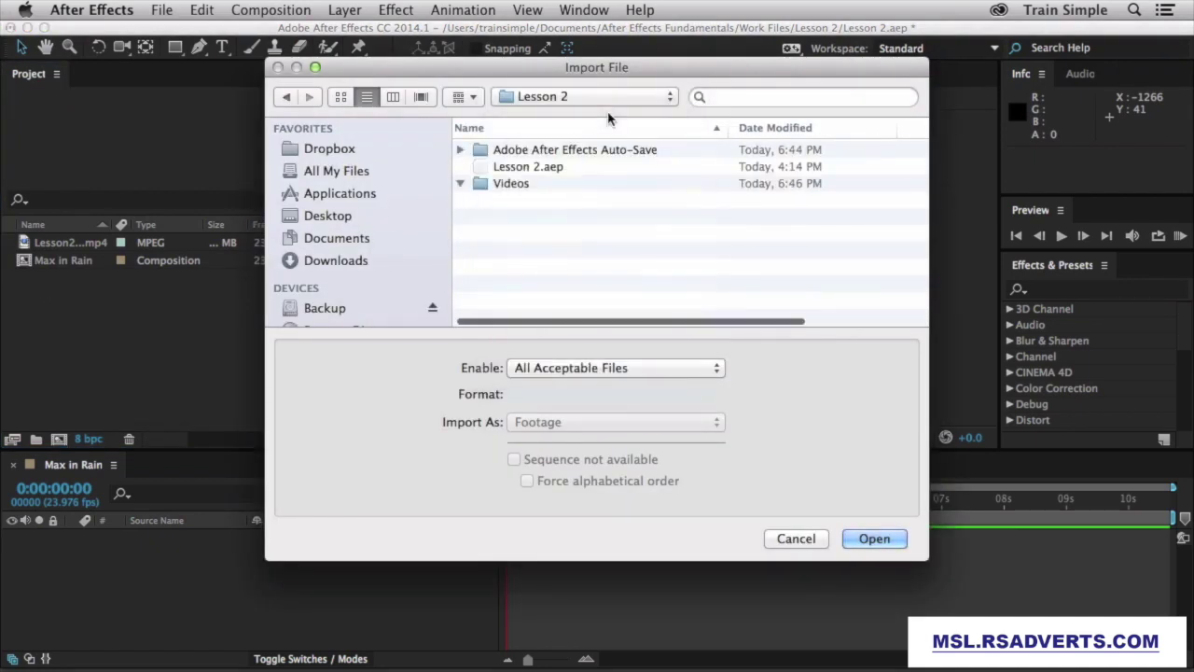
left_click(508, 184)
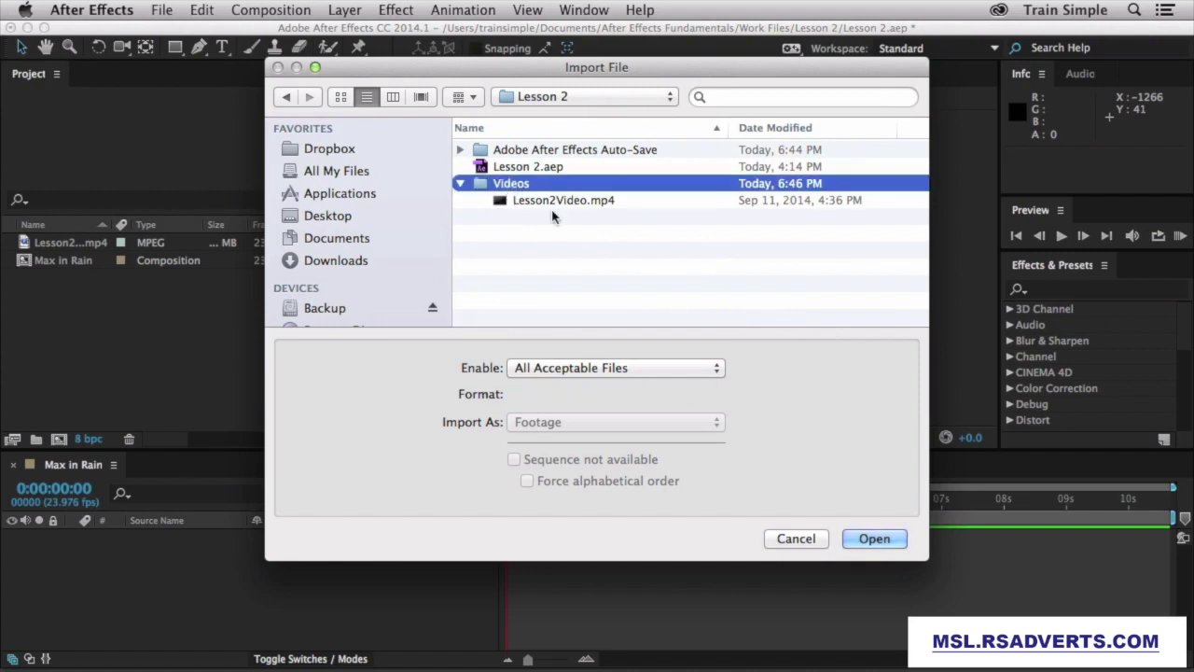
left_click(876, 539)
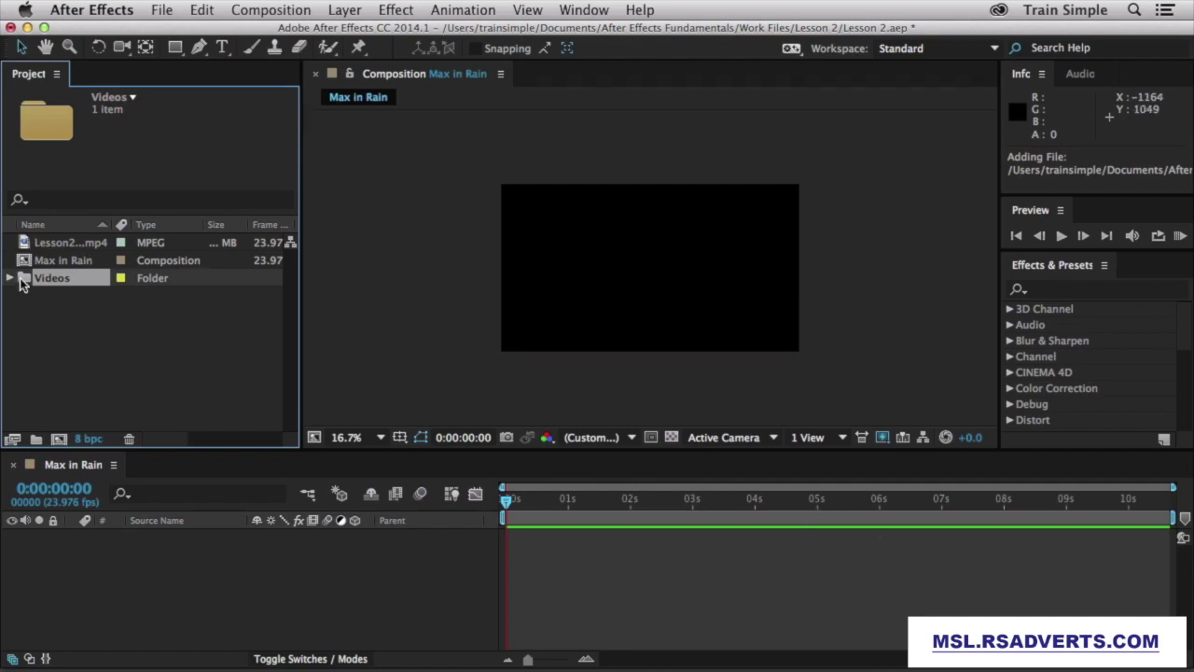
Delete the imported Videos folder together with its contents from the project.
key("Delete")
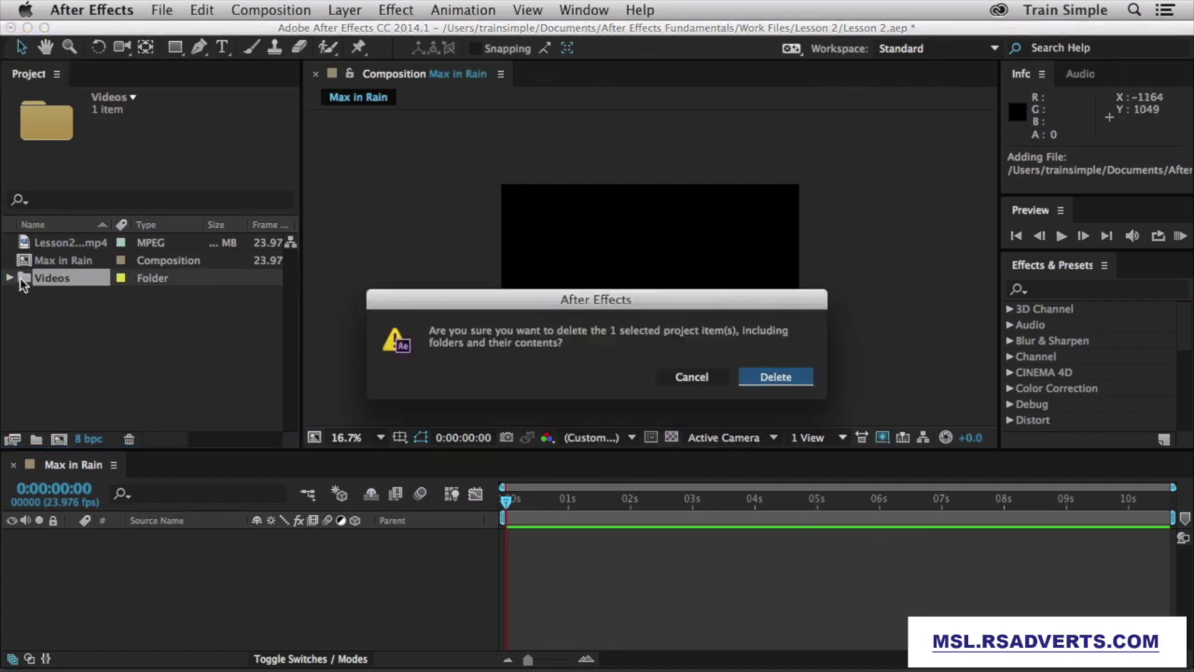
left_click(803, 378)
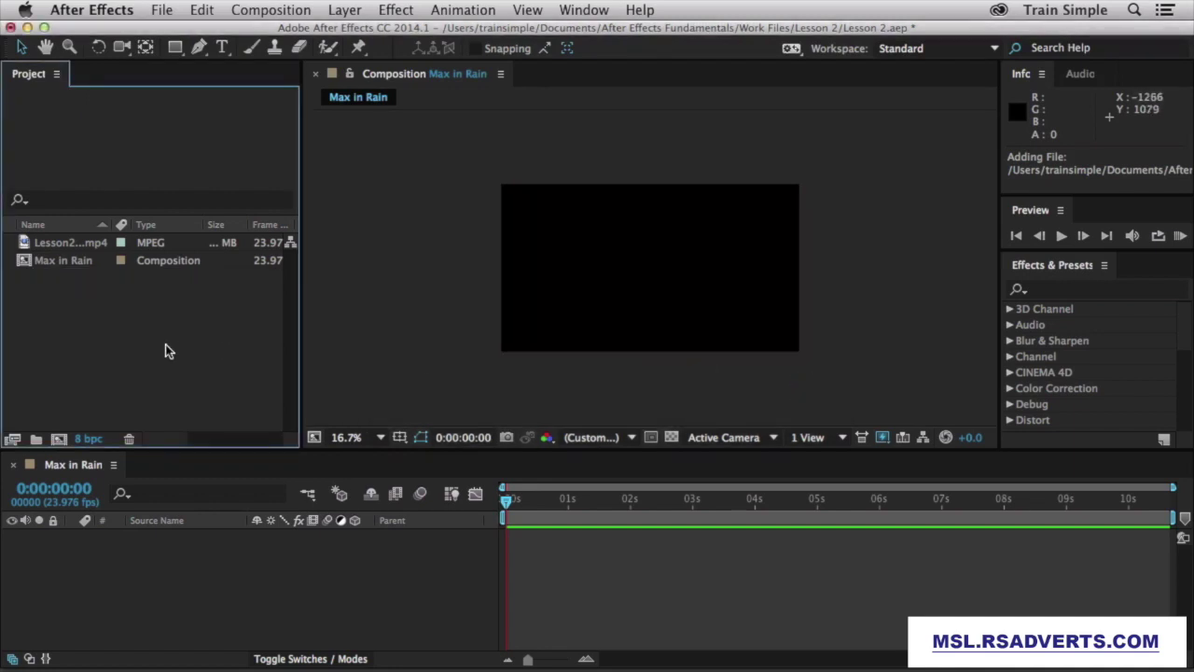
left_click(102, 242)
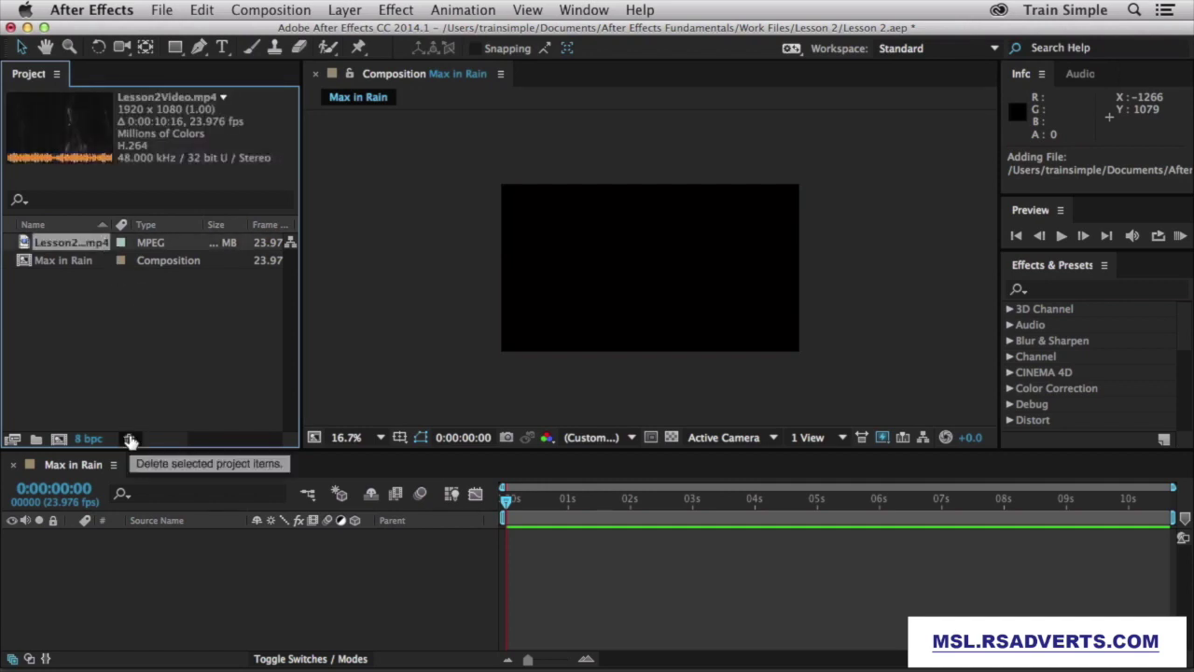
left_click(180, 382)
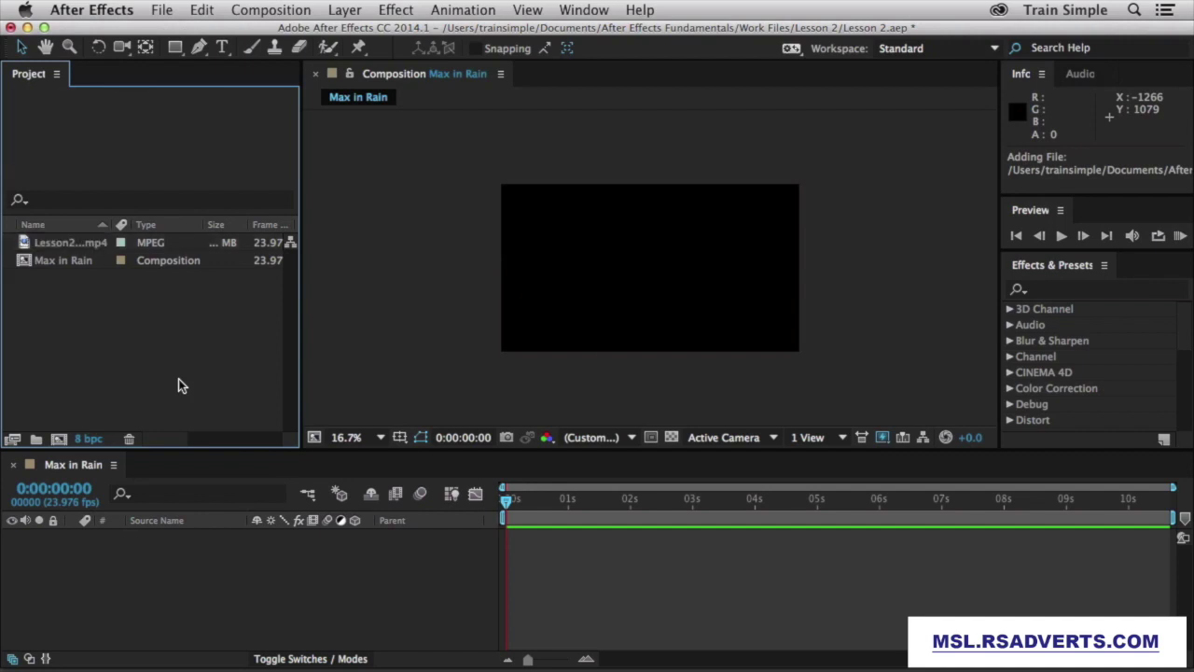
Rename the Lesson2Video.mp4 footage item in the project as "Max Draws Gun".
left_click(85, 243)
right_click(85, 243)
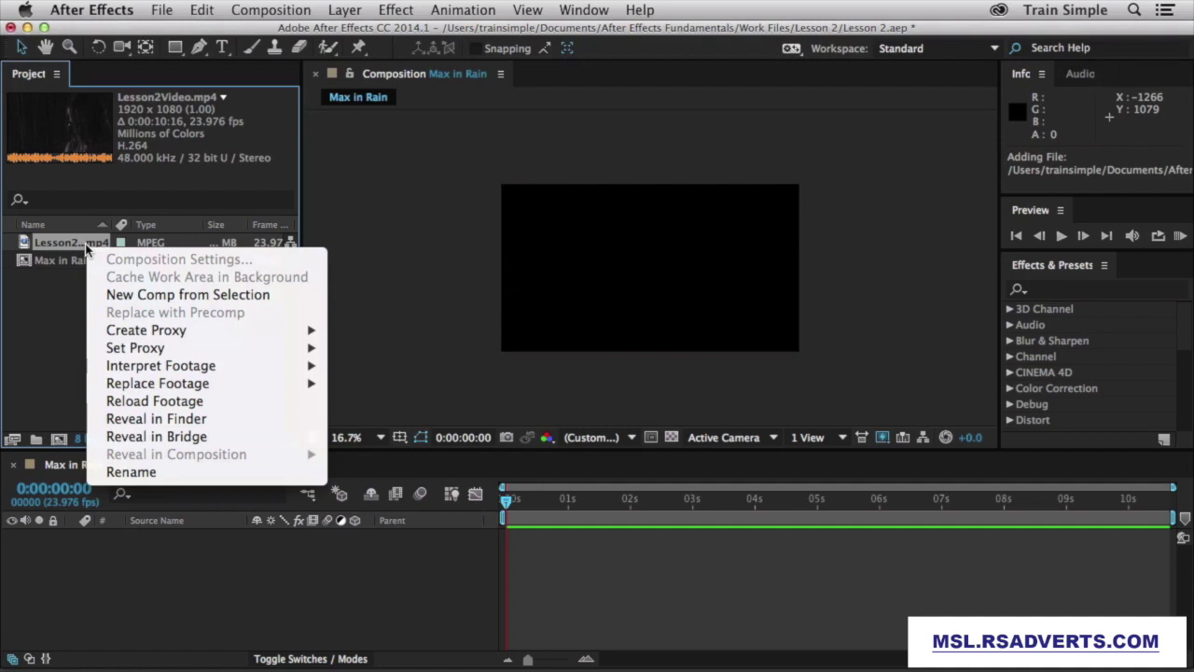
left_click(156, 474)
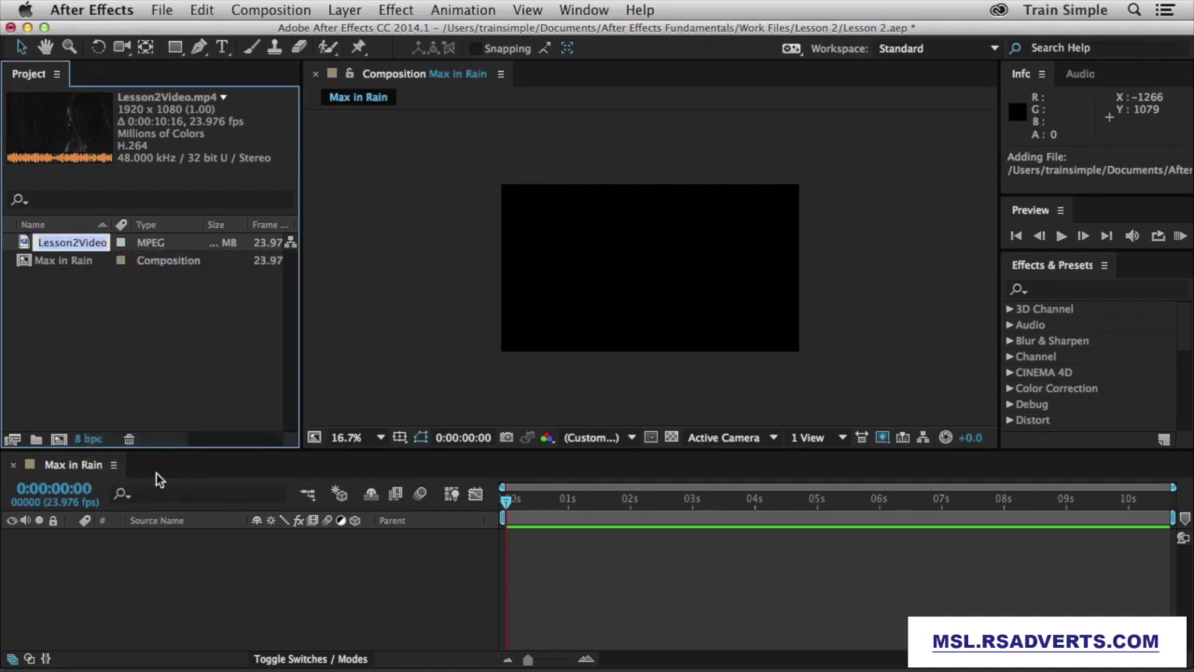
type("Mac")
key("BackSpace")
type("x Draws Gun")
key("Return")
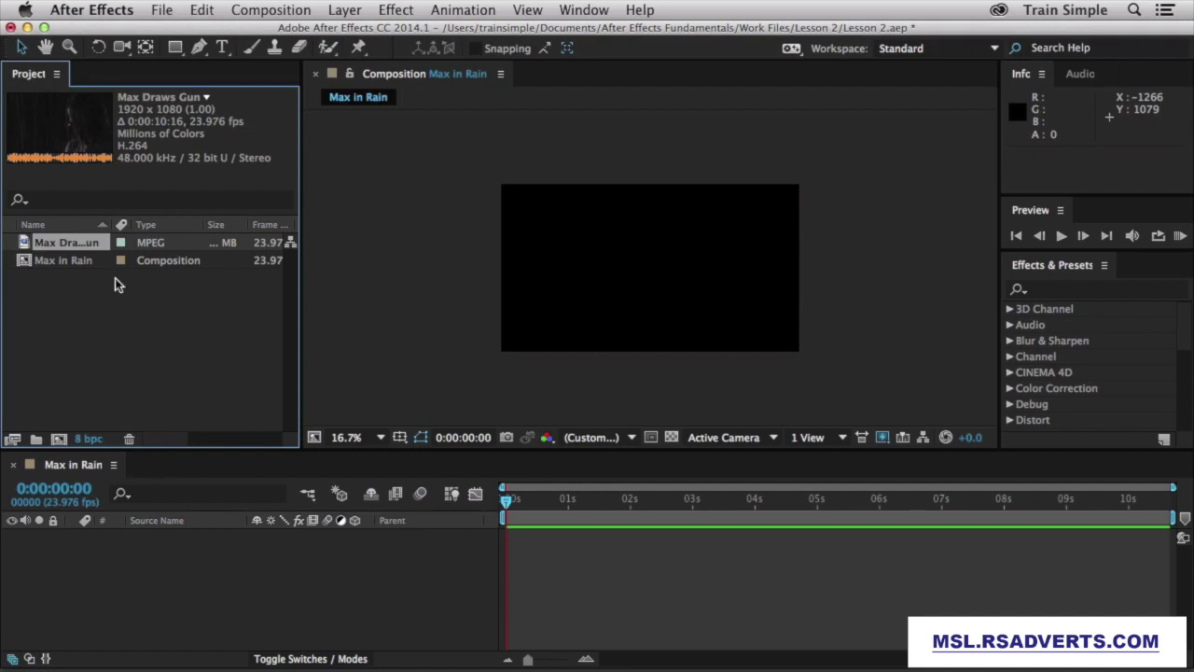
Reveal the source file of the Max Draws Gun footage in Finder and return to the After Effects project.
right_click(79, 245)
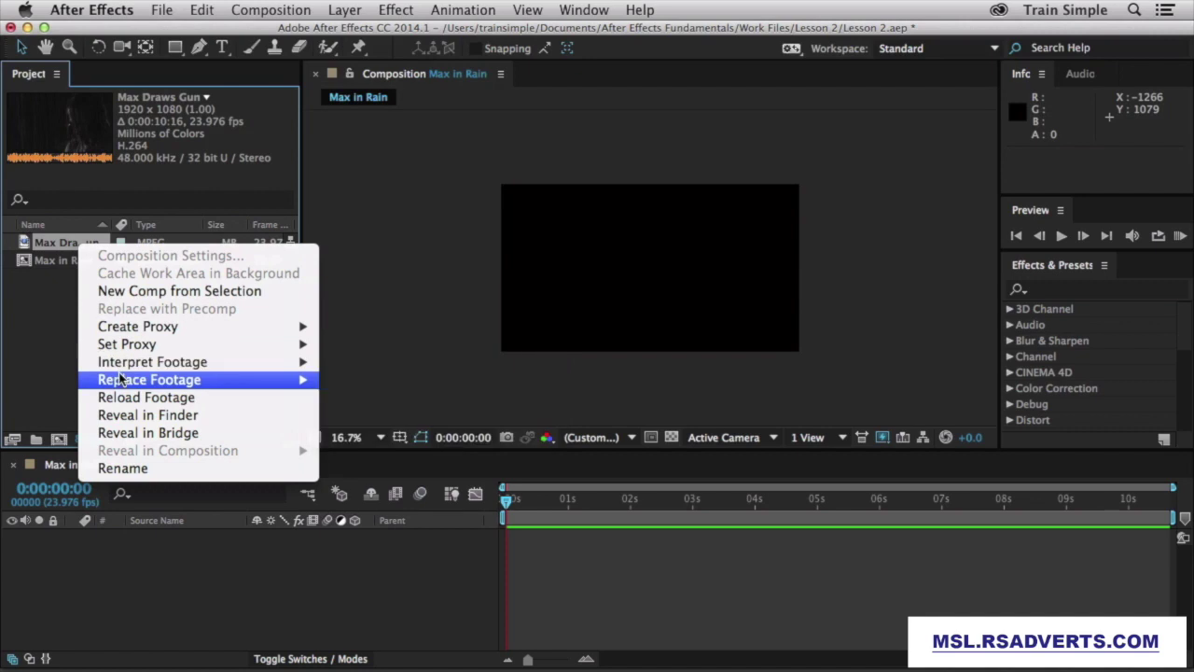
mouse_move(120, 379)
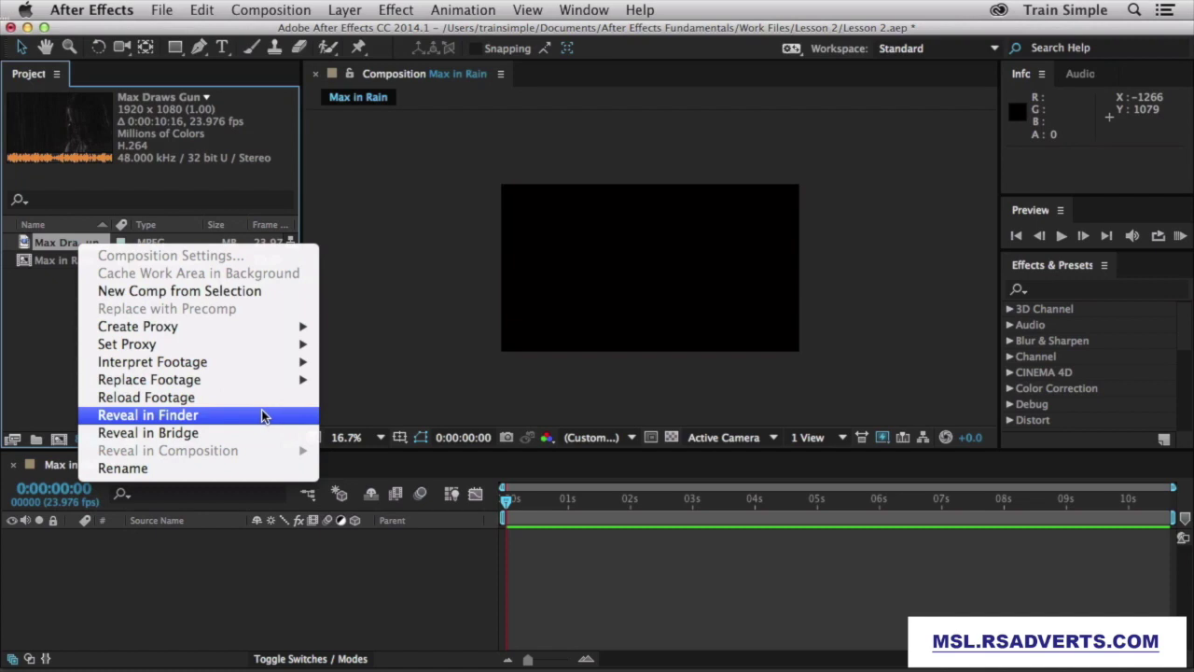
left_click(184, 420)
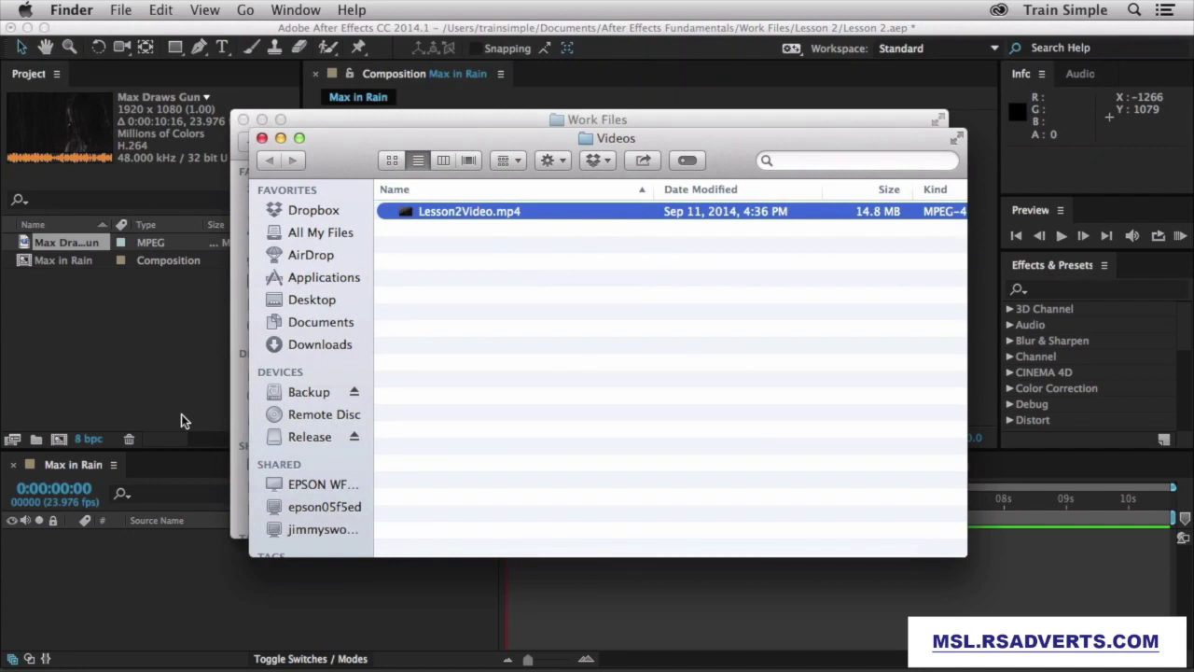
left_click(196, 383)
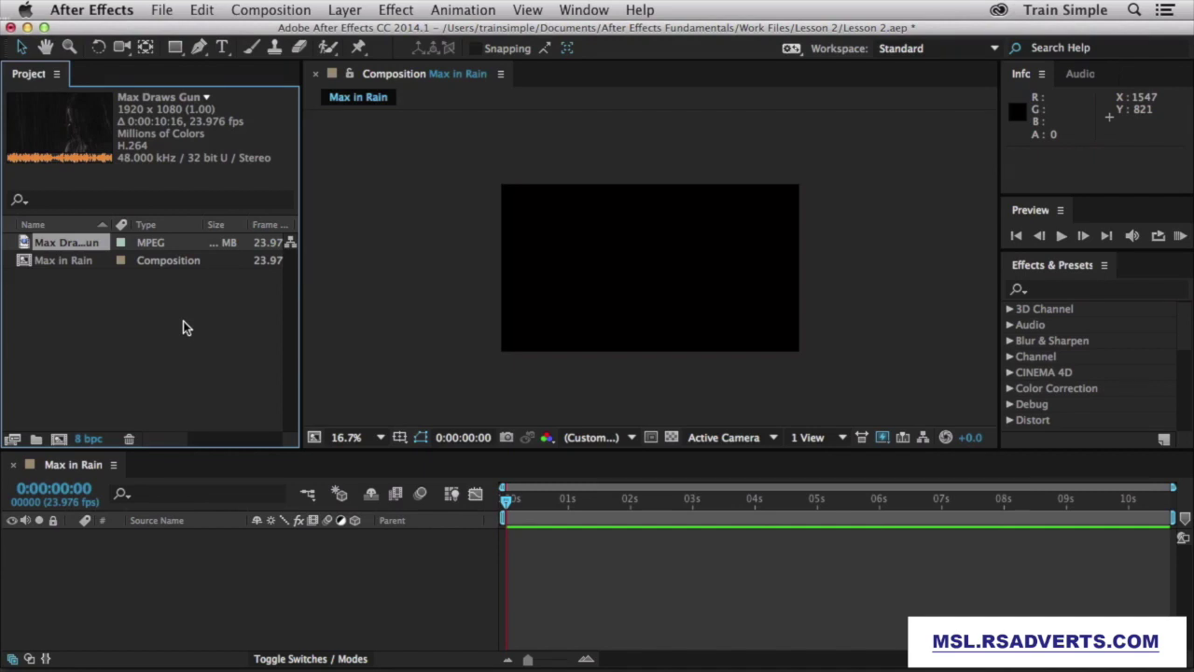
Set the label color of the Max Draws Gun footage to Red.
left_click(121, 245)
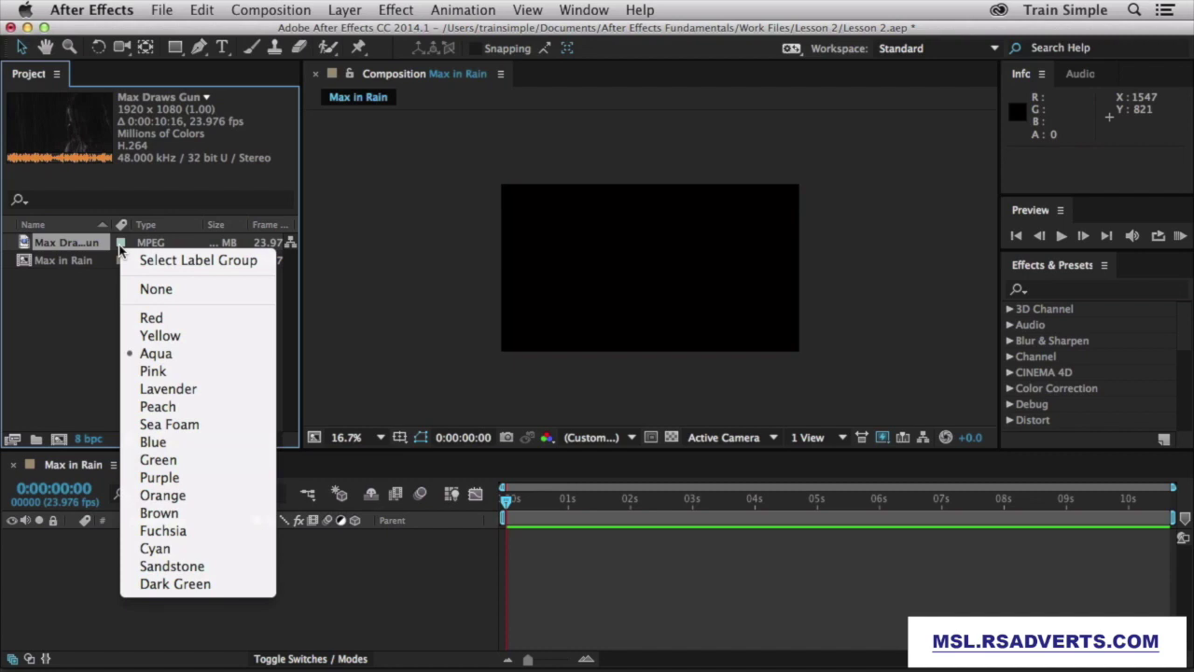
left_click(165, 313)
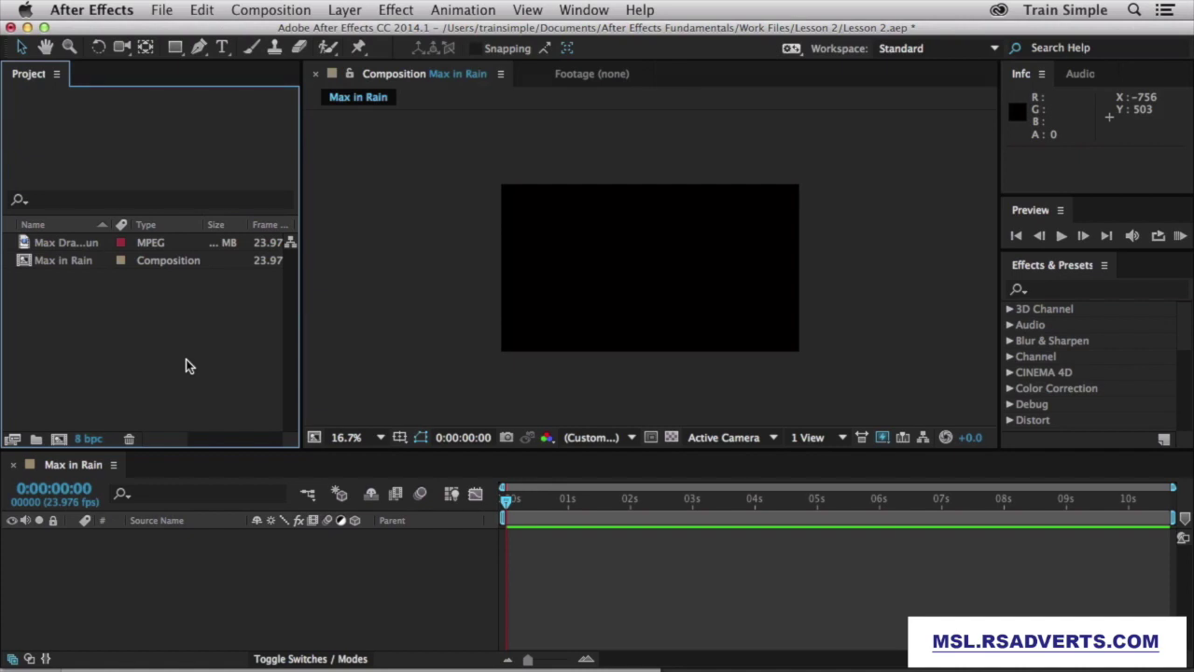
Import PhotoshopFile.psd from the Lesson 2 Images folder as Composition - Retain Layer Sizes with Editable Layer Styles.
double_click(185, 360)
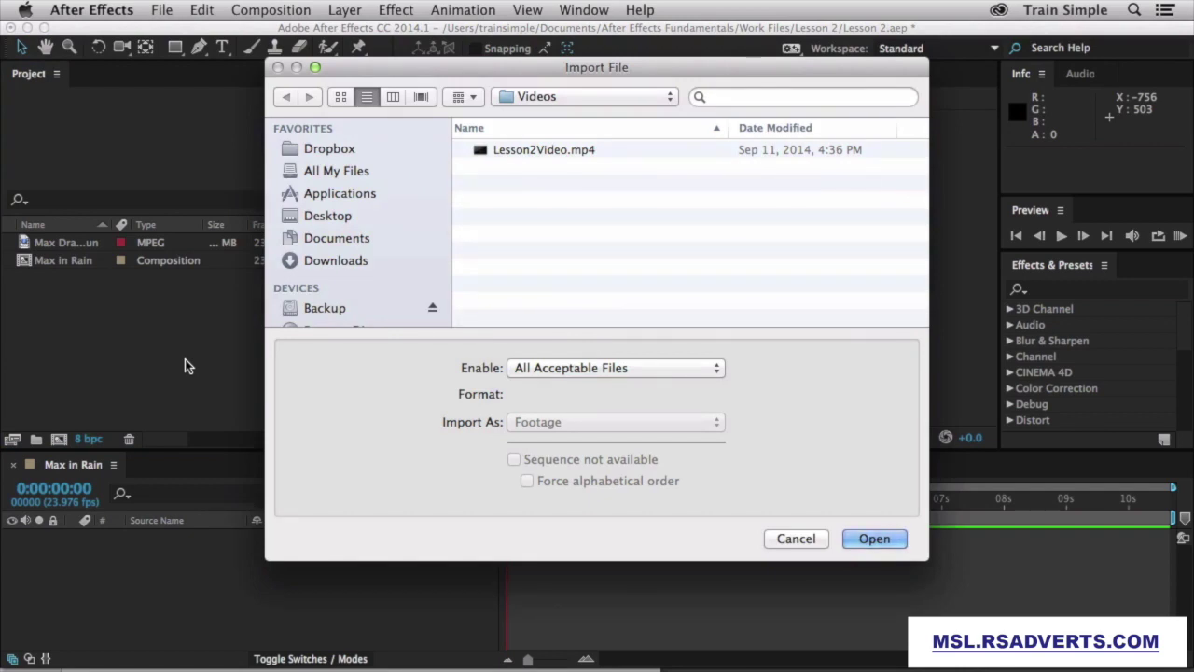
left_click(553, 103)
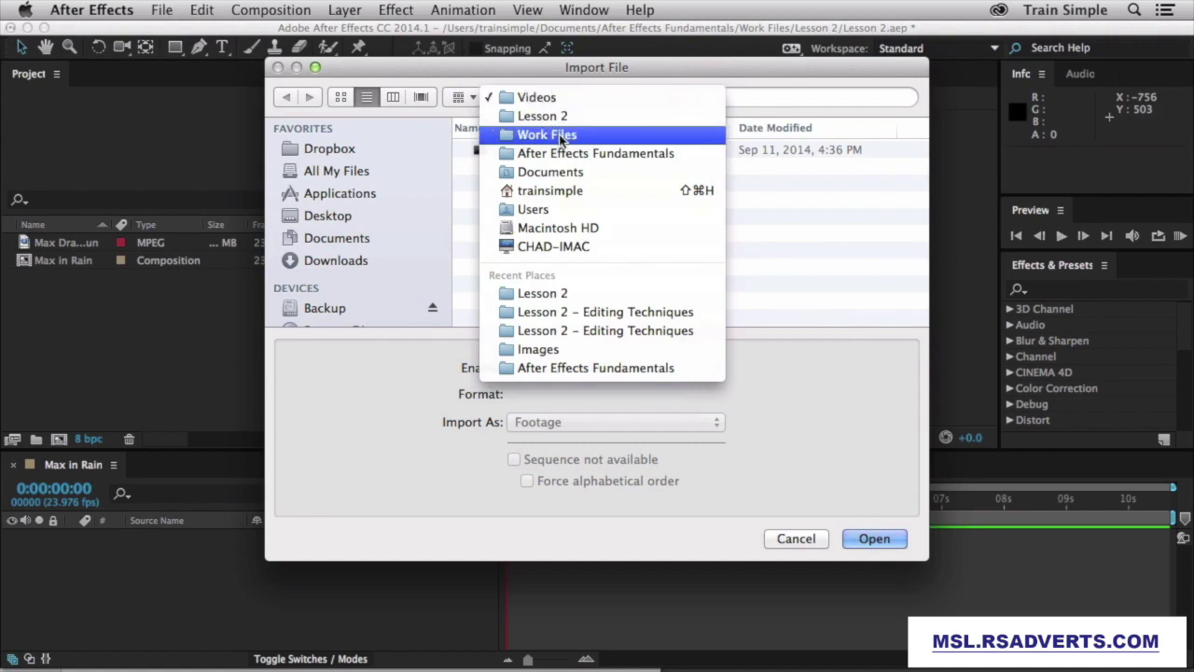
left_click(561, 139)
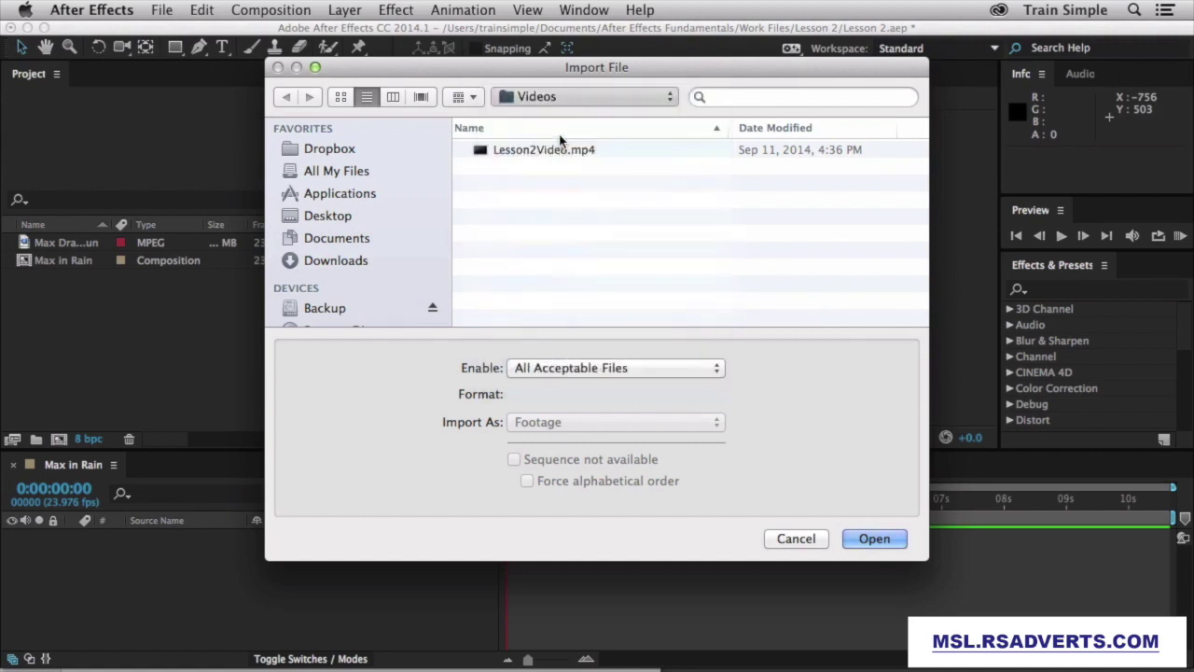
double_click(507, 159)
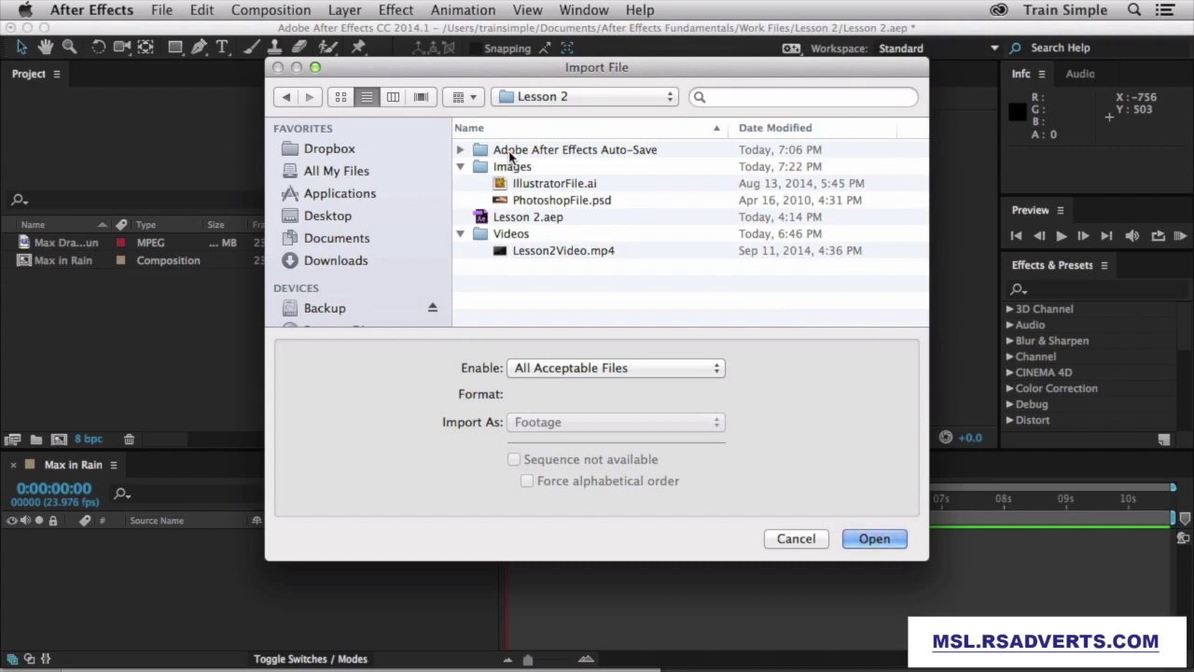
left_click(571, 202)
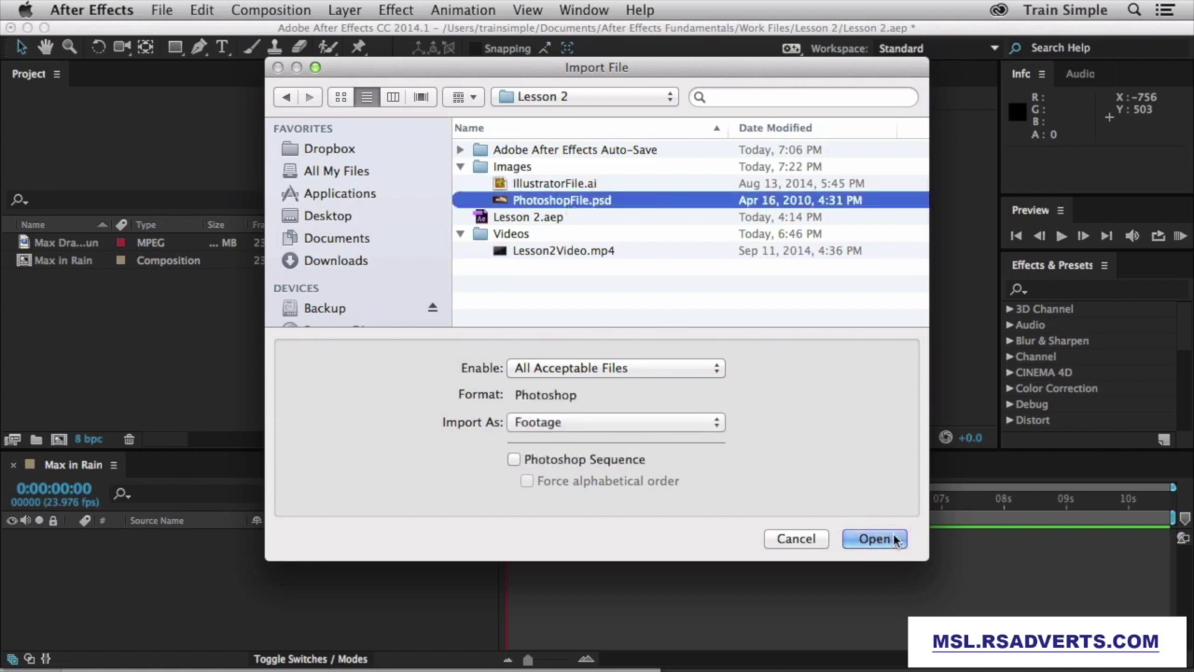
left_click(855, 539)
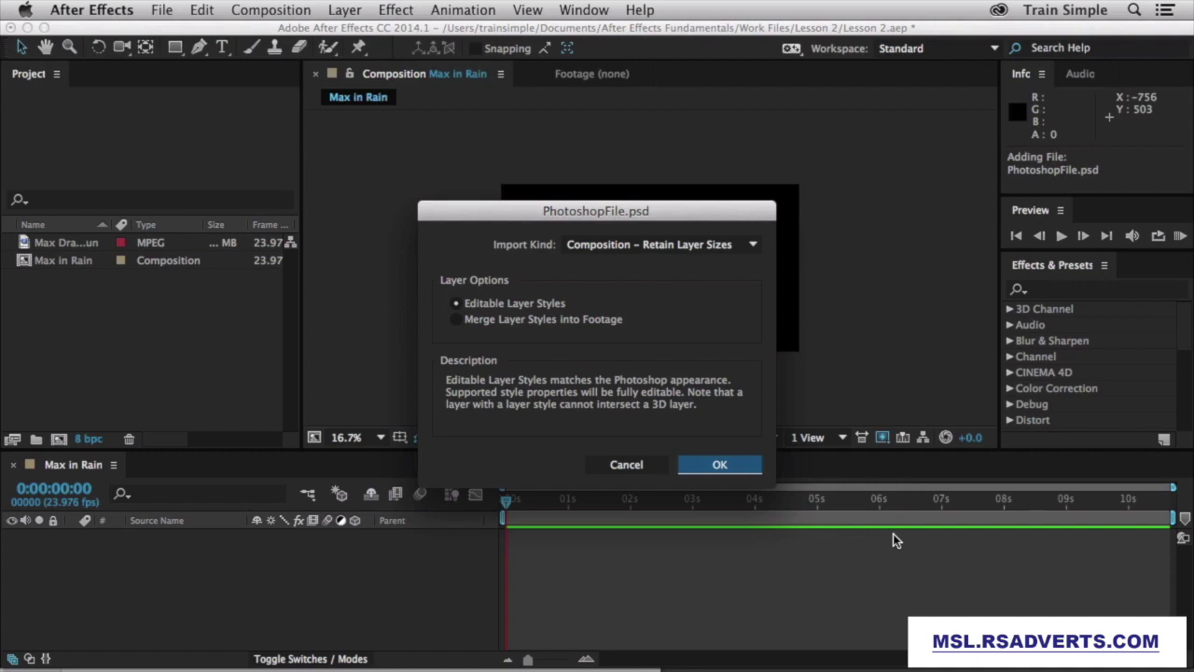
left_click(742, 250)
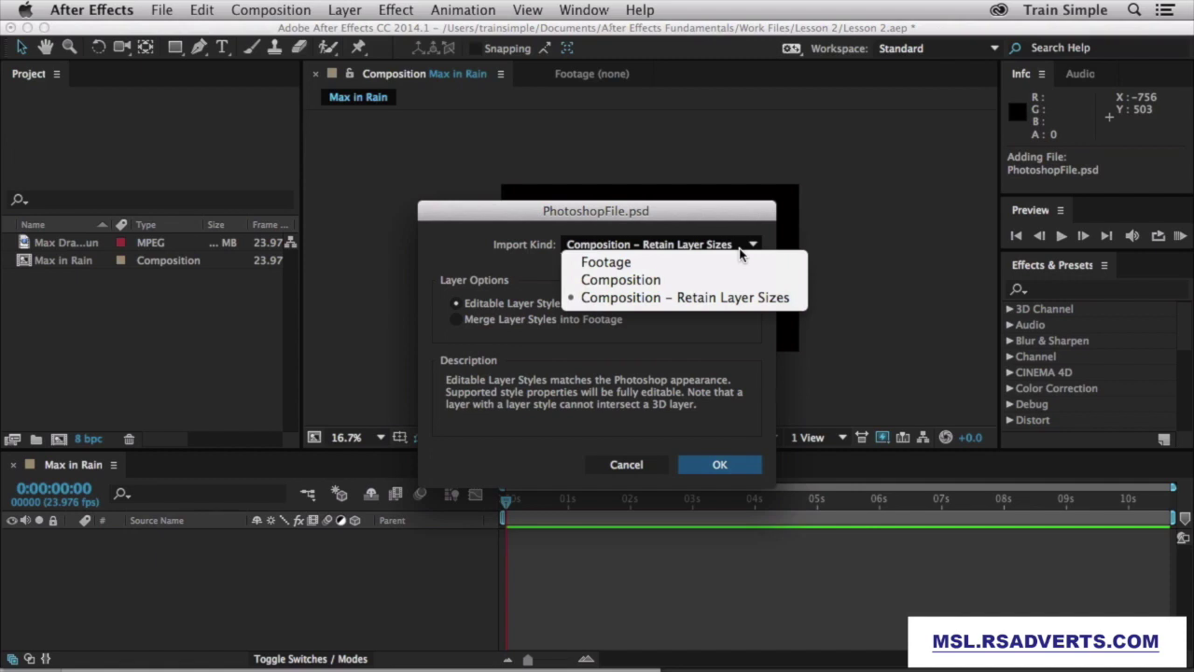
left_click(743, 297)
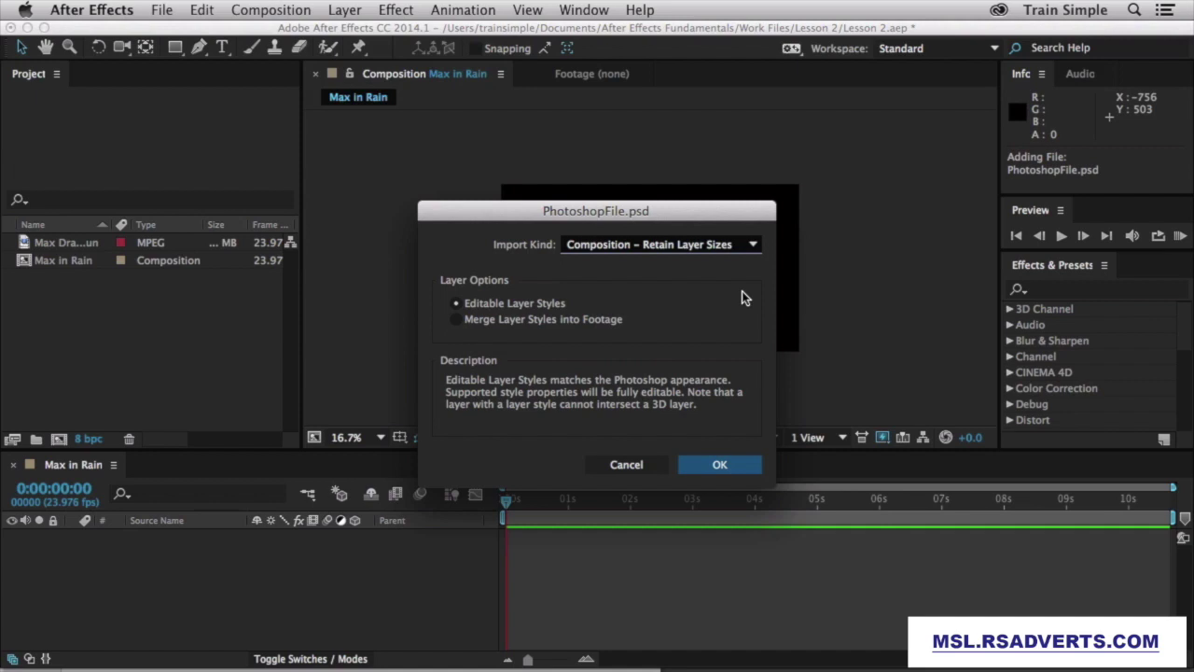
left_click(734, 469)
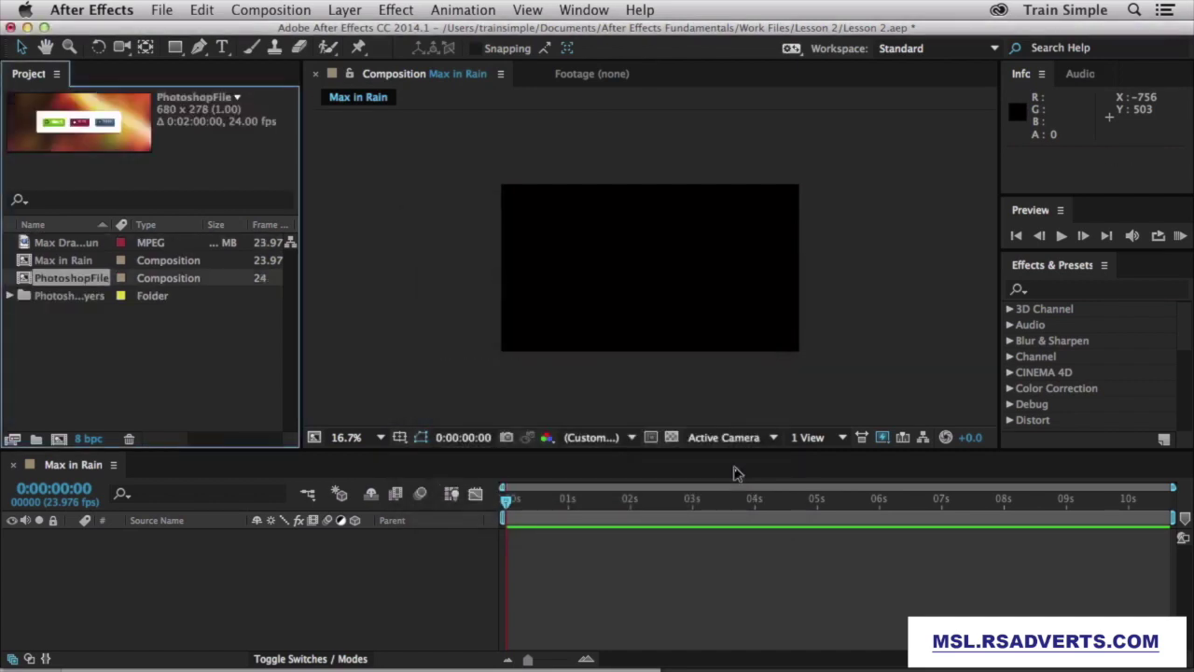
Inspect the contents of the PhotoshopFile Layers folder and open the PhotoshopFile composition to view its layers.
left_click(9, 297)
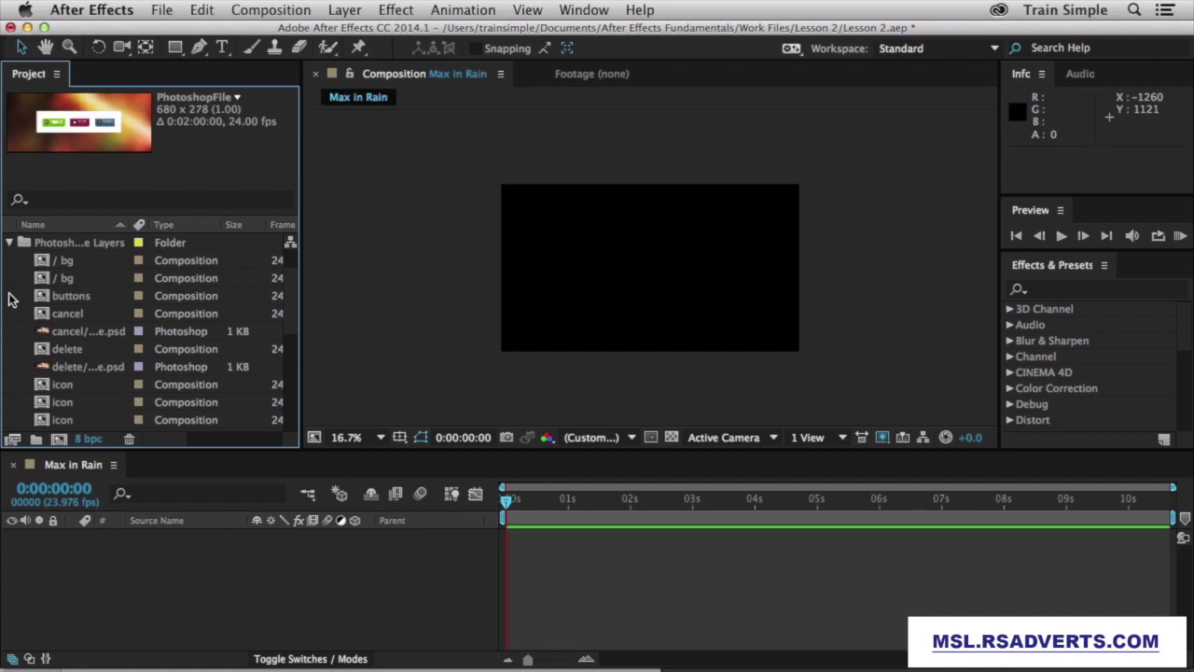
left_click(9, 243)
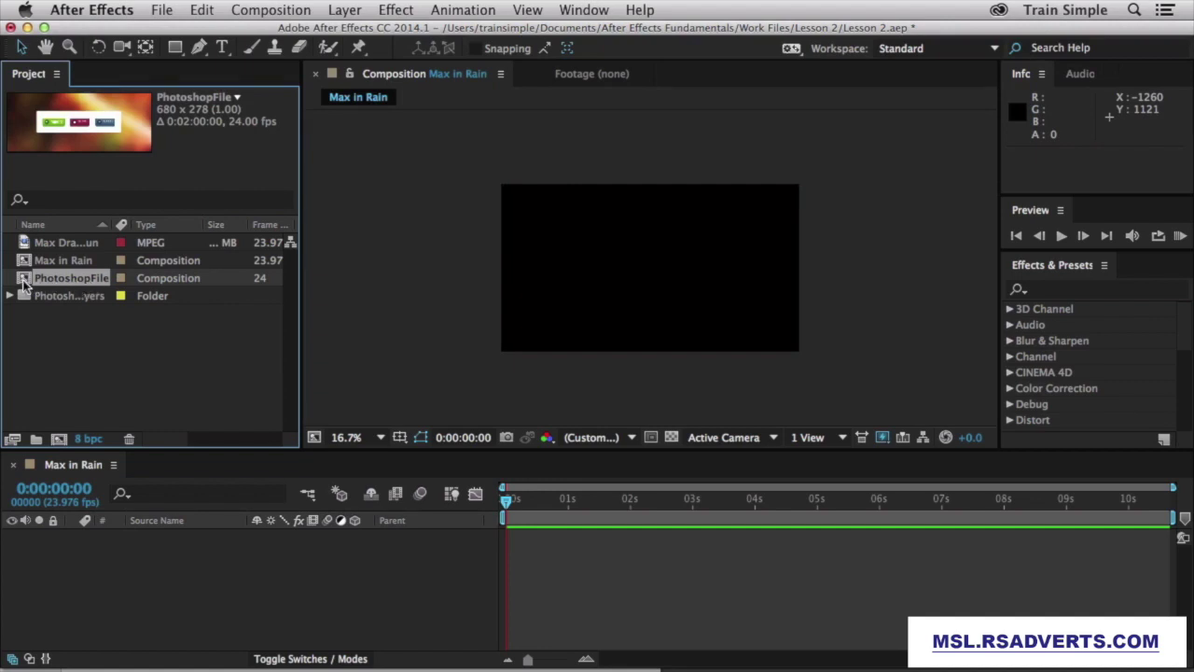
double_click(23, 285)
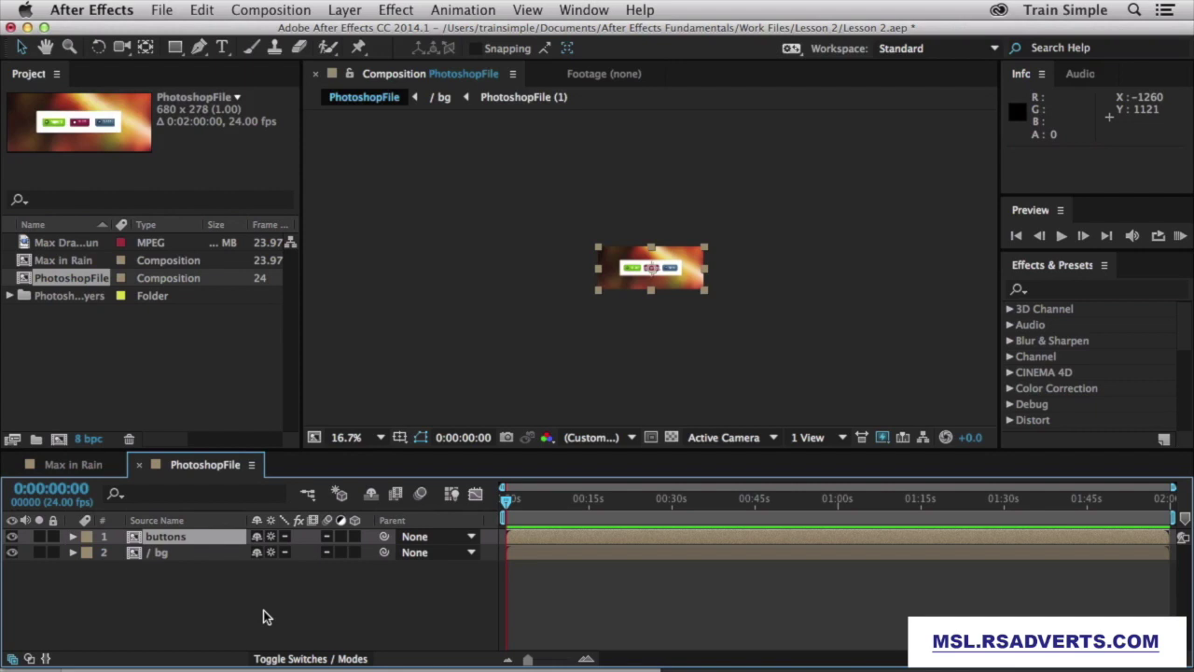
Delete the PhotoshopFile Layers folder with its contents and the PhotoshopFile composition from the project.
left_click(56, 295)
key("Delete")
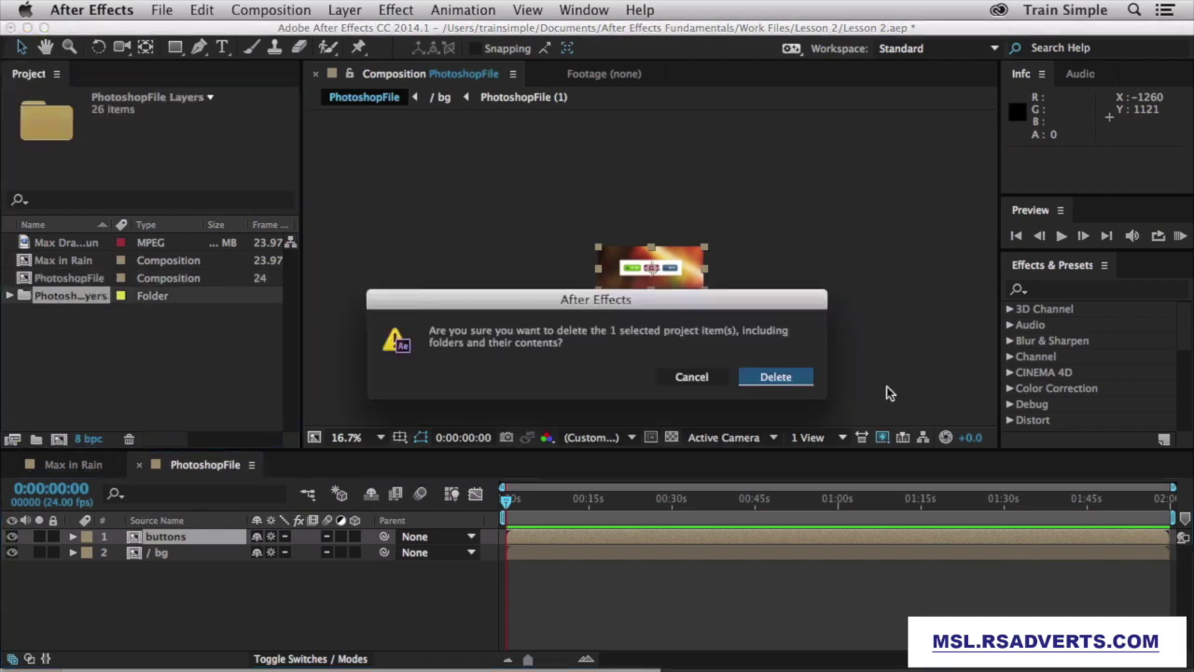
left_click(775, 377)
left_click(80, 279)
key("Delete")
Import IllustratorFile.ai from the Images folder into the project as footage.
right_click(177, 319)
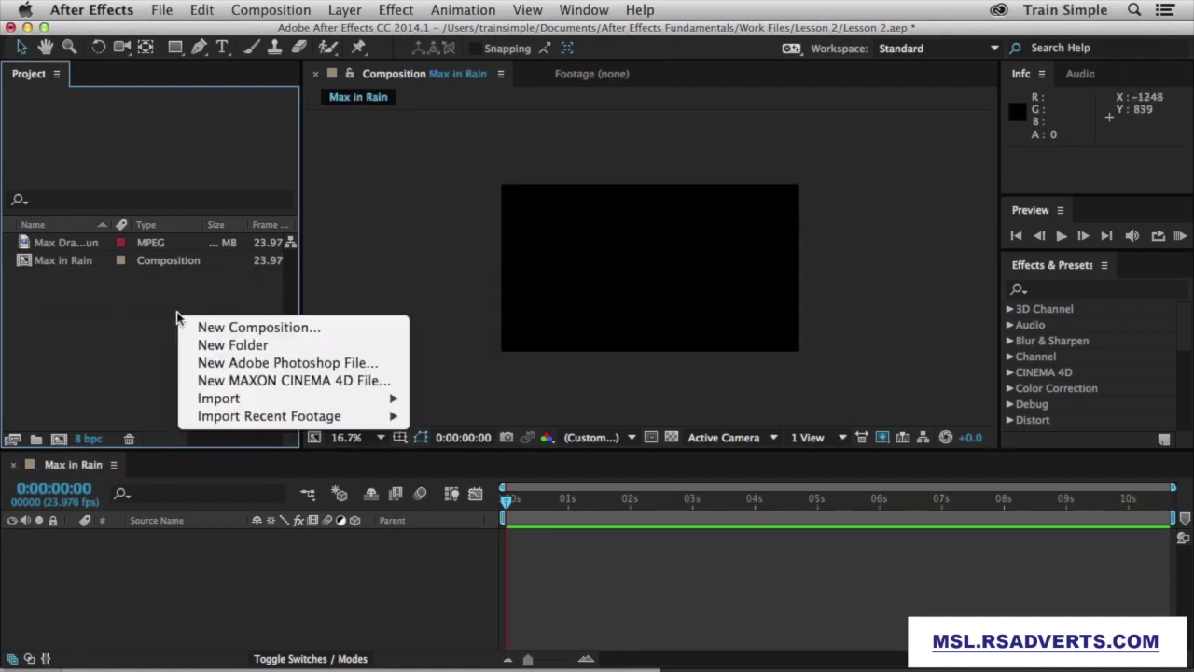
mouse_move(283, 401)
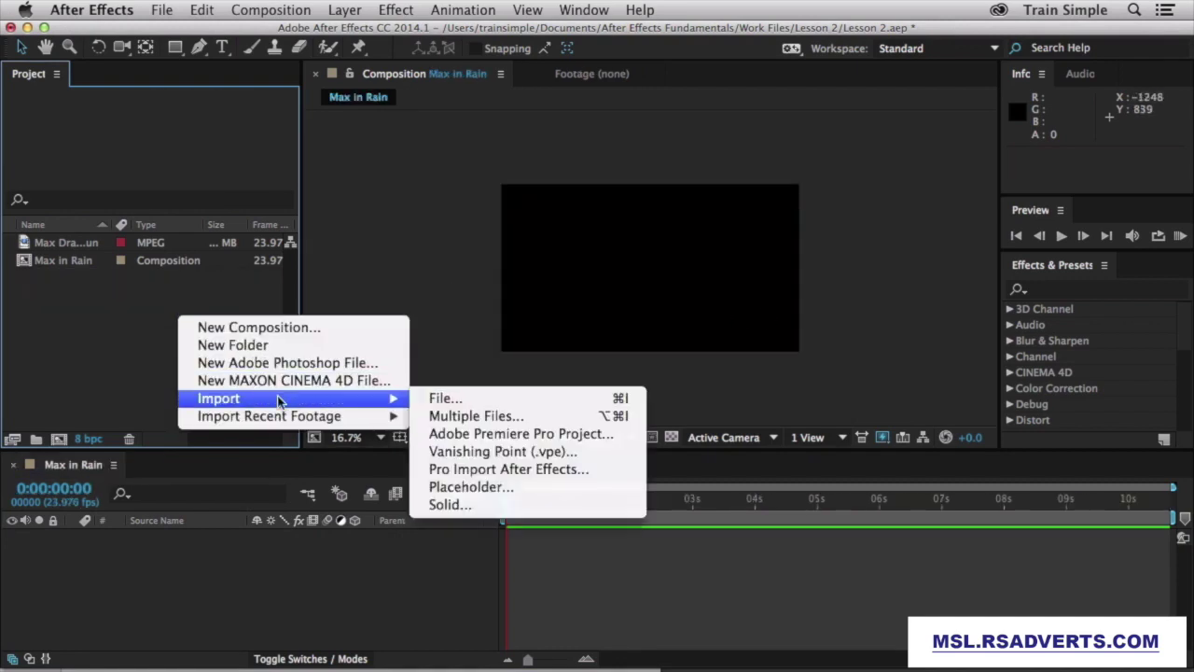
left_click(465, 399)
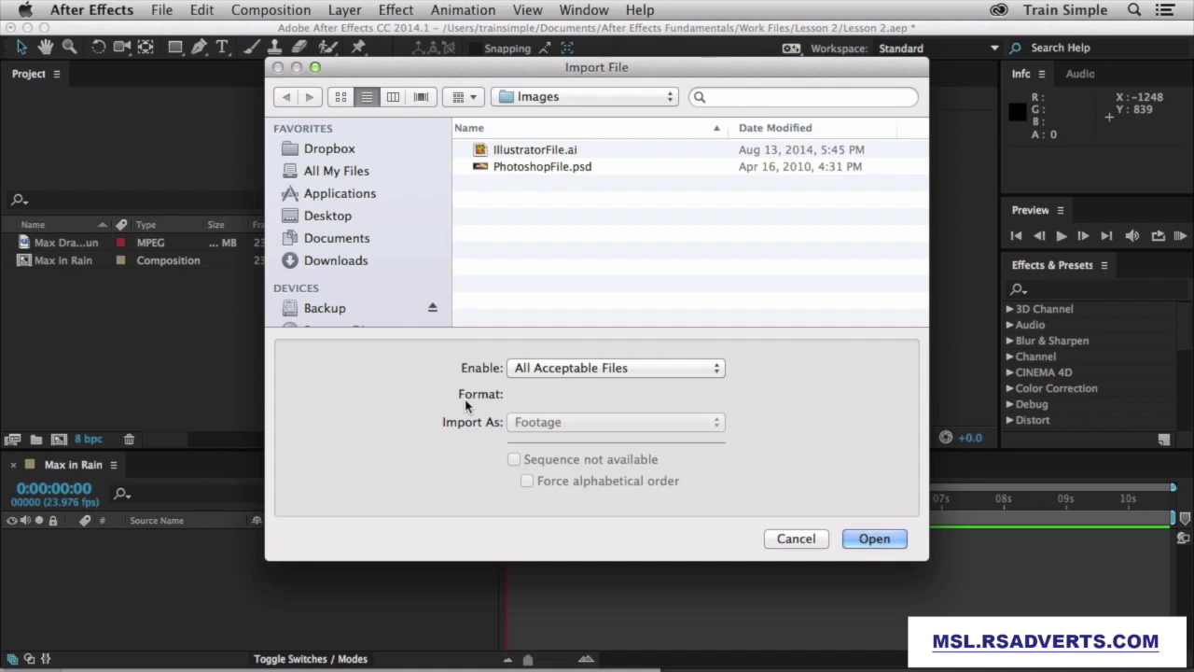
left_click(549, 154)
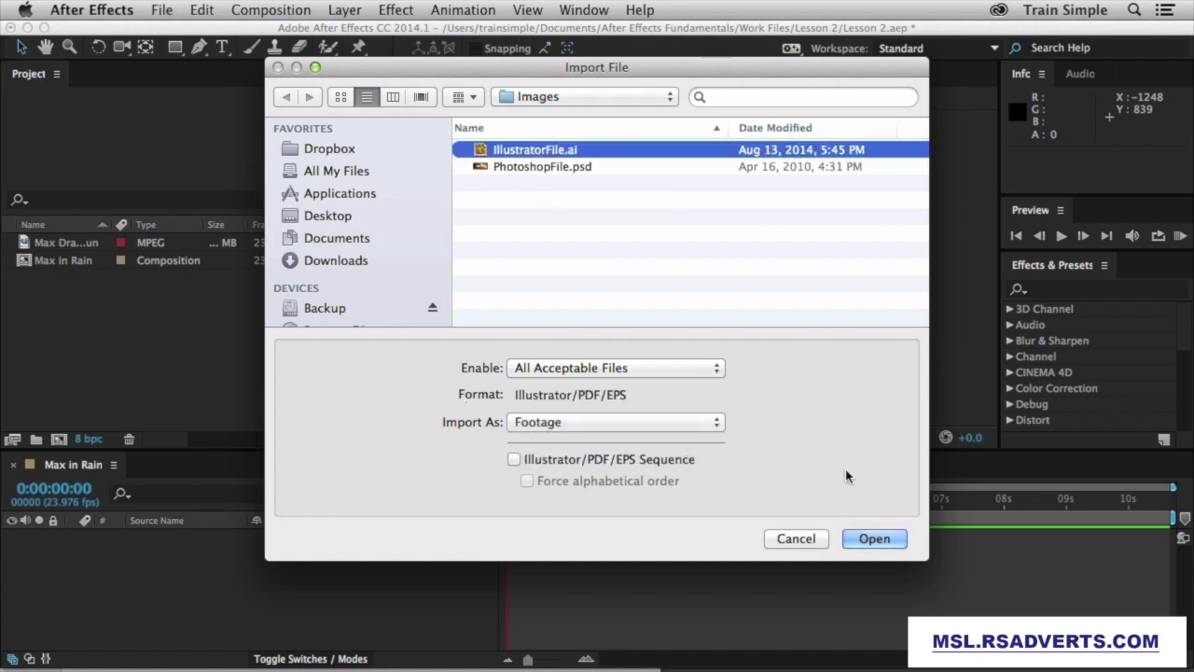
left_click(877, 538)
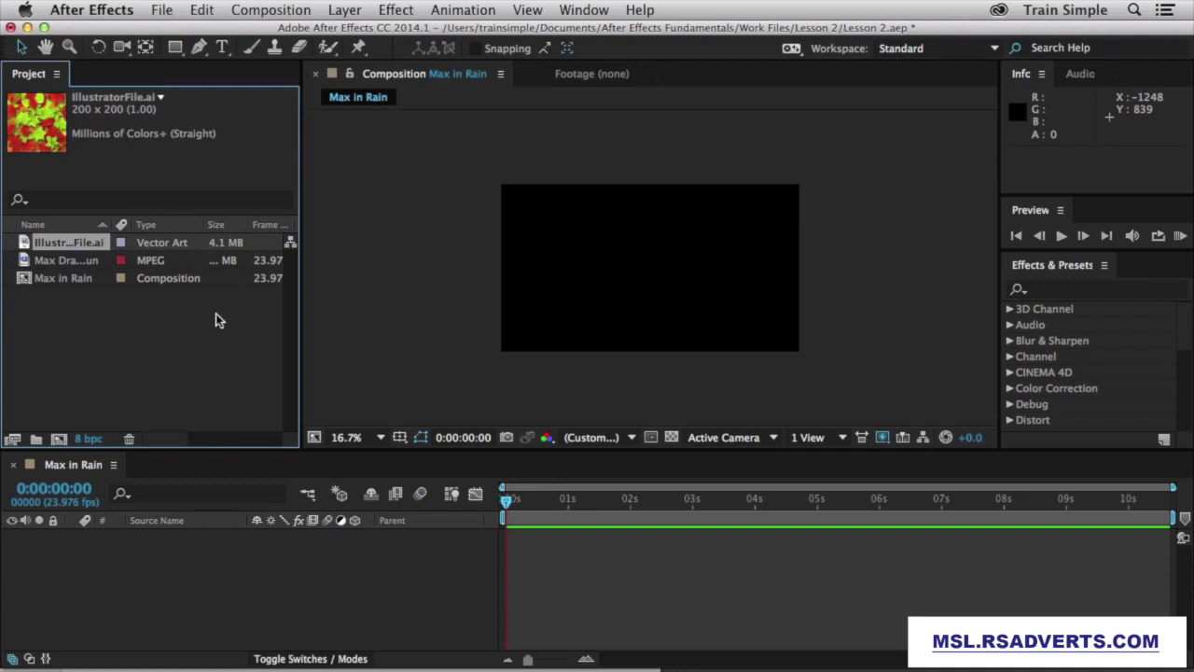
Preview the IllustratorFile.ai footage at its own size, and delete it from the project.
double_click(23, 243)
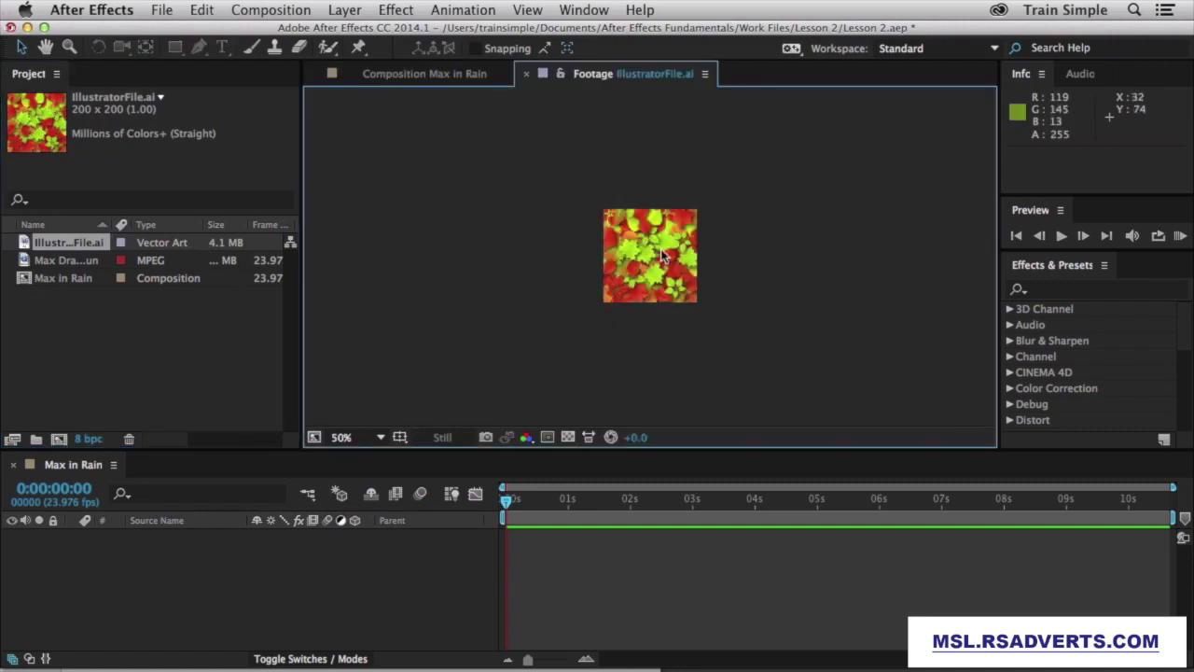
left_click(83, 337)
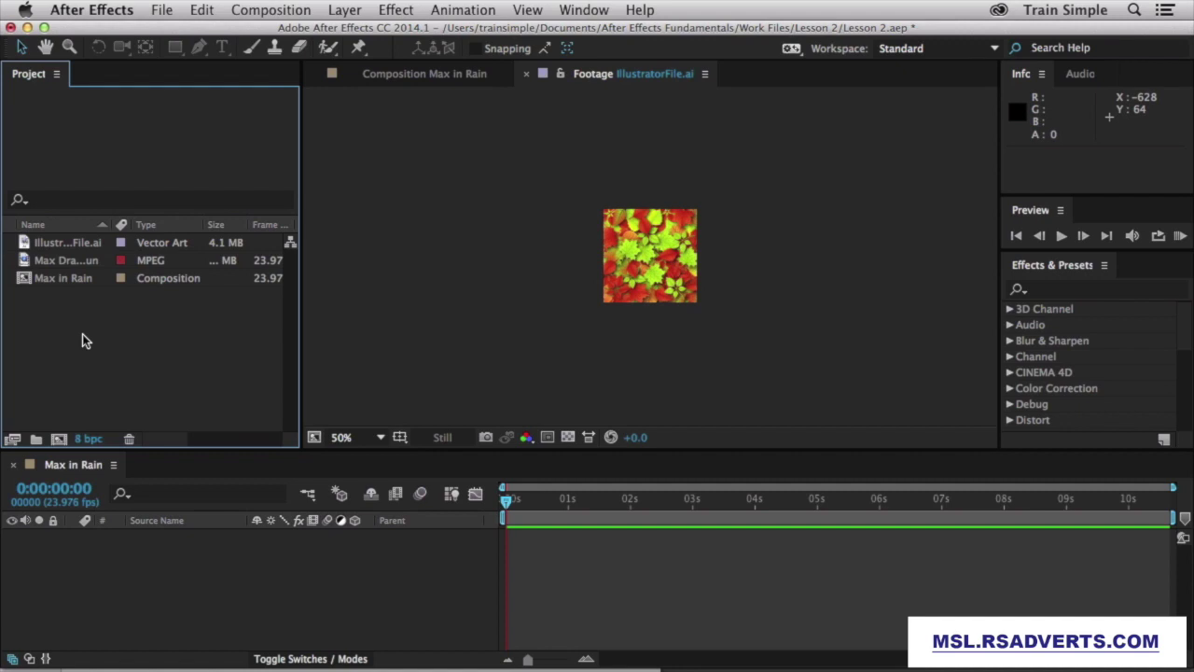
left_click(91, 245)
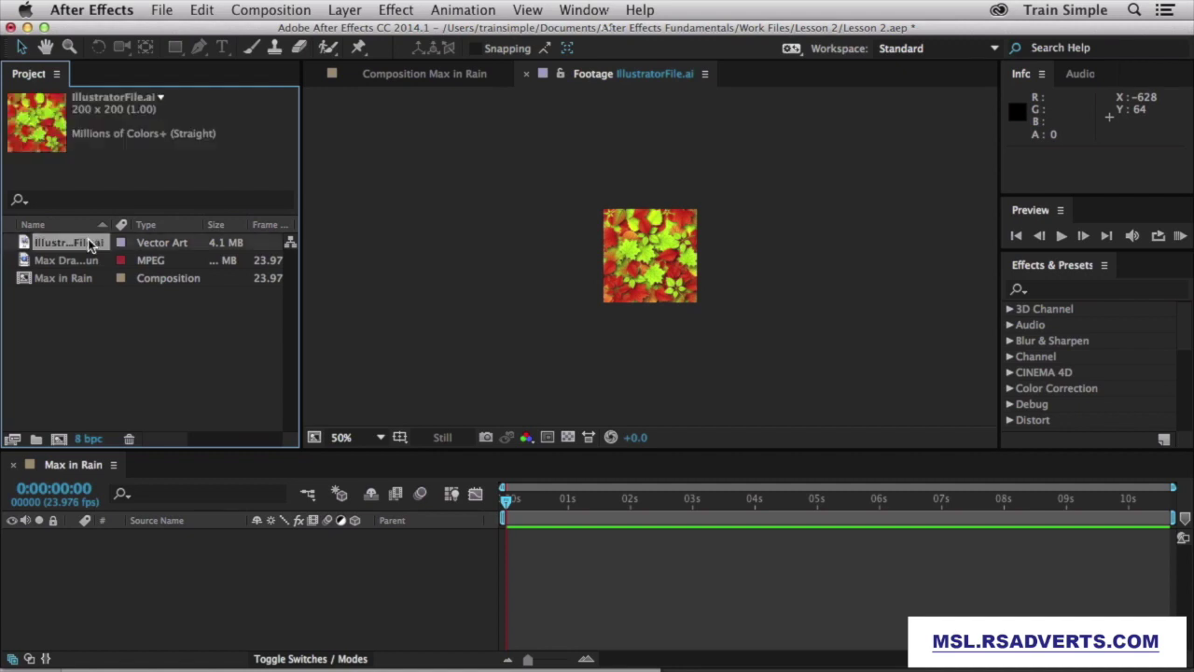
key("Delete")
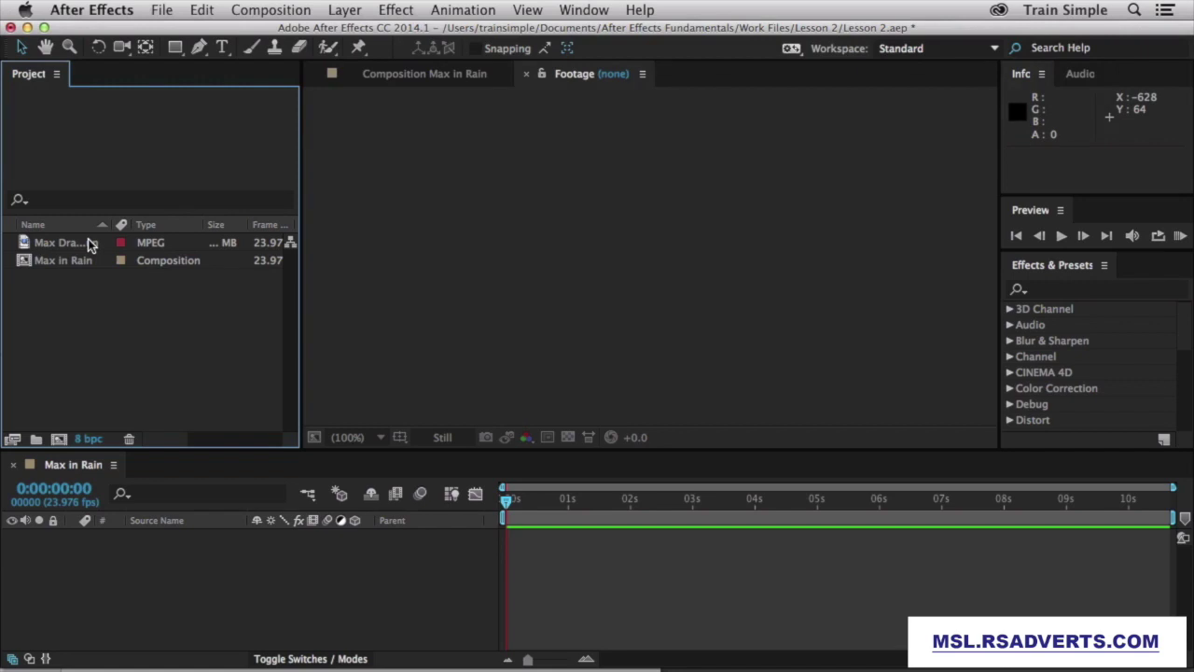
Choose Lesson 2.prproj from Premiere Building's Lesson 2 - Editing Techniques folder in Documents for import as an Adobe Premiere Pro project.
right_click(92, 292)
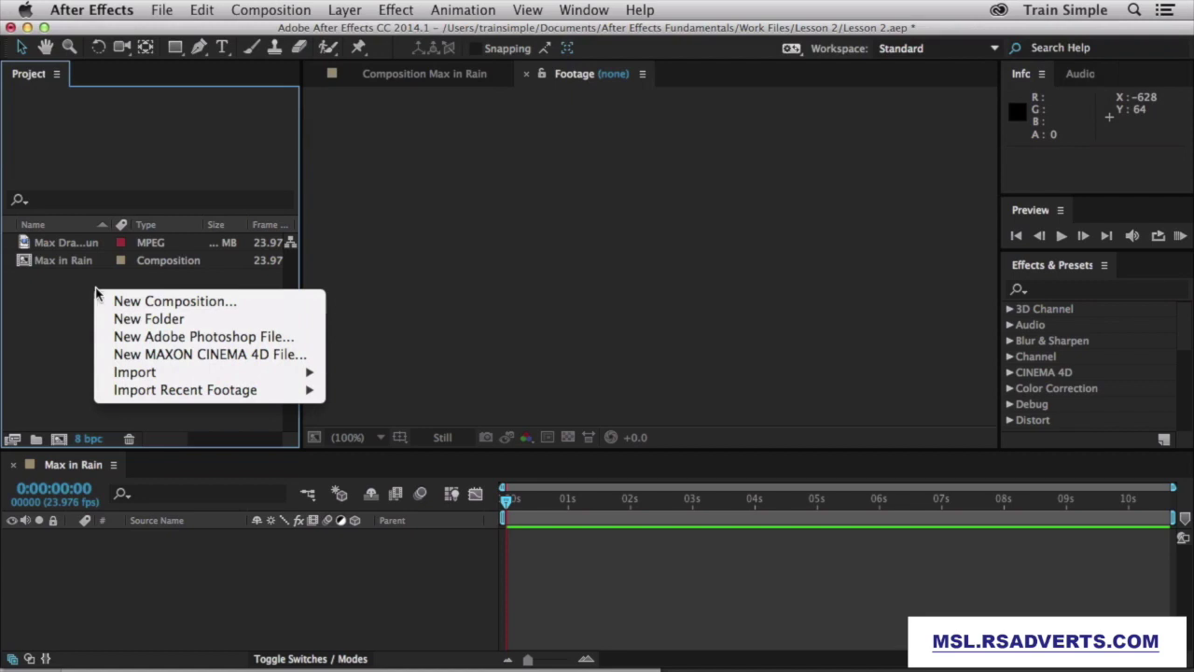
mouse_move(190, 374)
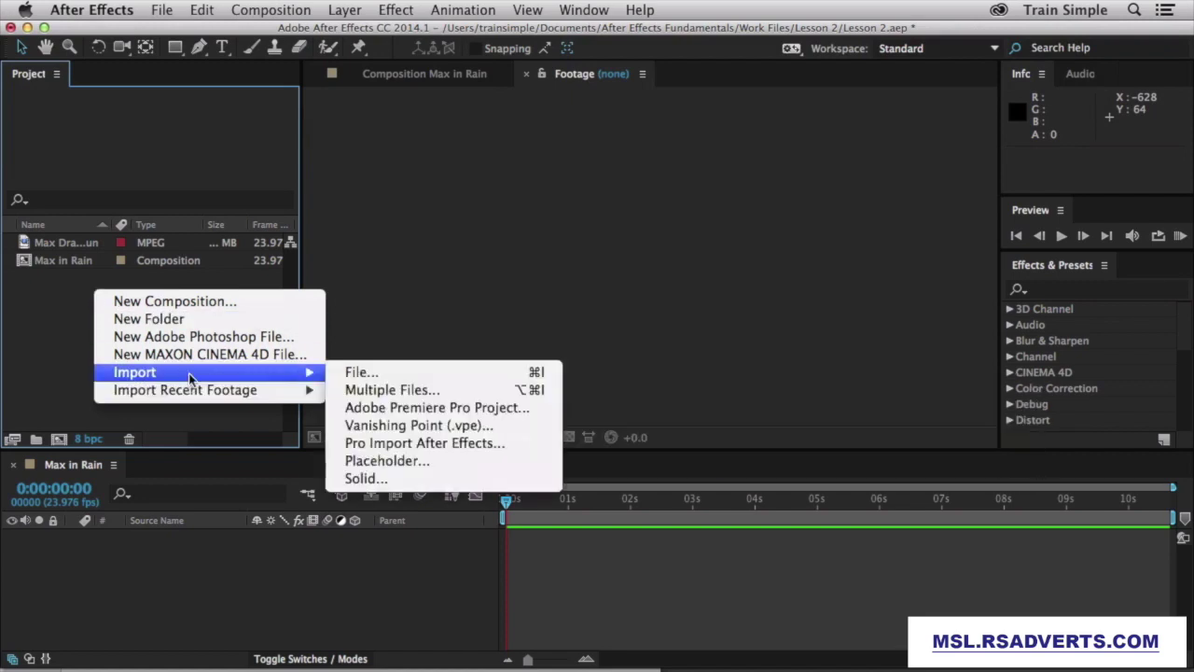
left_click(417, 409)
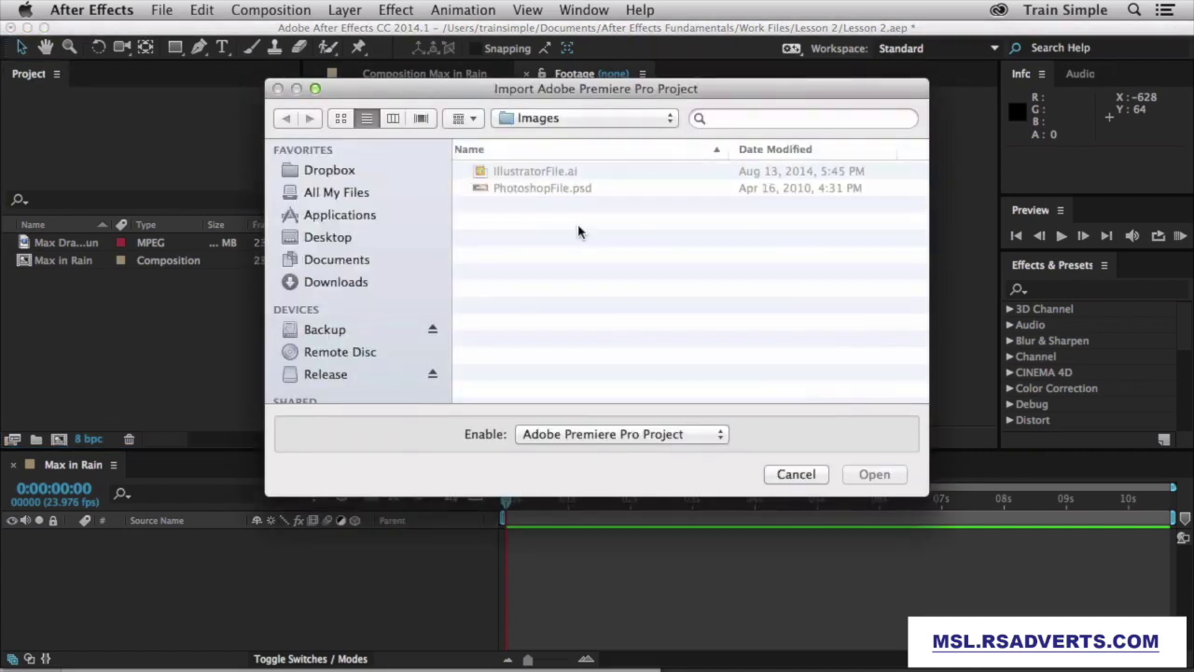
left_click(588, 123)
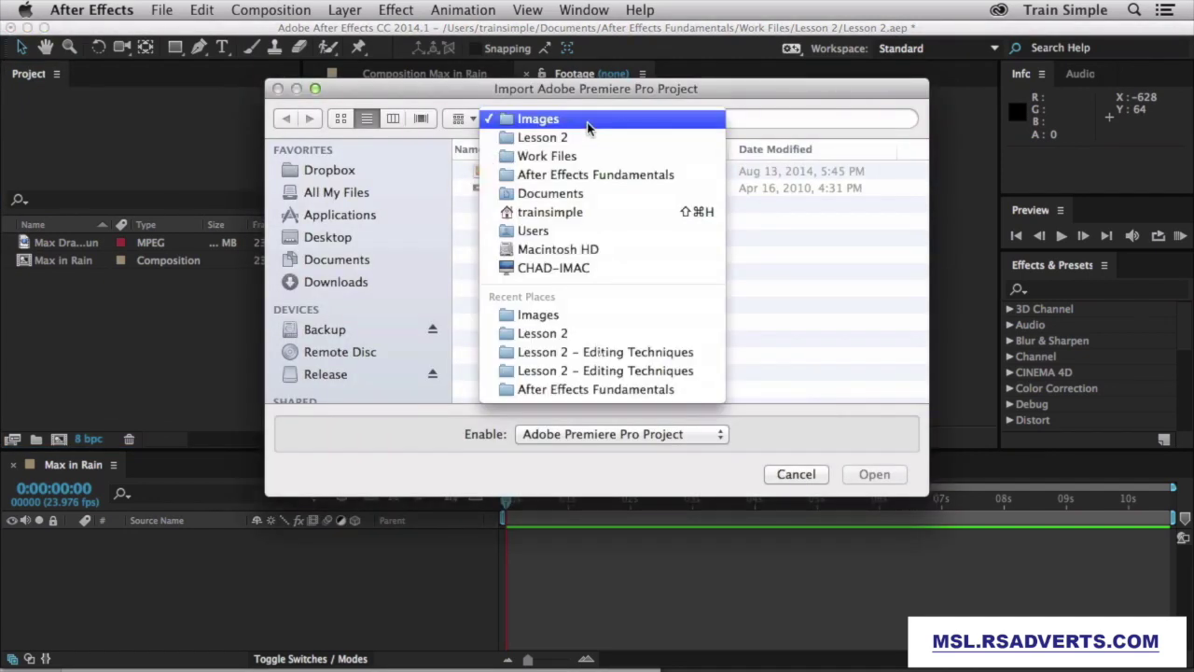
left_click(573, 193)
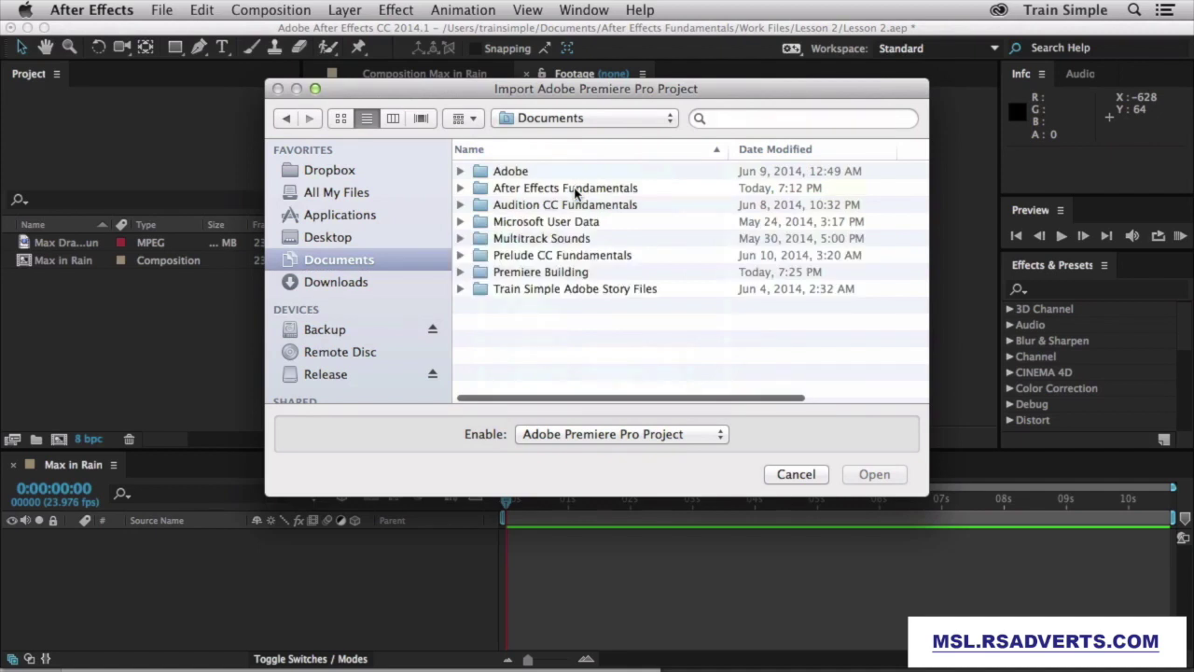
double_click(557, 271)
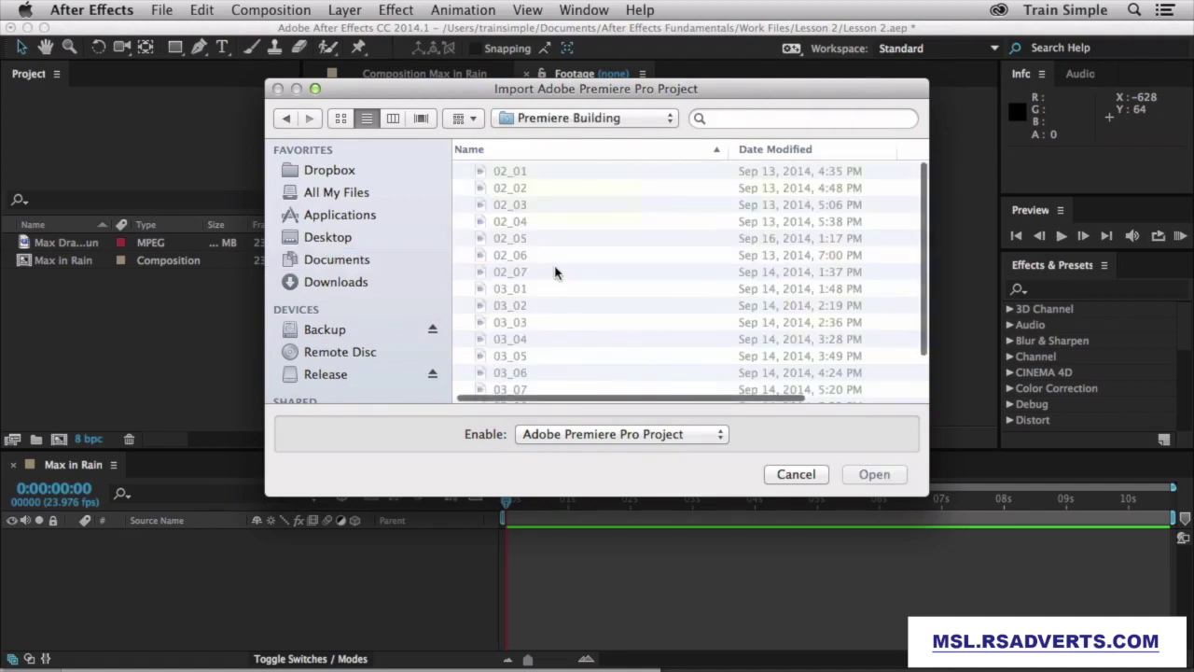
scroll(555, 273, "down", 3)
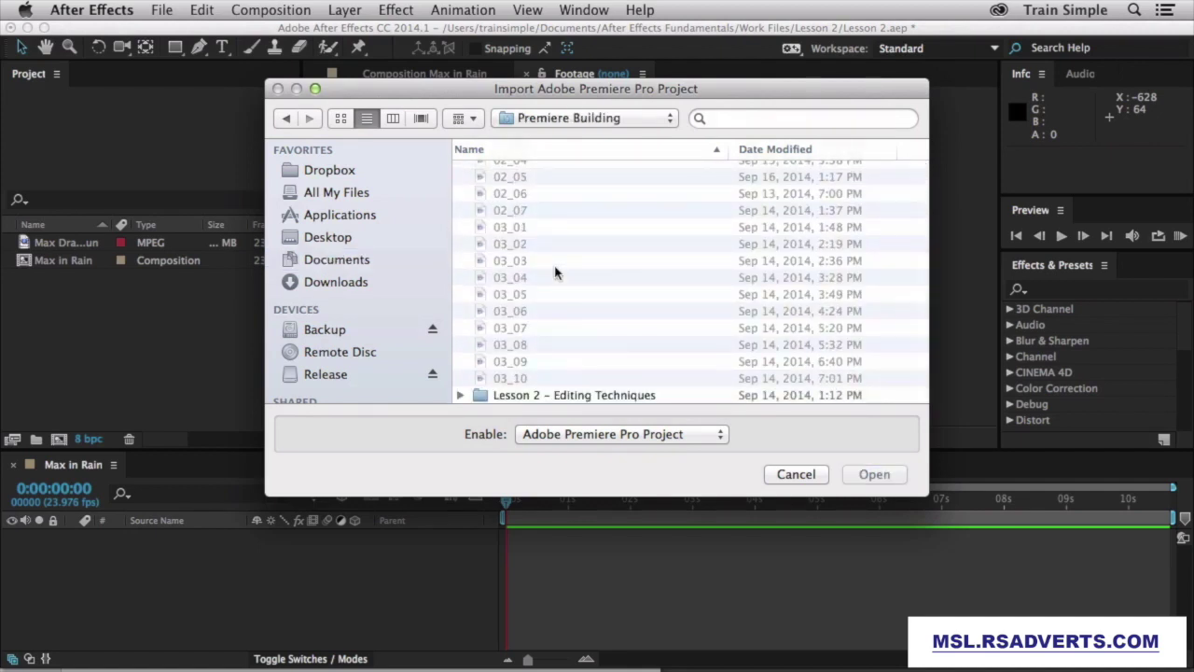
double_click(584, 394)
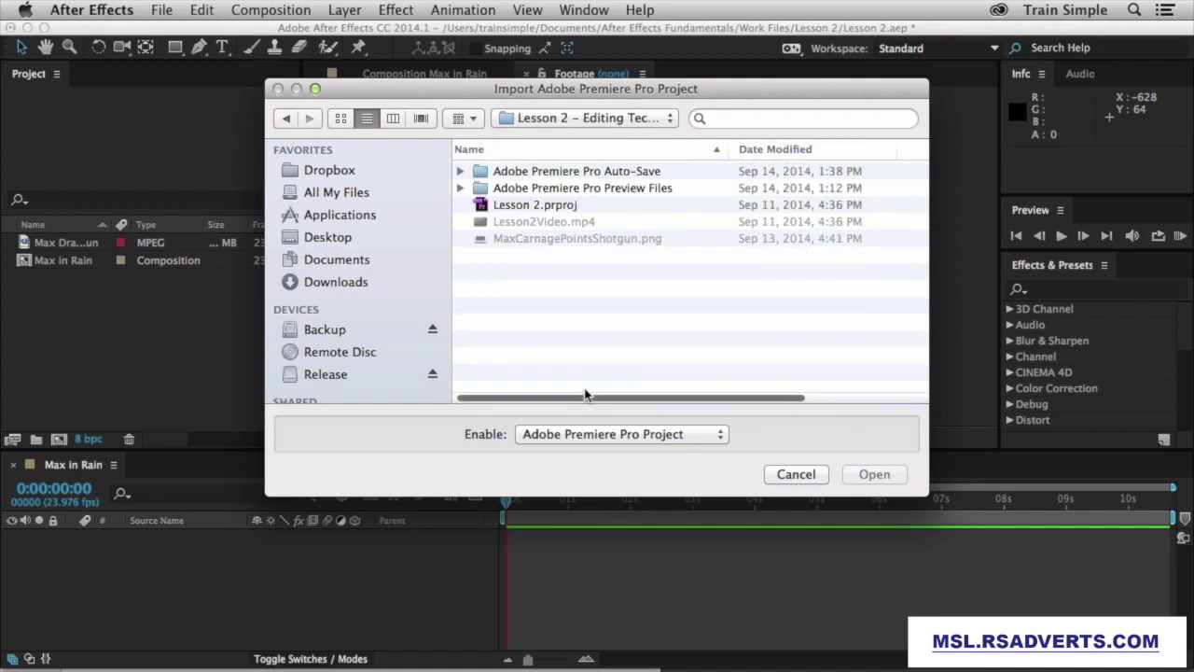
left_click(537, 208)
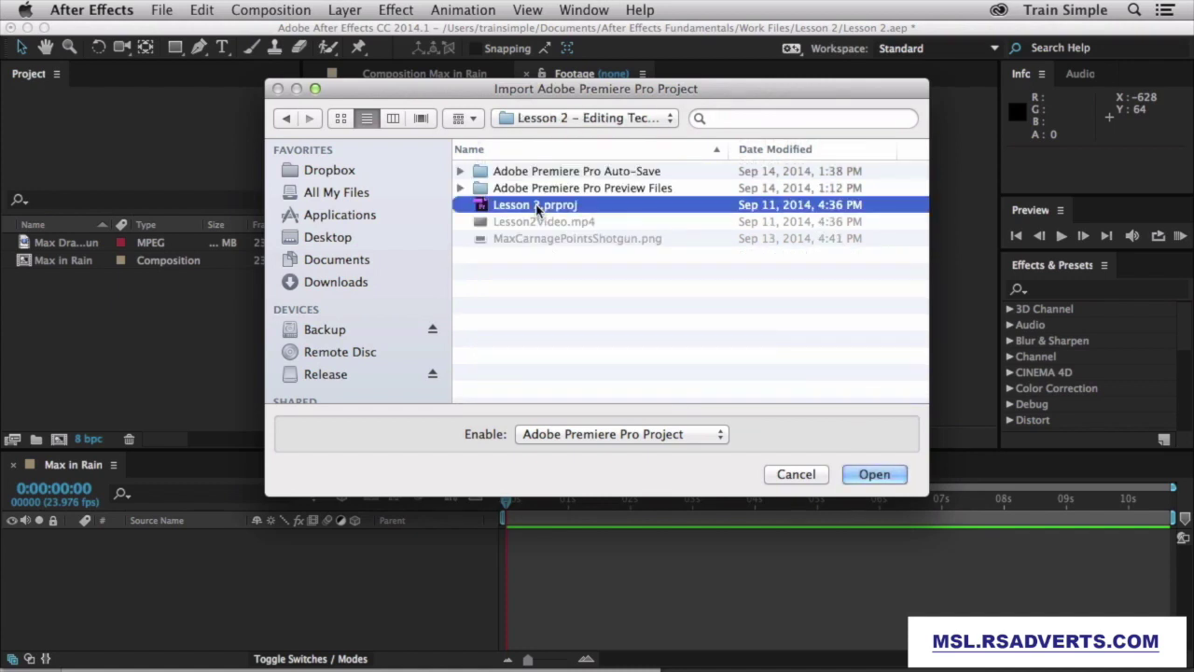
left_click(866, 472)
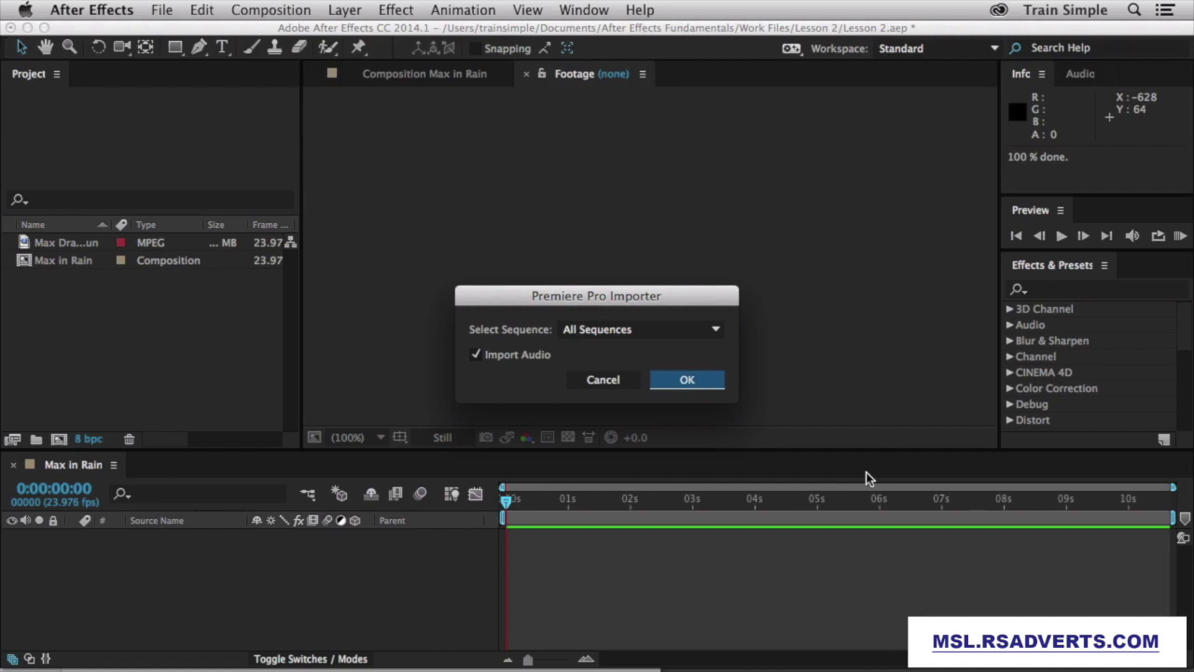
Check the available sequences, then import All Sequences from the Premiere Pro project with audio included.
left_click(716, 333)
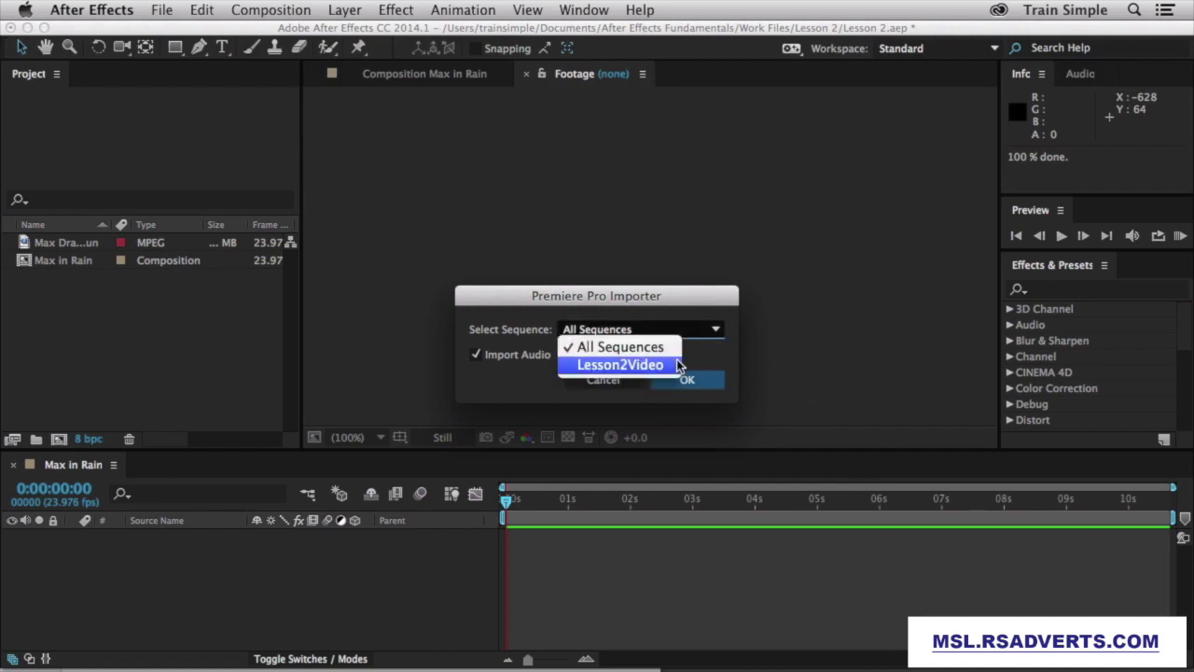
left_click(730, 349)
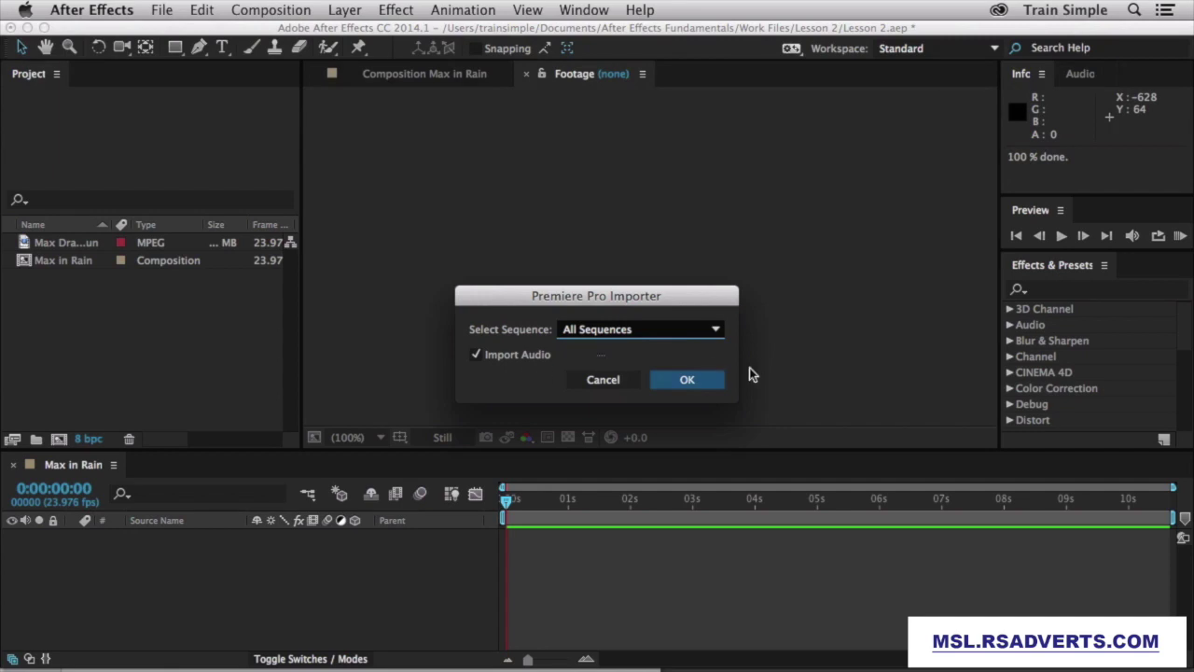
left_click(688, 379)
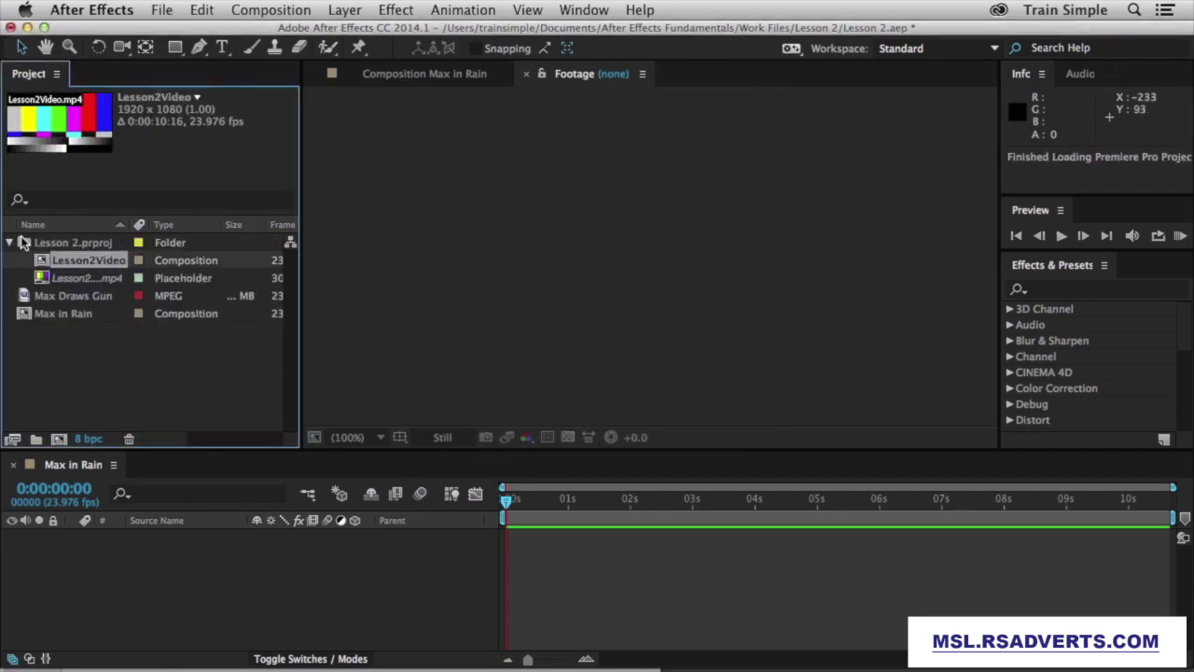
Inspect the imported Lesson 2.prproj folder, its Lesson2Video composition and the Lesson2Video.mp4 placeholder.
left_click(65, 245)
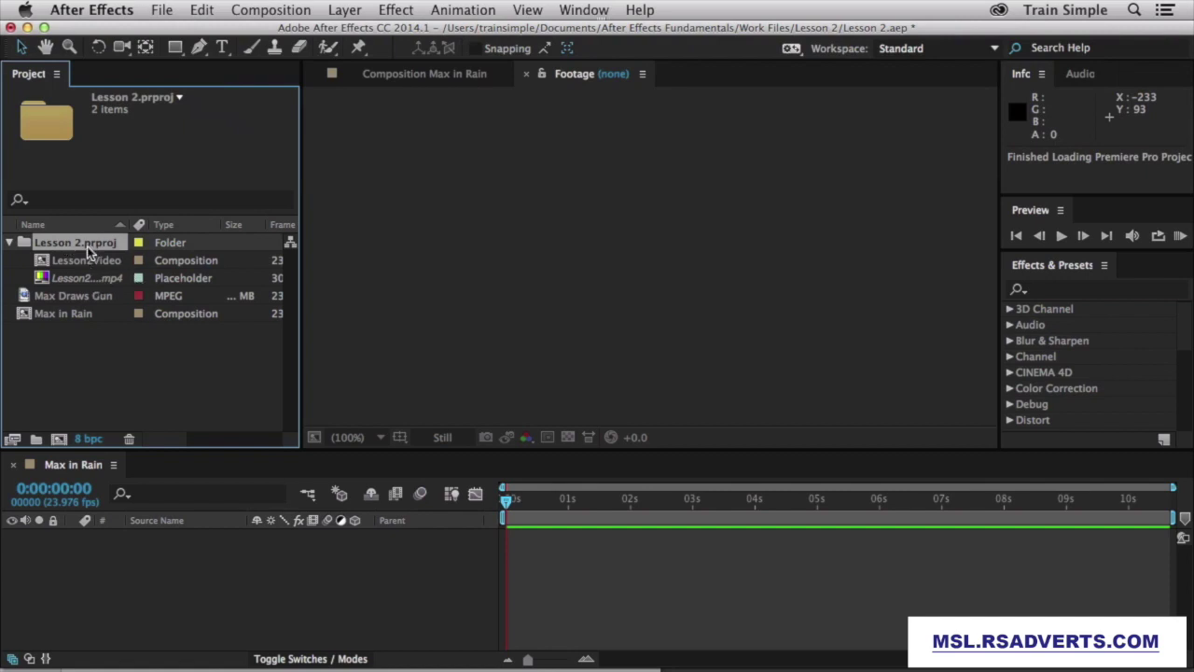
left_click(87, 261)
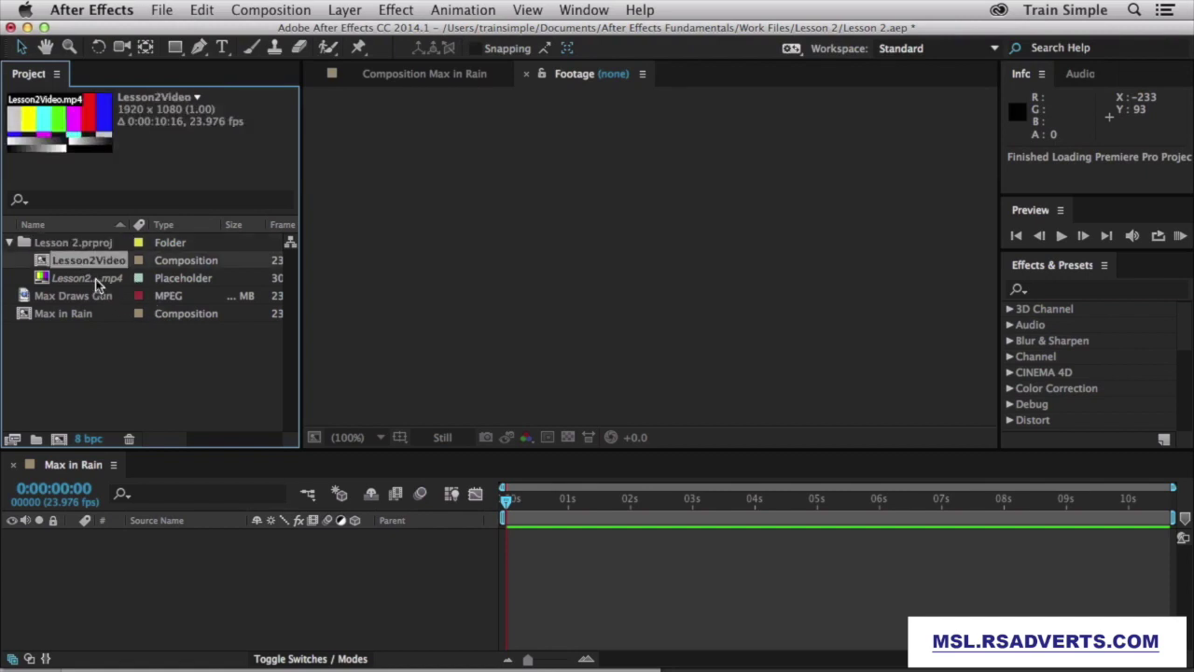
left_click(95, 279)
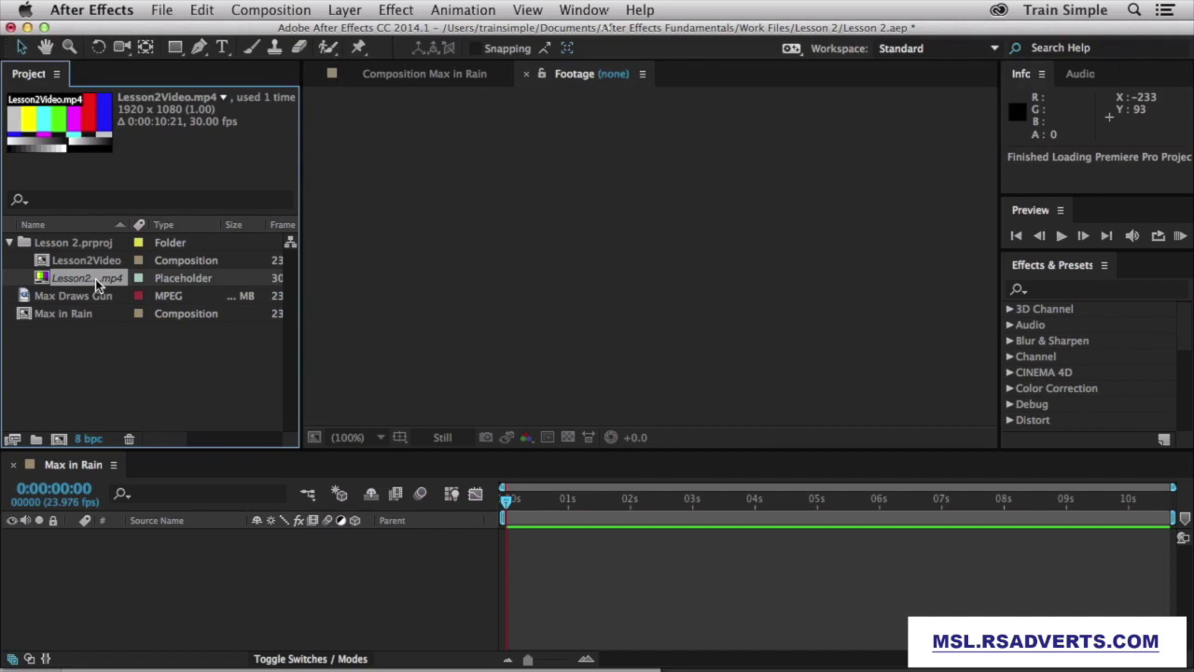
Try to reload the missing Lesson2Video.mp4 footage and dismiss the warning.
right_click(96, 279)
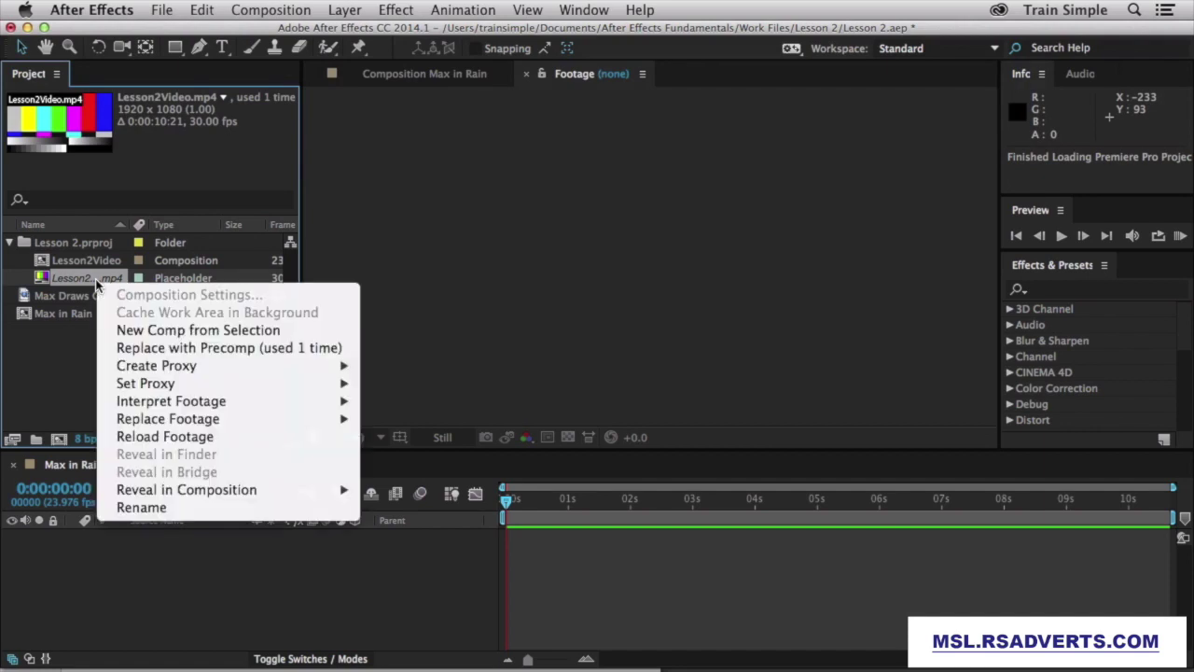
left_click(232, 436)
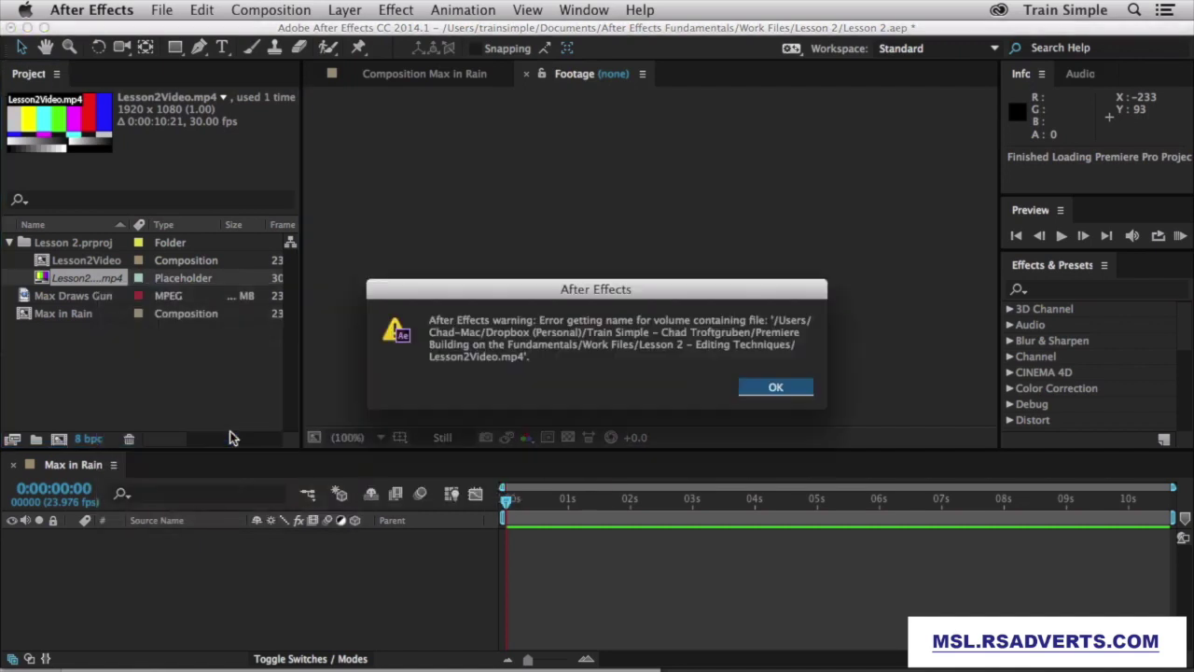
left_click(774, 388)
Replace the Lesson2Video.mp4 placeholder with Lesson2Video.mp4 from Lesson 2's Videos folder, and open the Lesson2Video composition.
right_click(93, 278)
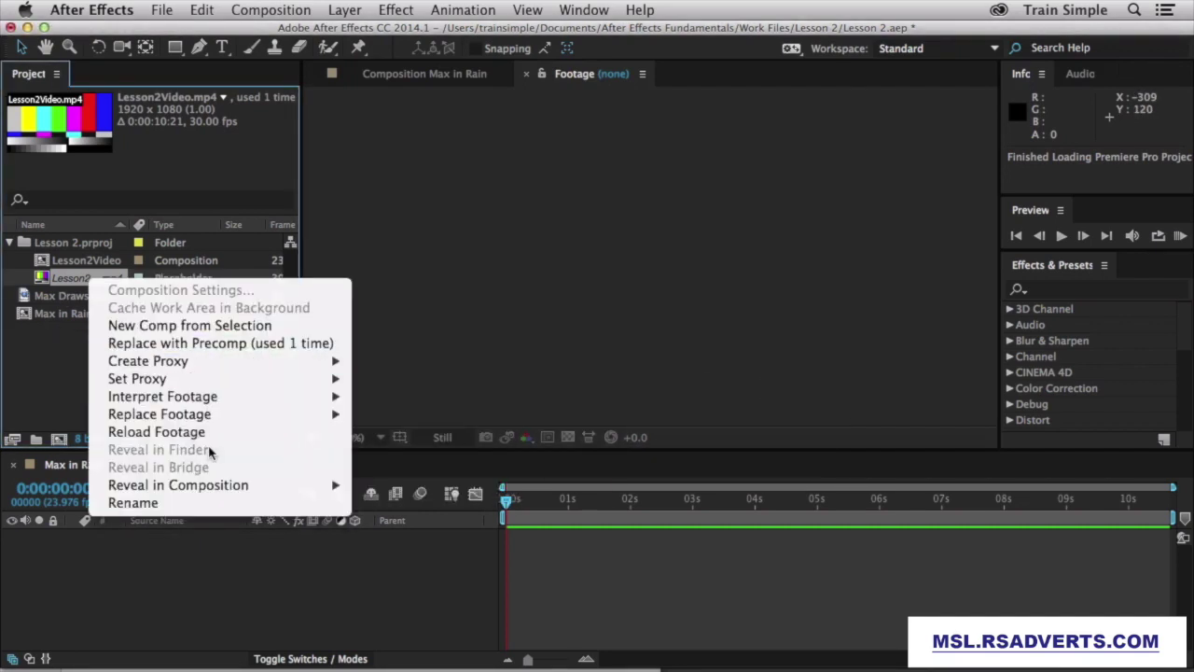
mouse_move(222, 416)
left_click(440, 418)
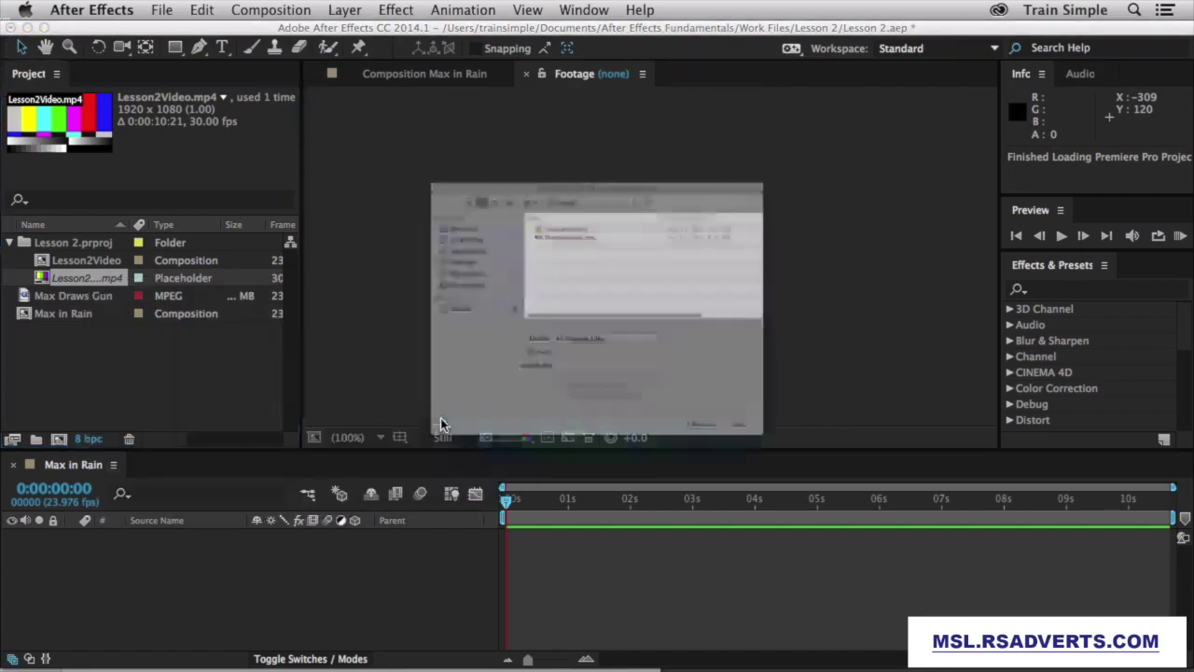
left_click(548, 98)
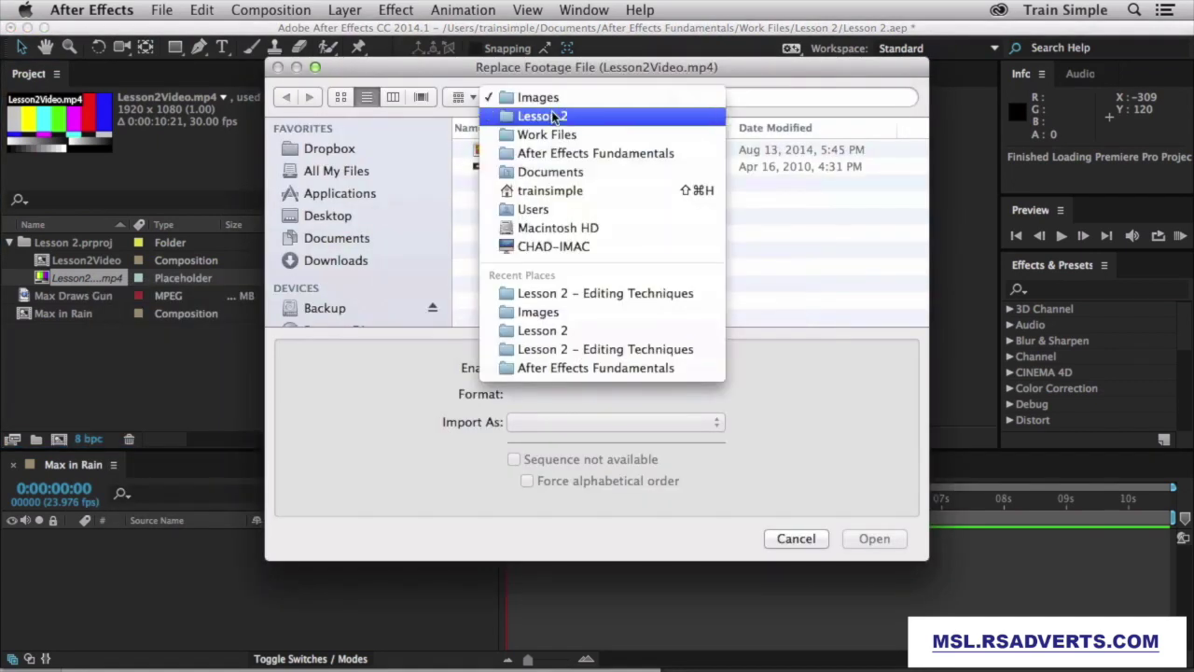
left_click(552, 114)
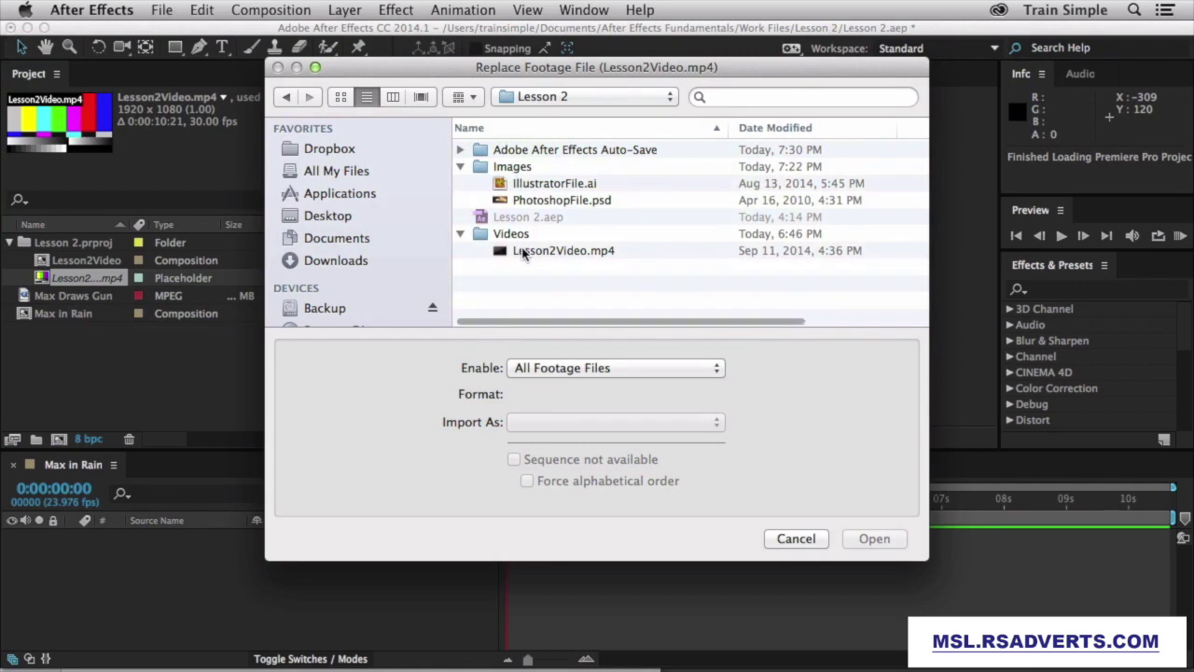
left_click(525, 251)
left_click(872, 540)
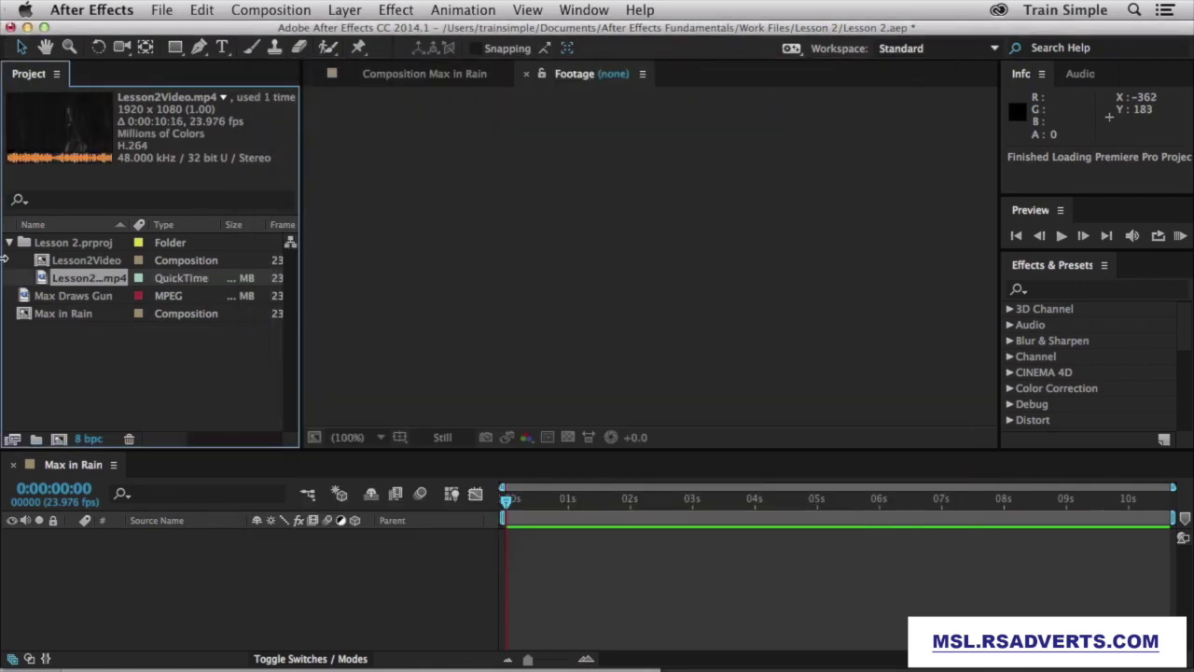
double_click(68, 261)
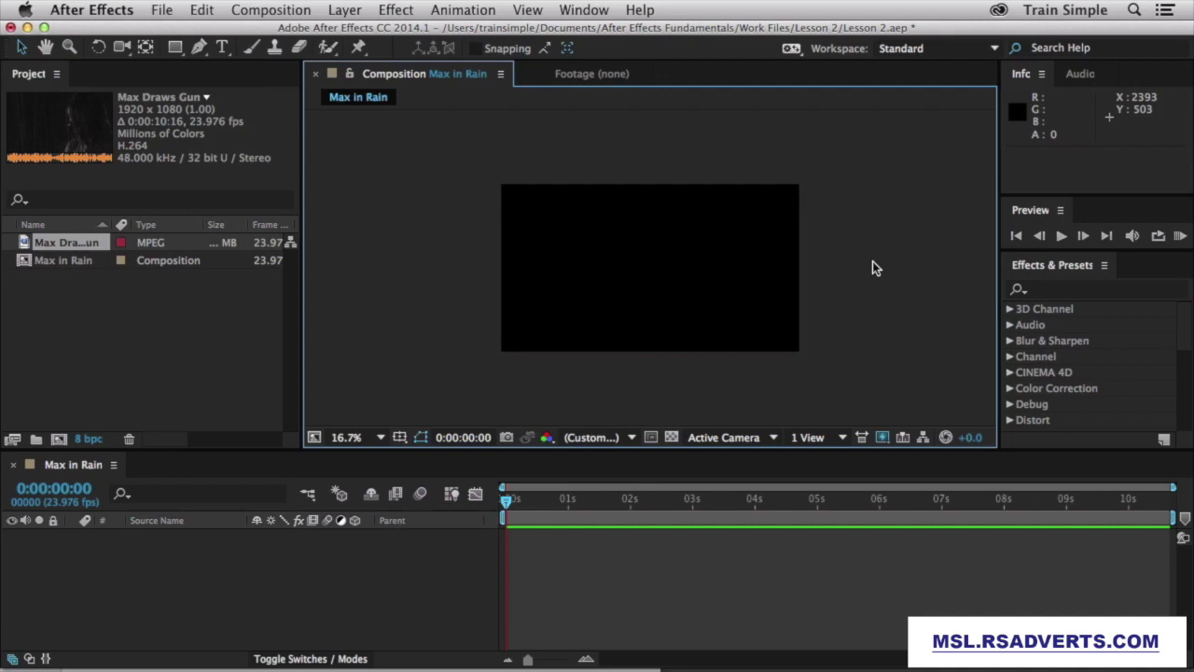
Examine the Max Draws Gun footage interpretation settings: Separate Fields, Remove Pulldown, Pixel Aspect Ratio kept at Square Pixels, and Color Management.
right_click(64, 245)
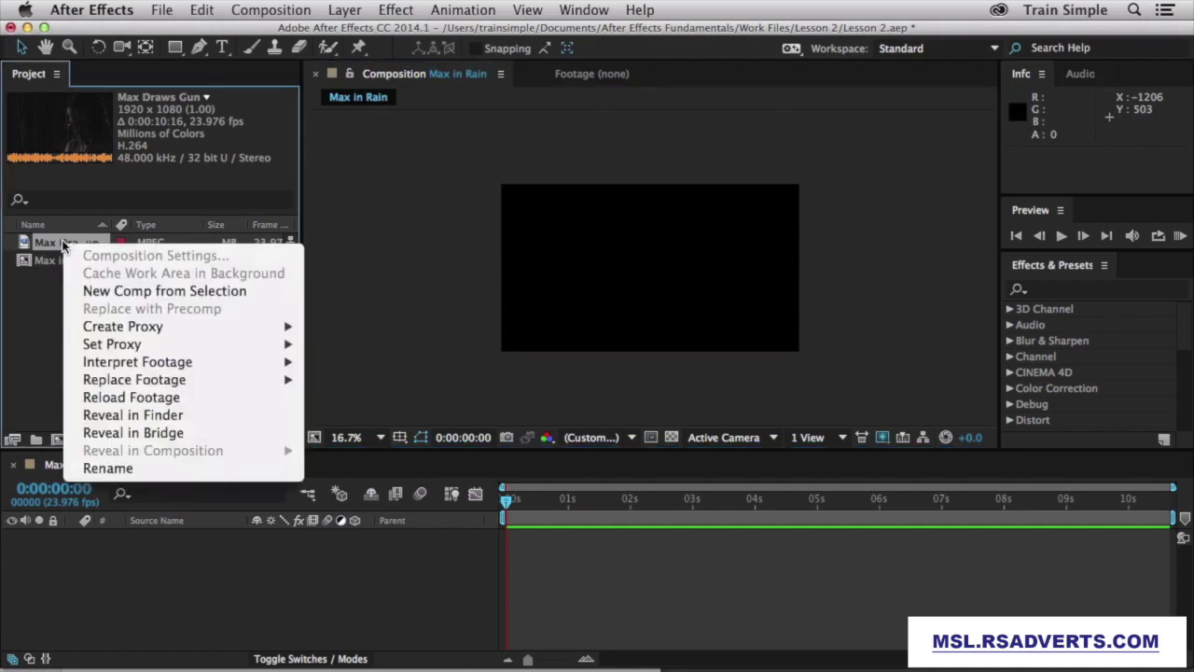
mouse_move(119, 364)
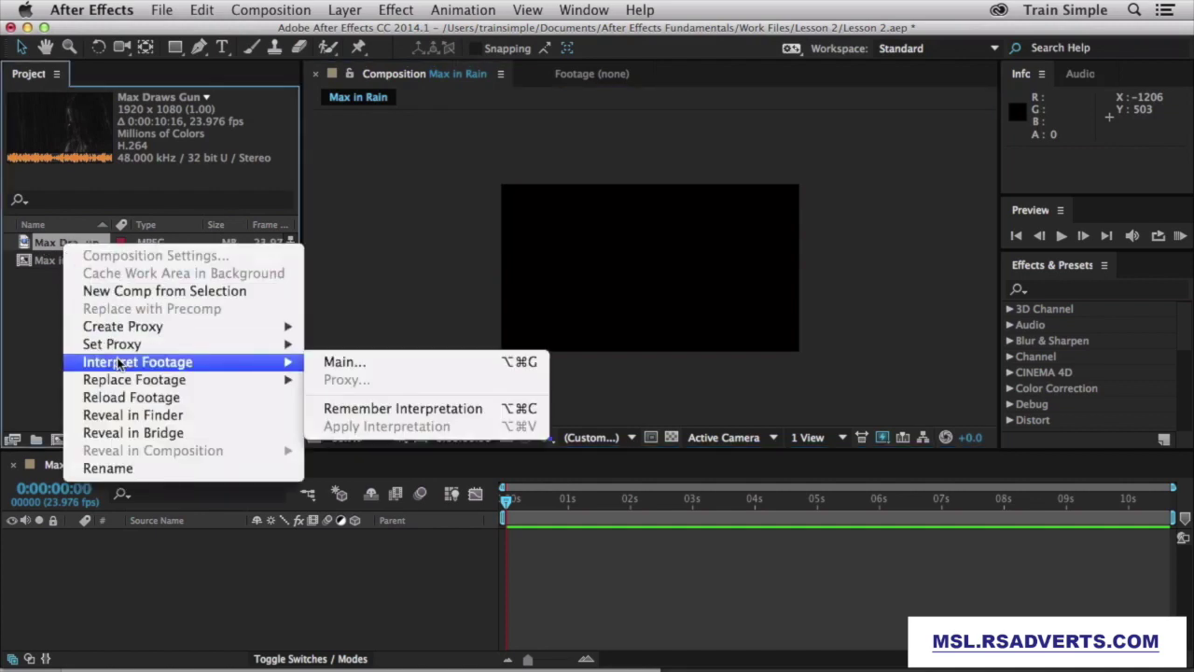
left_click(334, 361)
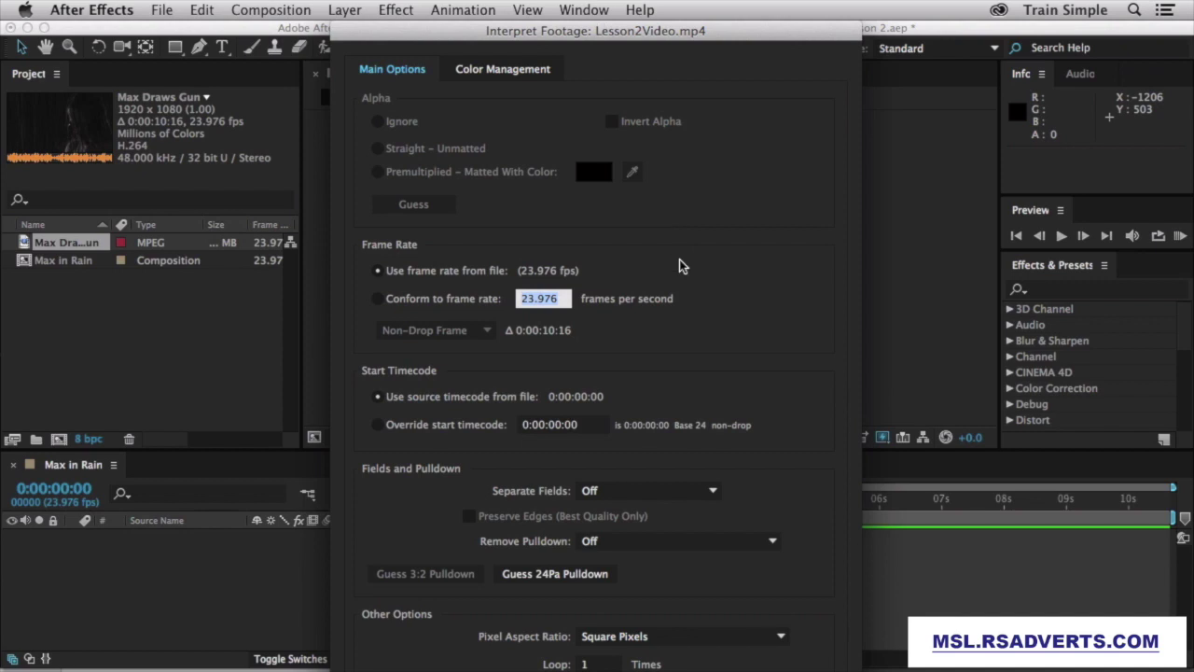
left_click(677, 492)
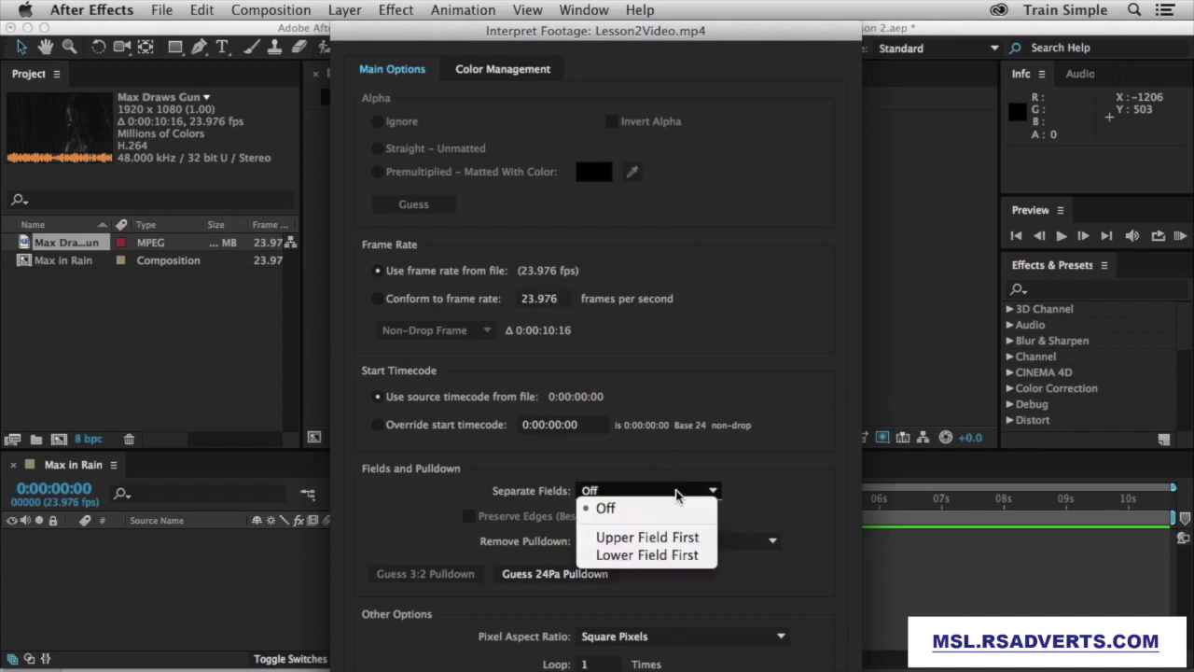
left_click(775, 380)
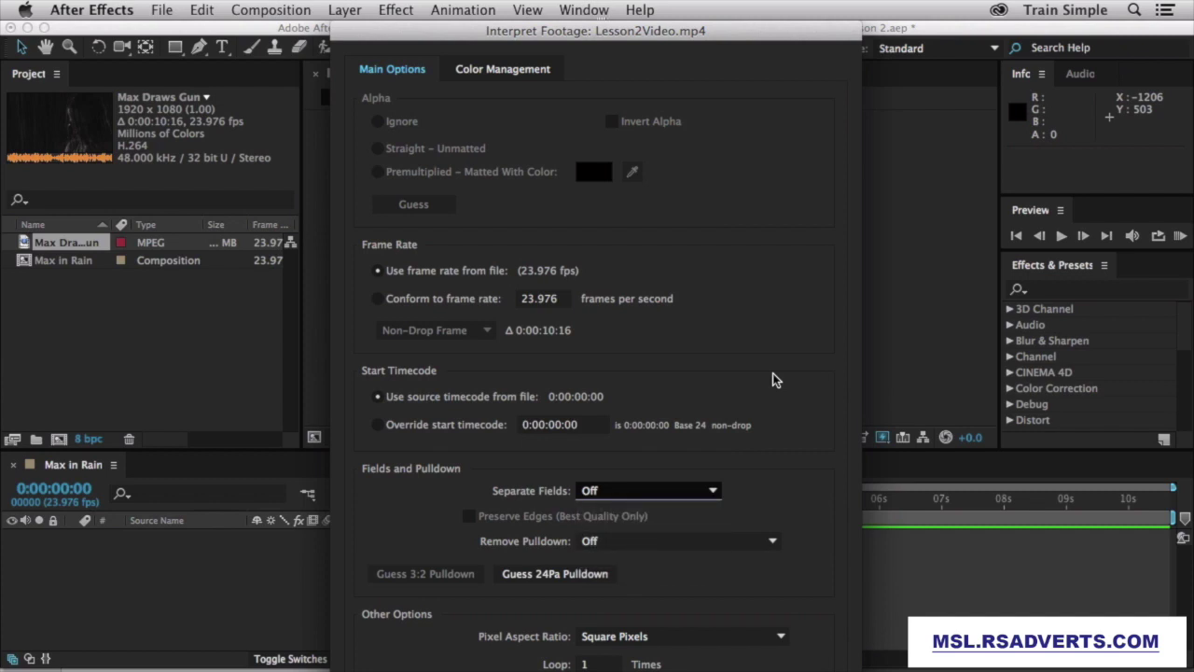
left_click(717, 555)
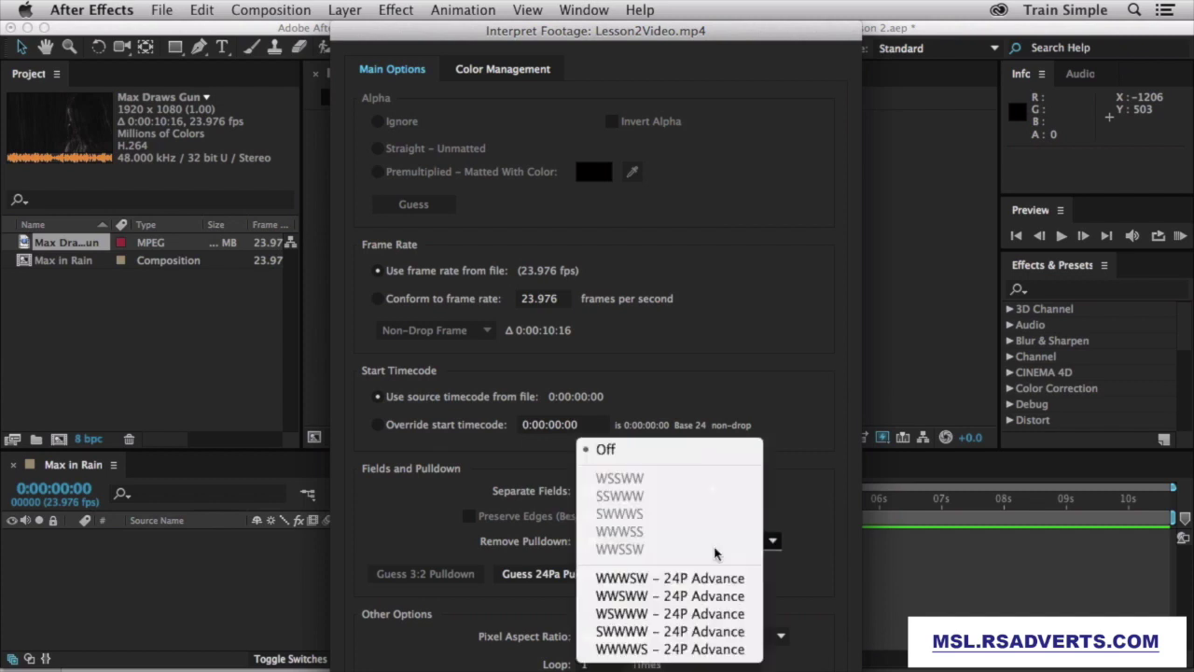
left_click(822, 477)
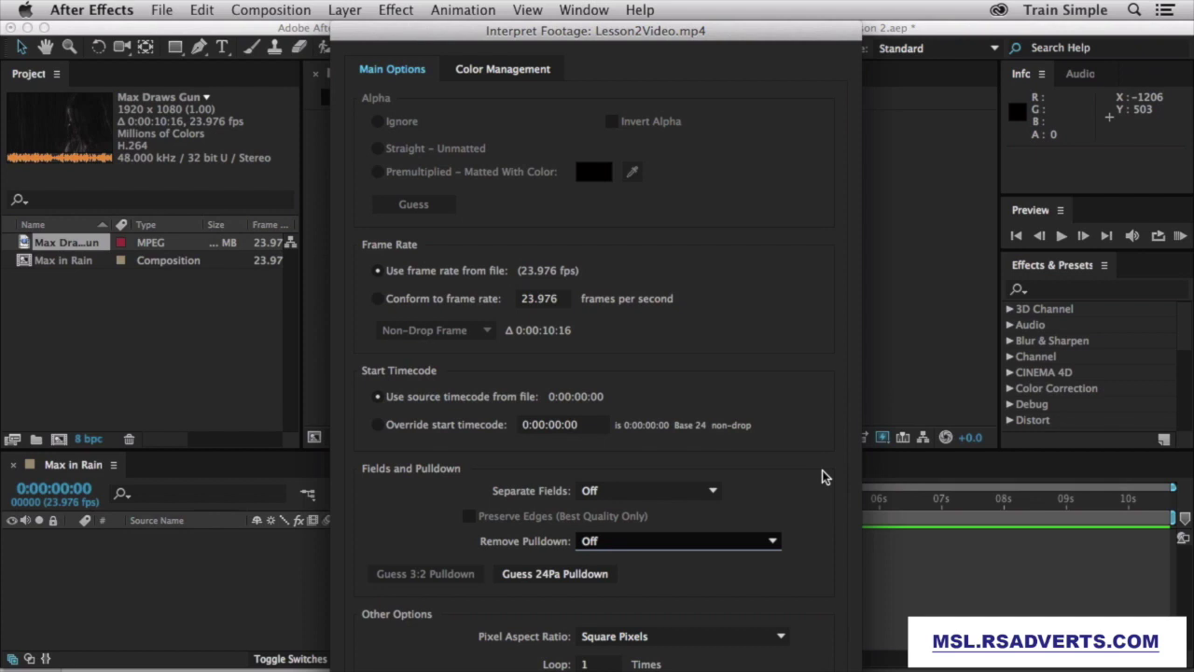
left_click(737, 634)
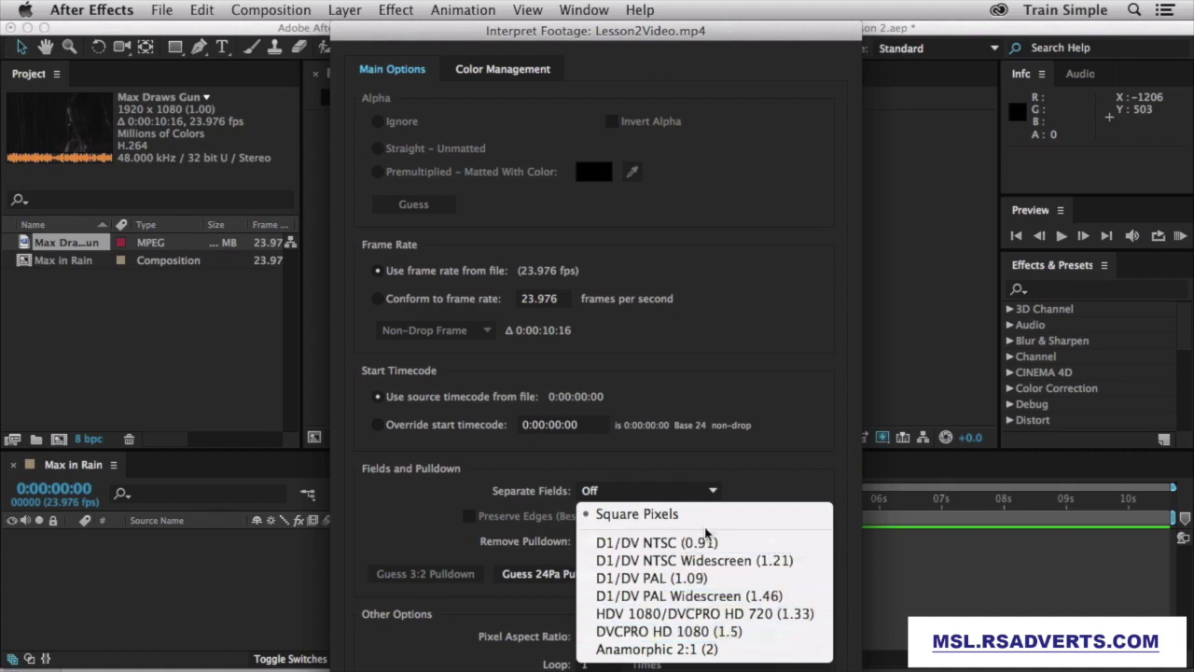
left_click(706, 514)
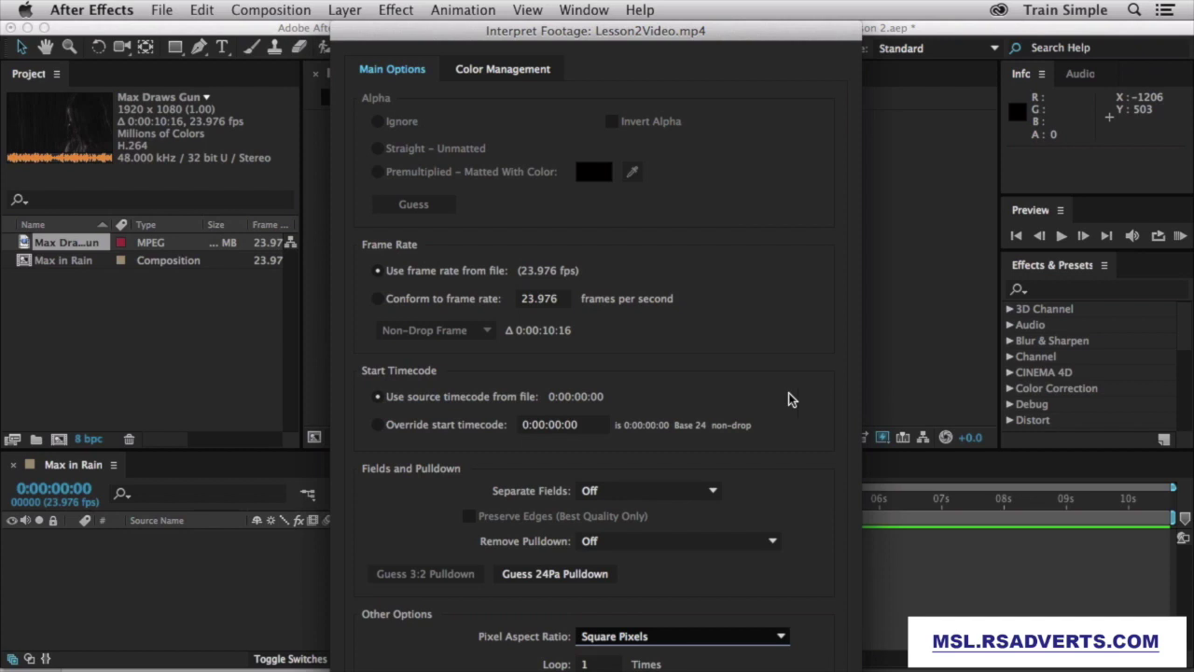
left_click(552, 70)
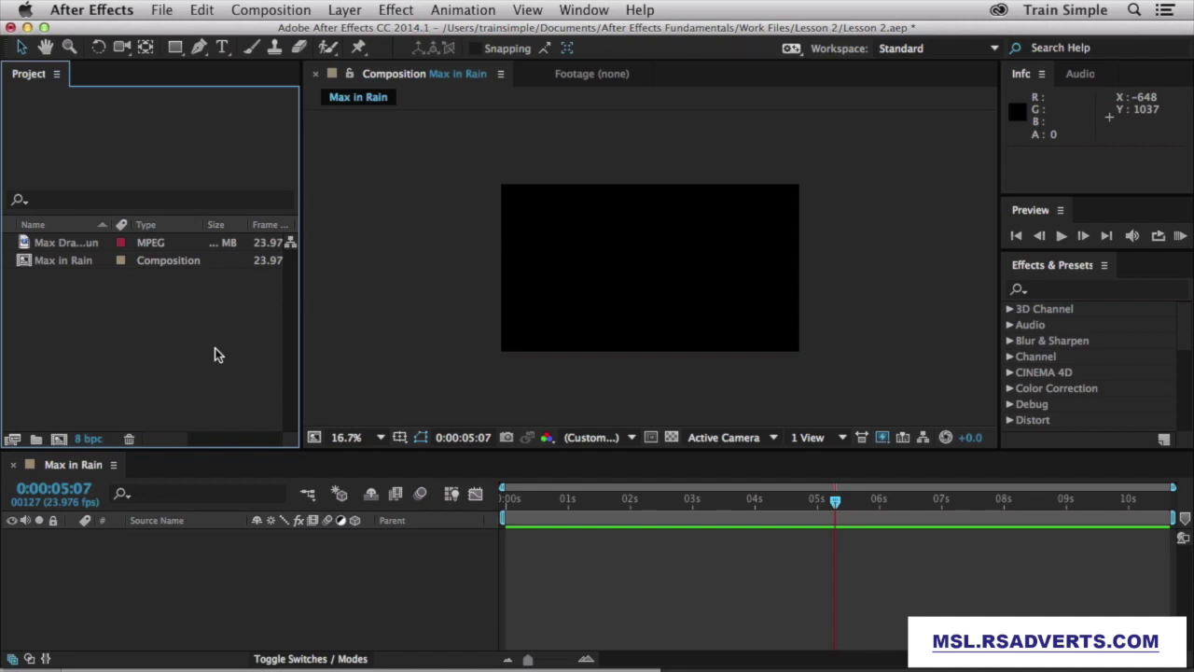
right_click(215, 355)
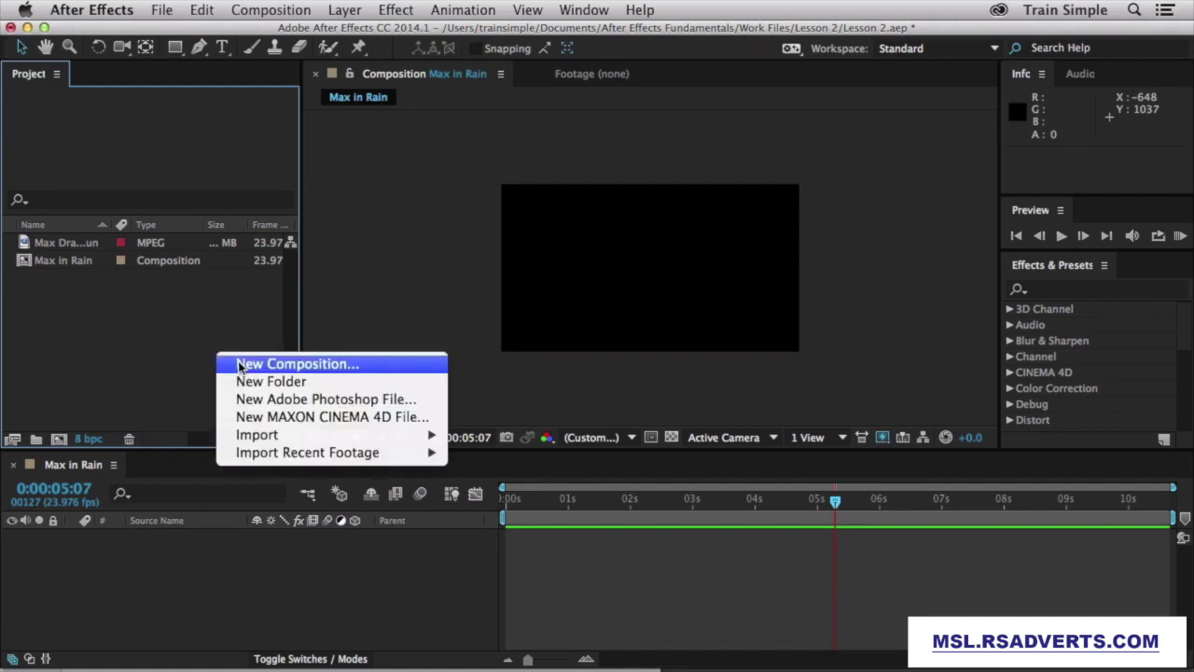
left_click(187, 317)
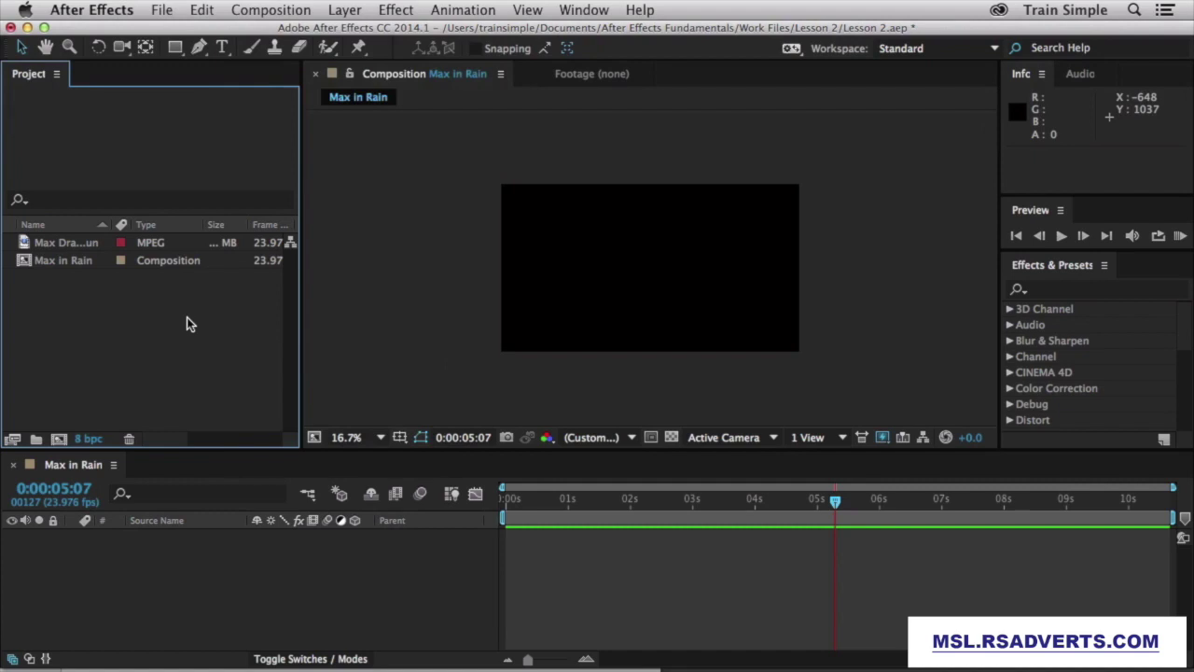
left_click(273, 9)
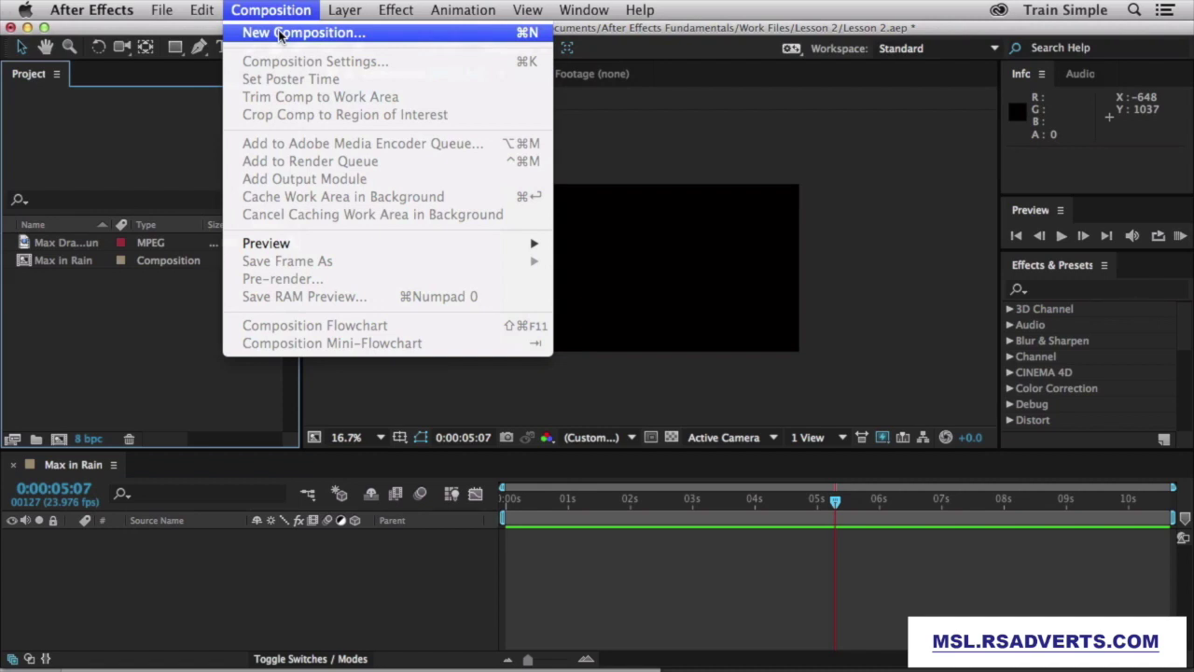
left_click(279, 35)
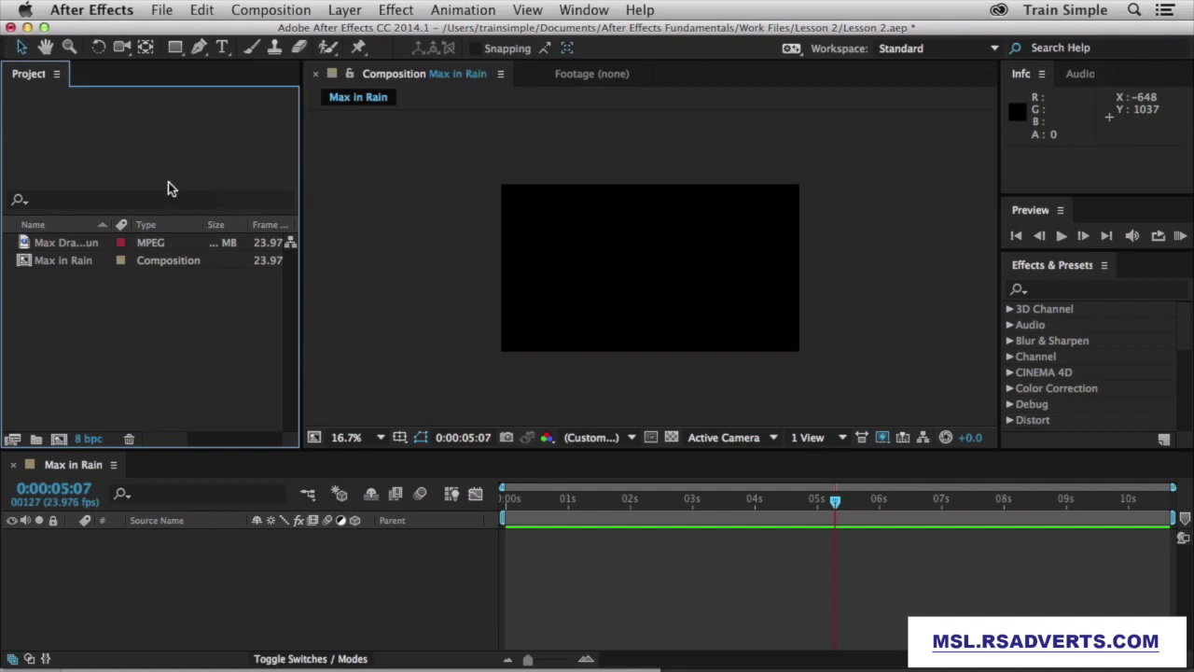
Start a new composition from the HDTV 1080 24 preset, with the height set to 960 px and the frame rate to 8 fps.
left_click(55, 445)
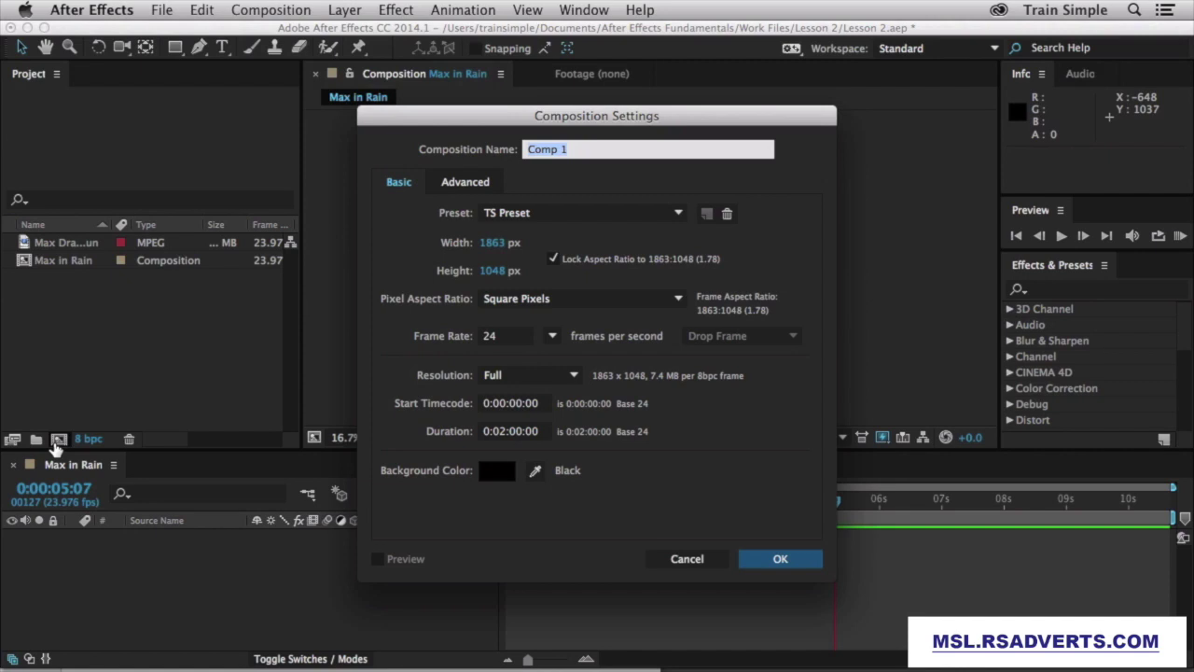
left_click(546, 217)
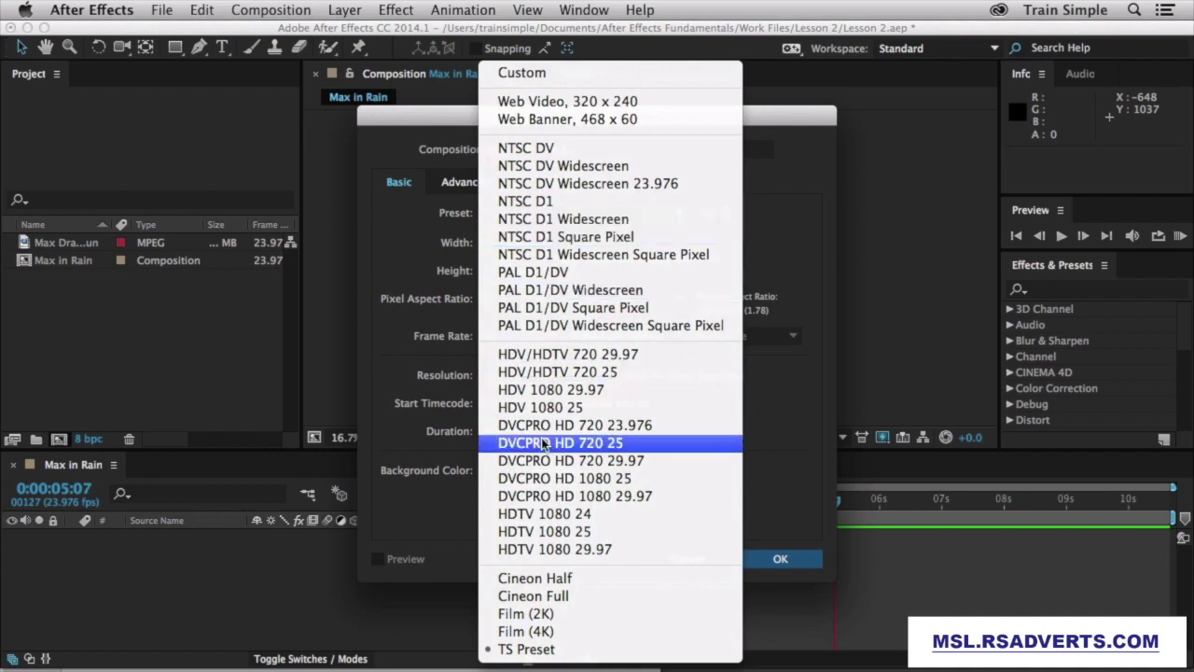
left_click(541, 512)
left_click_drag(499, 273, 386, 270)
left_click(494, 337)
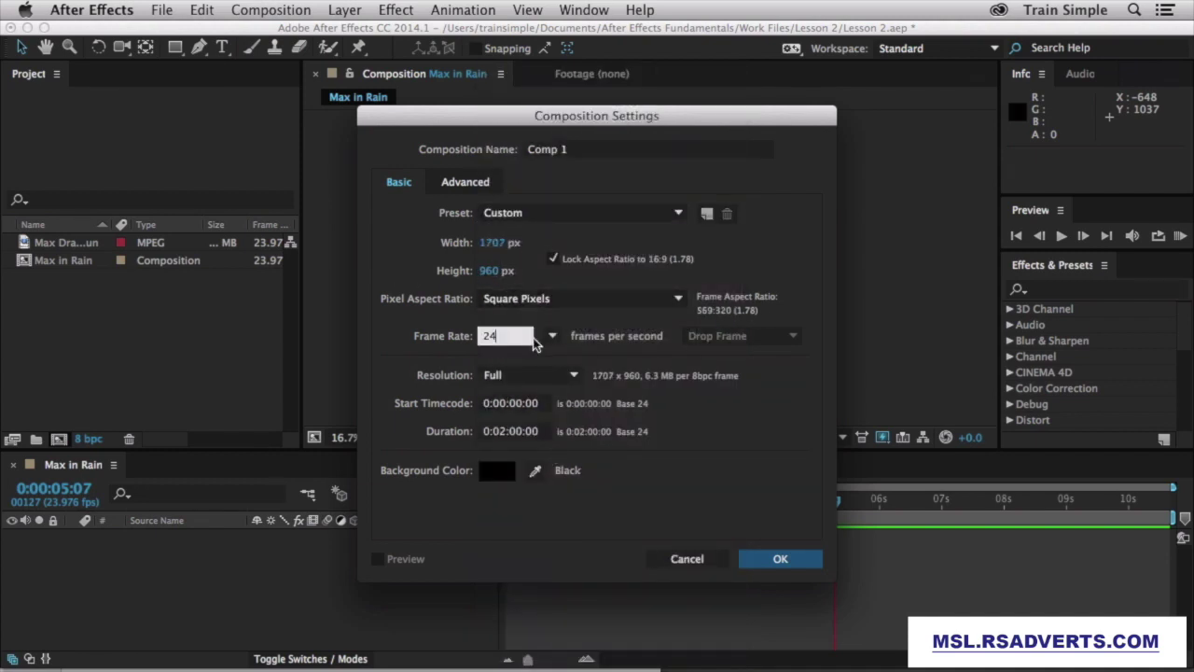
left_click(552, 336)
left_click(568, 358)
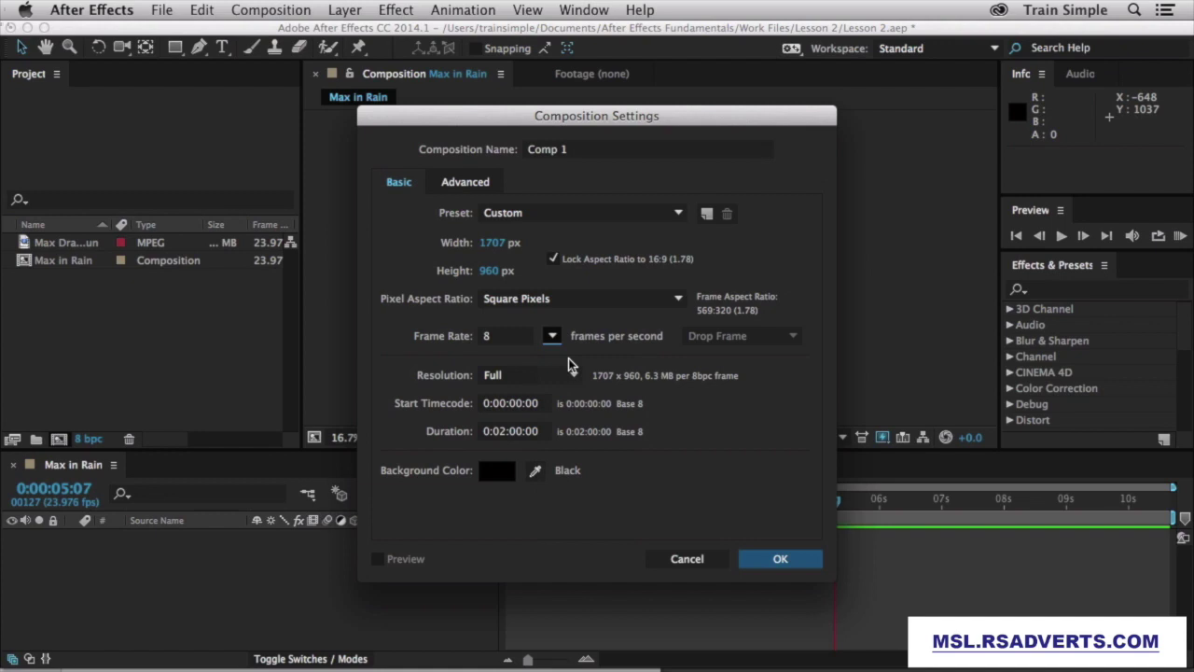
Save the current composition settings as a preset named My Preset.
left_click(707, 214)
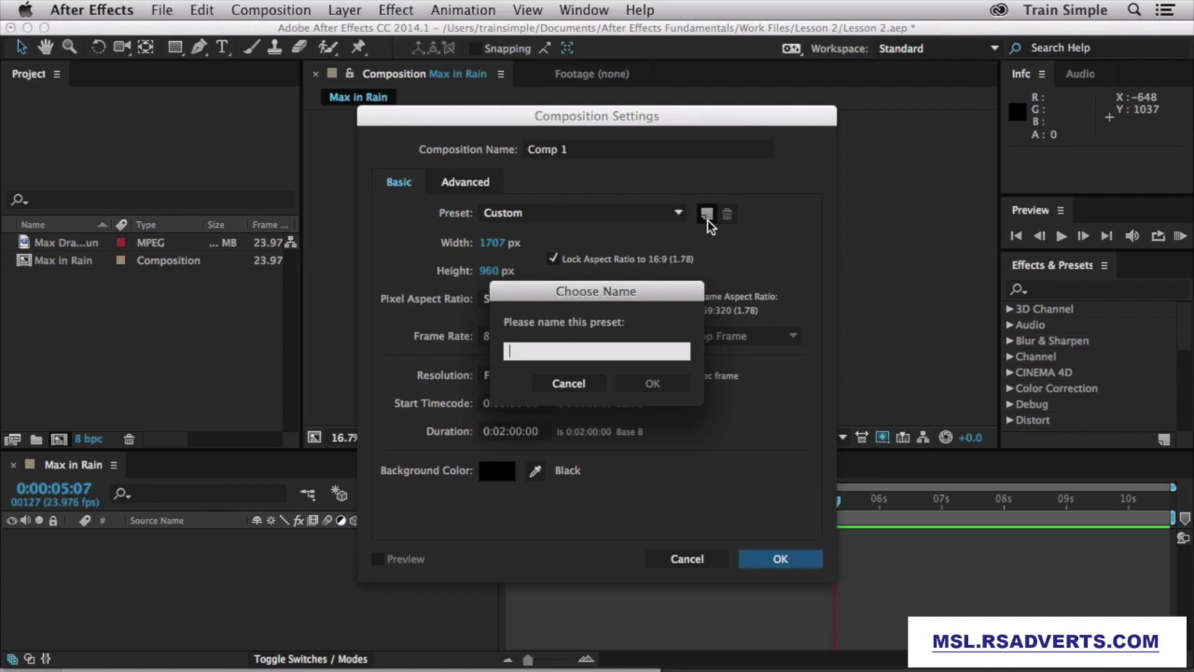
type("M")
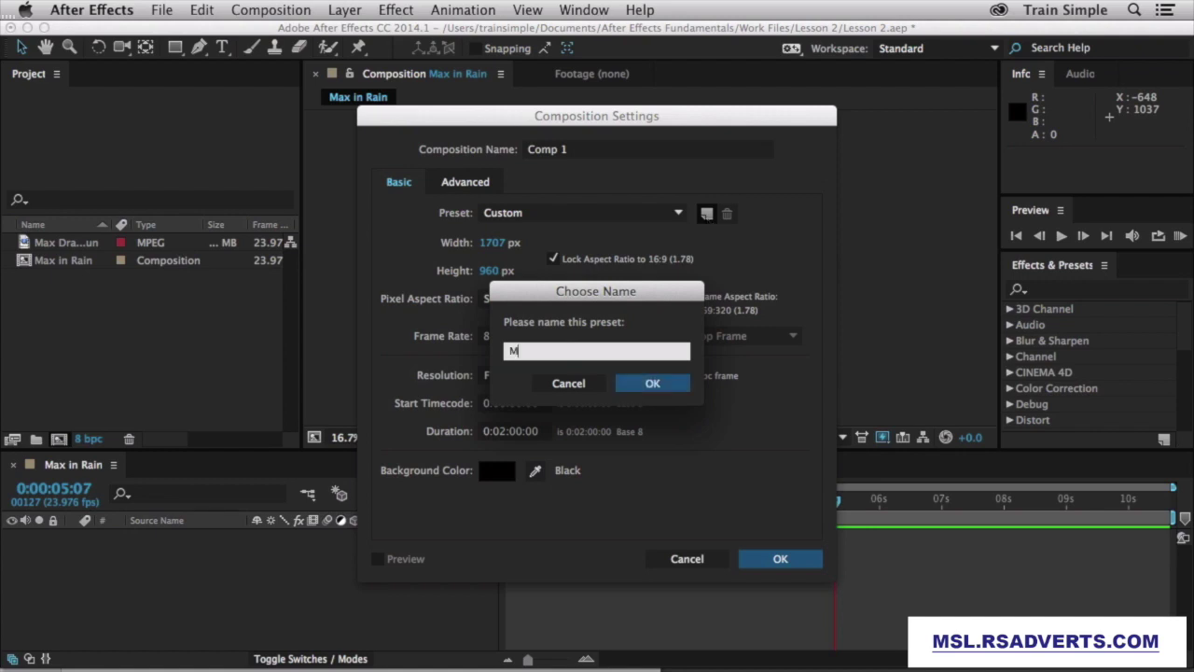
type("y Presey")
key("BackSpace")
type("t")
key("Return")
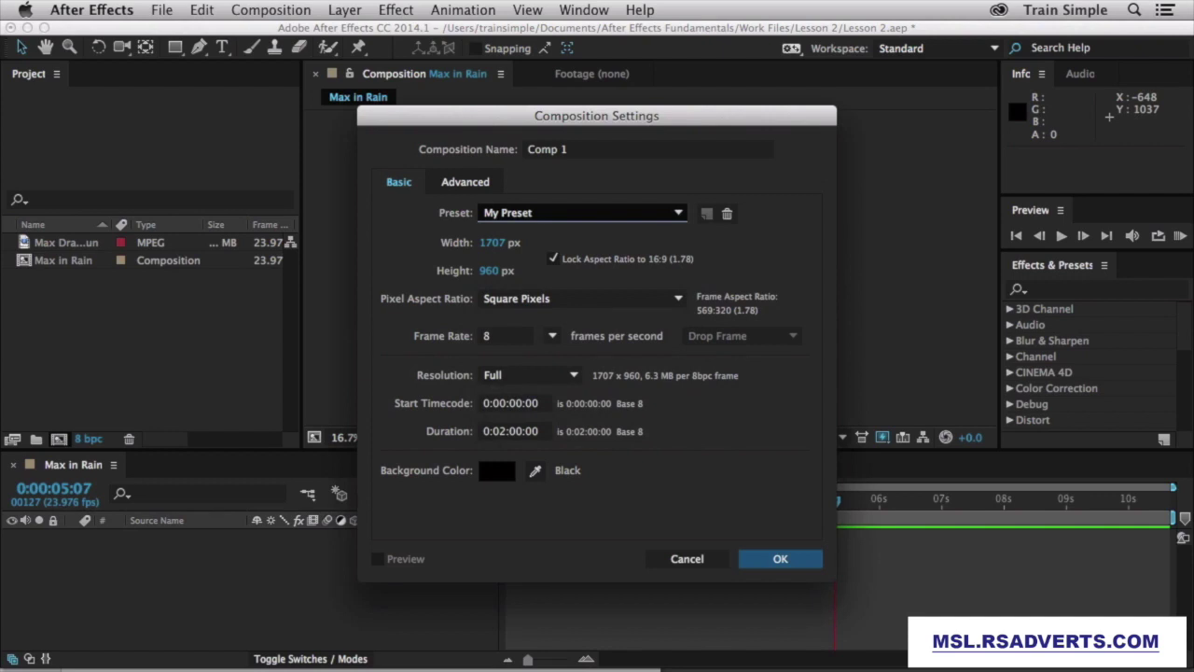
Select TS Preset among the composition presets and delete it.
left_click(677, 215)
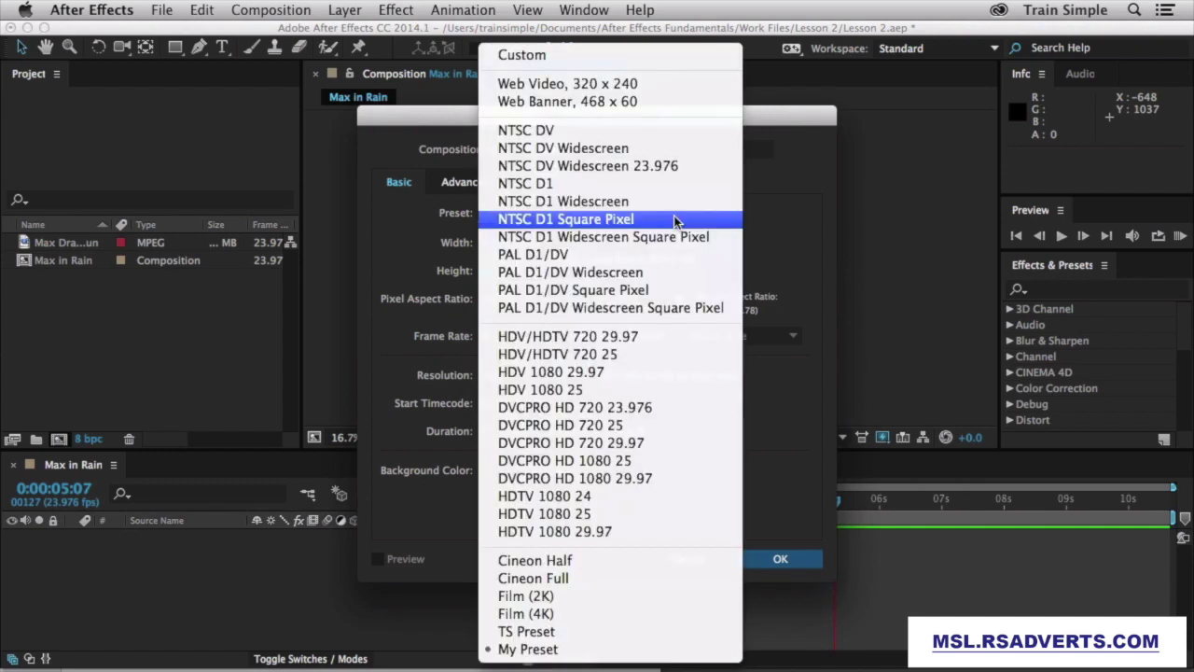
left_click(571, 496)
left_click(618, 215)
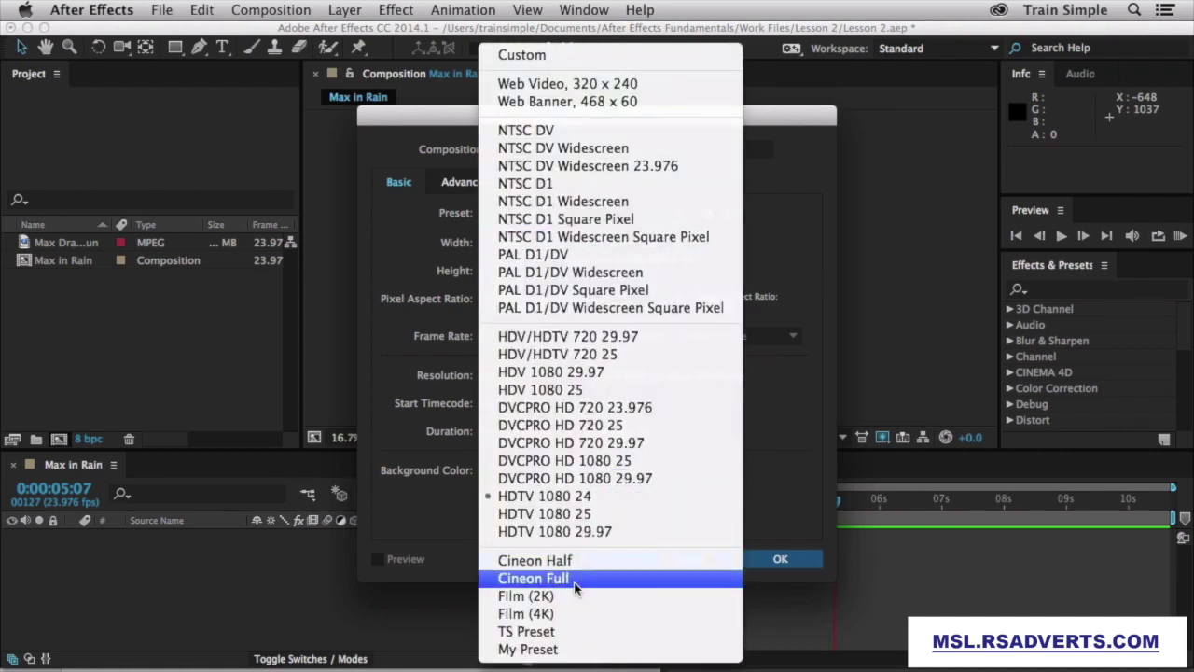
left_click(554, 634)
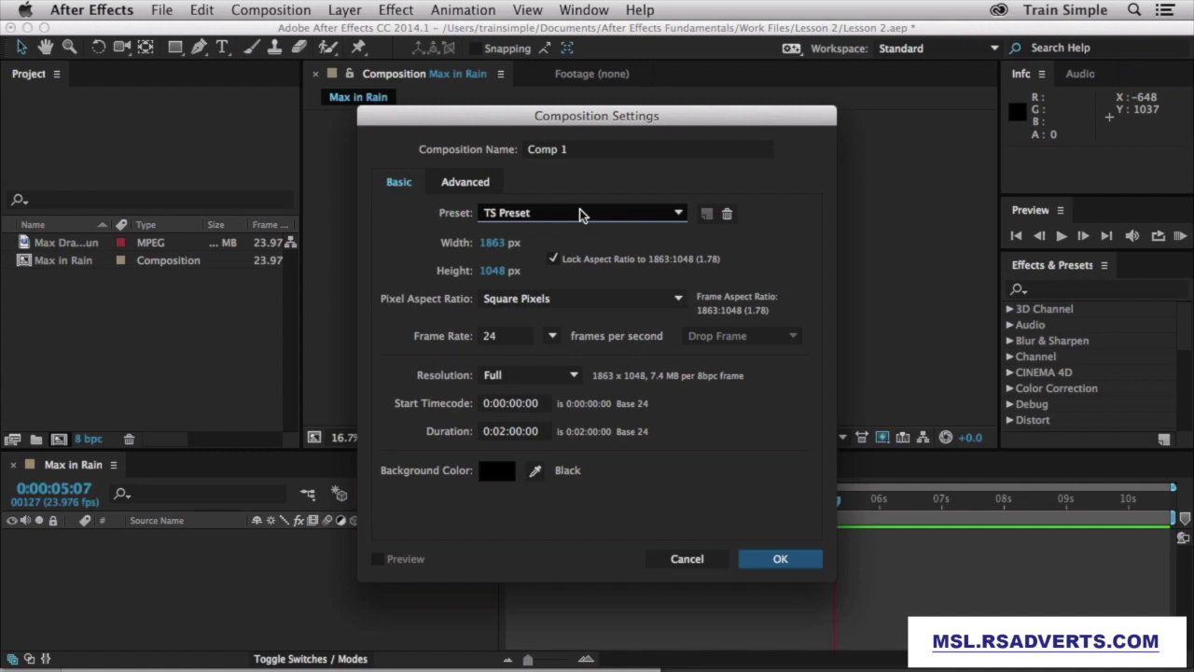
left_click(725, 214)
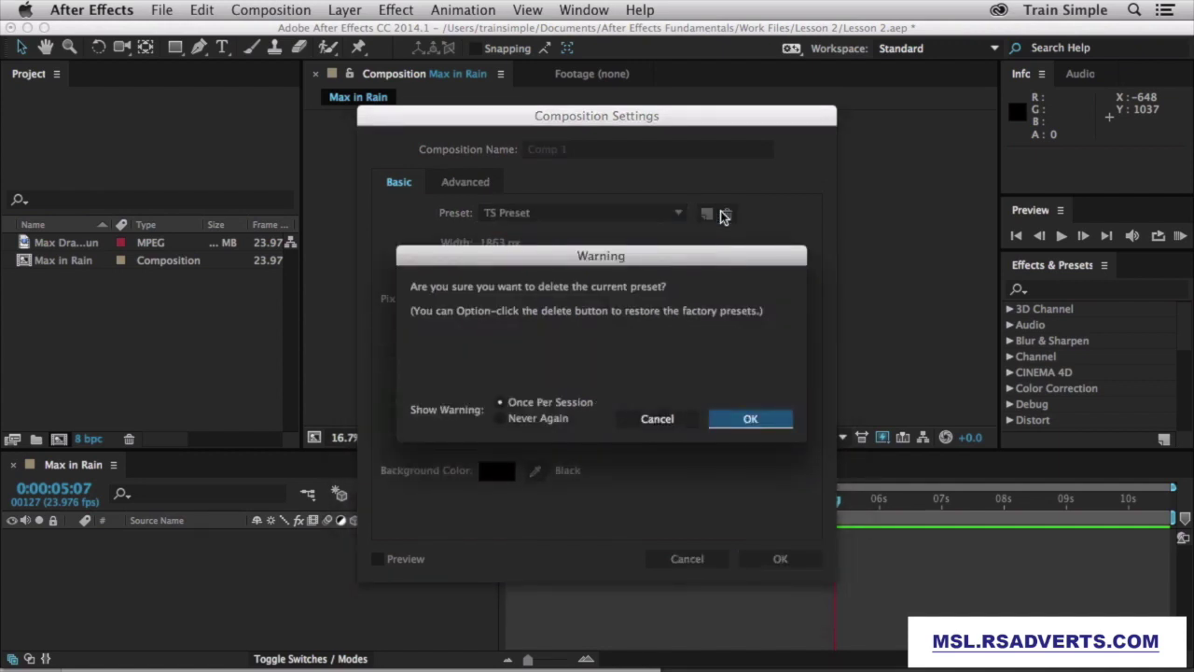
left_click(739, 424)
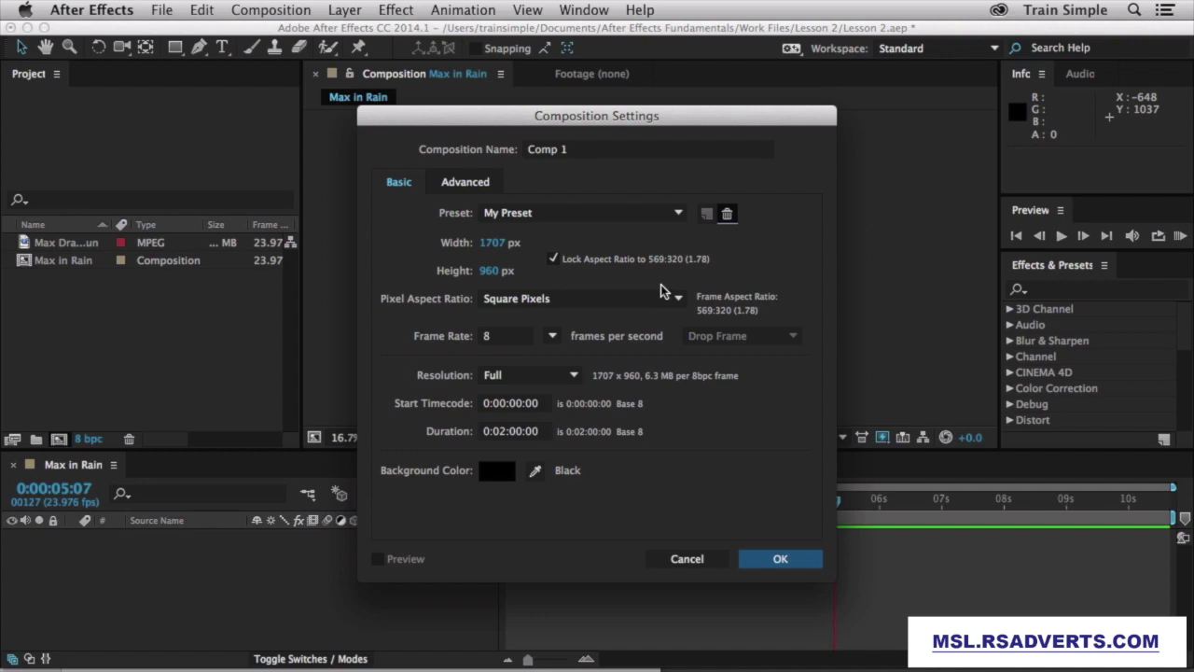
Choose the HDTV 1080 24 preset, name the composition Awesome Comp and create it.
left_click(595, 217)
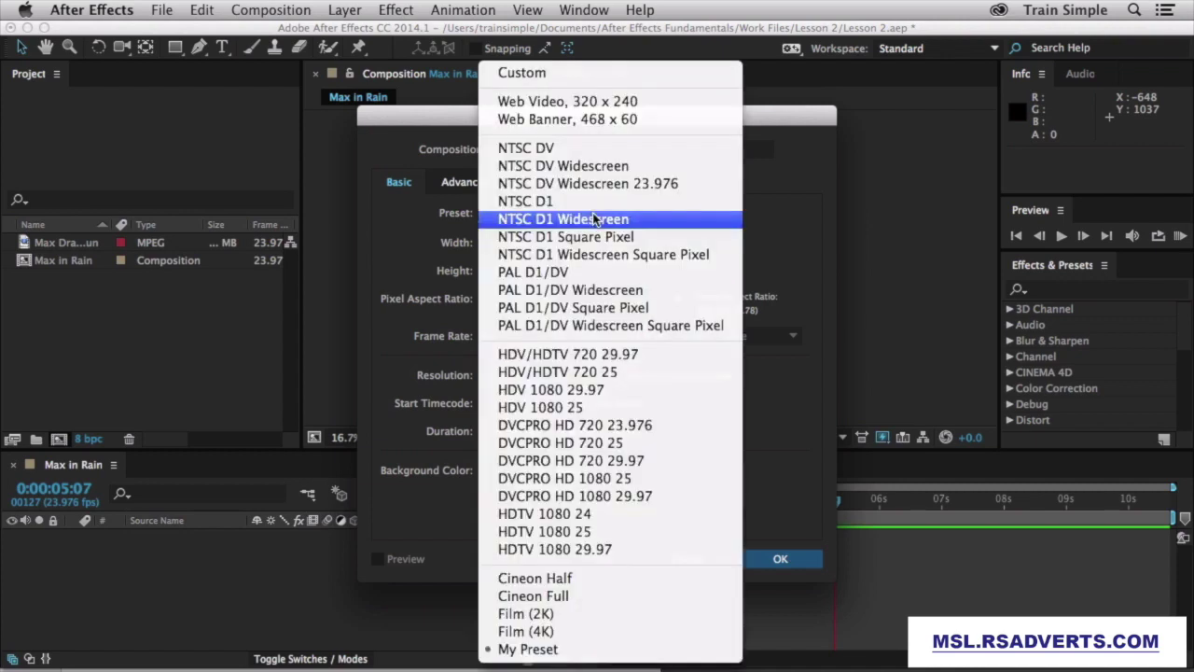
left_click(550, 514)
left_click(609, 149)
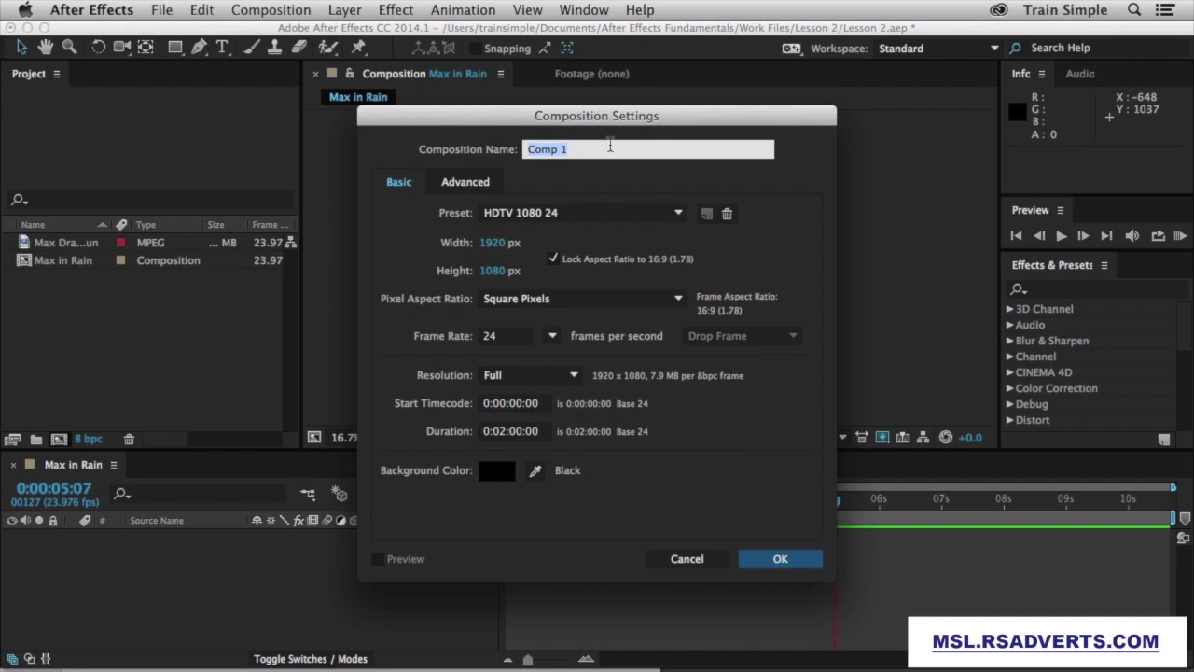
type("Awesome Comp")
left_click(814, 563)
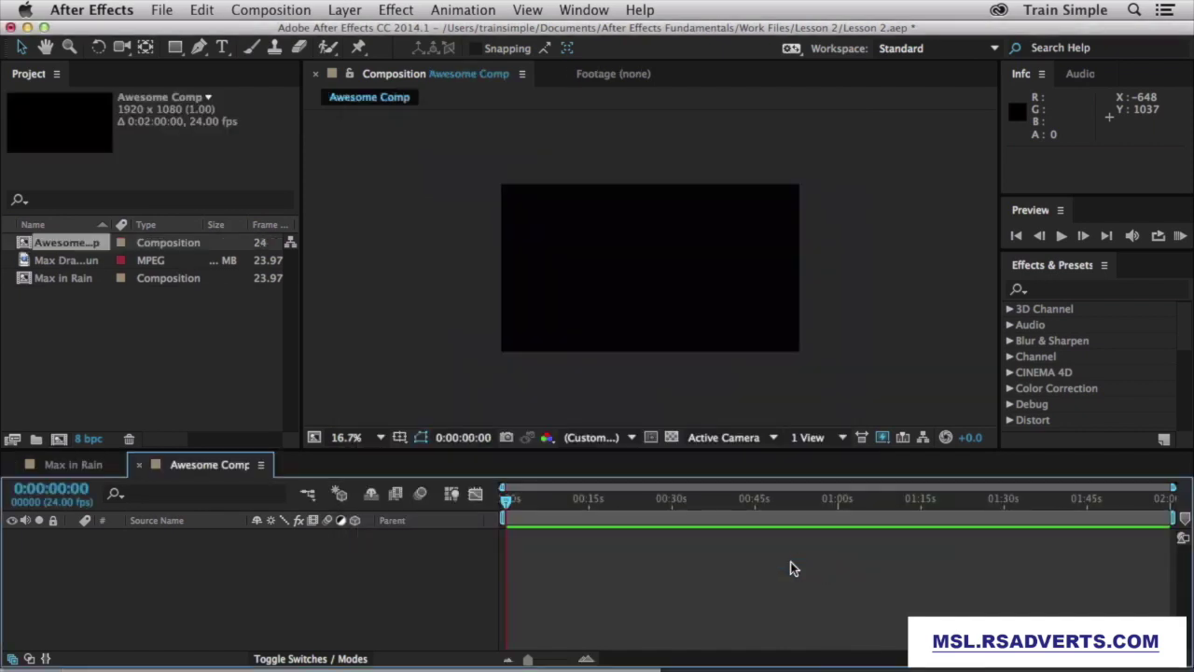
Switch between the Max in Rain and Awesome Comp timelines, and close and reopen the Awesome Comp timeline.
double_click(40, 281)
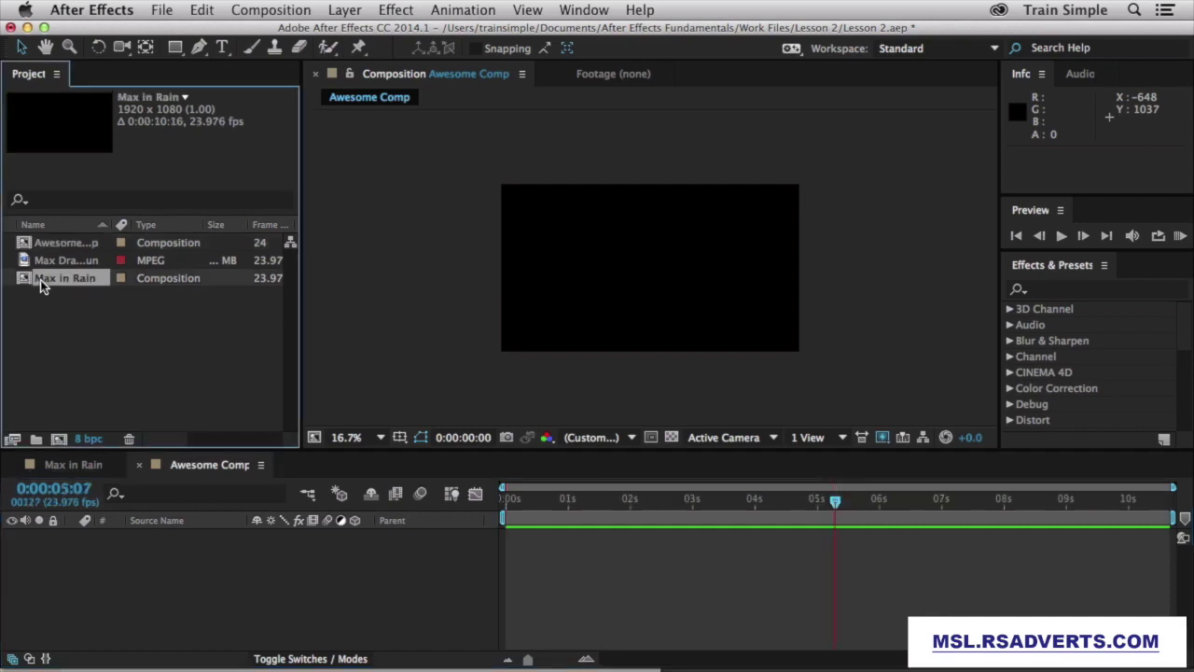
double_click(51, 244)
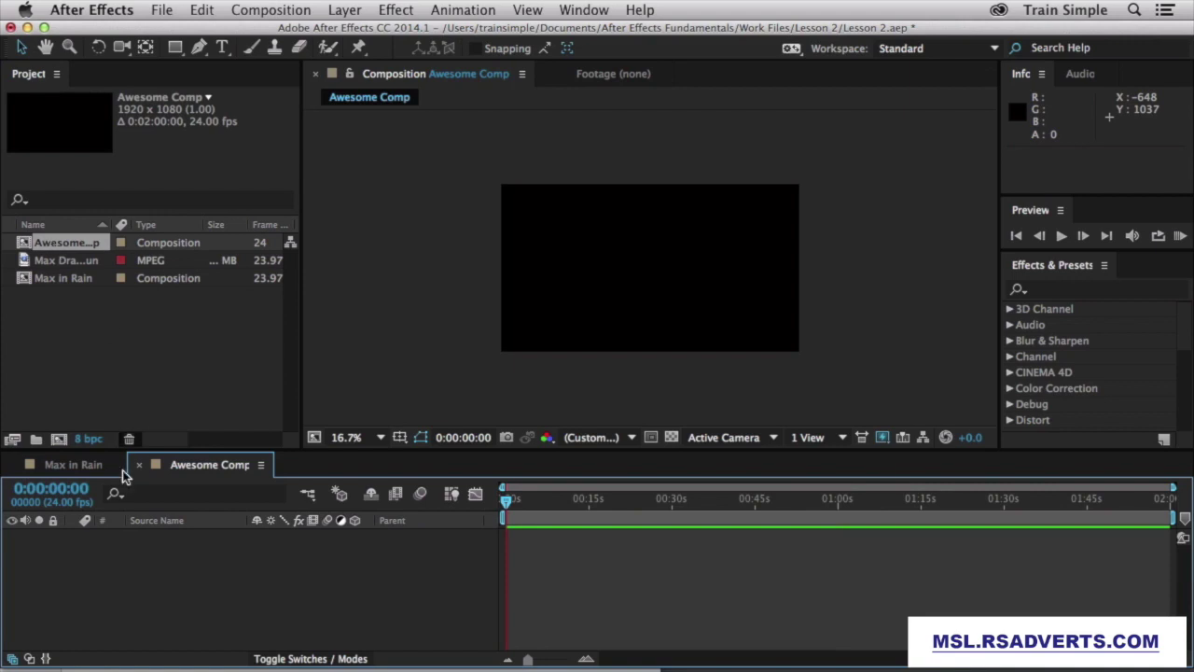
left_click(61, 462)
left_click(203, 464)
left_click(84, 460)
left_click(203, 464)
left_click(138, 466)
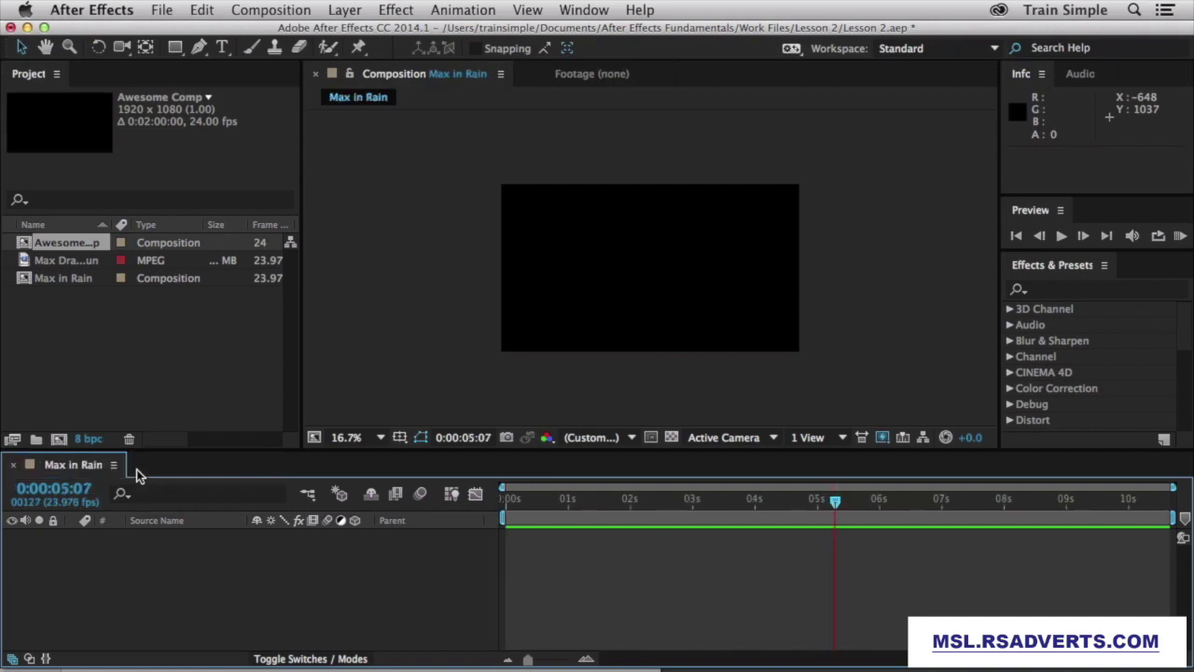
double_click(93, 243)
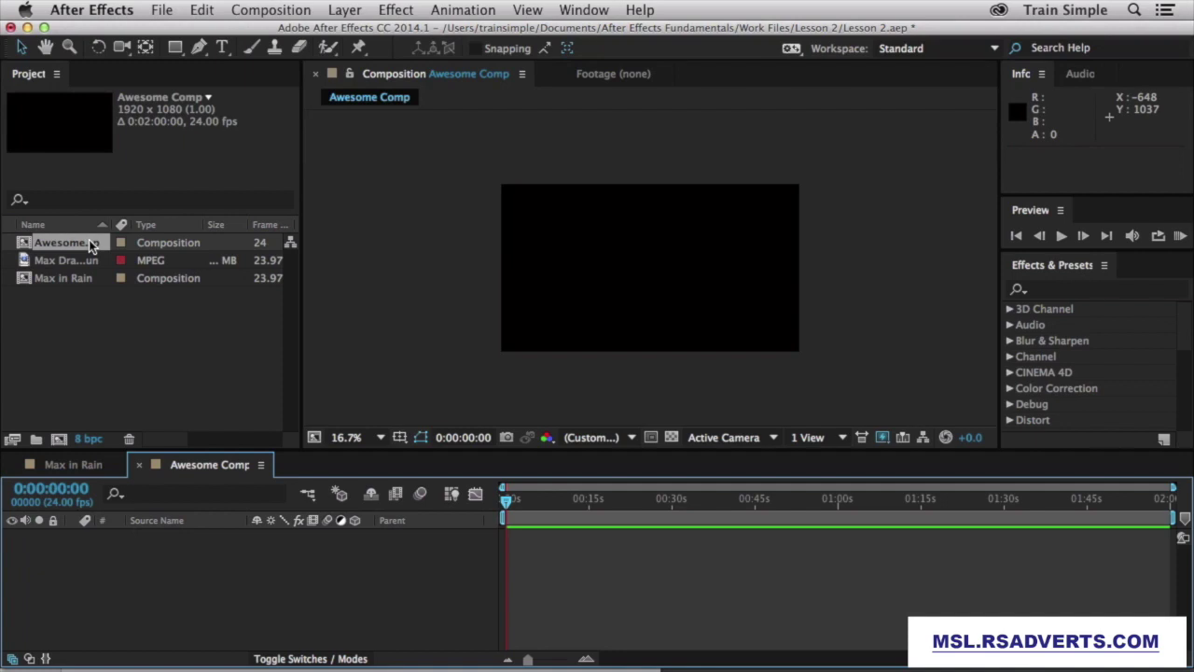
Create a new composition directly from the Max Draws Gun footage so it takes on the clip's settings.
left_click(78, 261)
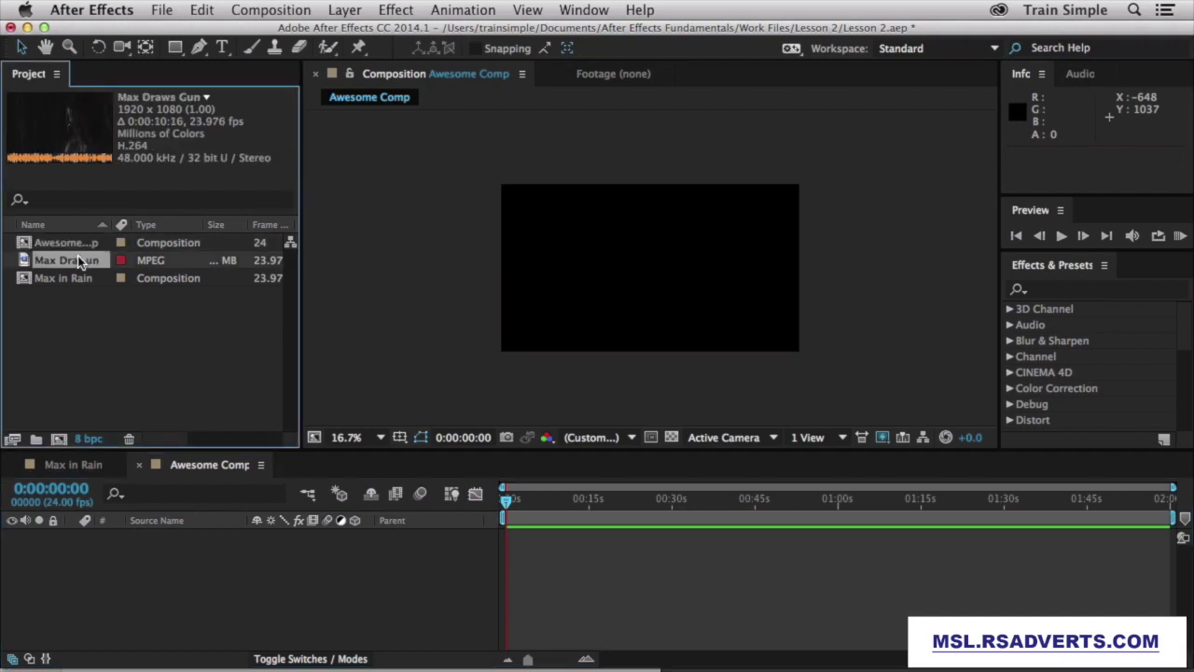
left_click_drag(77, 255, 61, 367)
left_click_drag(62, 408, 59, 435)
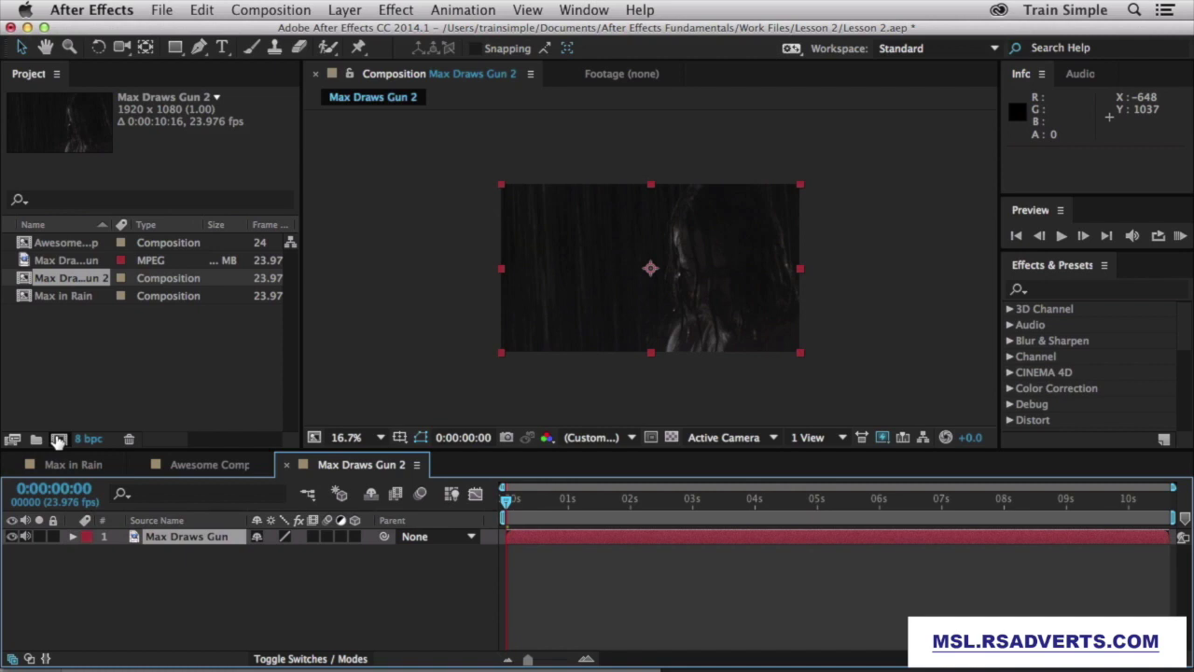
Review the composition settings of Max Draws Gun 2 and leave them without changes.
left_click(268, 11)
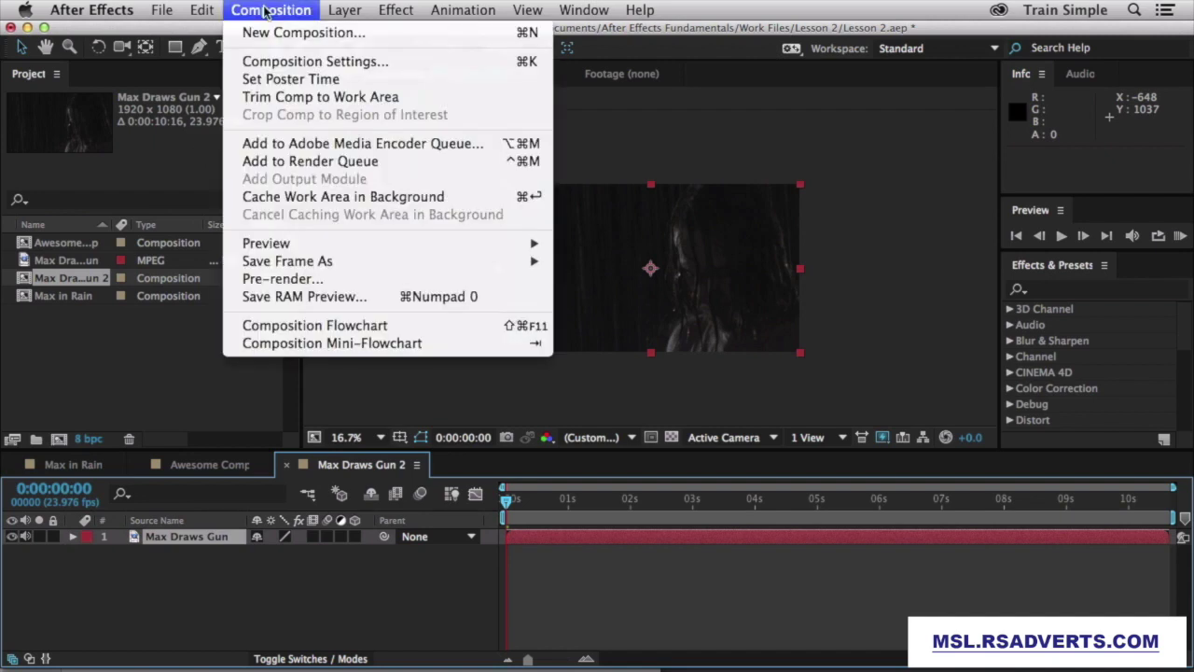
left_click(268, 63)
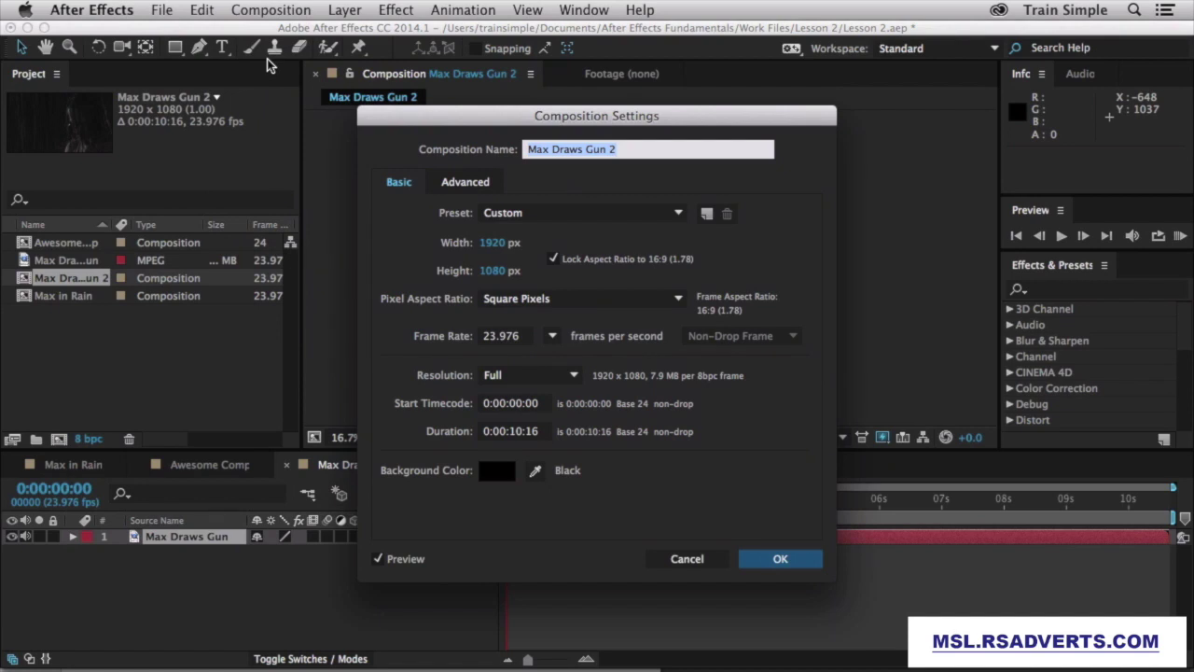
left_click(702, 558)
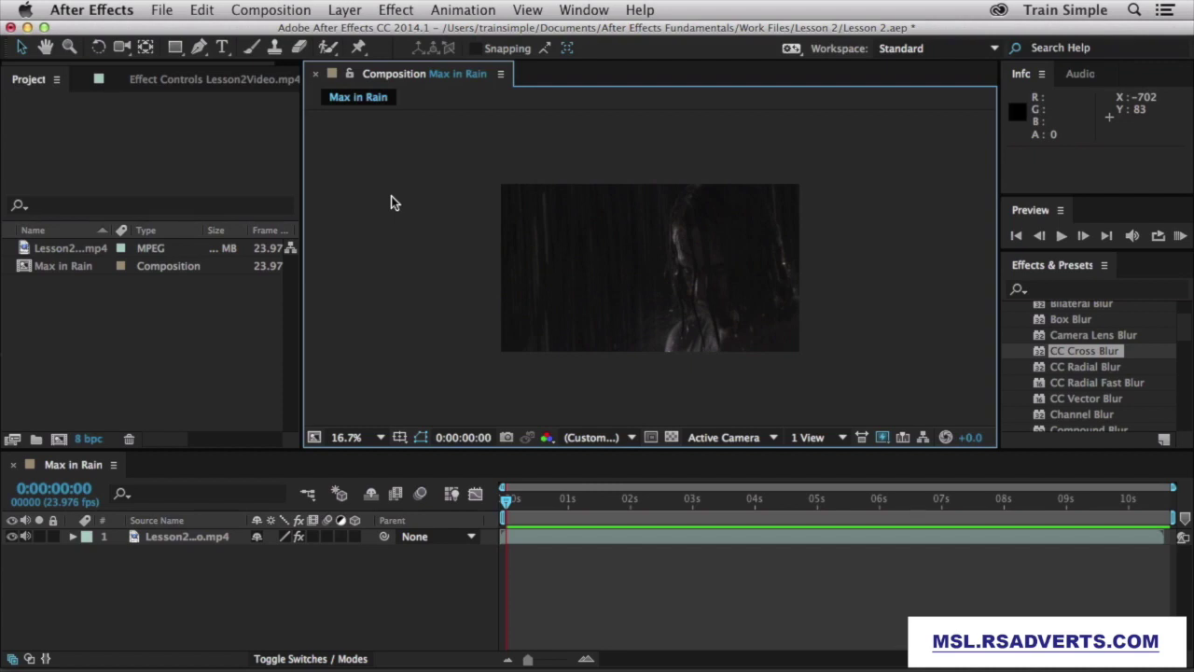
Play and stop a preview of the Max in Rain composition, and return the playhead to the start.
left_click(1064, 236)
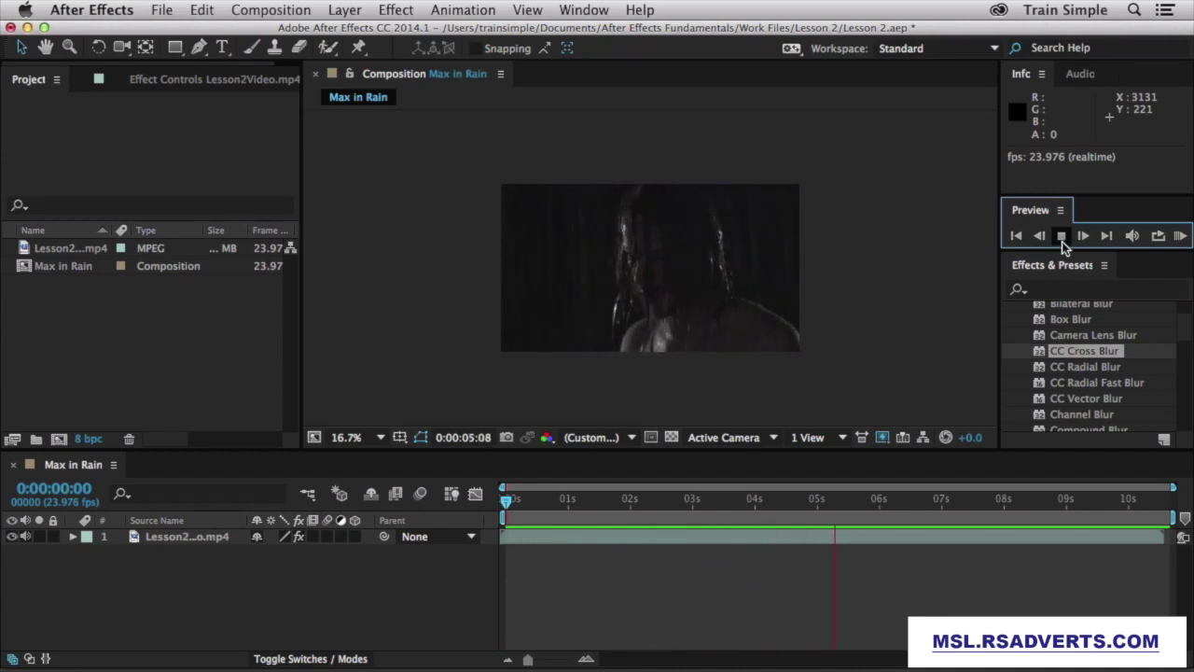
left_click(1063, 239)
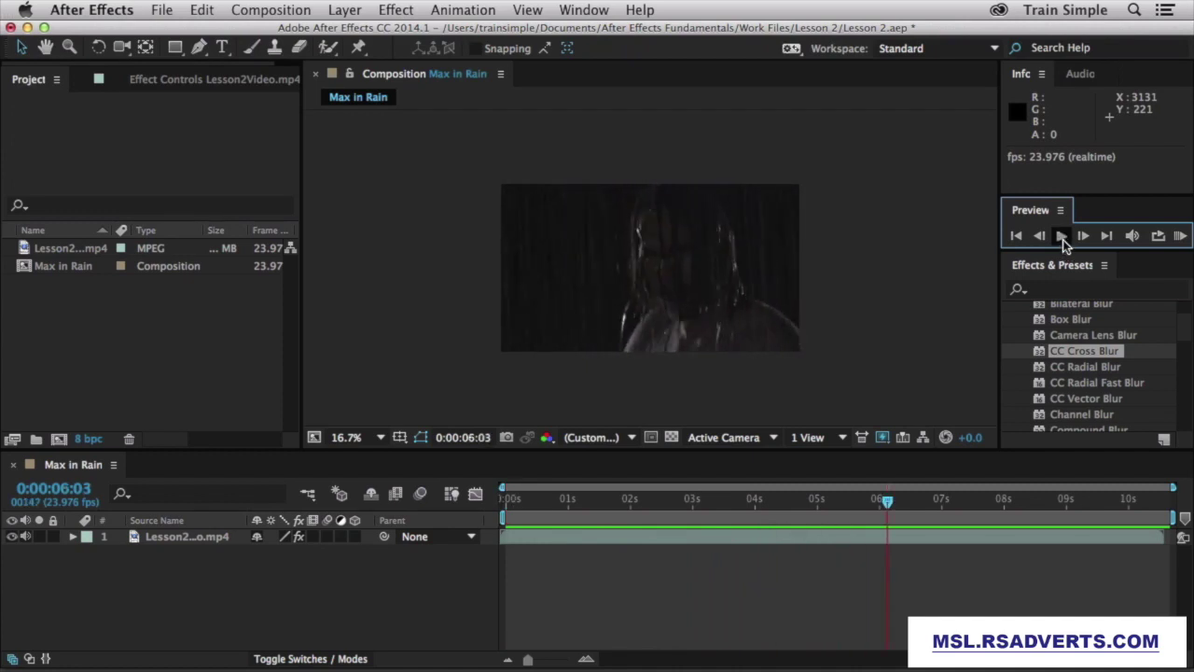
left_click_drag(604, 497, 501, 498)
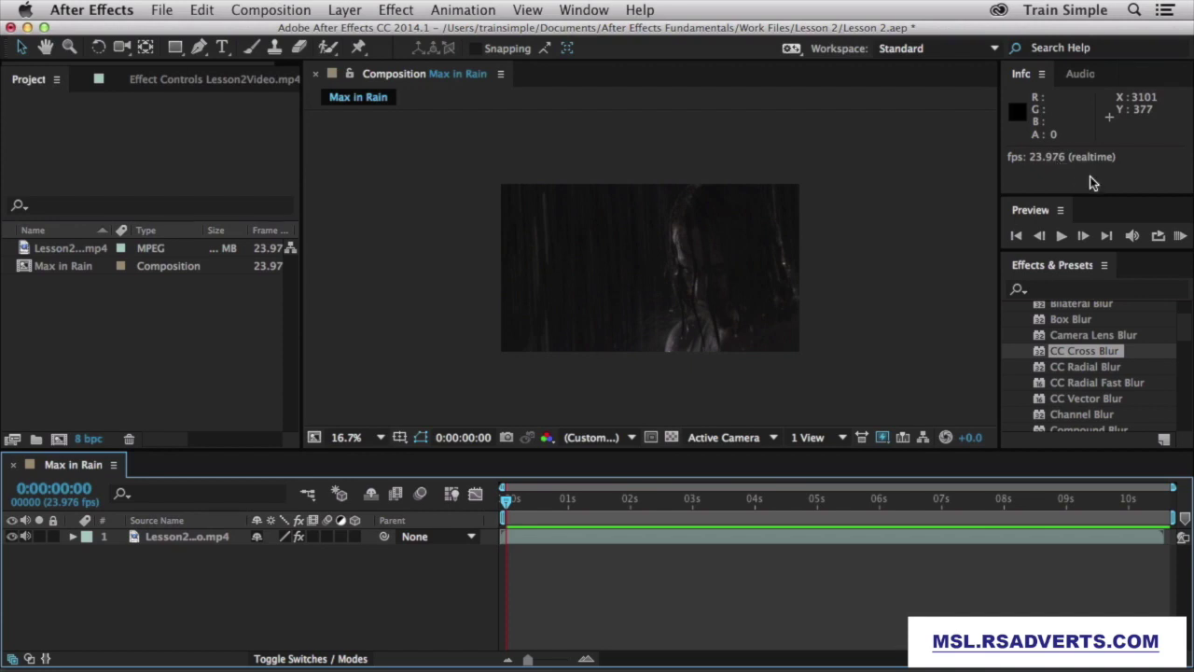
Run a RAM preview of Max in Rain, and go to the last frame, the first frame and one frame forward.
left_click(1179, 237)
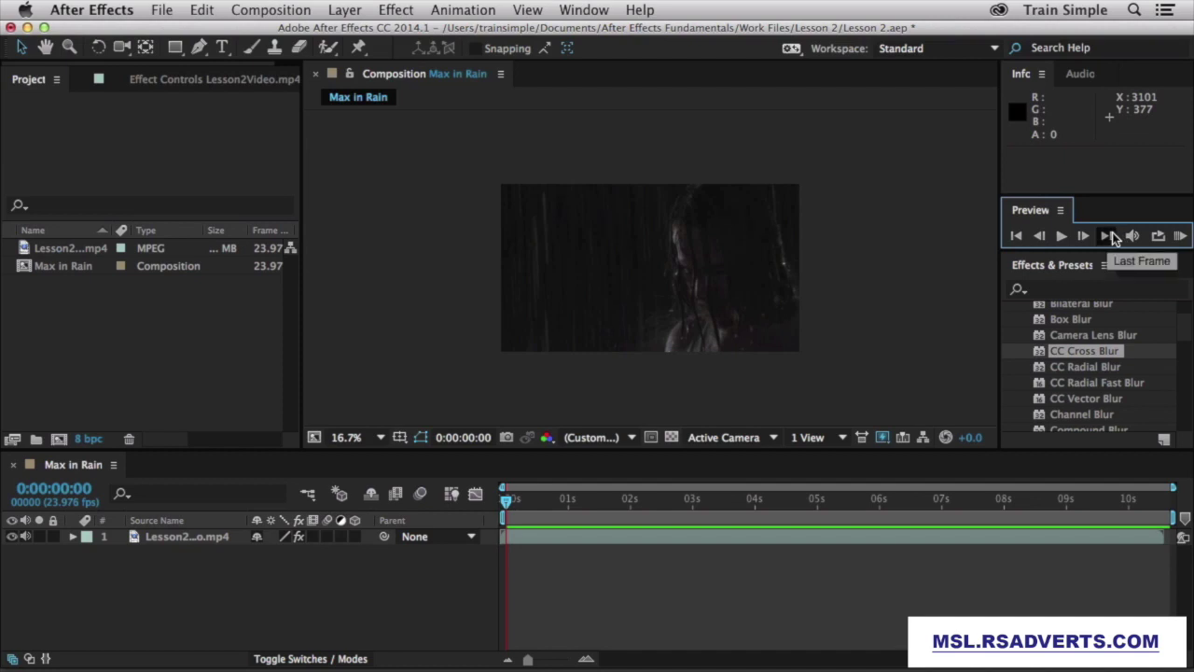
left_click(1113, 235)
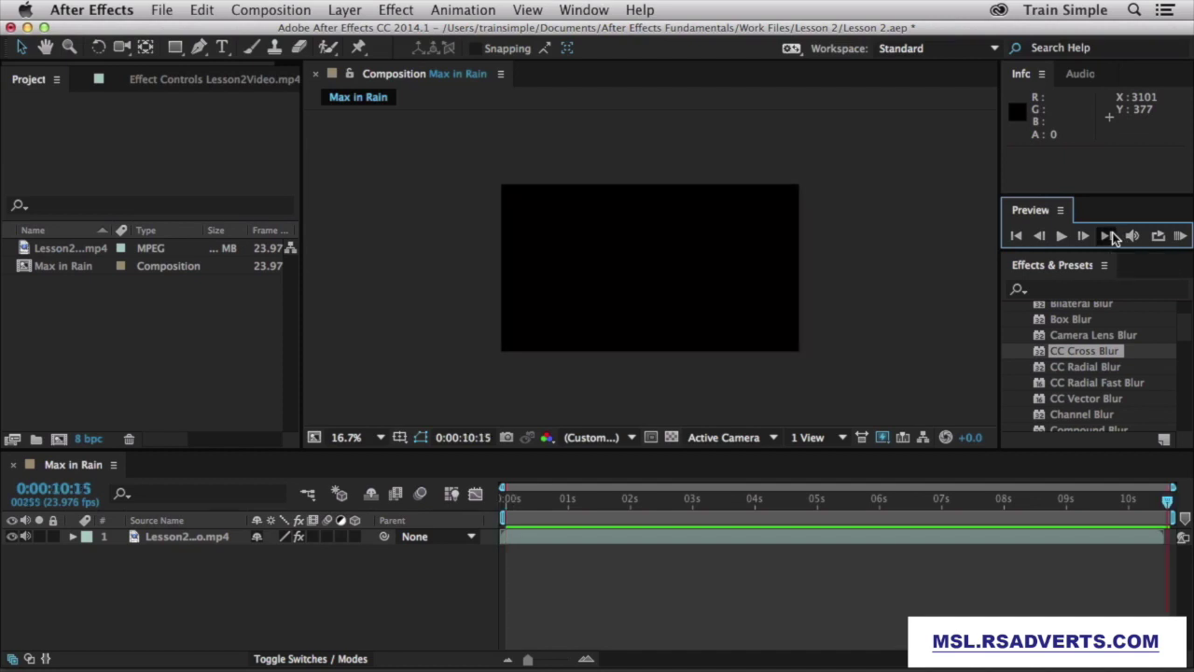
left_click(1019, 236)
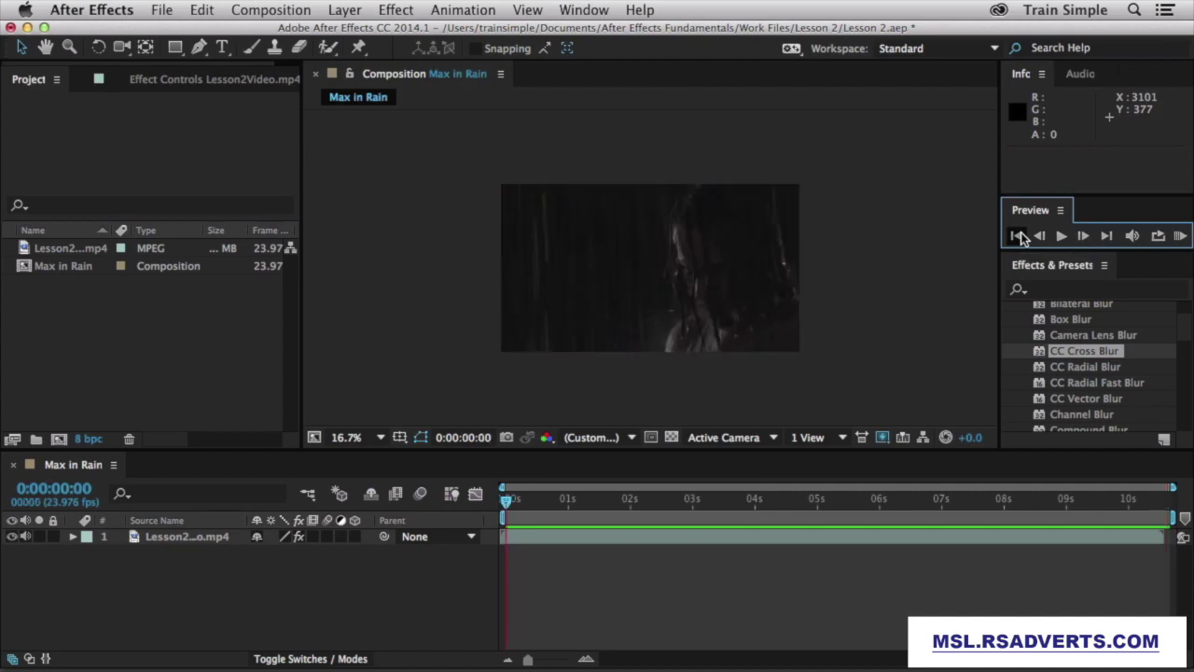
left_click(1081, 237)
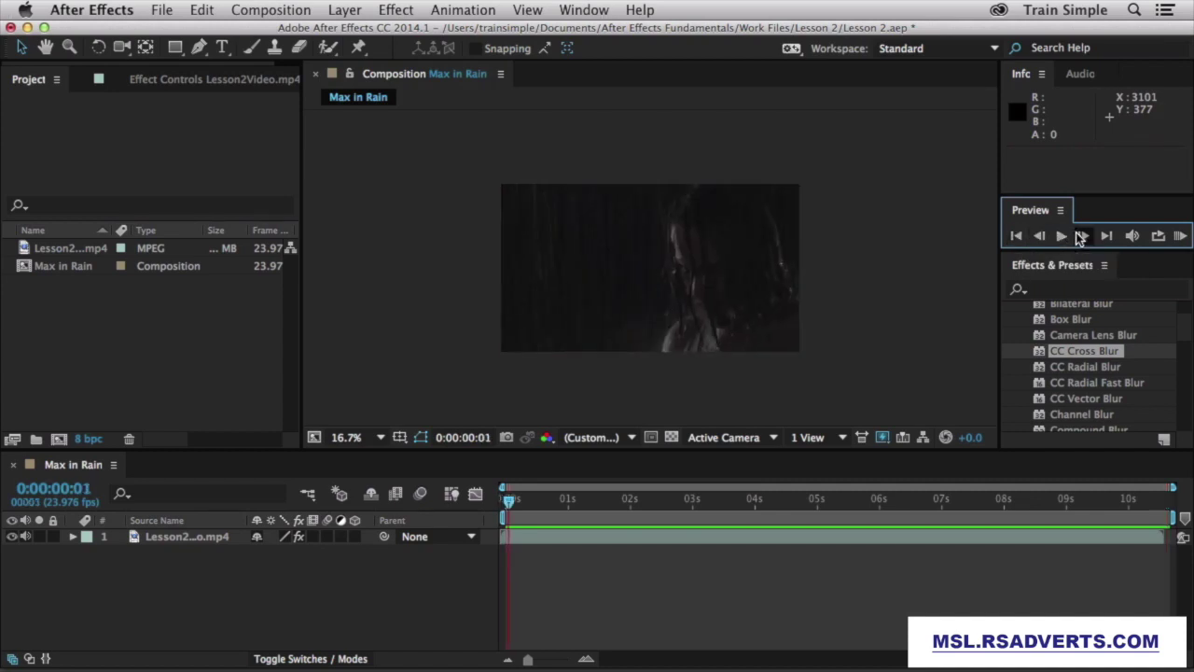
Step the Max in Rain composition four frames forward and four frames back again.
left_click(1080, 235)
left_click(1080, 235)
left_click(1079, 235)
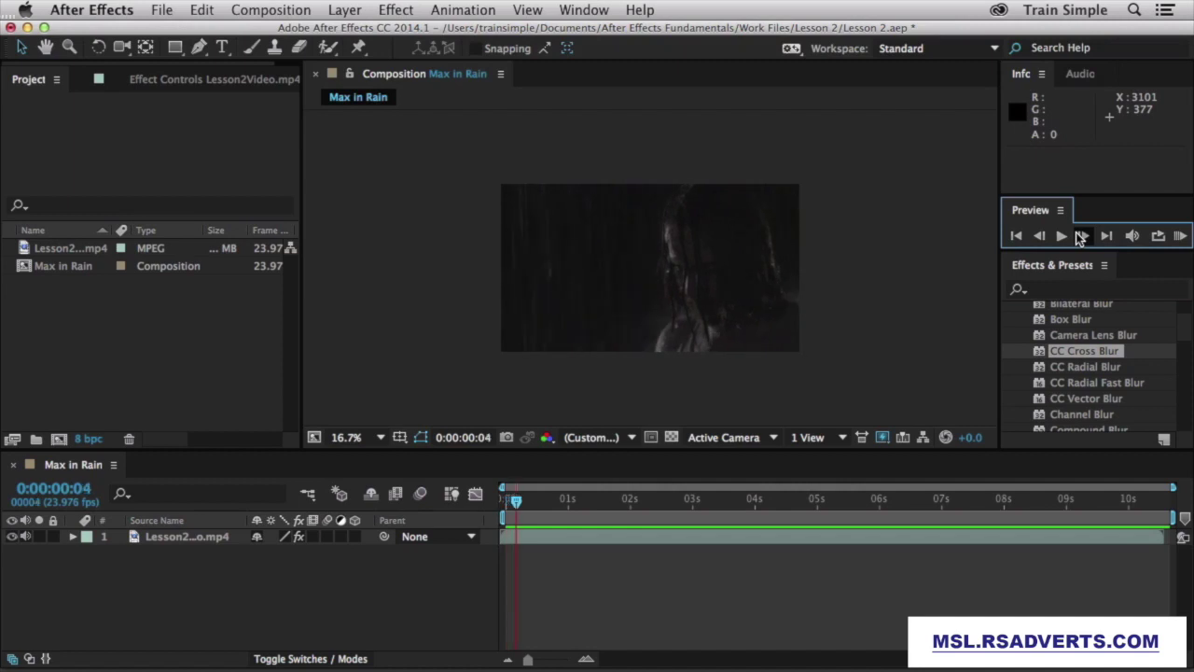
left_click(1080, 235)
left_click(1039, 236)
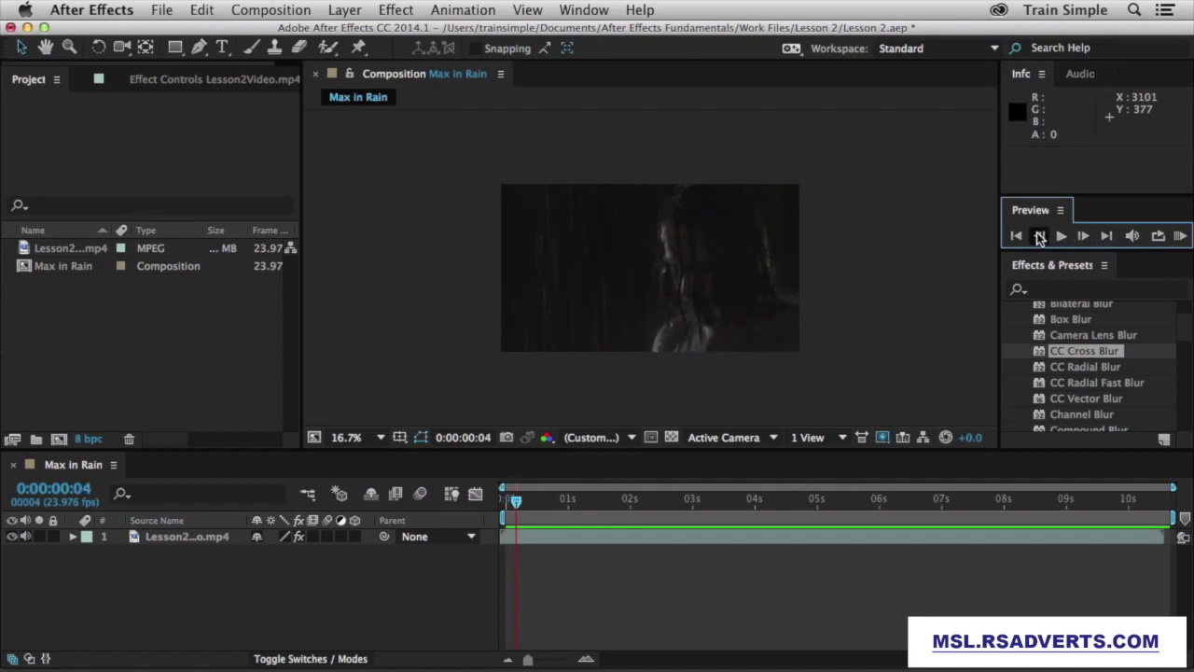
left_click(1039, 236)
left_click(1039, 236)
left_click(1039, 237)
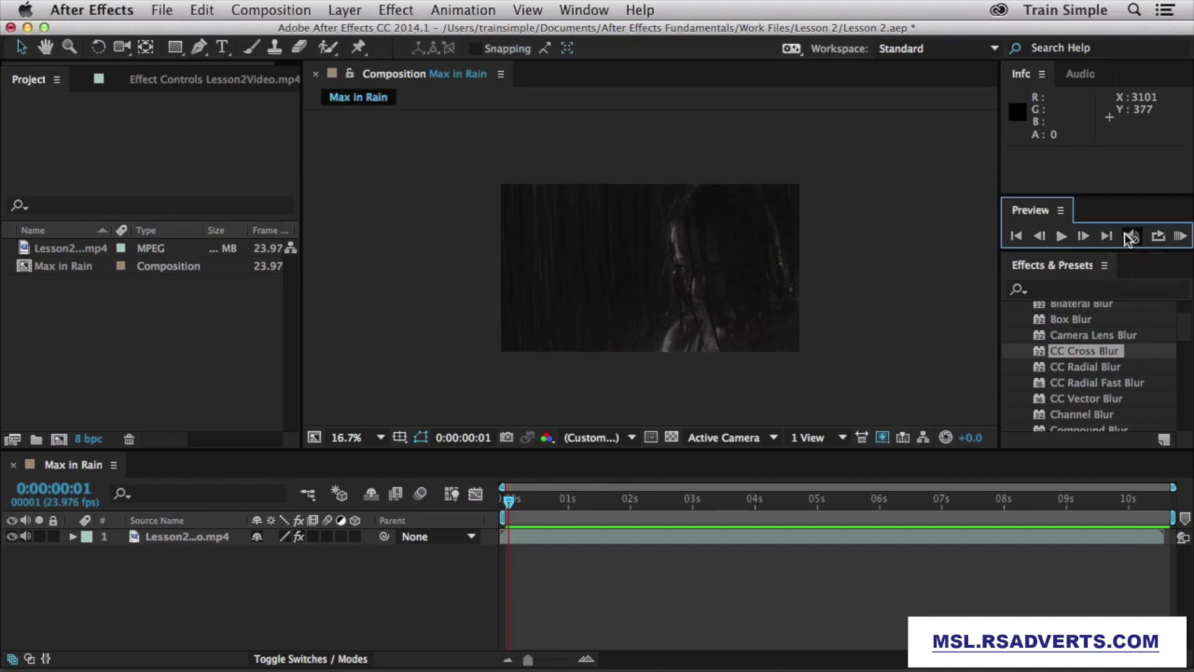
Move the playhead to 0:00:09:17 and play and stop a looping preview with the audio muted.
left_click(1110, 498)
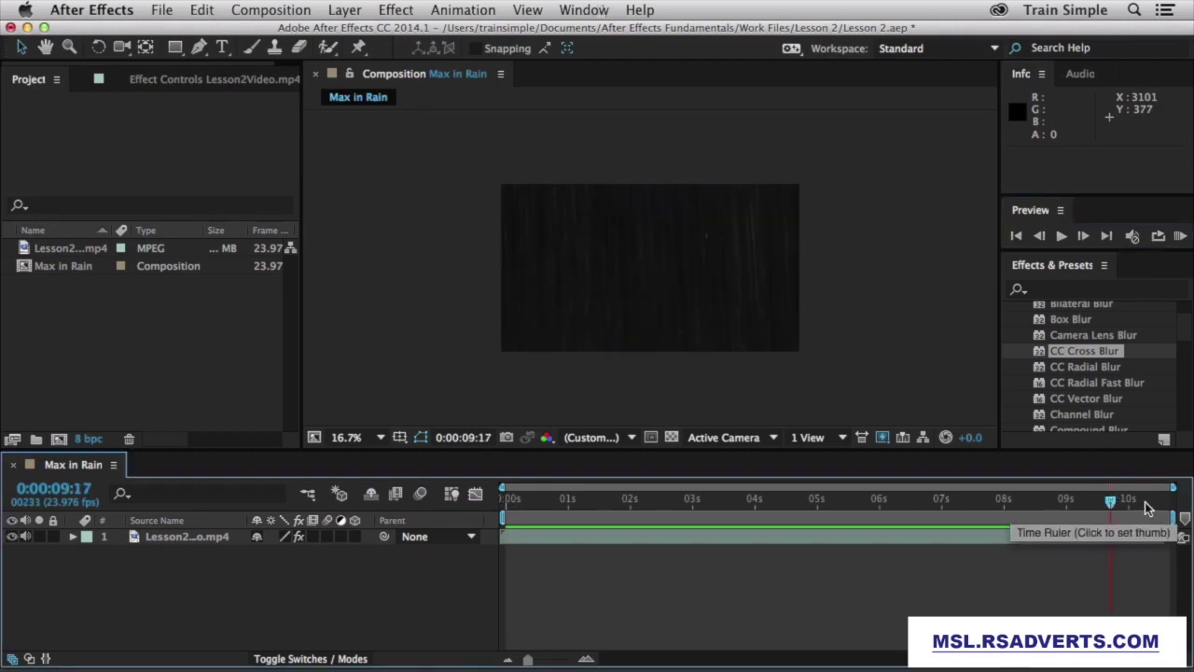
left_click(1061, 236)
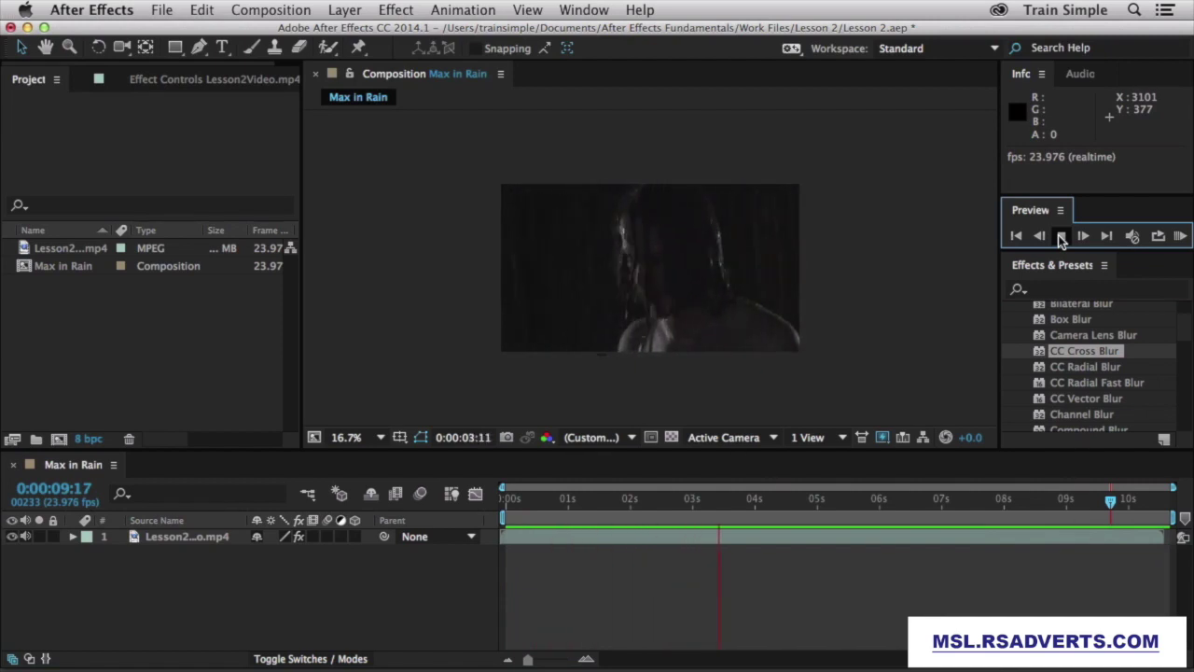
left_click(1061, 236)
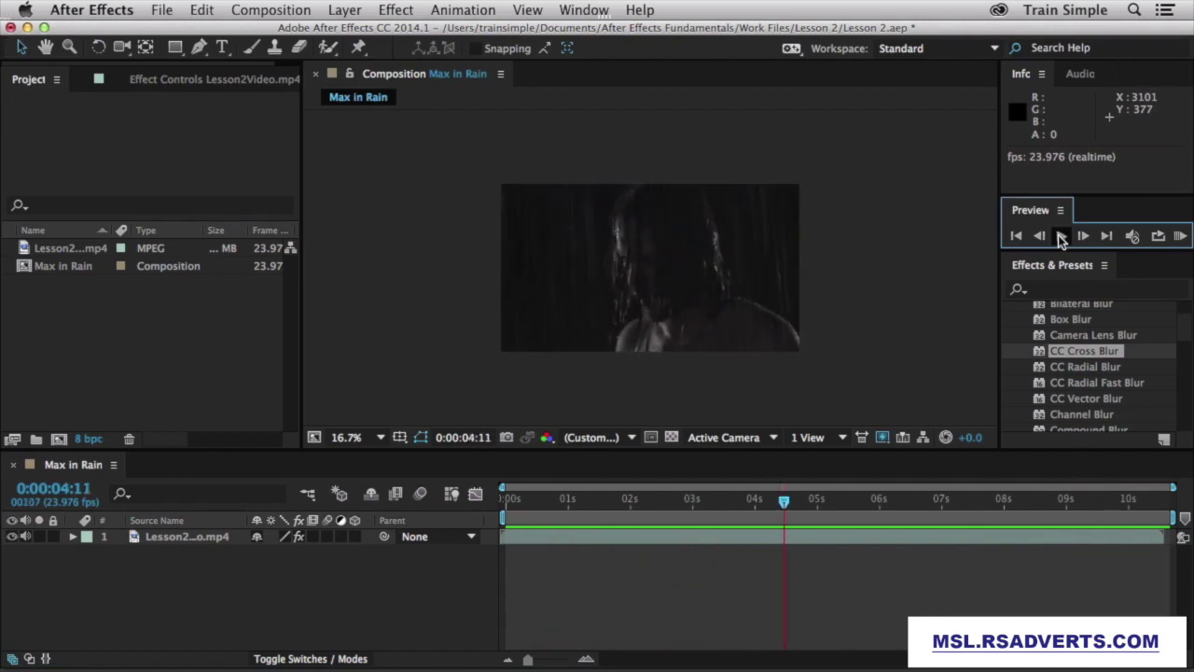
Set the preview loop option to ping pong, and play and stop a preview starting from 0:00:09:10.
left_click(1157, 237)
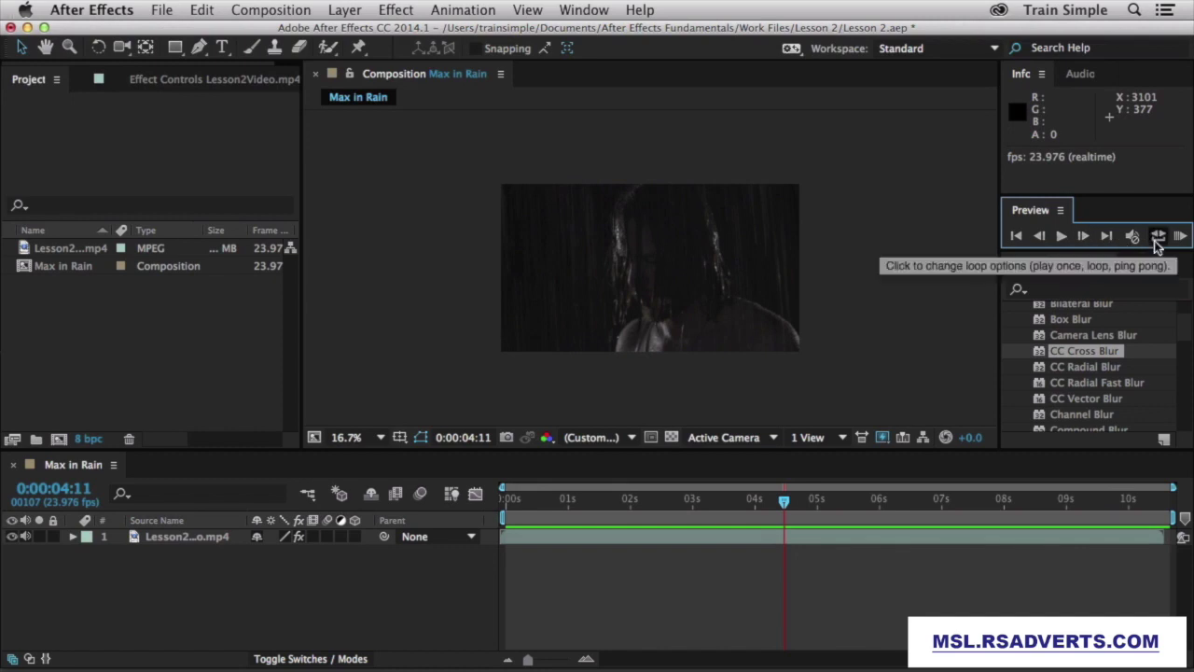
left_click(1093, 499)
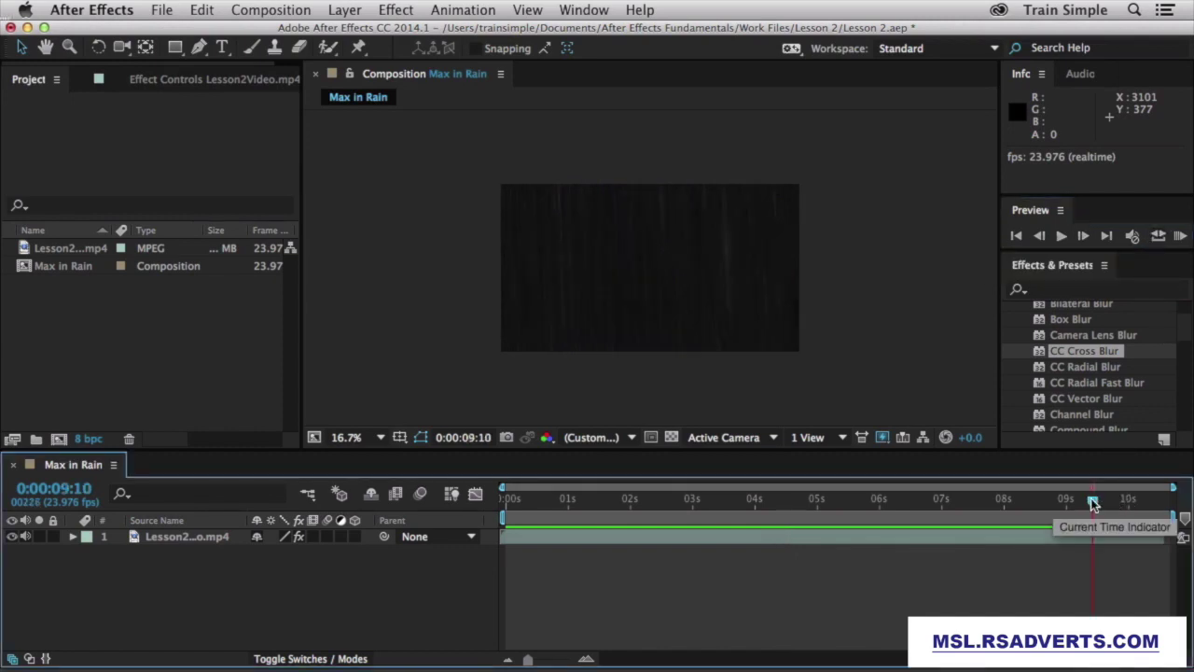
left_click(1061, 237)
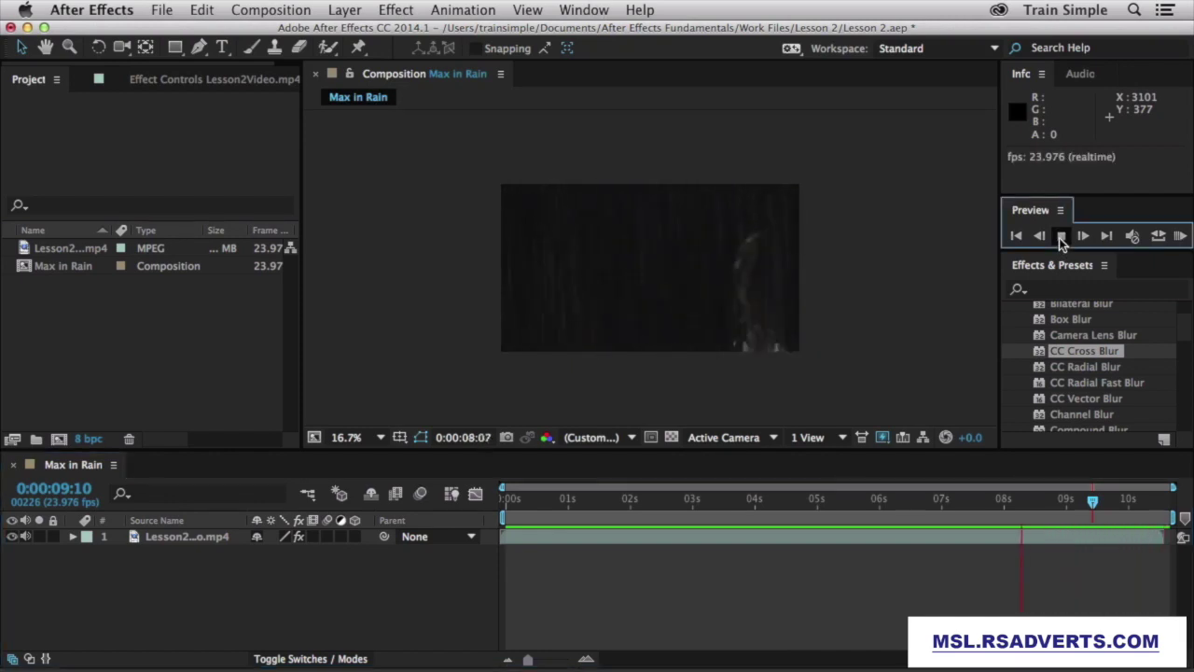
left_click(1061, 237)
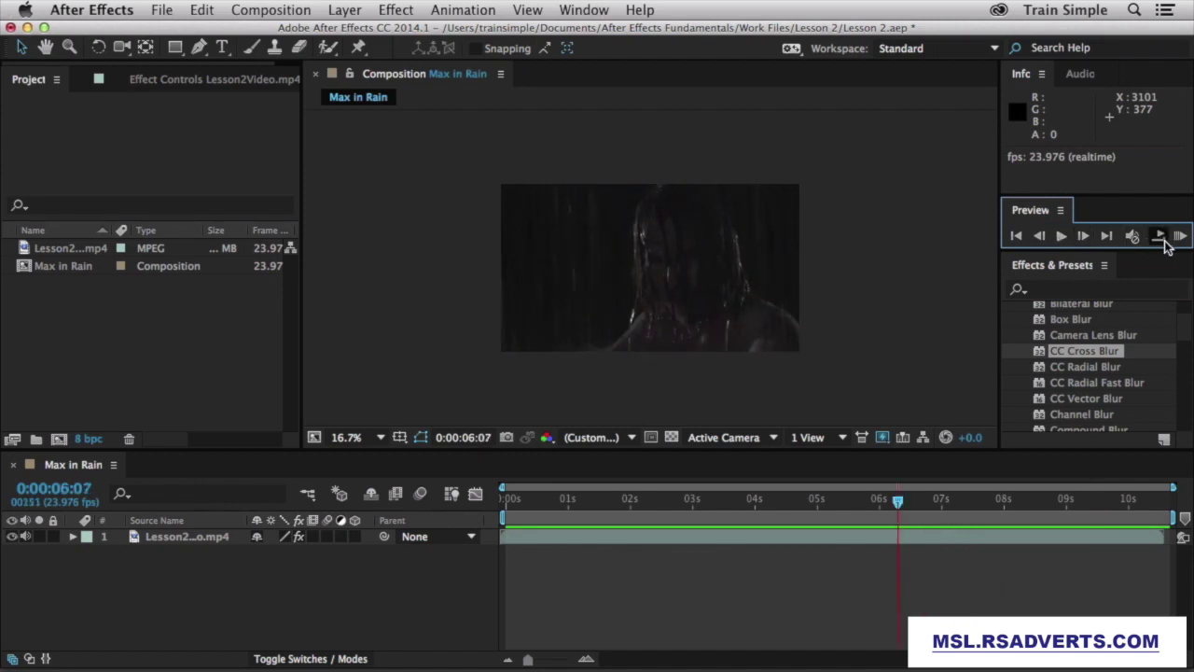
Preview the end of the composition with the play once option, and set the loop option back to loop.
left_click(1103, 501)
left_click(1061, 237)
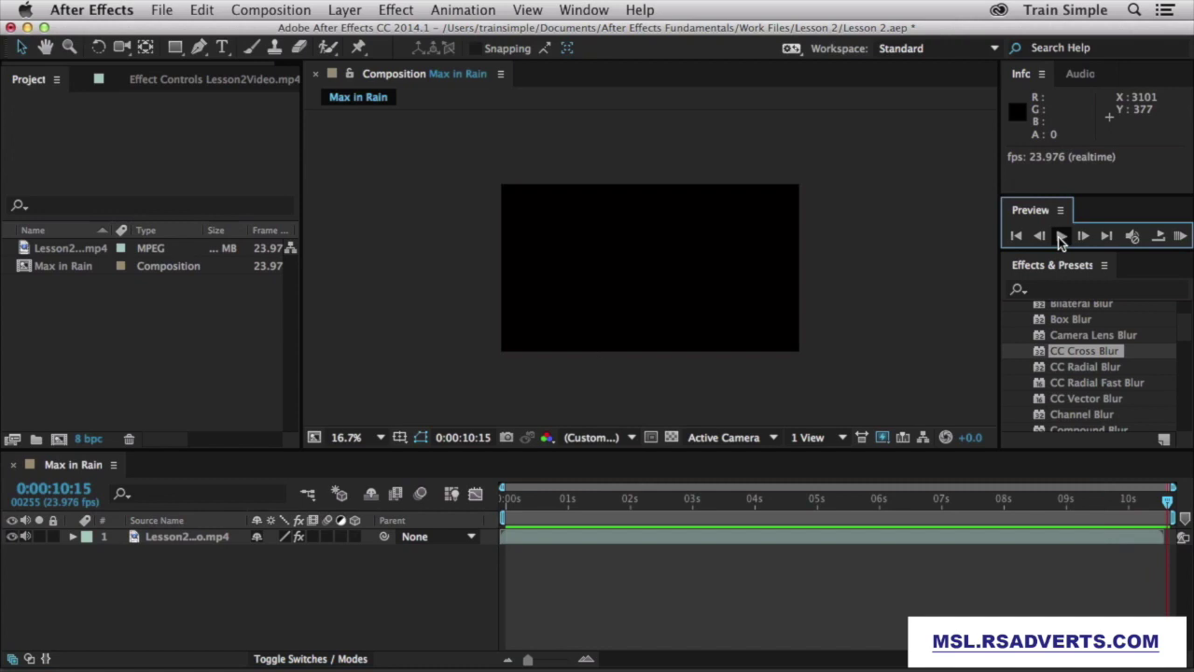
left_click(1158, 237)
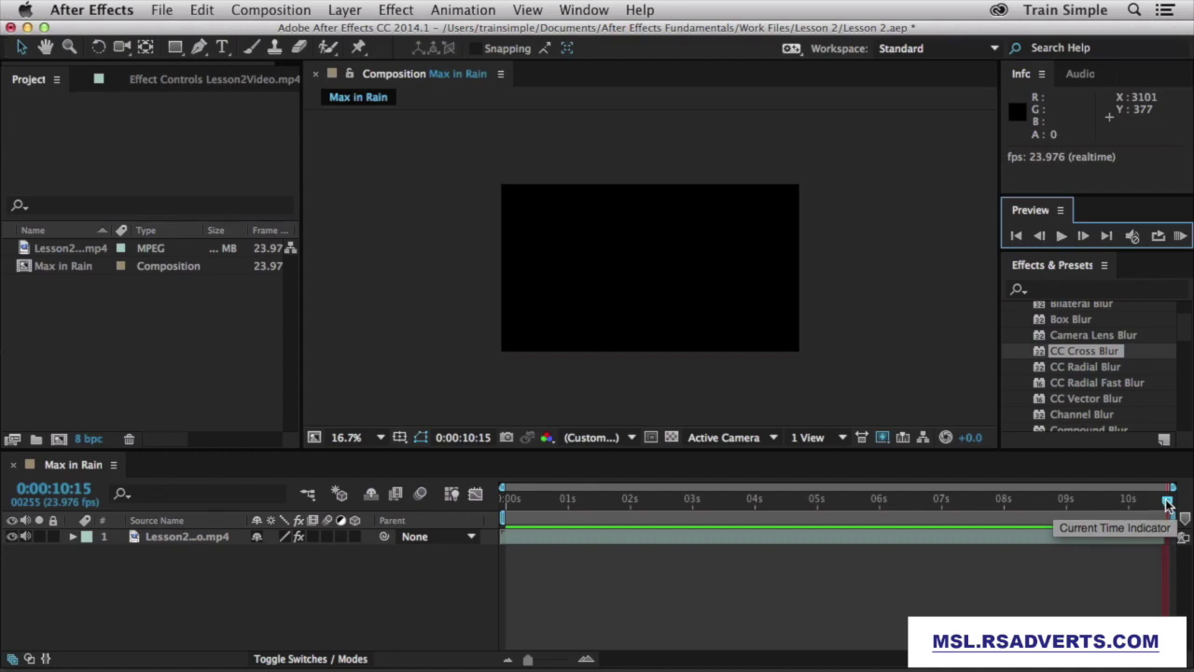
Scrub the playhead to 0:00:07:03, and zoom the timeline in to individual frames and back out to the entire composition.
left_click_drag(1169, 504, 947, 520)
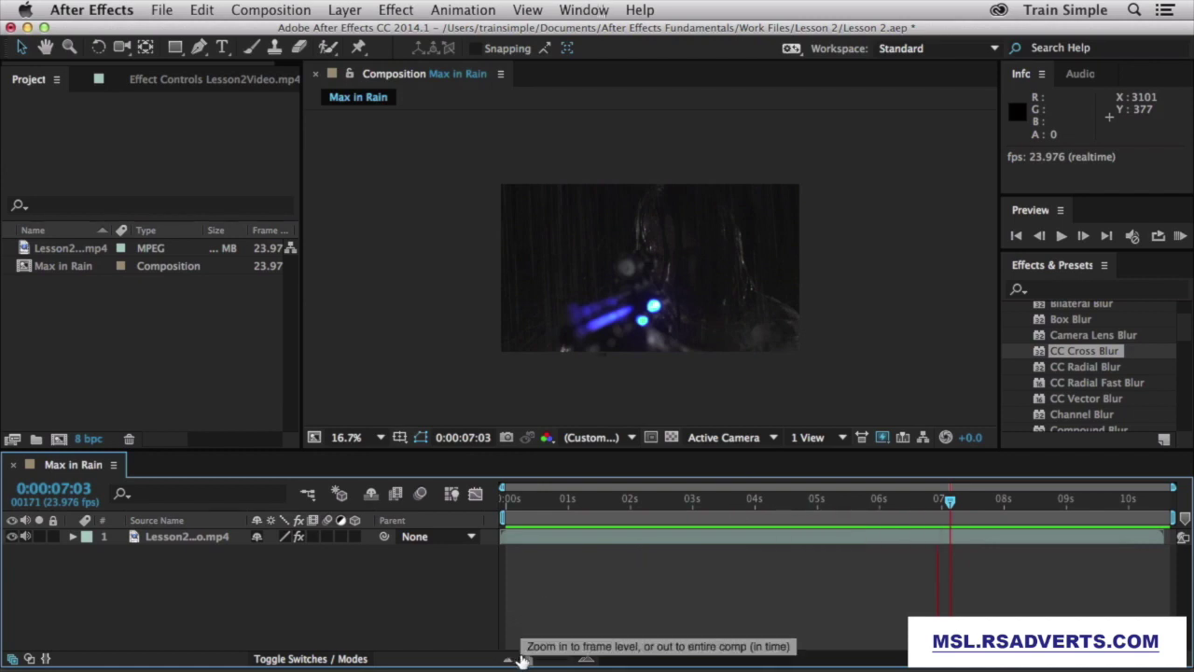
left_click_drag(527, 663, 536, 661)
left_click_drag(550, 661, 560, 662)
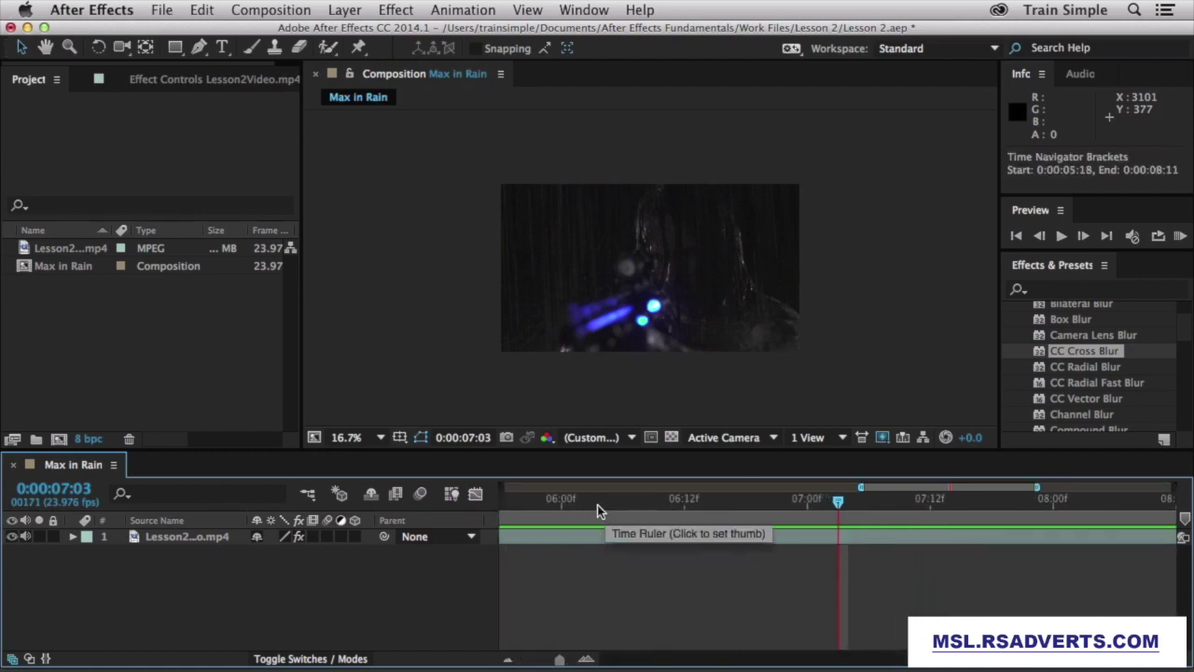
left_click_drag(560, 662, 569, 659)
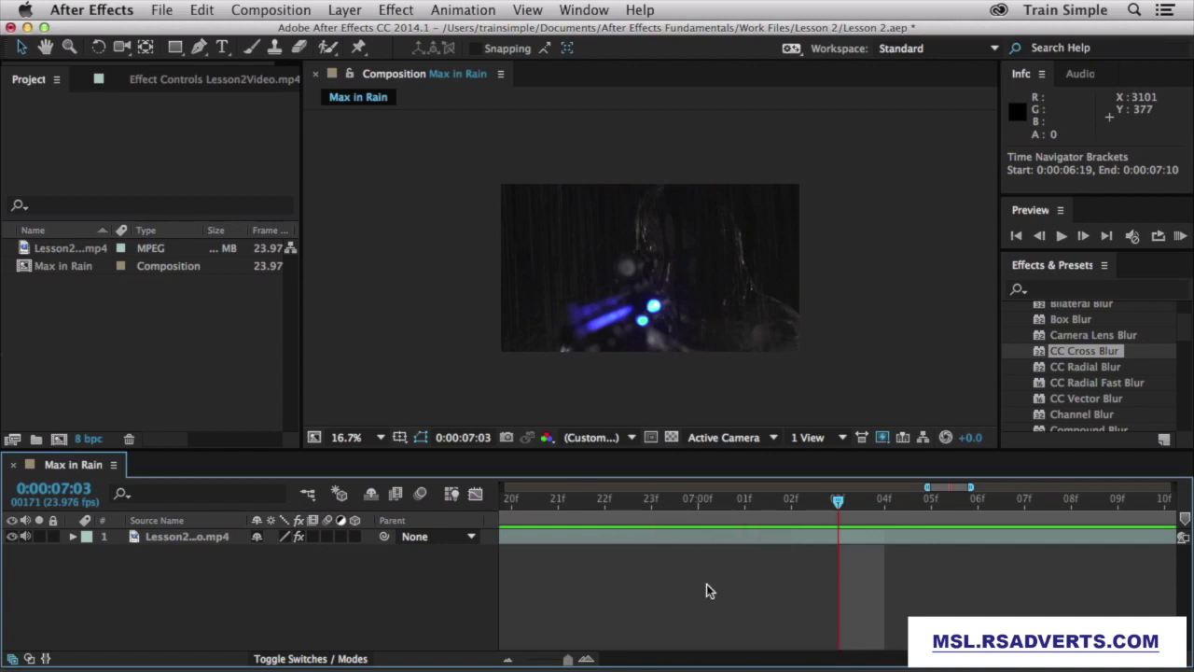
left_click_drag(571, 662, 519, 663)
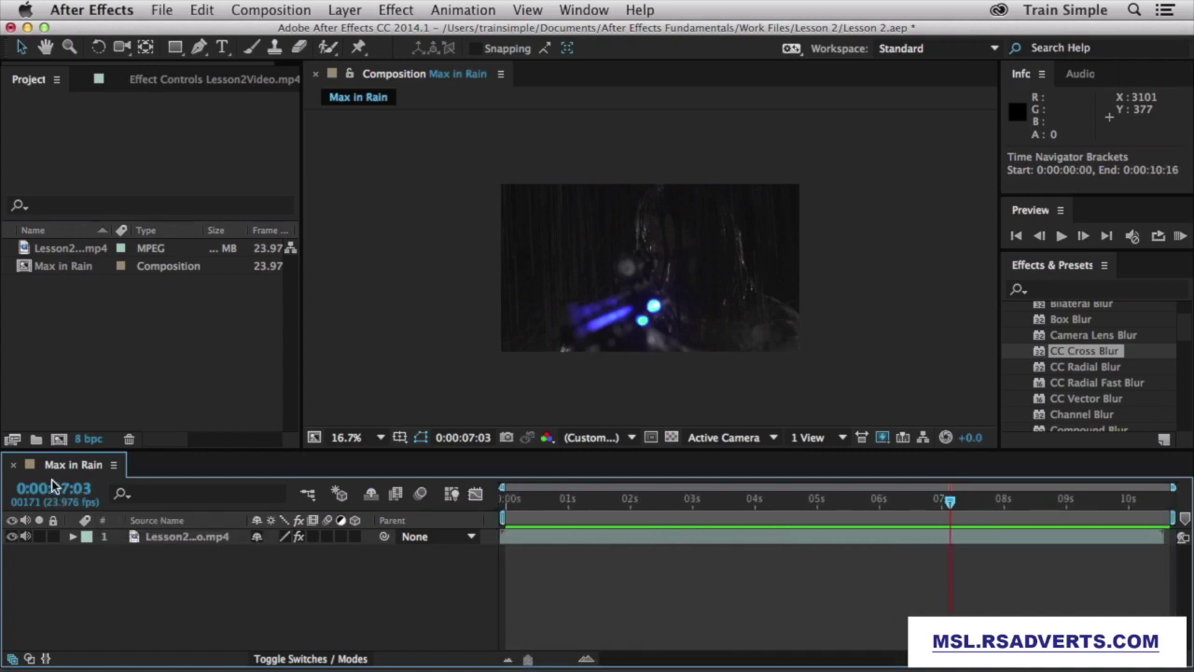
Set the composition's current time to 0:00:07:01, and open the Go to Time dialog and cancel it.
mouse_move(54, 491)
left_mouse_down()
mouse_move(5, 492)
mouse_move(93, 493)
mouse_move(58, 495)
left_mouse_up()
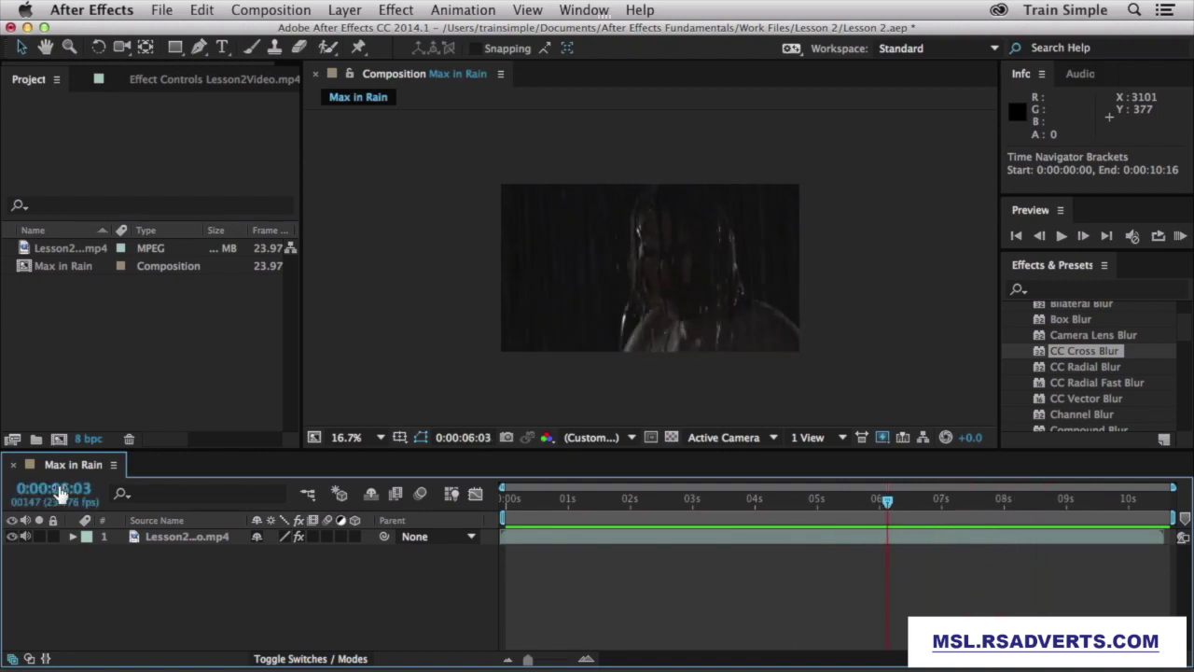
left_click(60, 489)
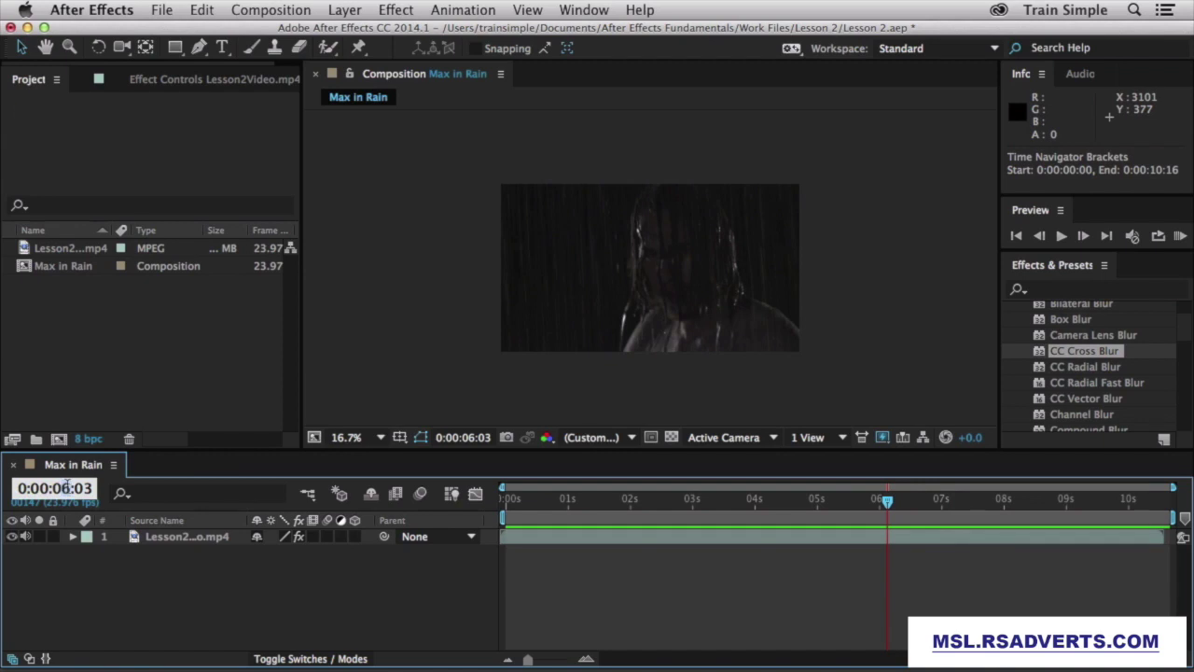
type("7")
left_click_drag(84, 488, 94, 488)
type("1")
key("Return")
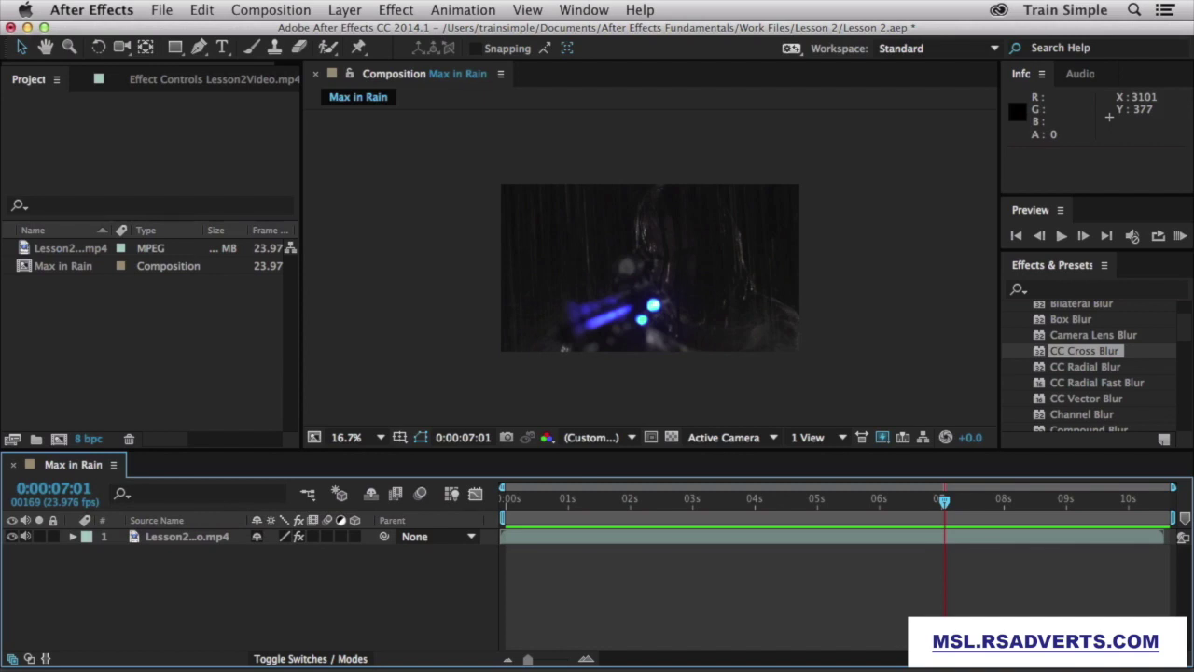
left_click(466, 438)
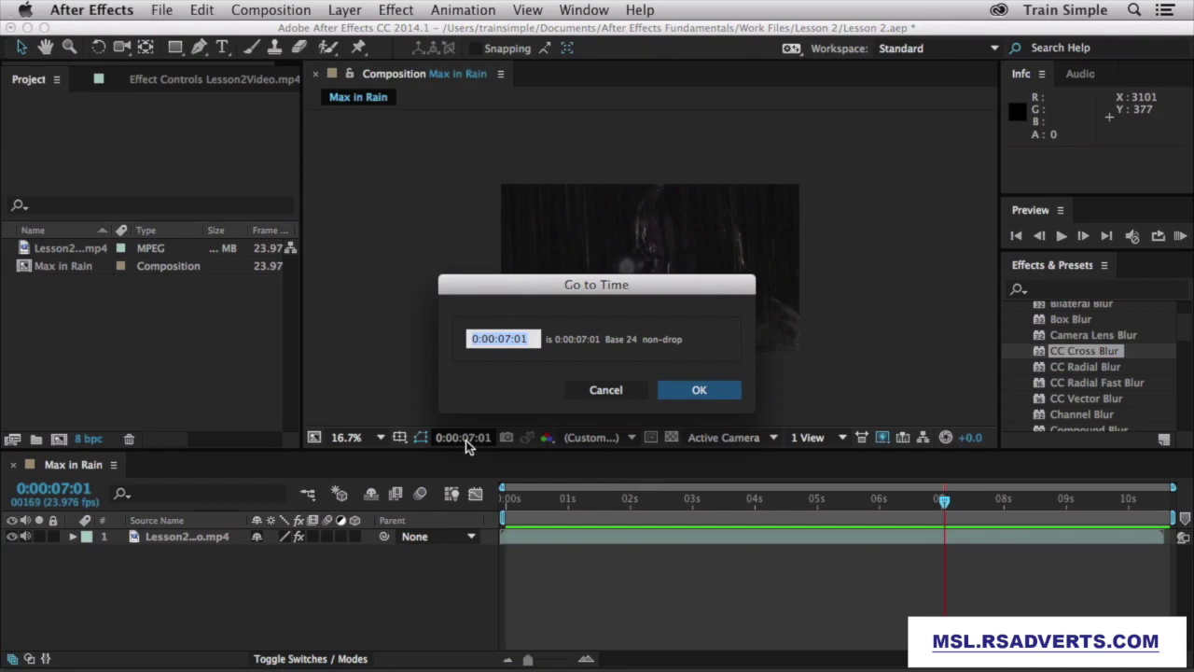
left_click(598, 393)
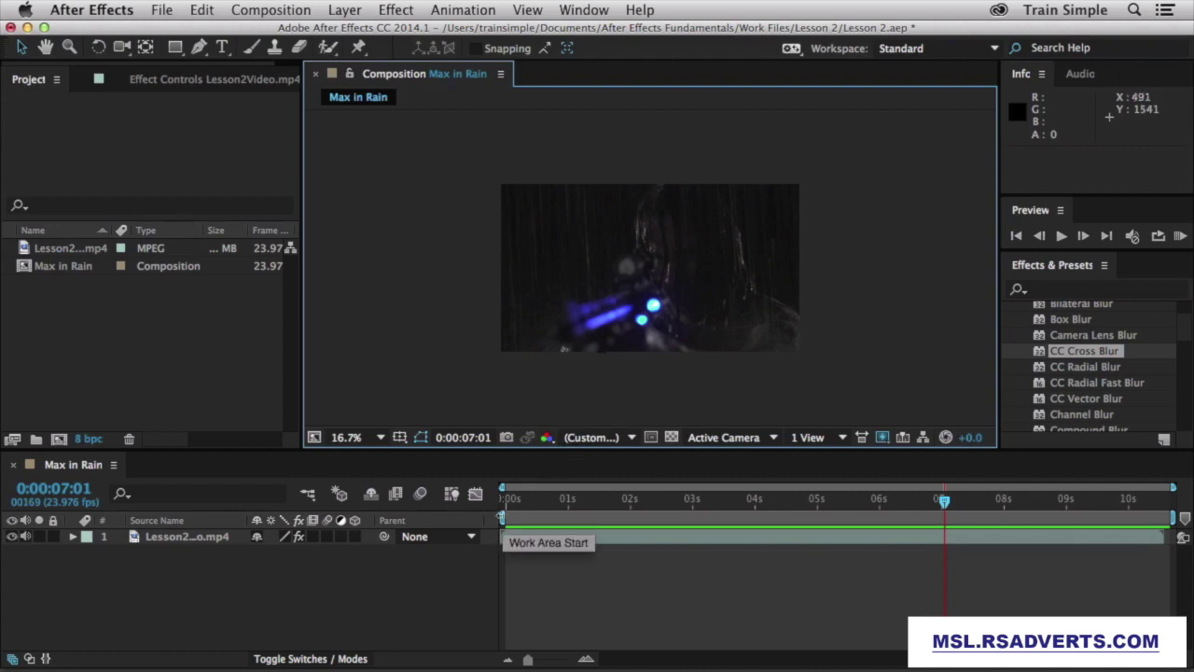
Run a RAM preview of a work area limited to 0:00:01:11 through 0:00:02:16, and restore the work area to the full composition.
left_click_drag(502, 518, 614, 513)
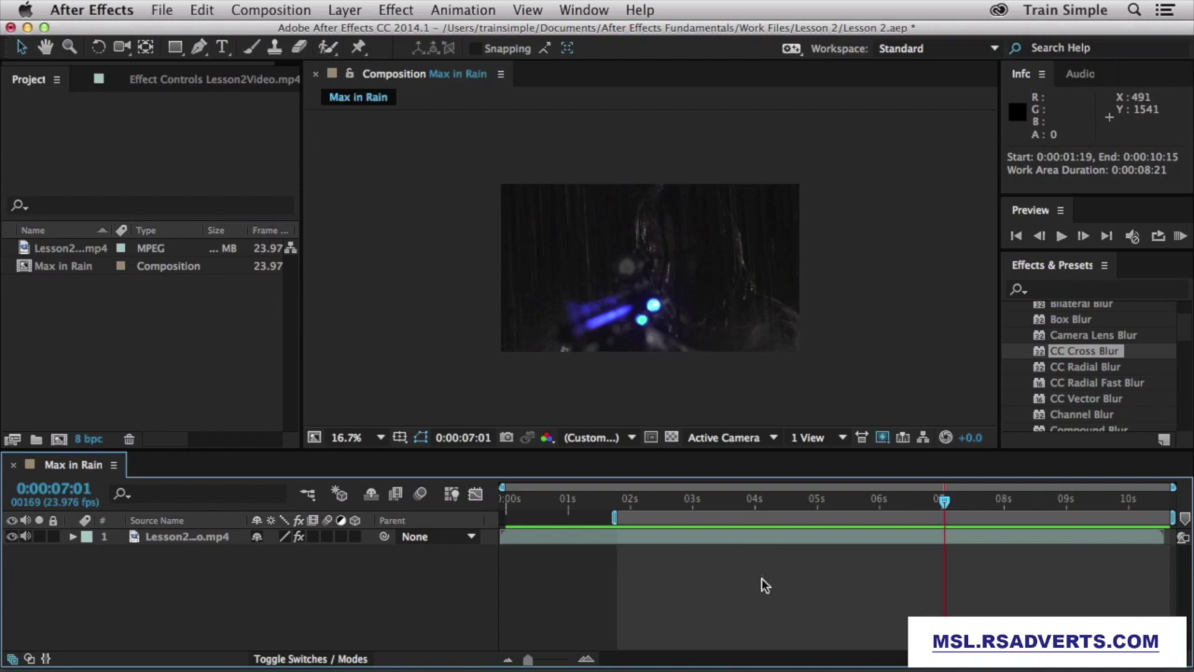
left_click_drag(1159, 519, 684, 532)
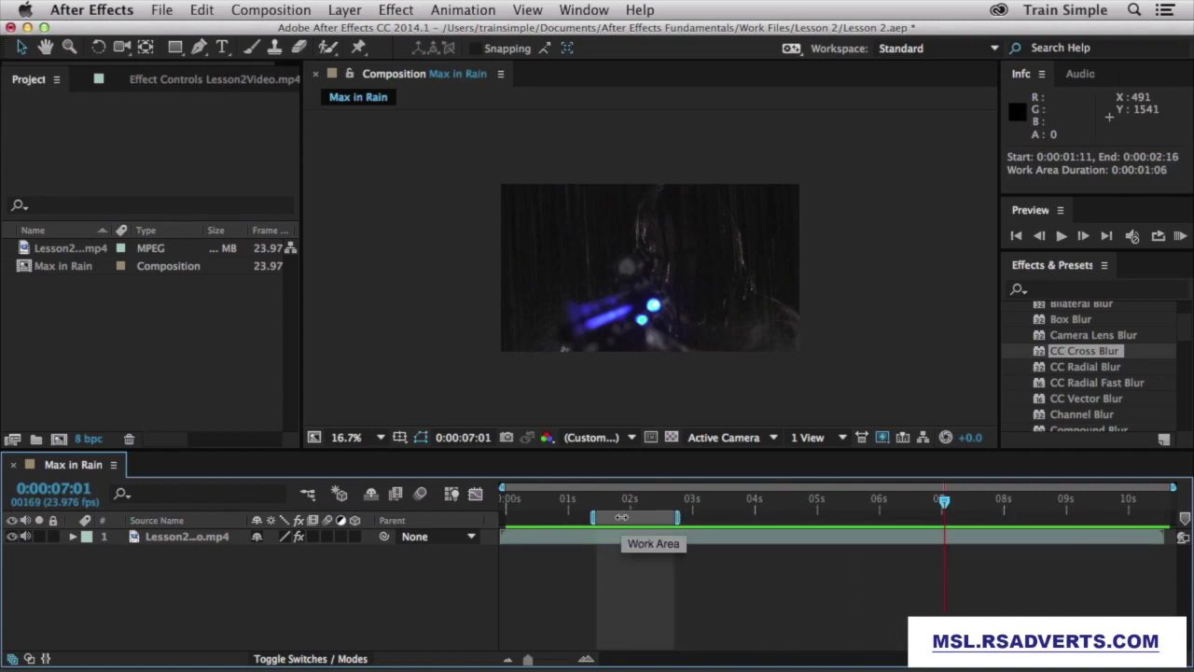
left_click(1181, 236)
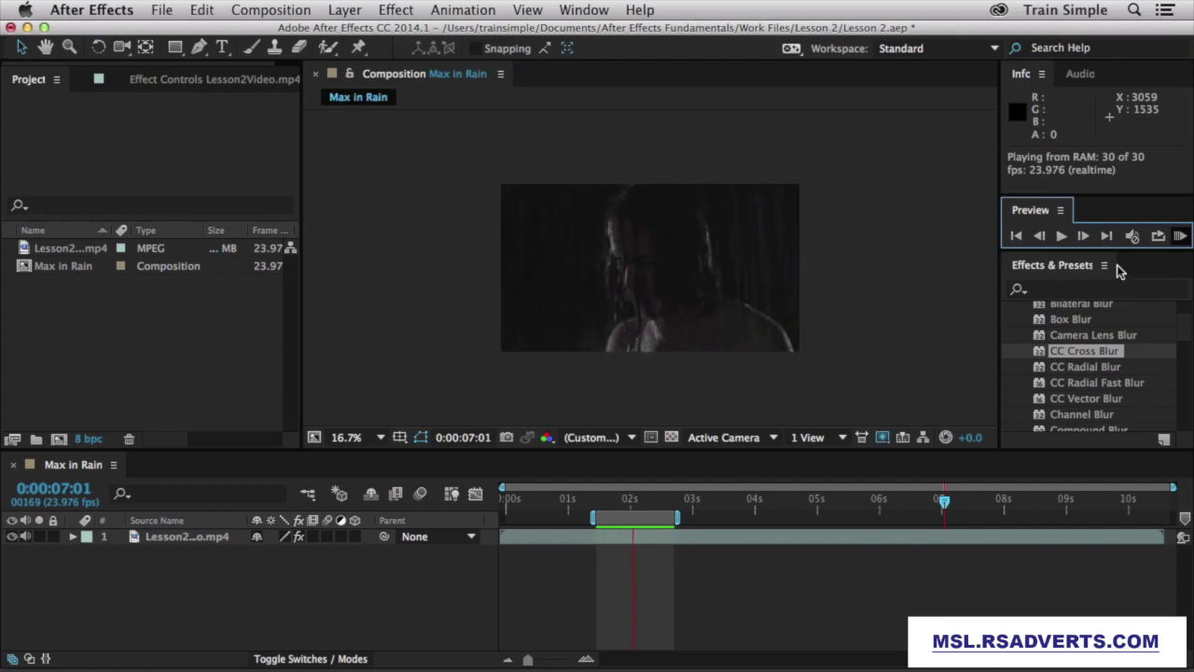
left_click(1180, 236)
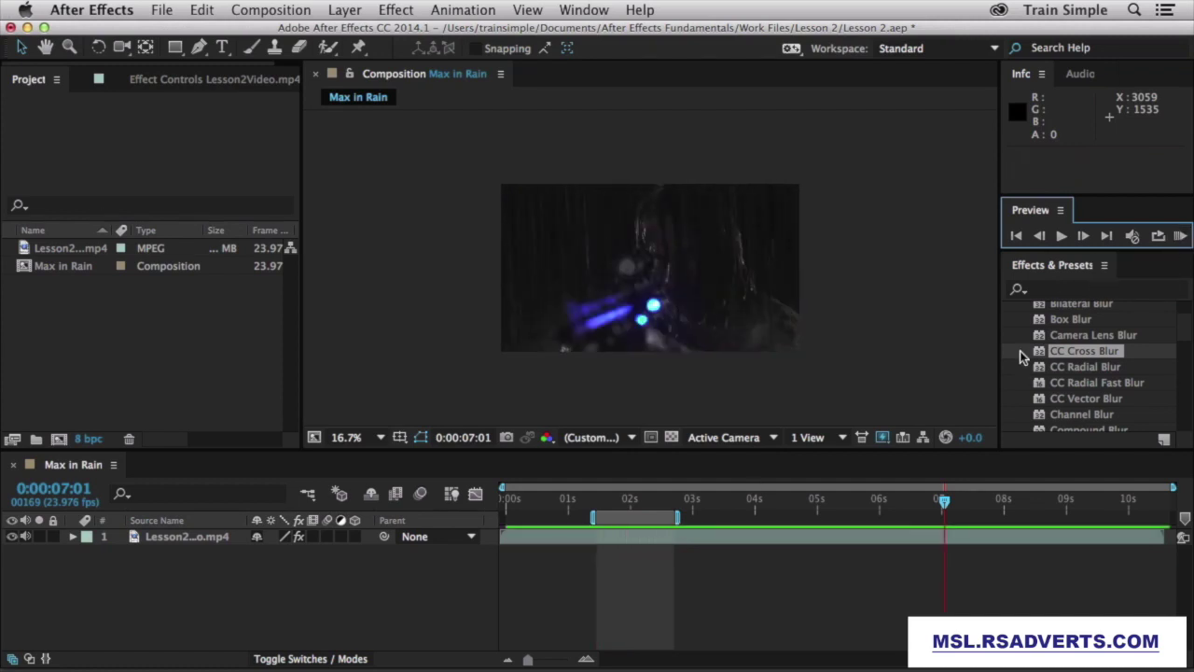
double_click(652, 516)
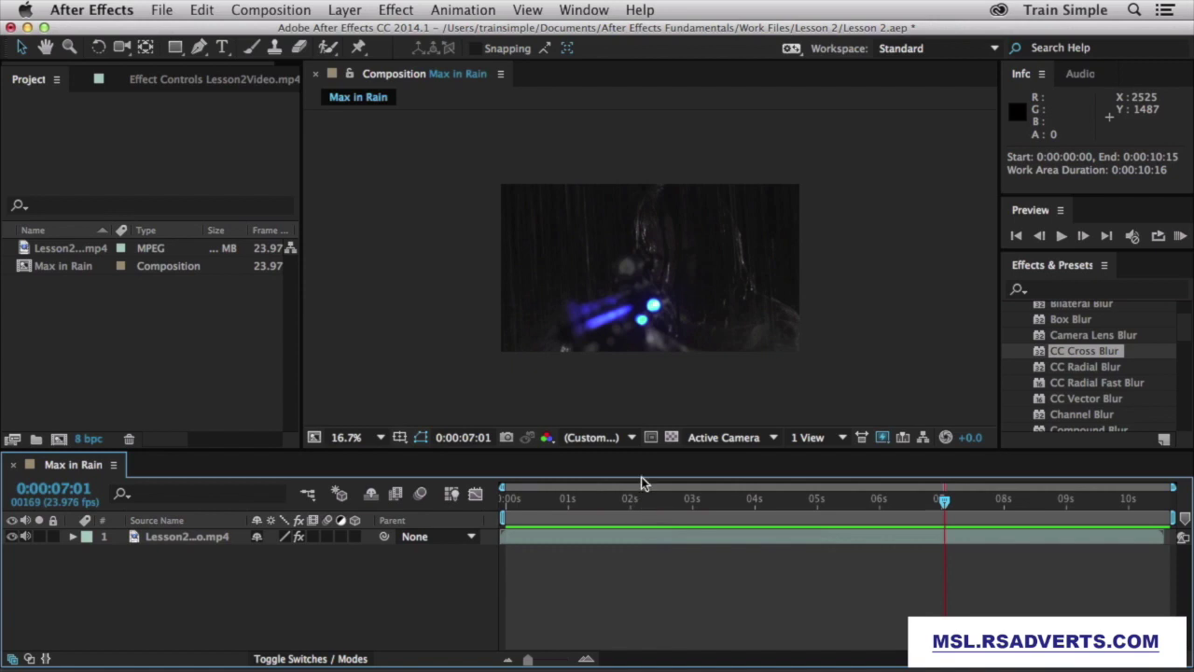
left_click(632, 438)
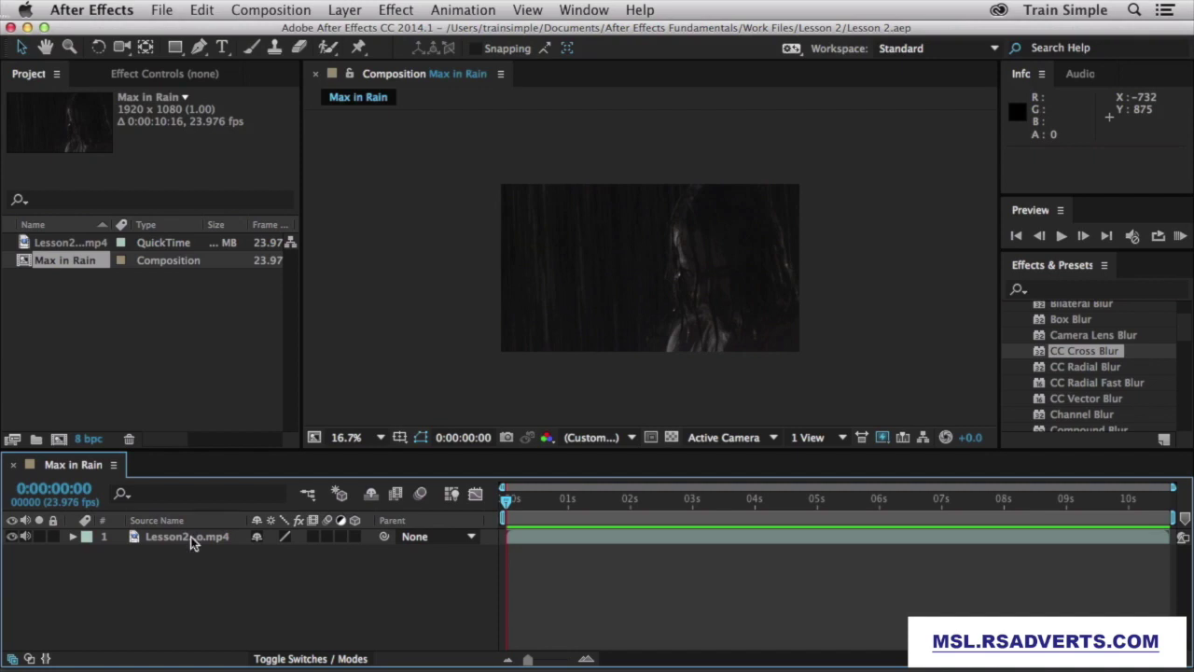
Check the video layer's Transform and Audio property groups, and add Lesson2Video.mp4 as a second layer beneath it.
left_click(74, 538)
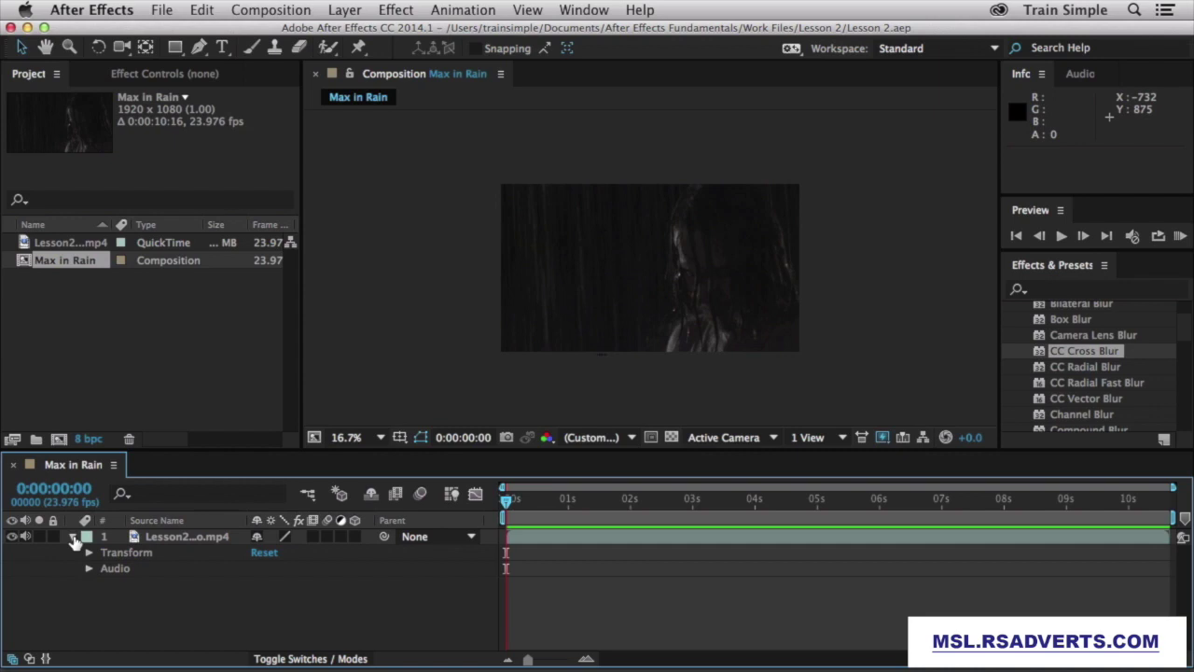
left_click(73, 538)
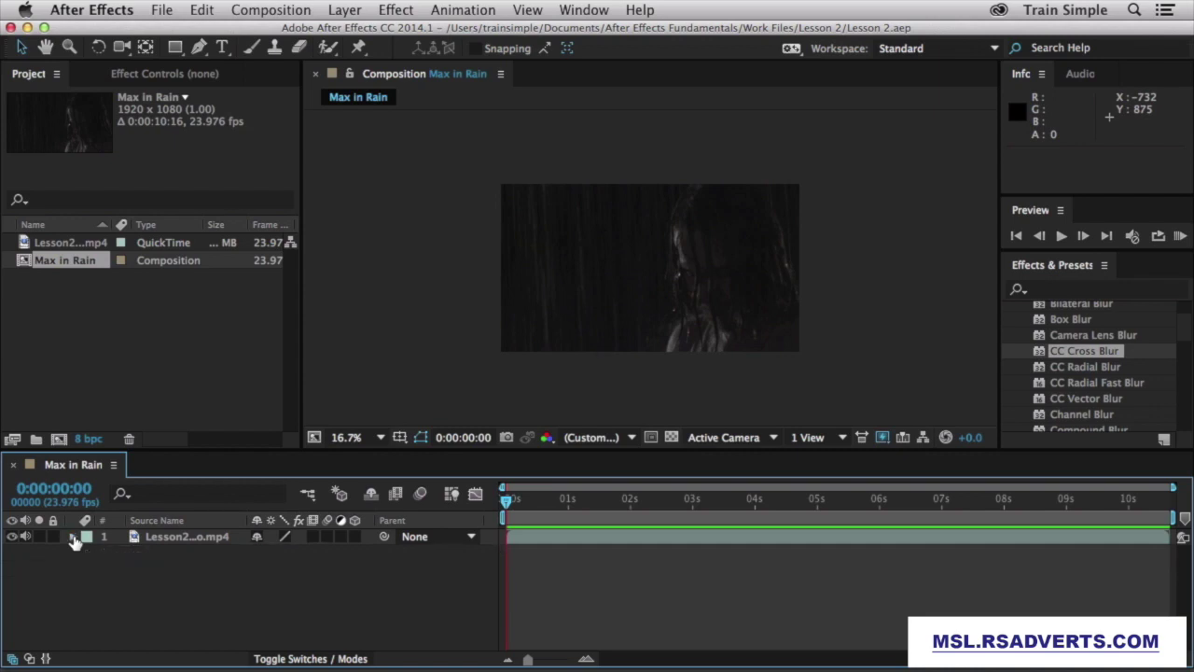
left_click(80, 244)
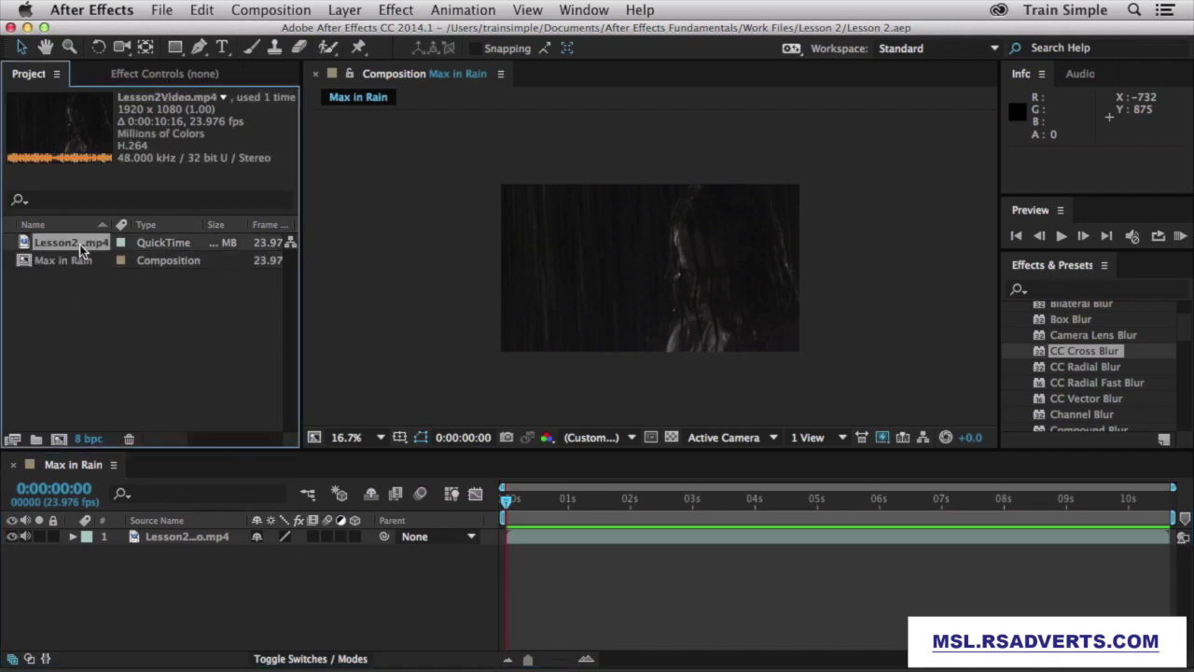
left_click_drag(79, 250, 104, 576)
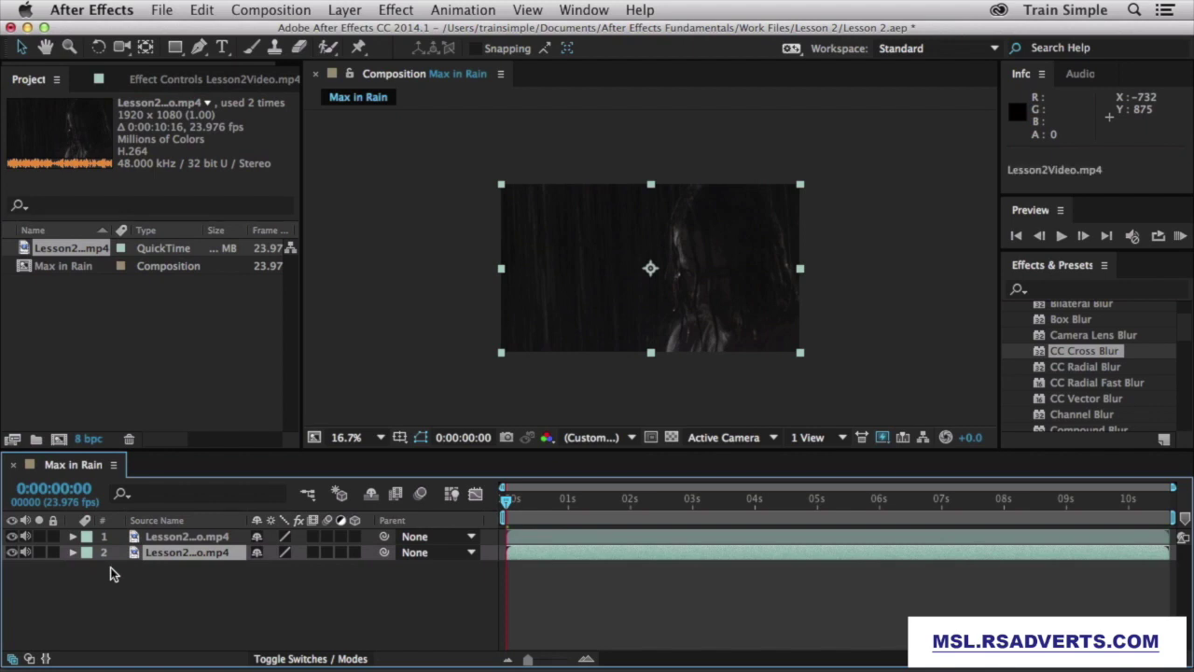
Look through the types of new layers that can be created, without adding one.
left_click(346, 10)
mouse_move(352, 35)
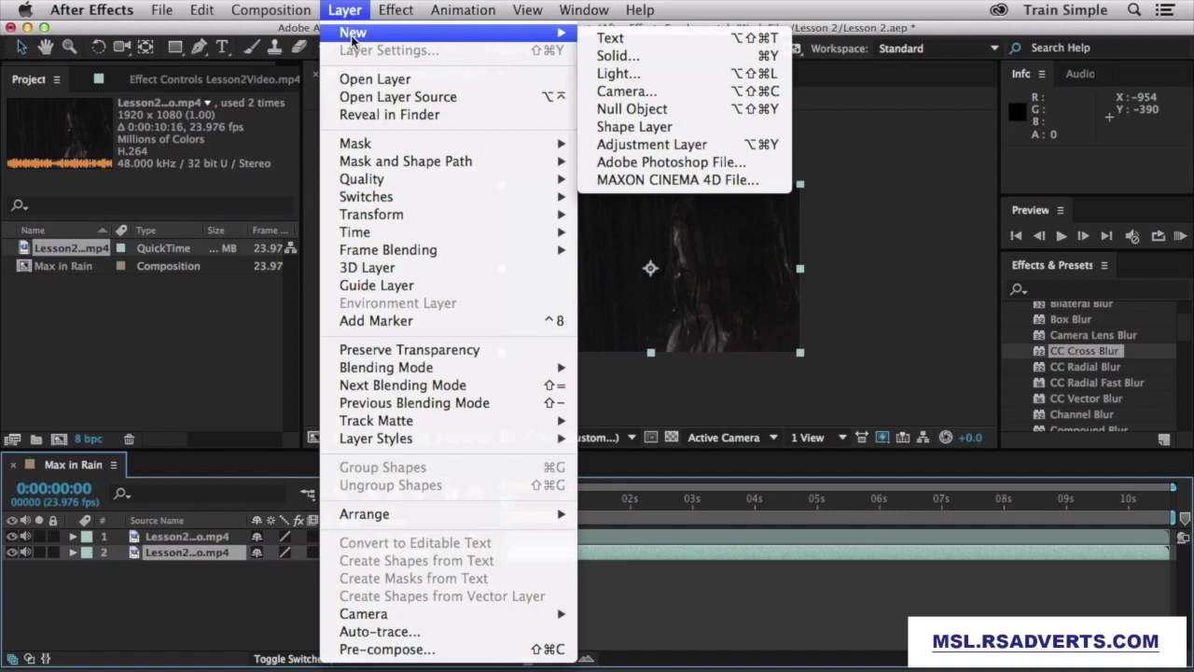
key("Escape")
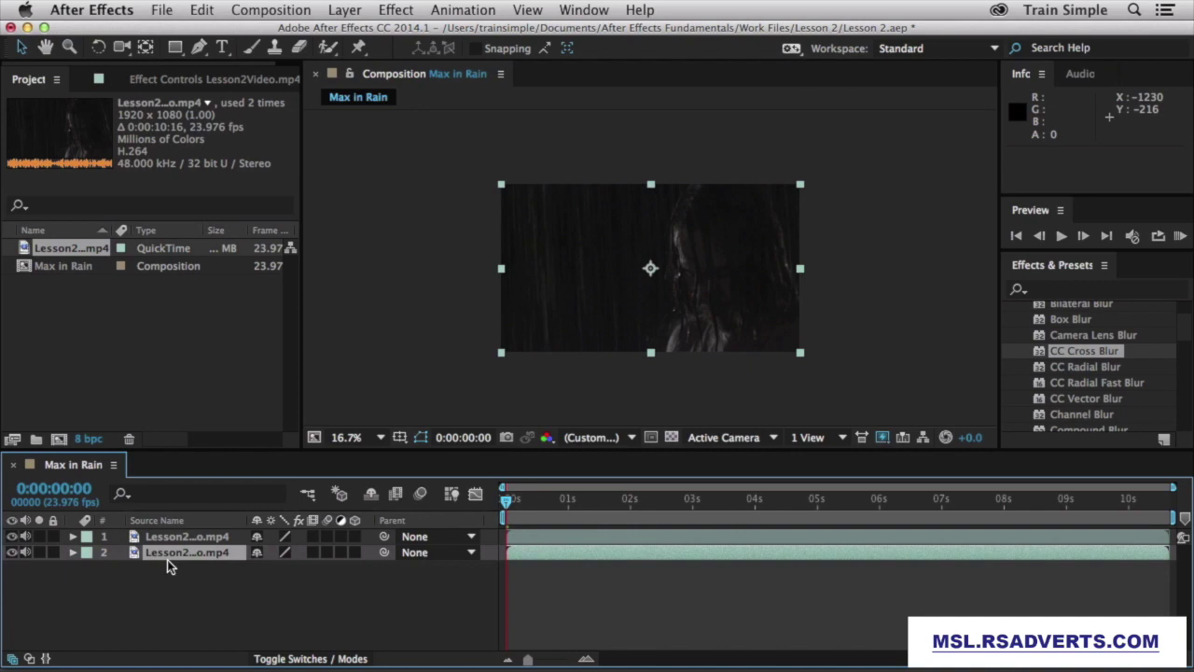
Move the lower Lesson2Video.mp4 layer to position 1350, 780 and hide the layer above it.
left_click_drag(586, 266, 643, 300)
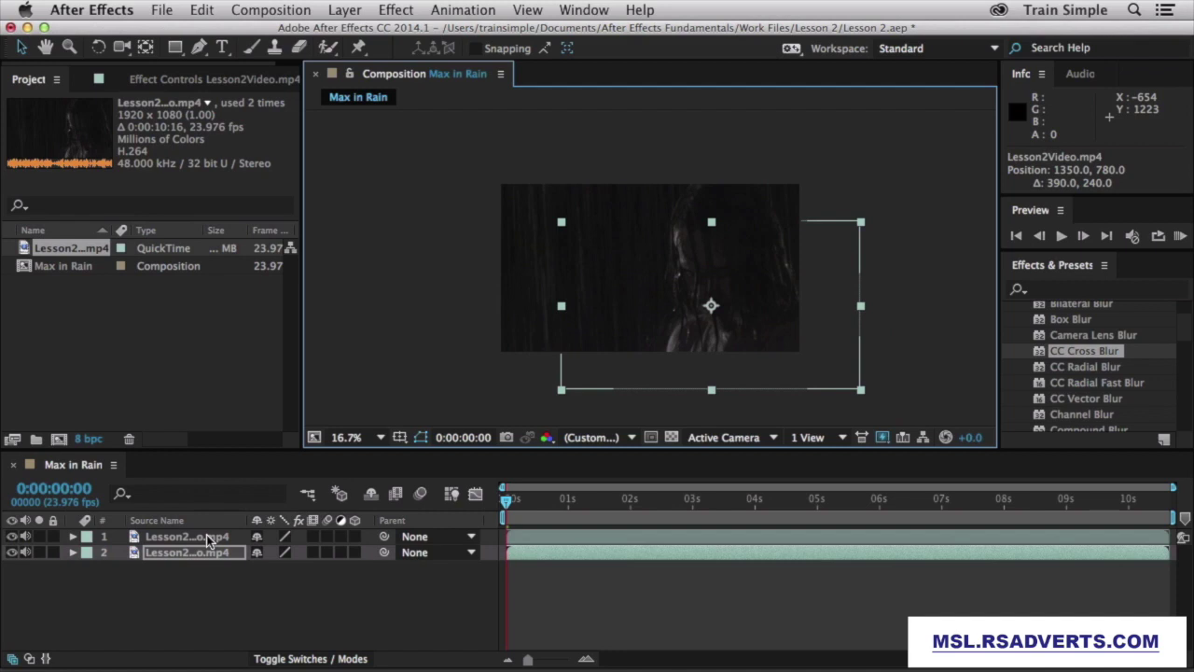
left_click(12, 537)
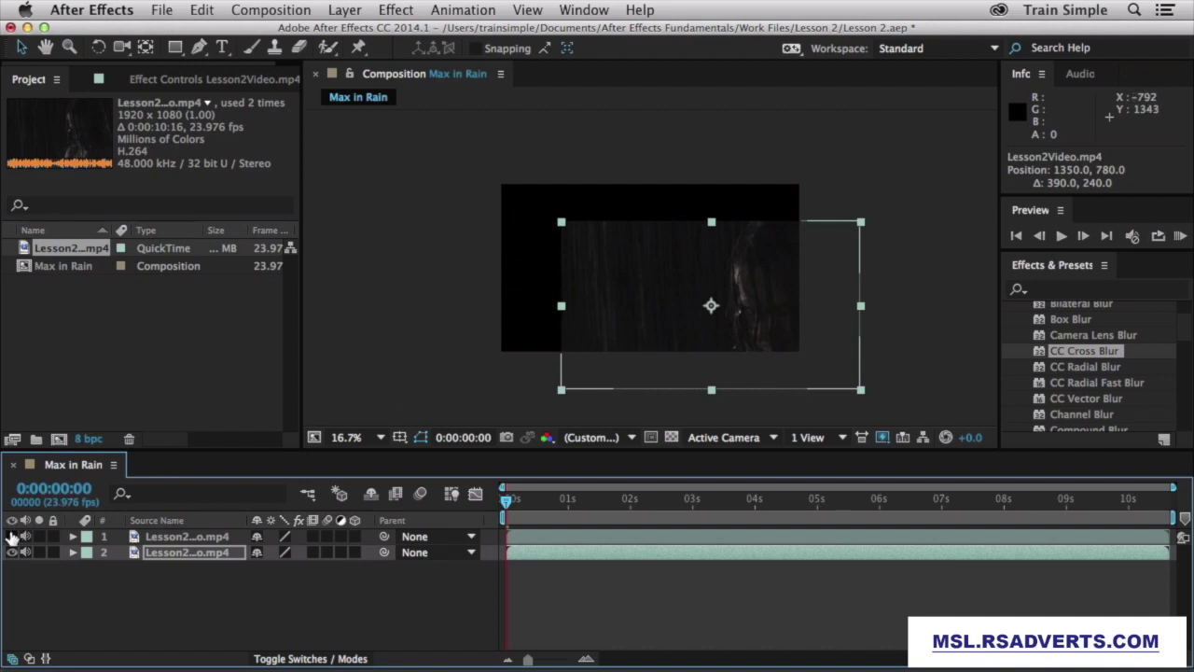
Make the upper Lesson2Video.mp4 layer visible again, and test its audio switch and the lower layer's solo switch, restoring both.
left_click(12, 537)
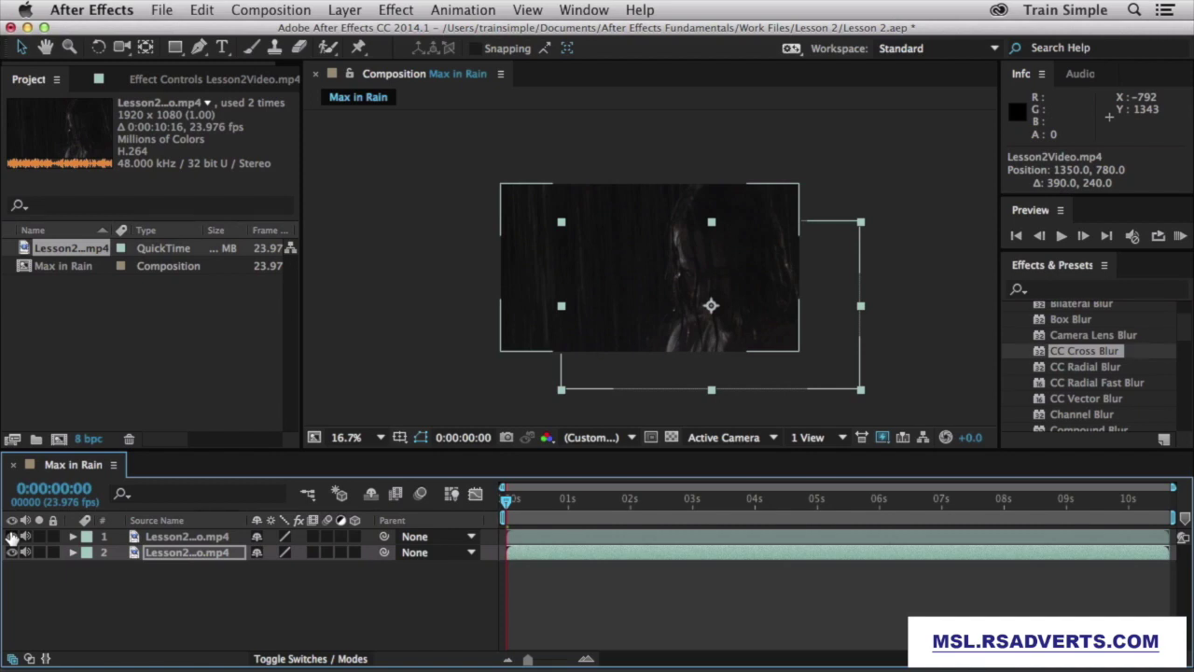
left_click(22, 537)
left_click(24, 538)
left_click(40, 553)
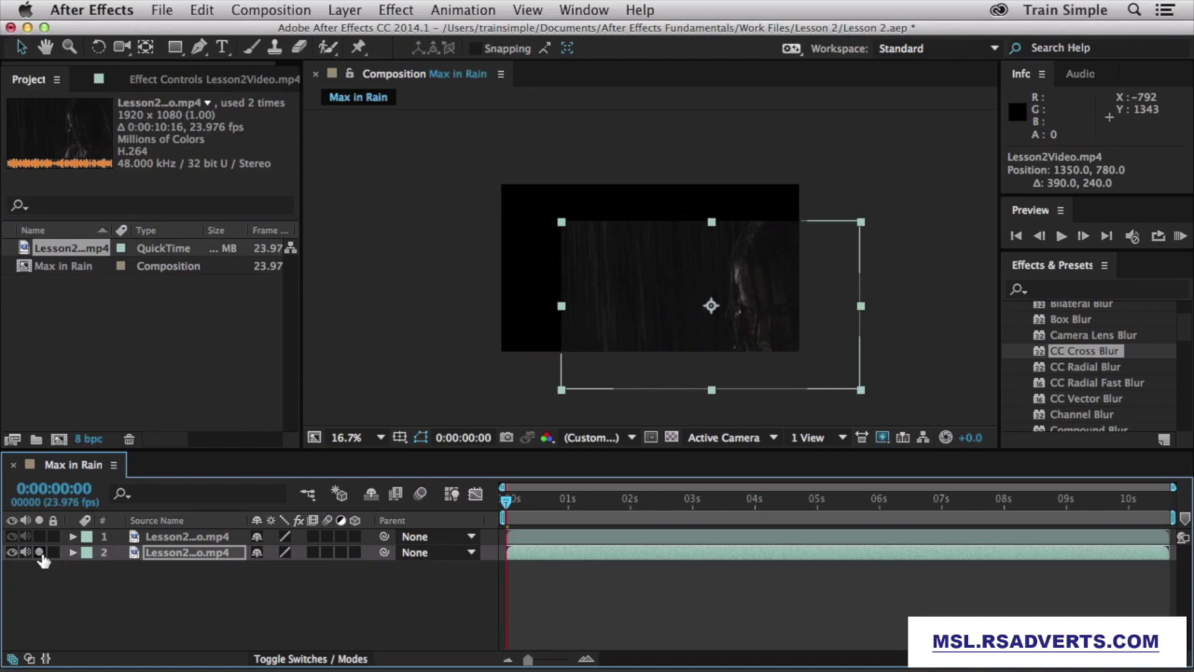
left_click(39, 553)
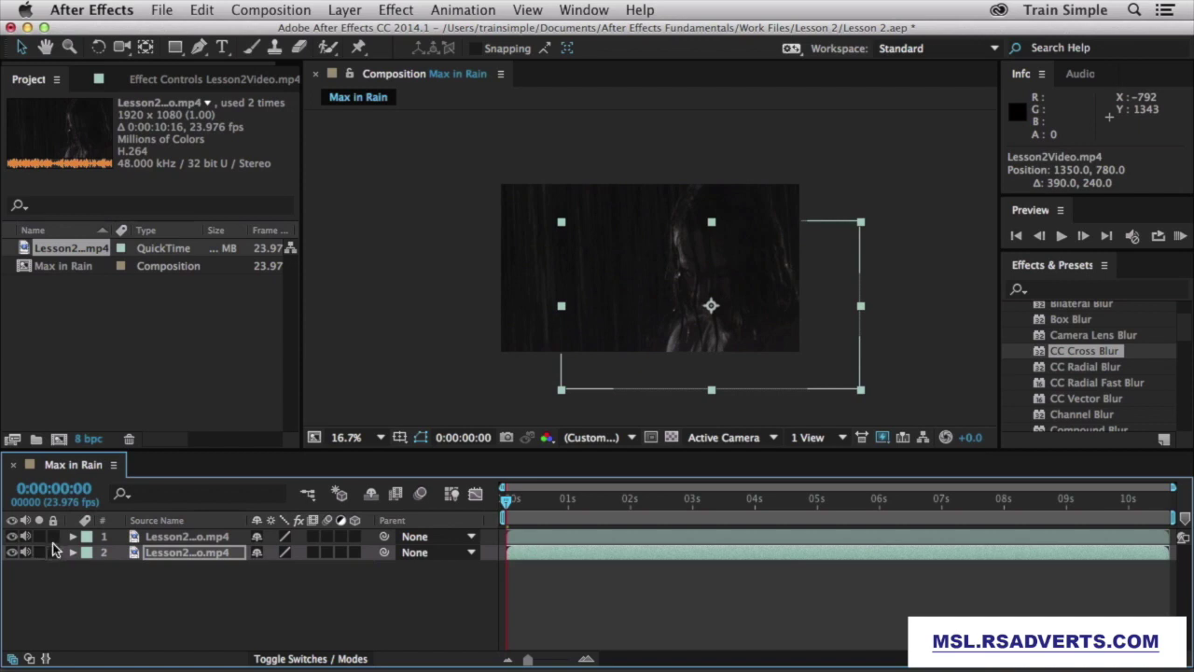
Lock the upper Lesson2Video.mp4 layer, try to select it in the composition, and unlock it.
left_click(53, 539)
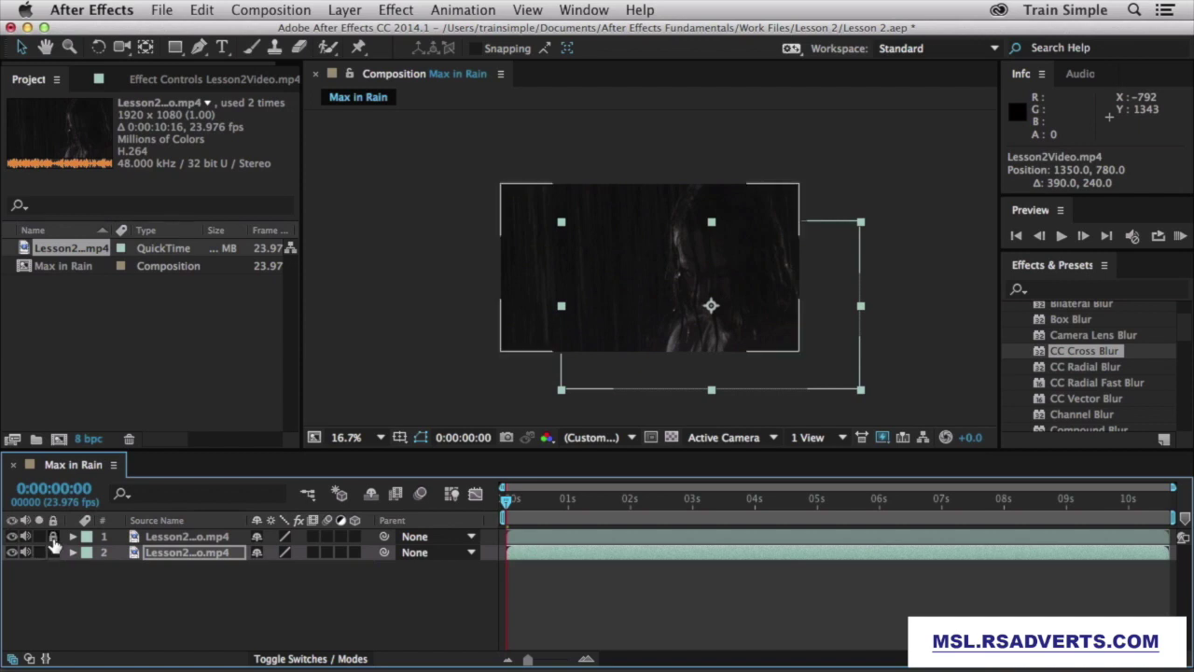
left_click(525, 297)
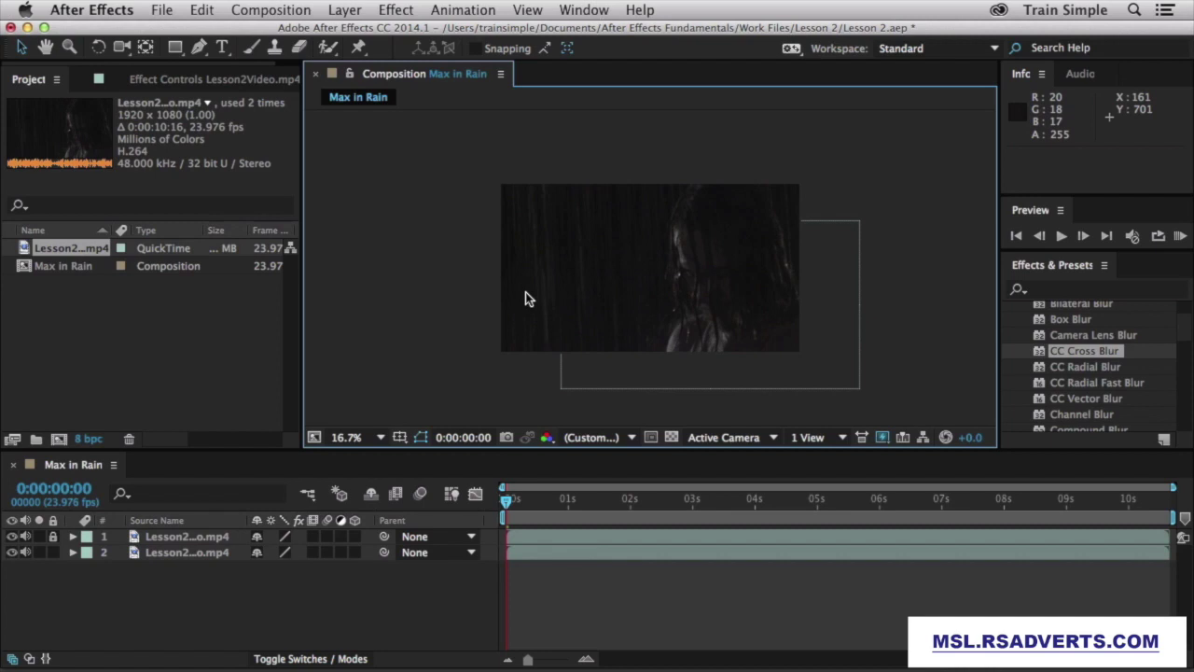
left_click(100, 590)
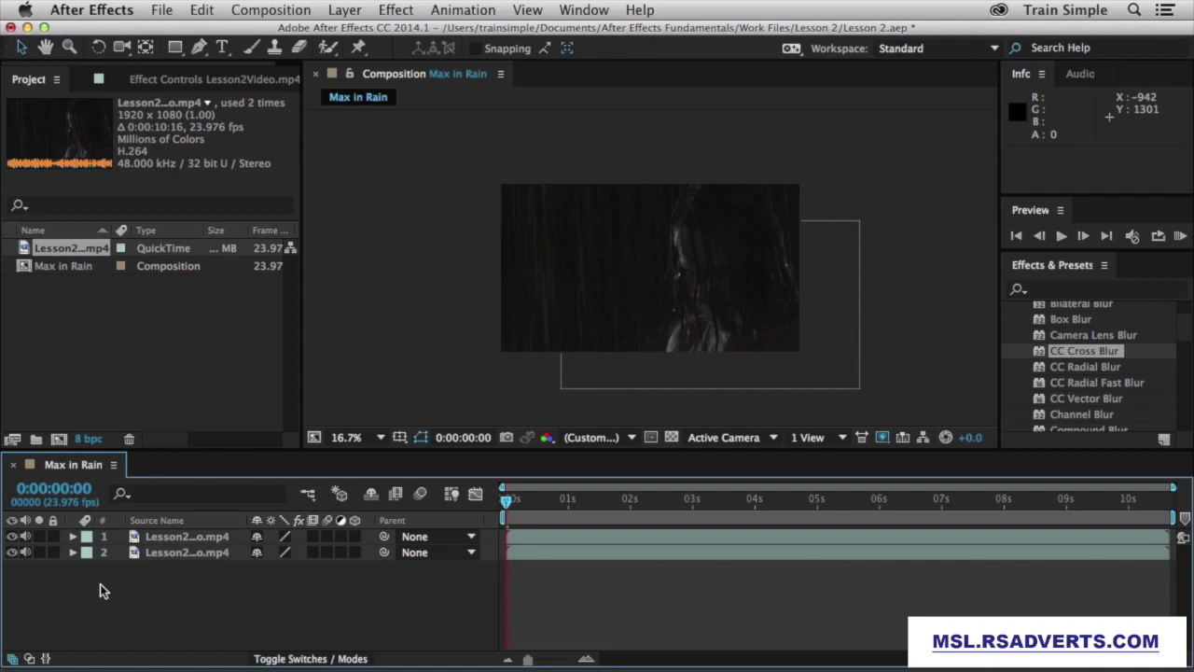
Set the label color of the upper video layer to Sandstone and of the lower one to Orange.
left_click(87, 538)
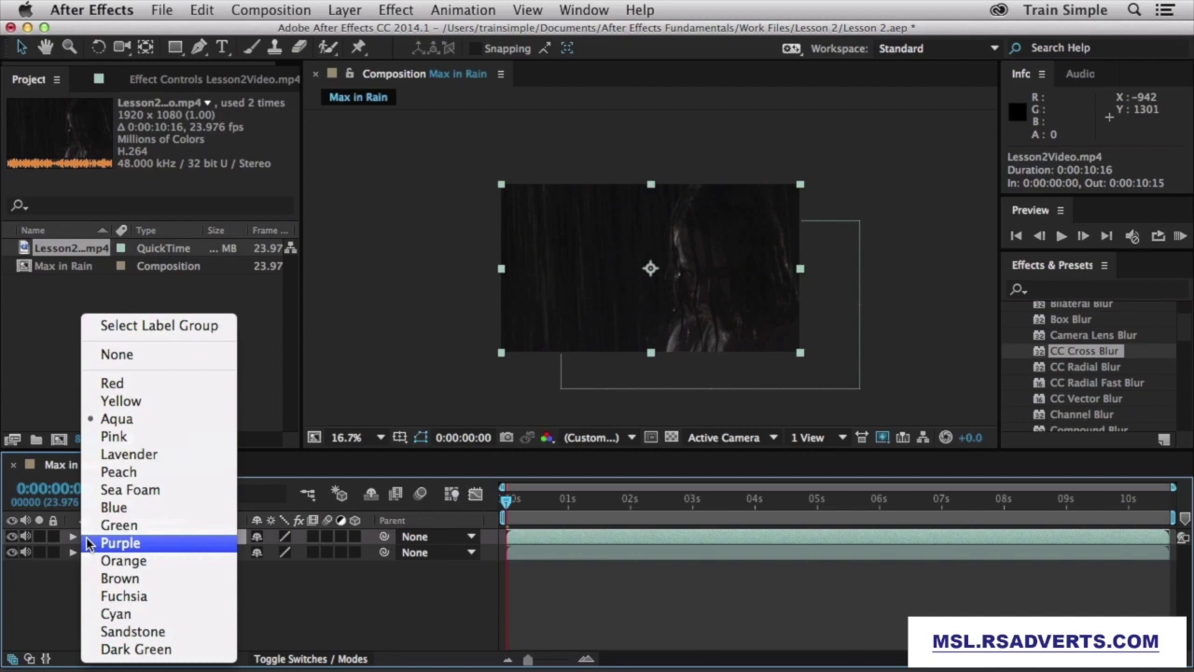
left_click(89, 631)
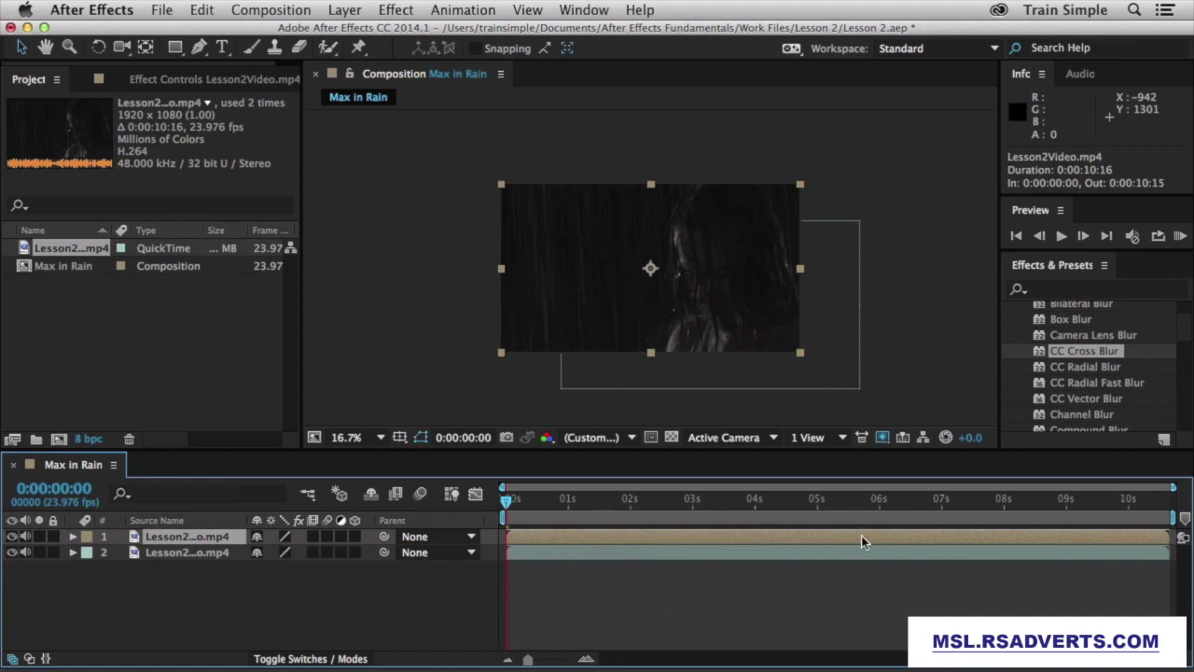
left_click(668, 558)
left_click(85, 553)
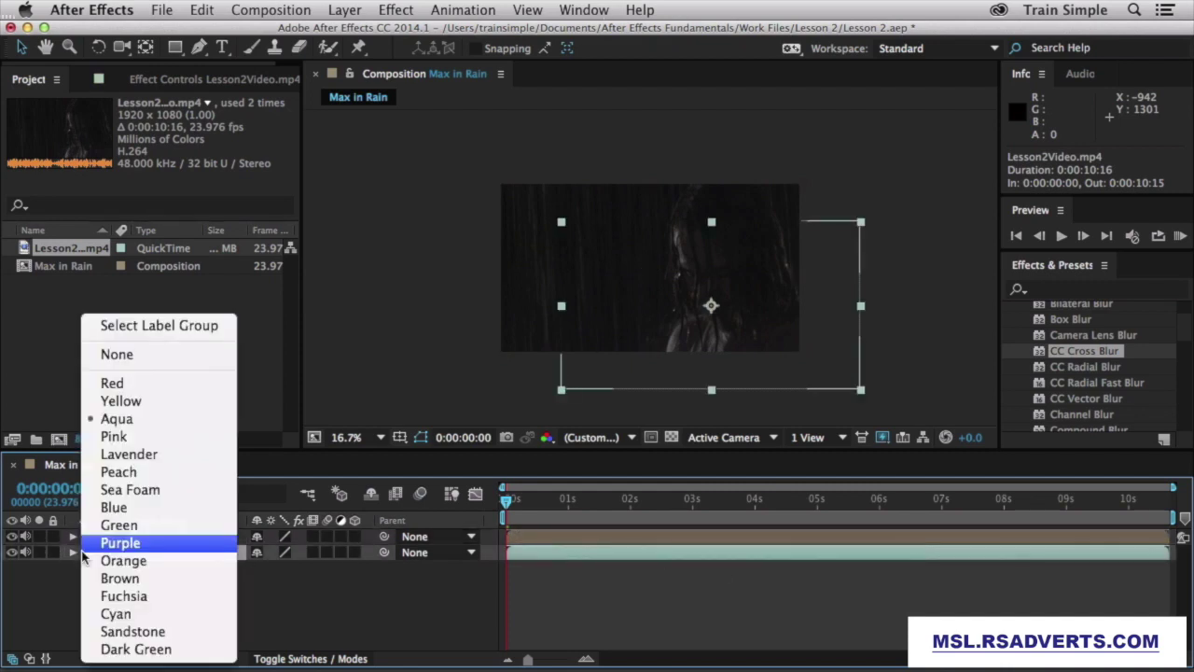
left_click(117, 560)
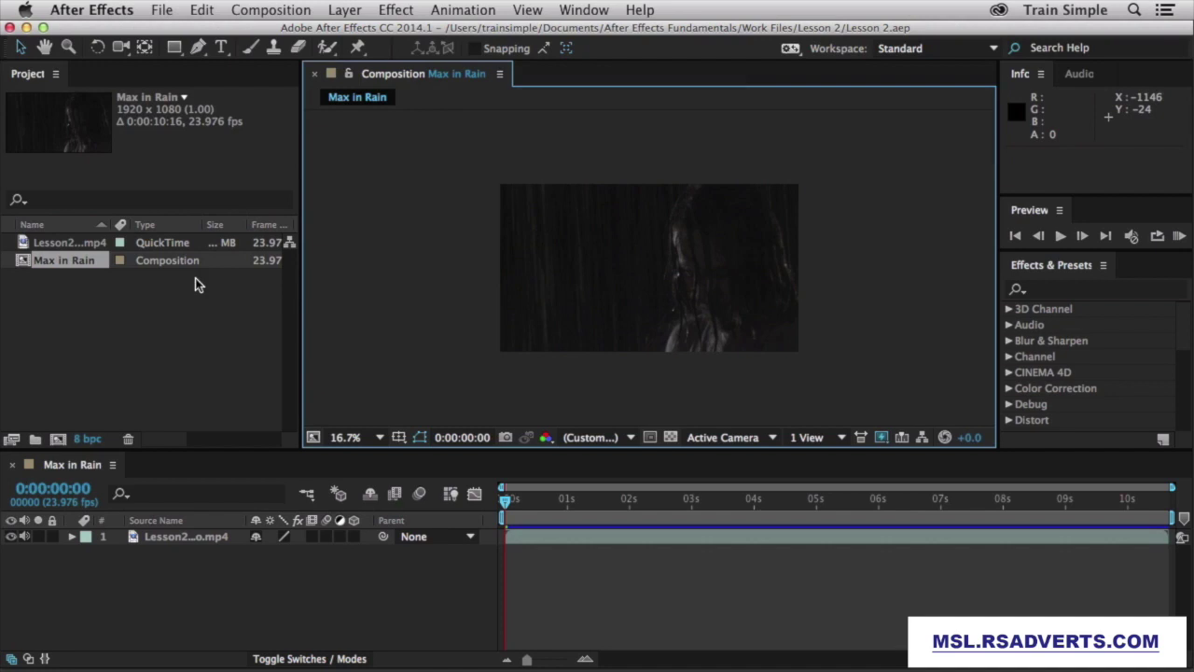
Open the Lesson2Video.mp4 layer in its own Layer viewer and compare it with the Max in Rain composition view.
left_click(178, 305)
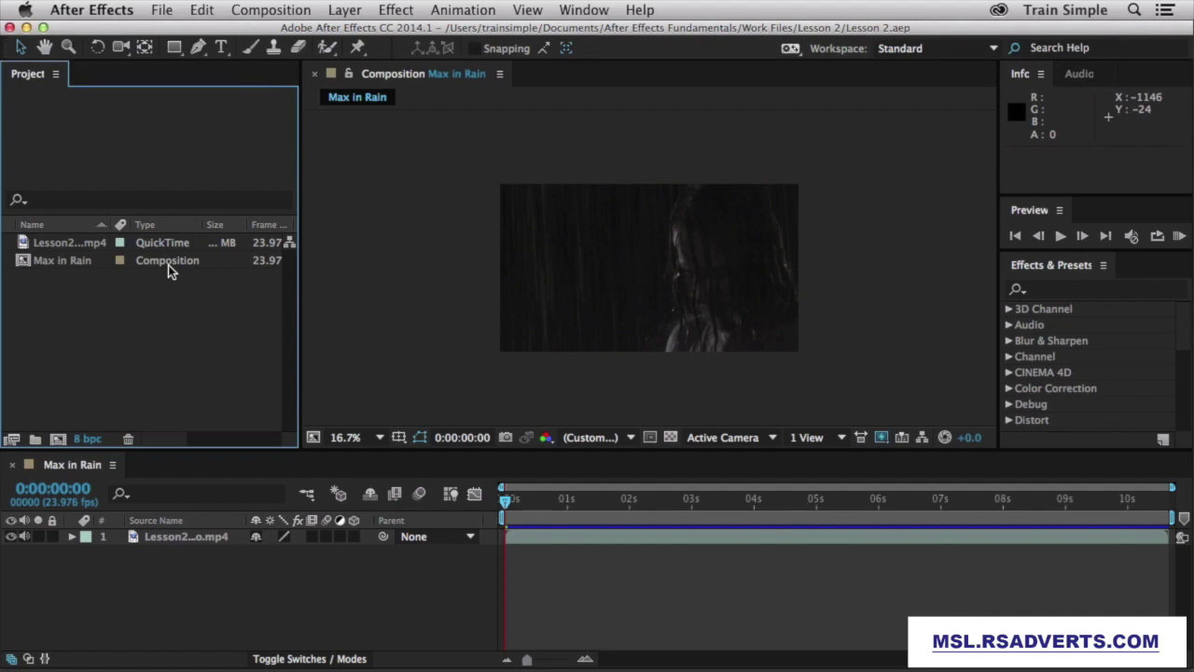
double_click(168, 536)
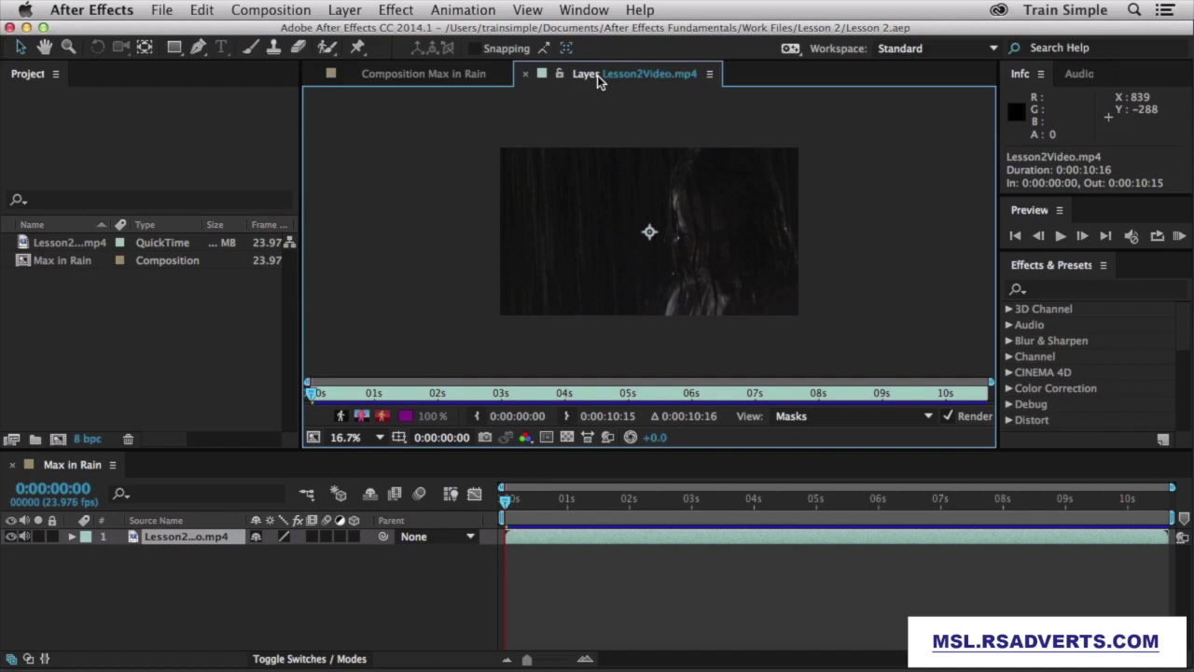
left_click(454, 76)
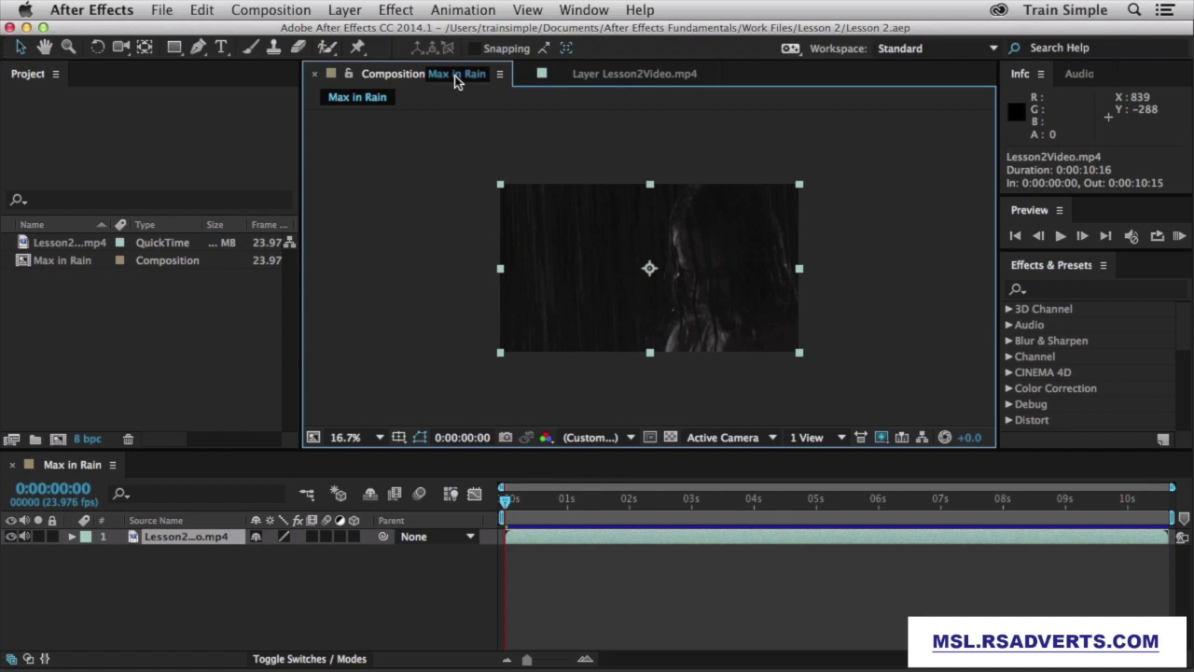
left_click(632, 82)
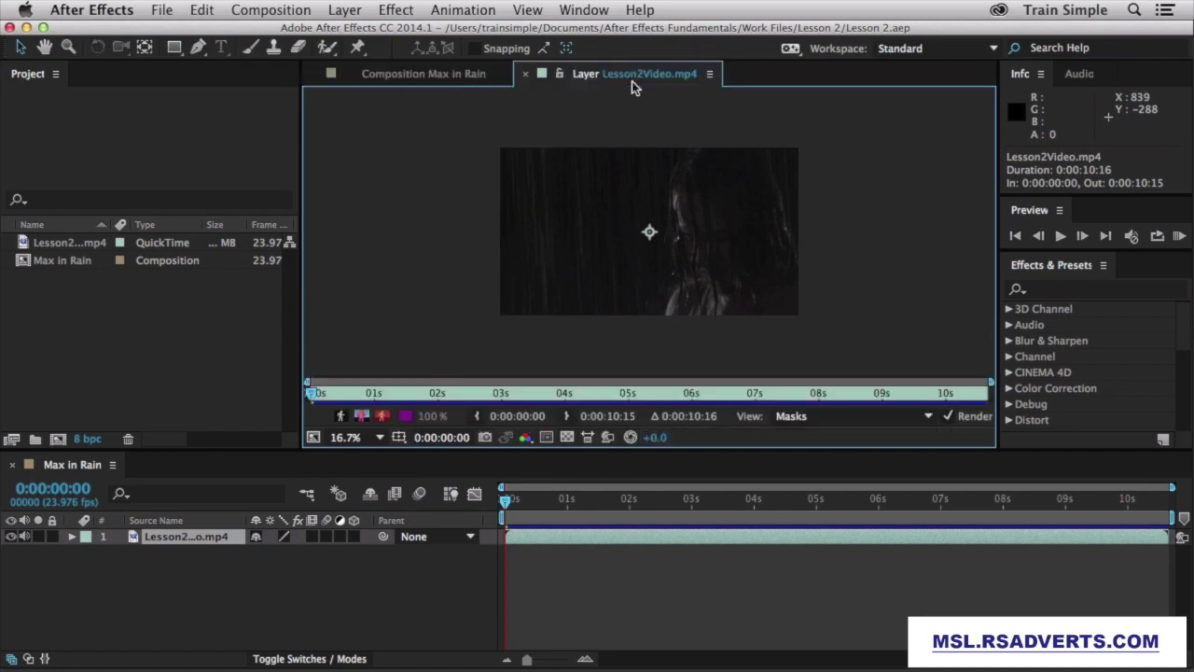